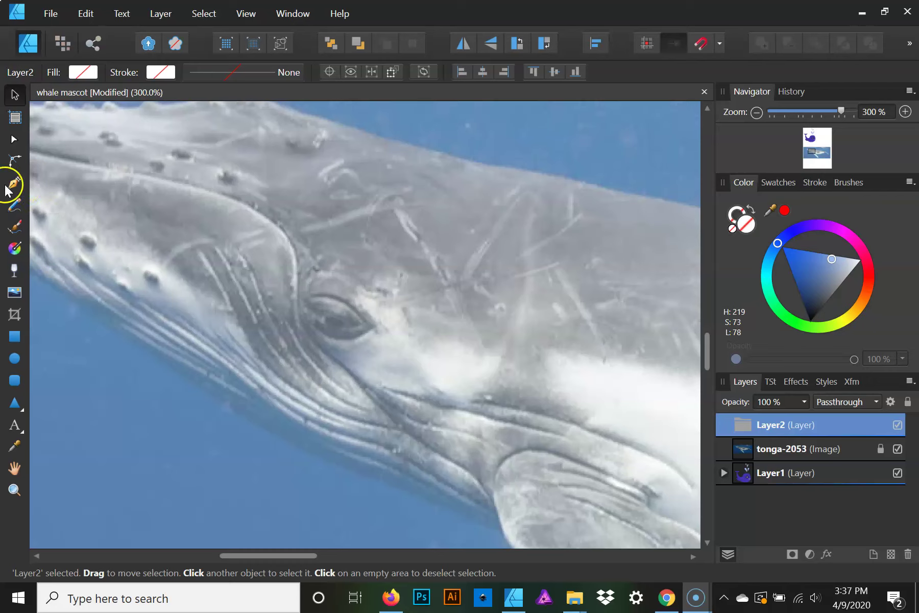
- Zoom in on the eye and start tracing the upper eyelid curve with the Pen tool
{"action": "left_click", "coordinate": [6, 191]}
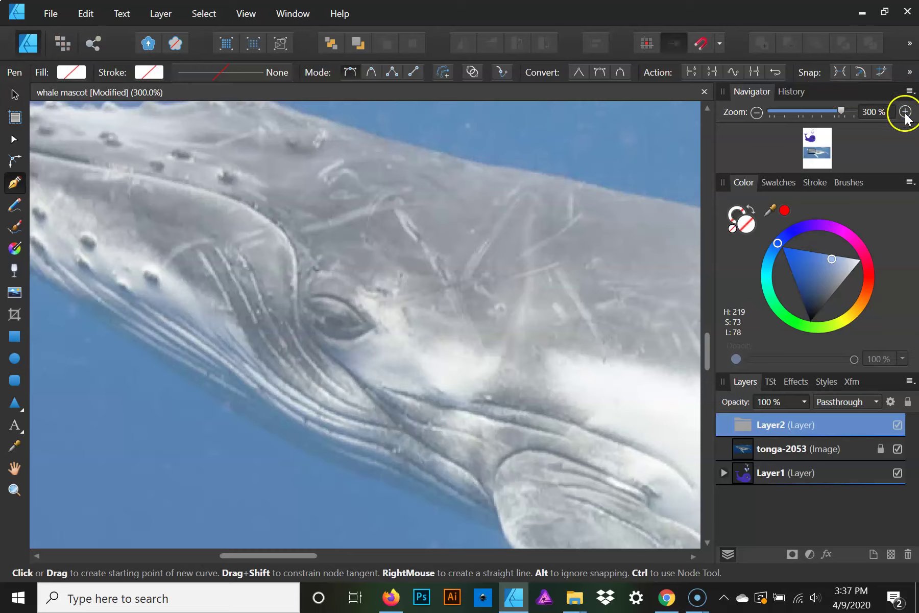
{"action": "left_click", "coordinate": [905, 111]}
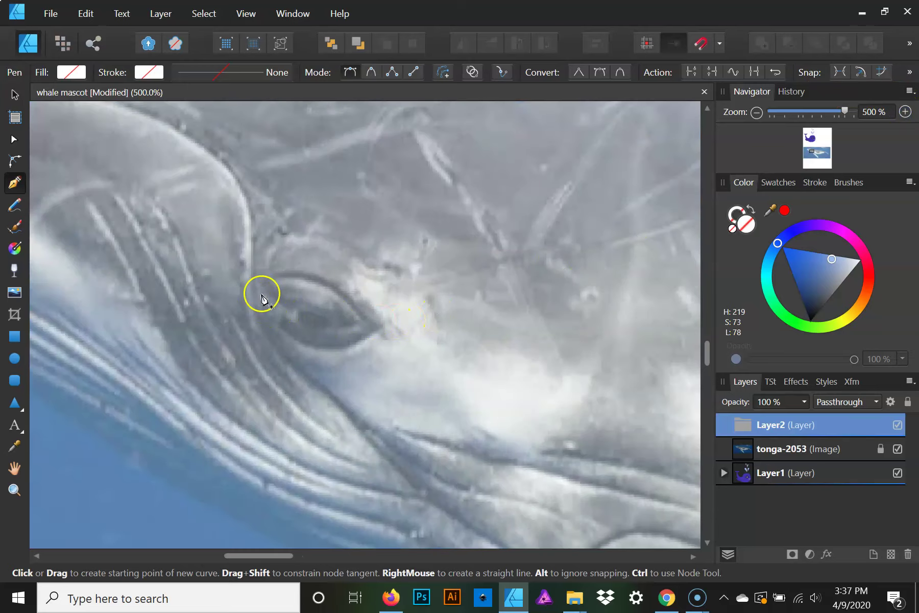
{"action": "left_click", "coordinate": [258, 293]}
{"action": "mouse_move", "coordinate": [295, 316]}
{"action": "left_mouse_down"}
{"action": "mouse_move", "coordinate": [322, 322]}
{"action": "mouse_move", "coordinate": [310, 305]}
{"action": "left_mouse_up"}
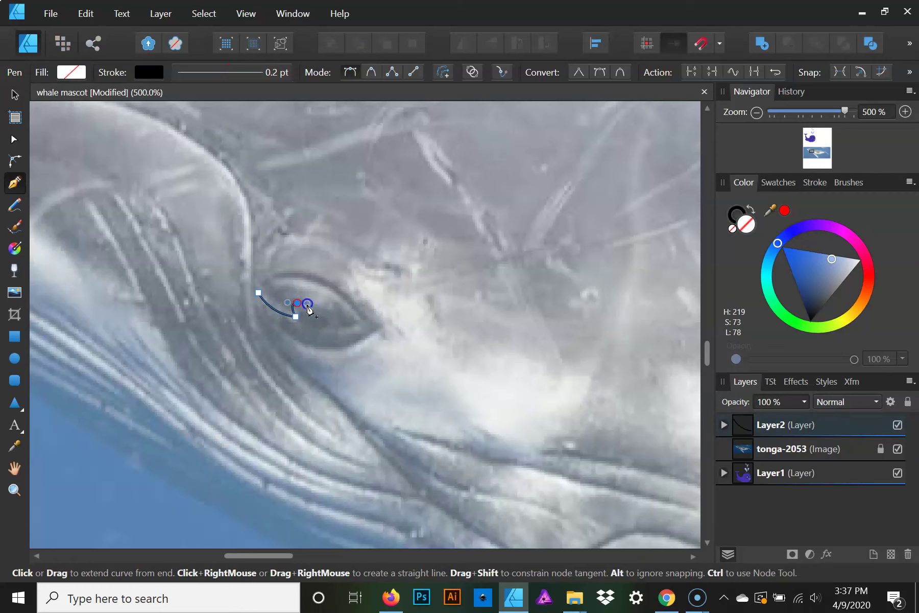
{"action": "key", "text": "ctrl+z"}
{"action": "left_click", "coordinate": [302, 306]}
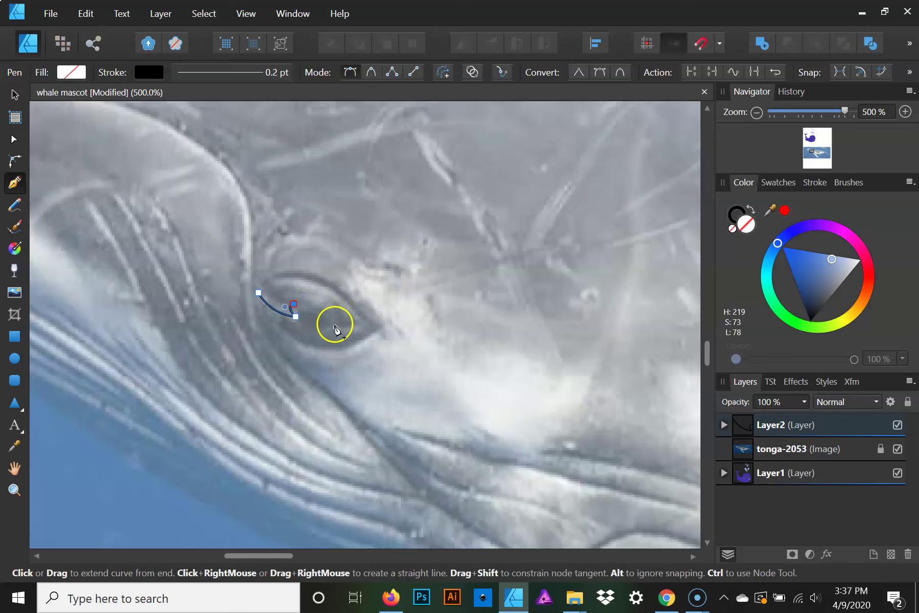
{"action": "left_click", "coordinate": [335, 323]}
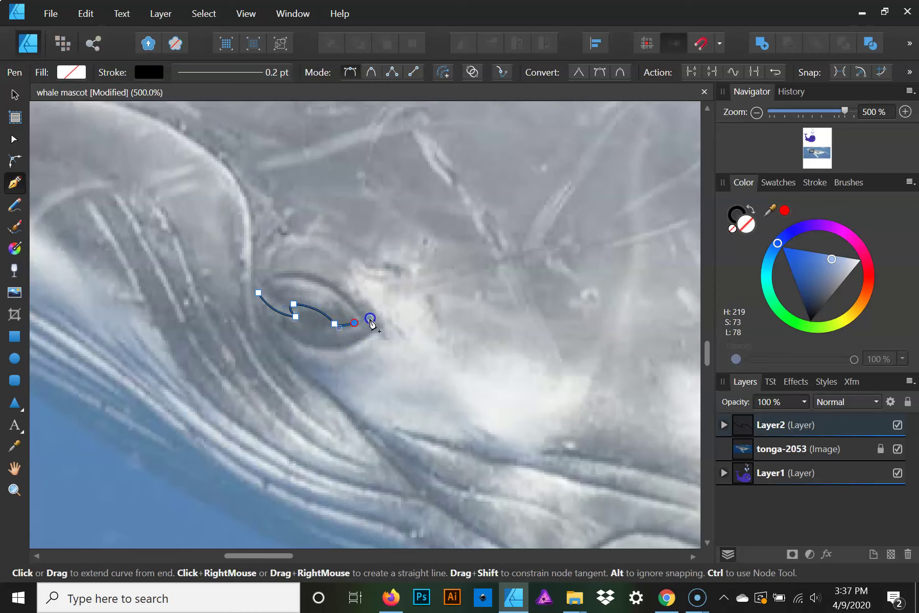
- Set the fill to black and curve the eyelid shape back to close it at its start
{"action": "left_click", "coordinate": [750, 208]}
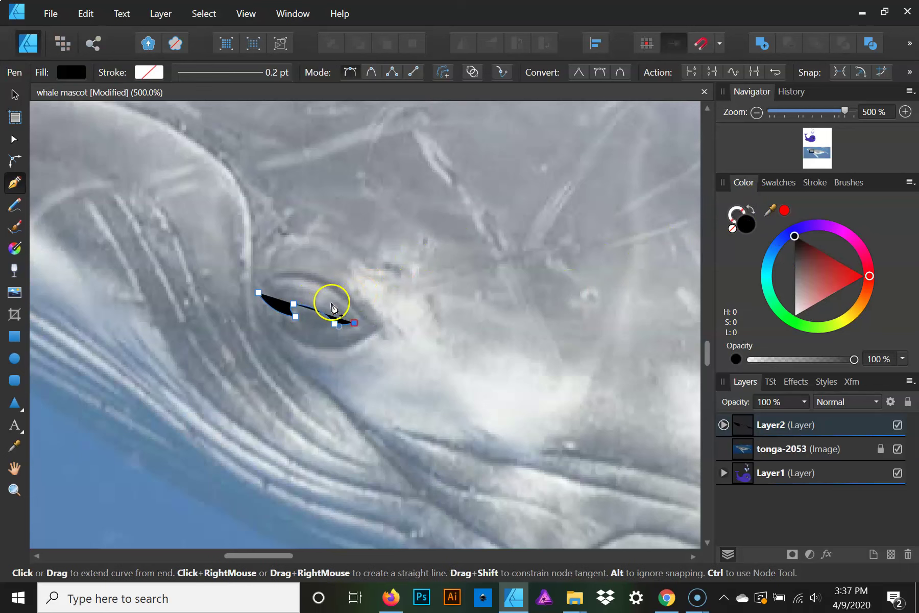
{"action": "left_click_drag", "start_coordinate": [339, 317], "coordinate": [331, 308]}
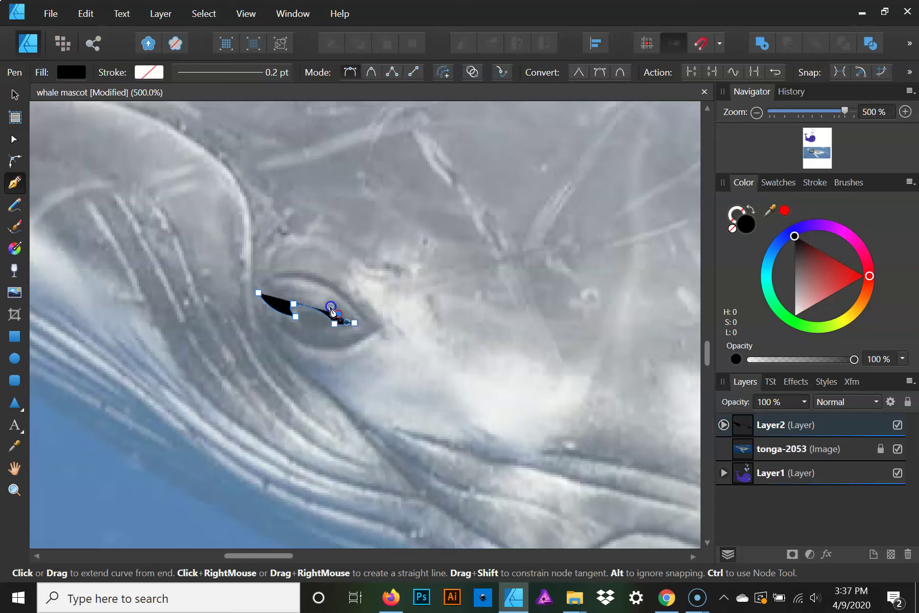
{"action": "mouse_move", "coordinate": [283, 289]}
{"action": "left_mouse_down"}
{"action": "mouse_move", "coordinate": [287, 301]}
{"action": "mouse_move", "coordinate": [271, 303]}
{"action": "left_mouse_up"}
{"action": "left_click", "coordinate": [291, 298]}
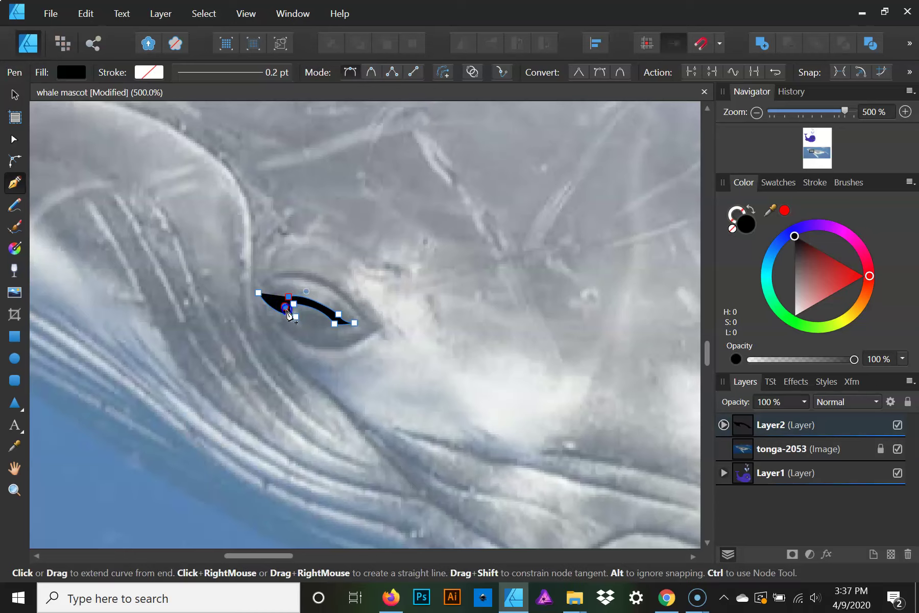
{"action": "left_click", "coordinate": [260, 294]}
{"action": "left_click_drag", "start_coordinate": [260, 299], "coordinate": [250, 286]}
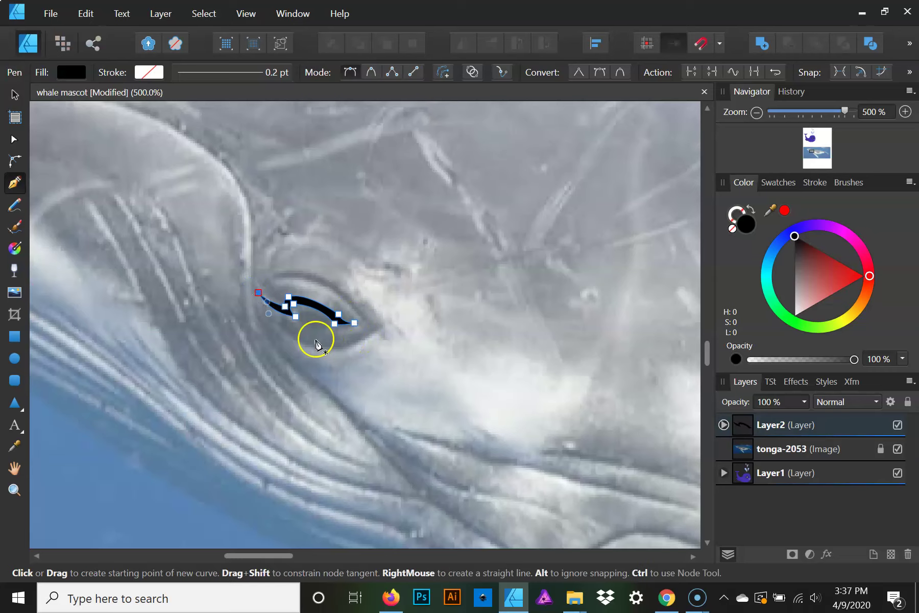
{"action": "left_click", "coordinate": [905, 112]}
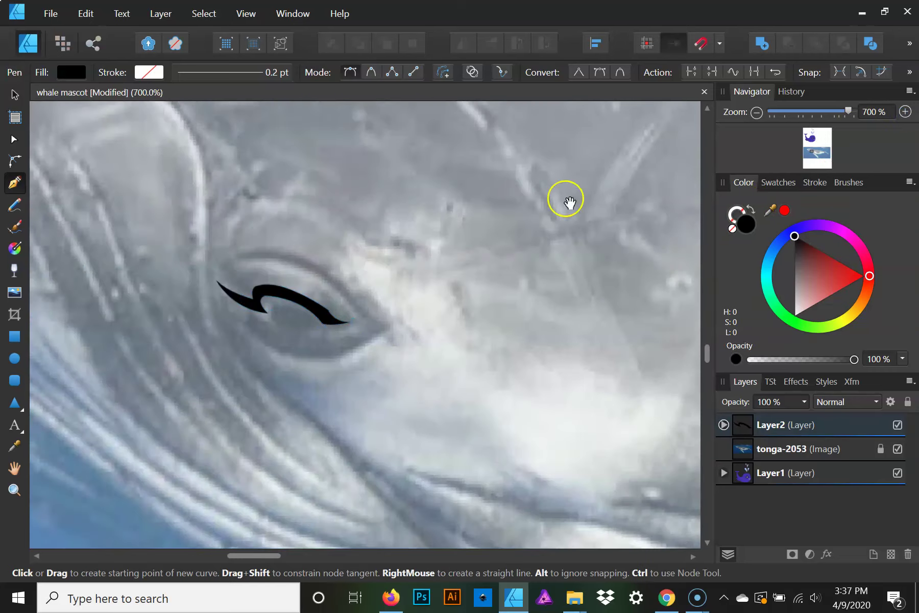
- Start a larger outline at the eye's left corner, tracing past its right tip and underside
{"action": "left_click_drag", "start_coordinate": [569, 201], "coordinate": [578, 212]}
{"action": "mouse_move", "coordinate": [238, 275]}
{"action": "left_mouse_down"}
{"action": "mouse_move", "coordinate": [353, 307]}
{"action": "mouse_move", "coordinate": [410, 363]}
{"action": "left_mouse_up"}
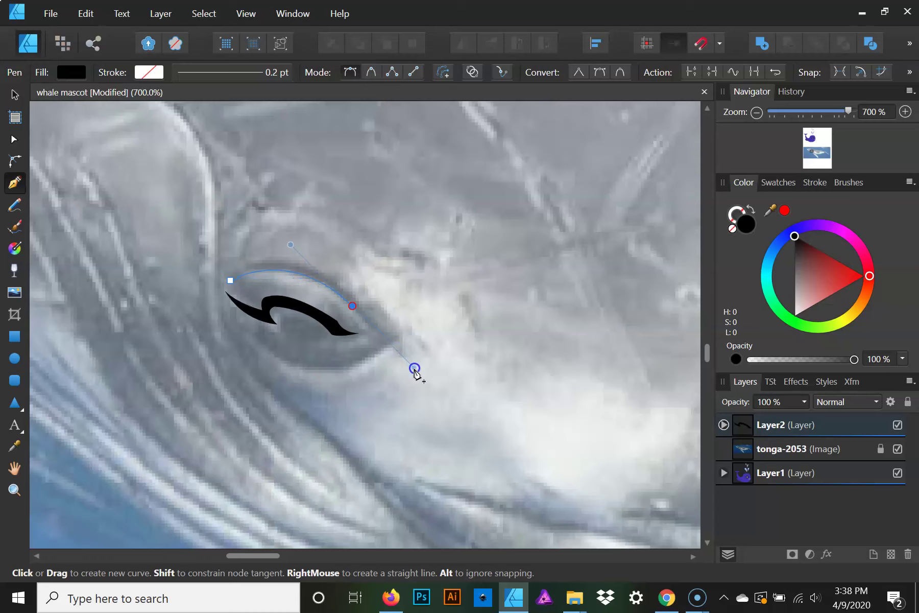
{"action": "left_click", "coordinate": [352, 306]}
{"action": "left_click_drag", "start_coordinate": [394, 337], "coordinate": [422, 338]}
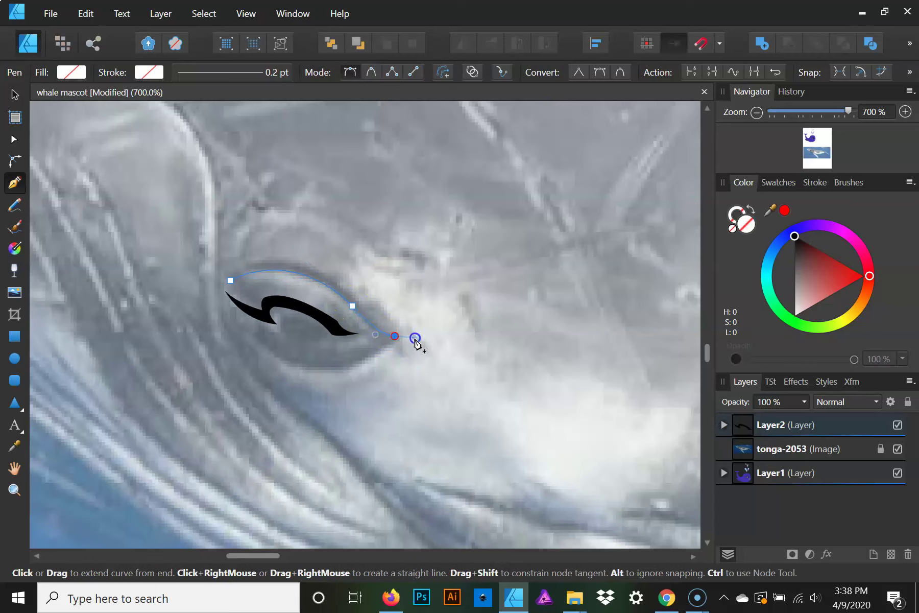
{"action": "left_click", "coordinate": [394, 336]}
{"action": "left_click_drag", "start_coordinate": [257, 332], "coordinate": [214, 302]}
{"action": "left_click_drag", "start_coordinate": [190, 263], "coordinate": [189, 257]}
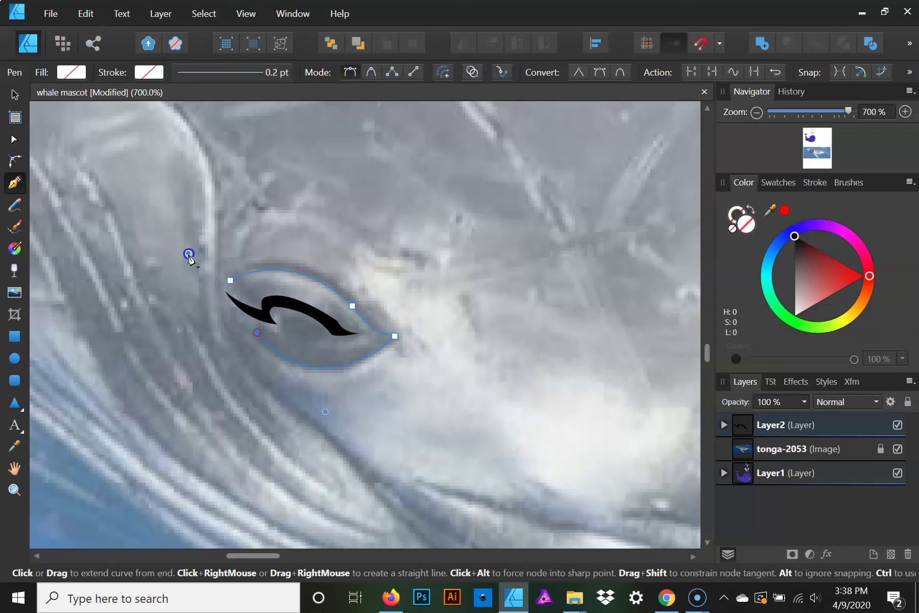
{"action": "left_click", "coordinate": [257, 333]}
{"action": "left_click_drag", "start_coordinate": [229, 313], "coordinate": [233, 308]}
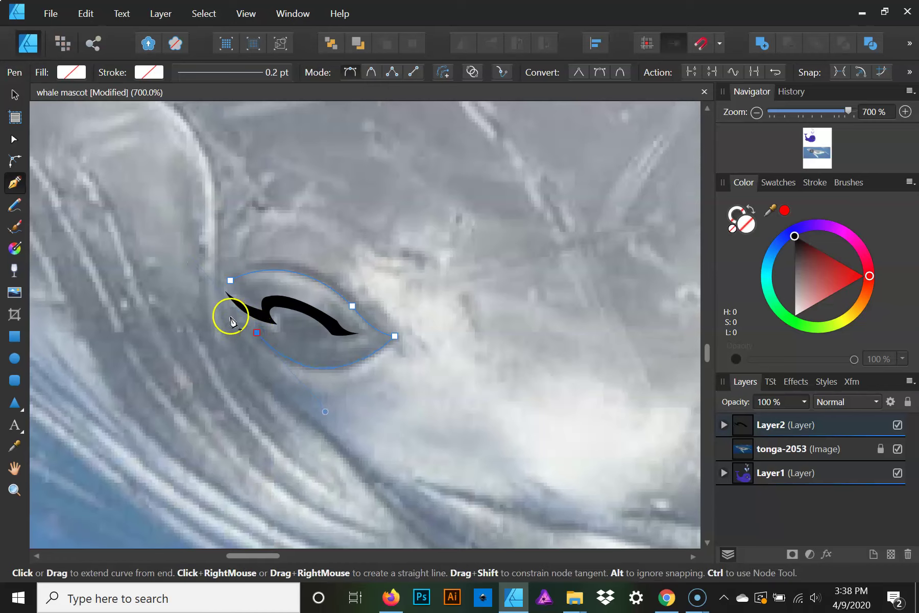
{"action": "left_click", "coordinate": [230, 313]}
- Sweep the outline under the eye and back along the upper lid, closing it at the start
{"action": "mouse_move", "coordinate": [256, 343]}
{"action": "left_mouse_down"}
{"action": "mouse_move", "coordinate": [277, 356]}
{"action": "mouse_move", "coordinate": [291, 352]}
{"action": "left_mouse_up"}
{"action": "left_click", "coordinate": [255, 341]}
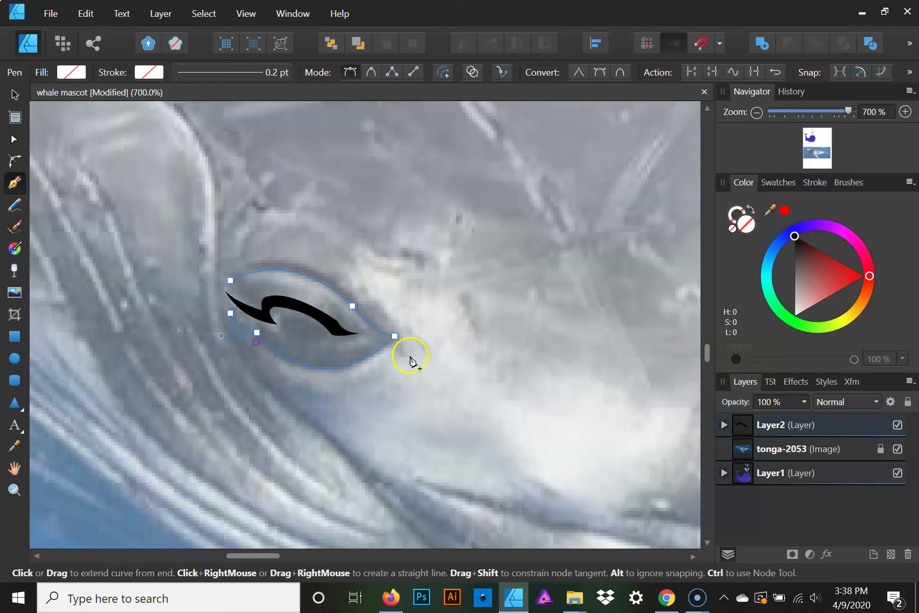
{"action": "left_click_drag", "start_coordinate": [411, 331], "coordinate": [497, 231]}
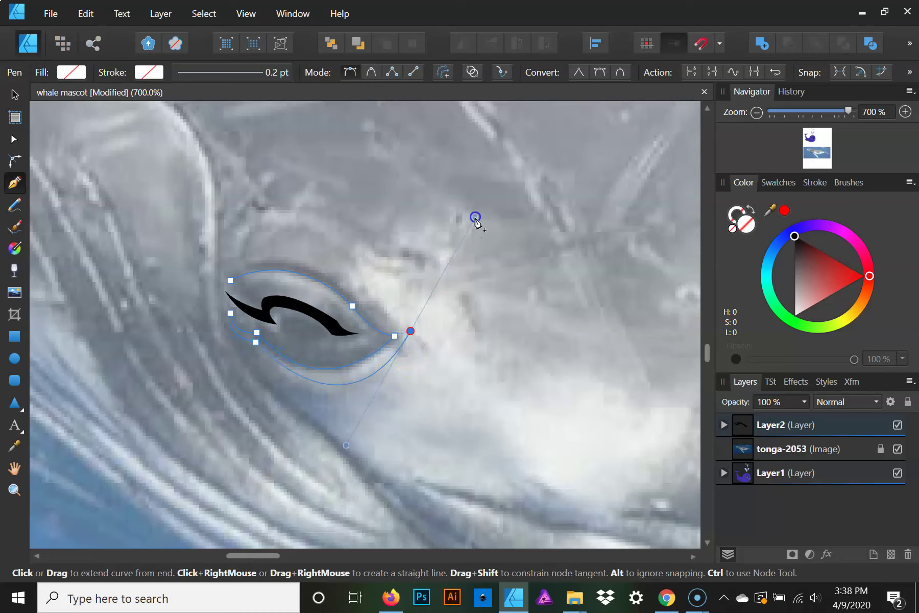
{"action": "left_click", "coordinate": [410, 331]}
{"action": "mouse_move", "coordinate": [360, 299]}
{"action": "left_mouse_down"}
{"action": "mouse_move", "coordinate": [342, 267]}
{"action": "mouse_move", "coordinate": [362, 301]}
{"action": "left_mouse_up"}
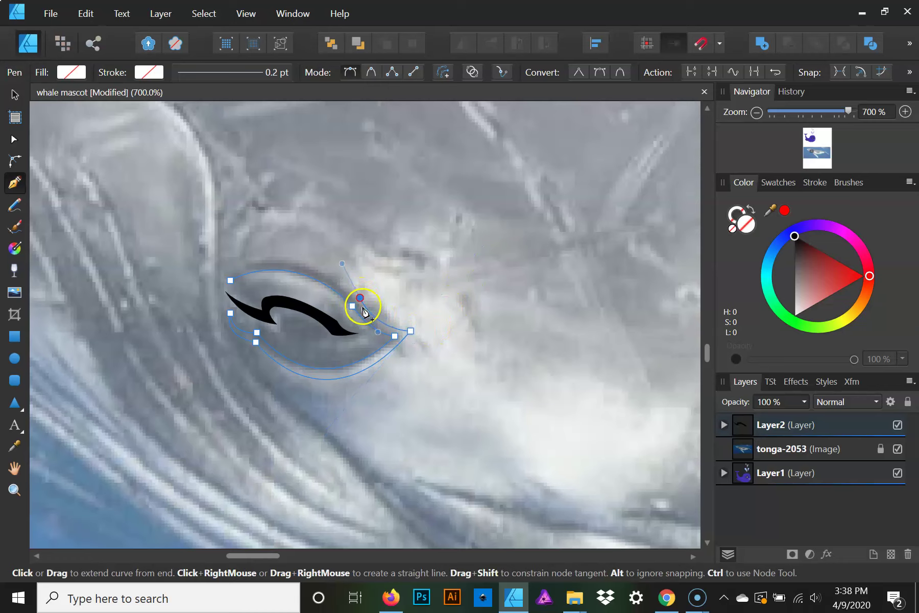
{"action": "left_click", "coordinate": [360, 299]}
{"action": "left_click", "coordinate": [216, 283]}
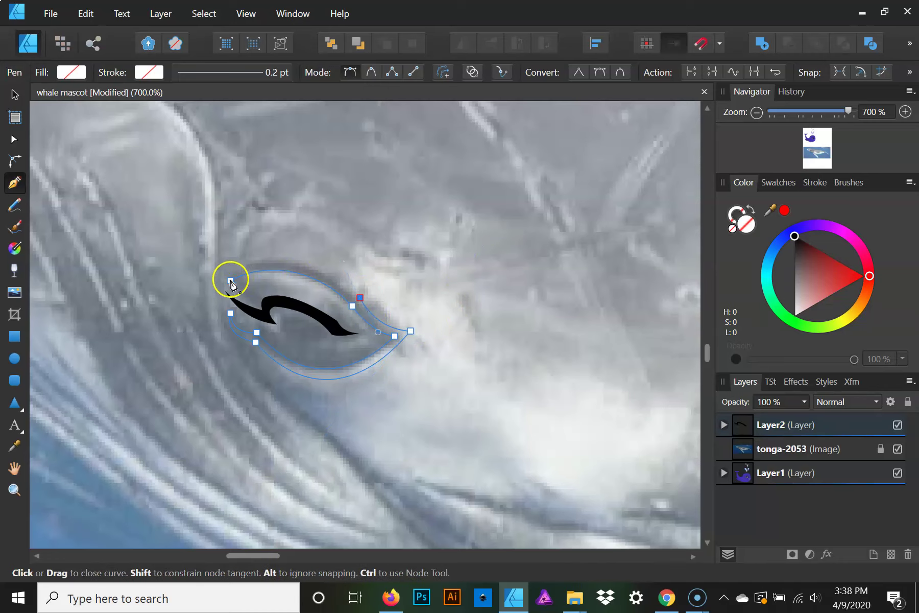
{"action": "left_click_drag", "start_coordinate": [215, 339], "coordinate": [184, 341]}
- Fill the almond outline black, refine its inner point and upper curve with the Node tool
{"action": "key", "text": "a"}
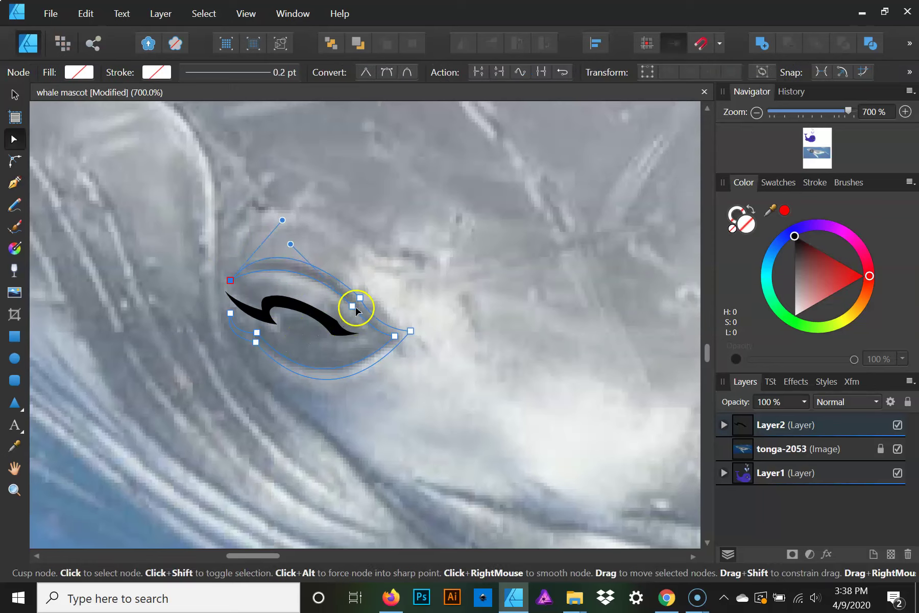
{"action": "left_click", "coordinate": [360, 298]}
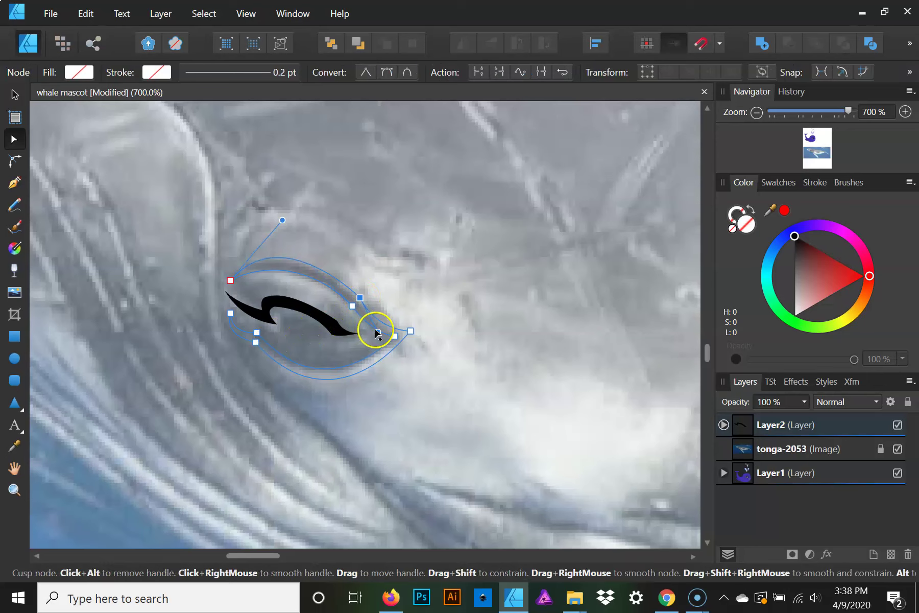
{"action": "left_click", "coordinate": [735, 282]}
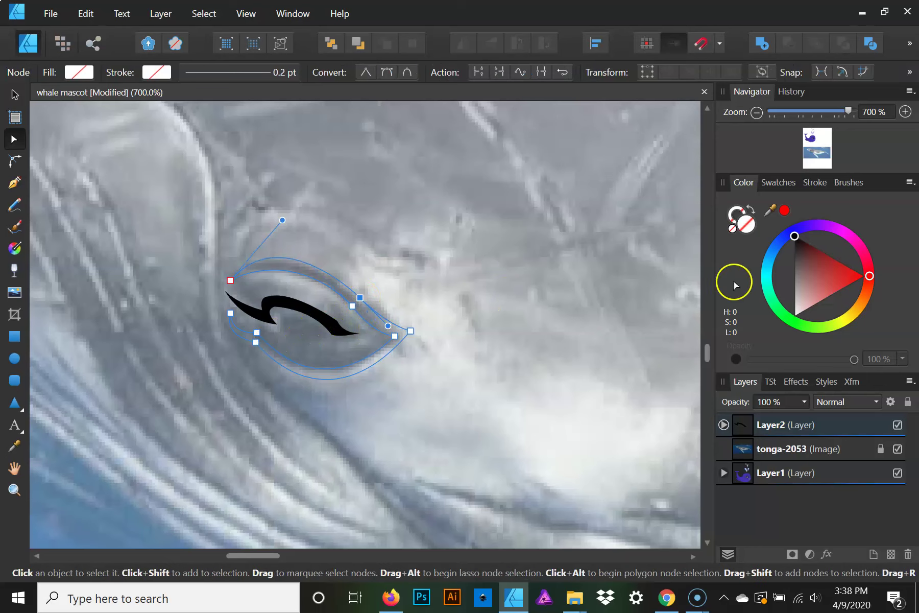
{"action": "left_click", "coordinate": [788, 242]}
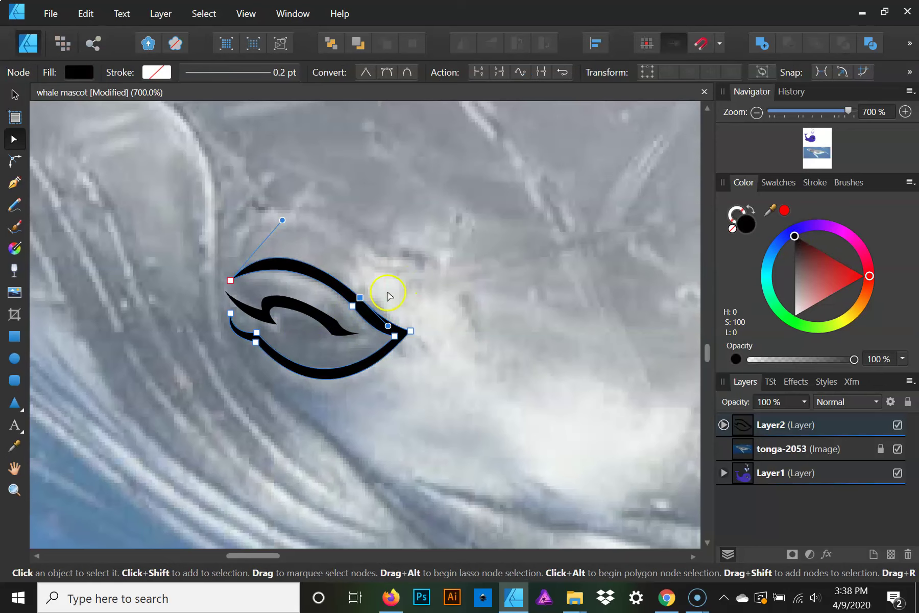
{"action": "left_click", "coordinate": [361, 298]}
{"action": "left_click_drag", "start_coordinate": [366, 302], "coordinate": [372, 310]}
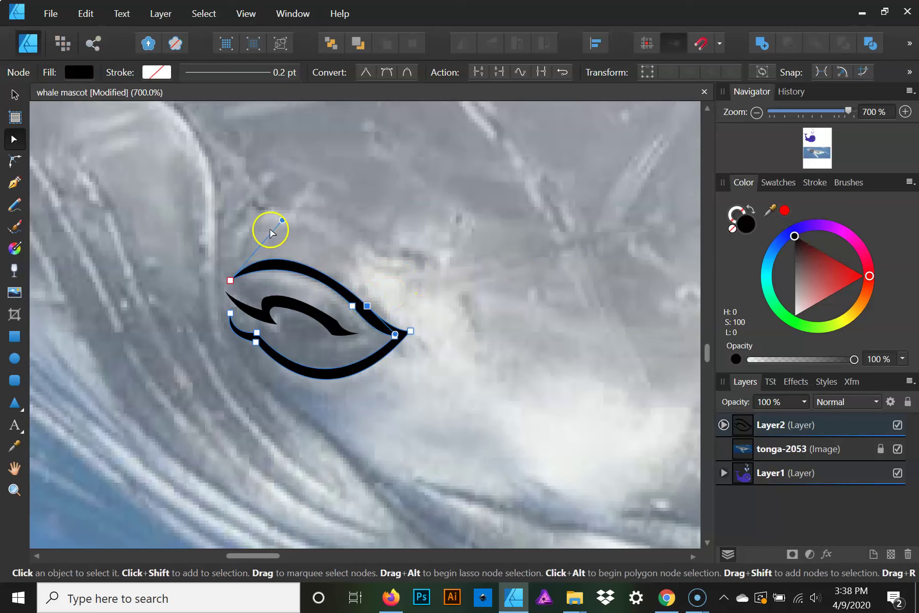
{"action": "left_click_drag", "start_coordinate": [283, 219], "coordinate": [312, 225]}
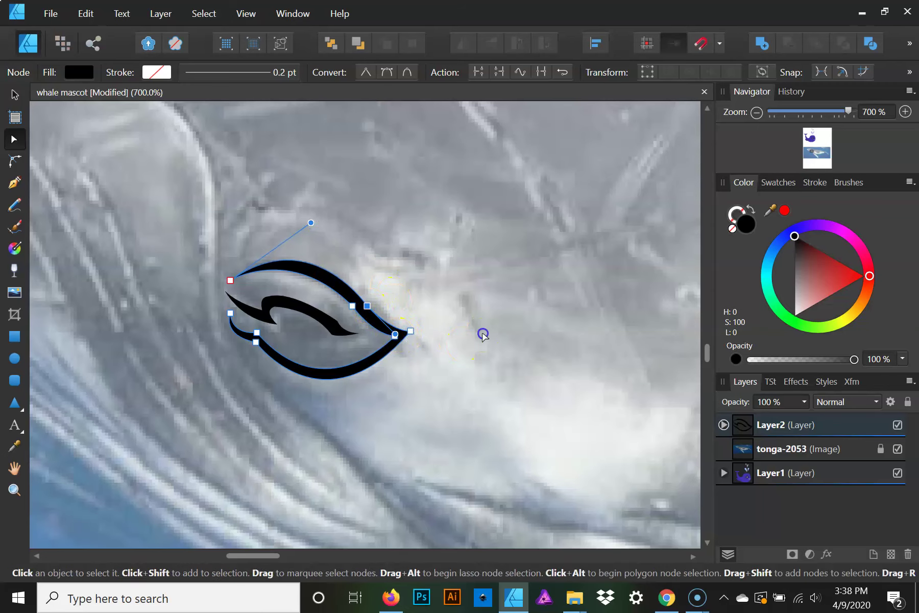
{"action": "left_click", "coordinate": [482, 333]}
- Trace a thin inner curve along the lower lid inside the eye outline
{"action": "key", "text": "p"}
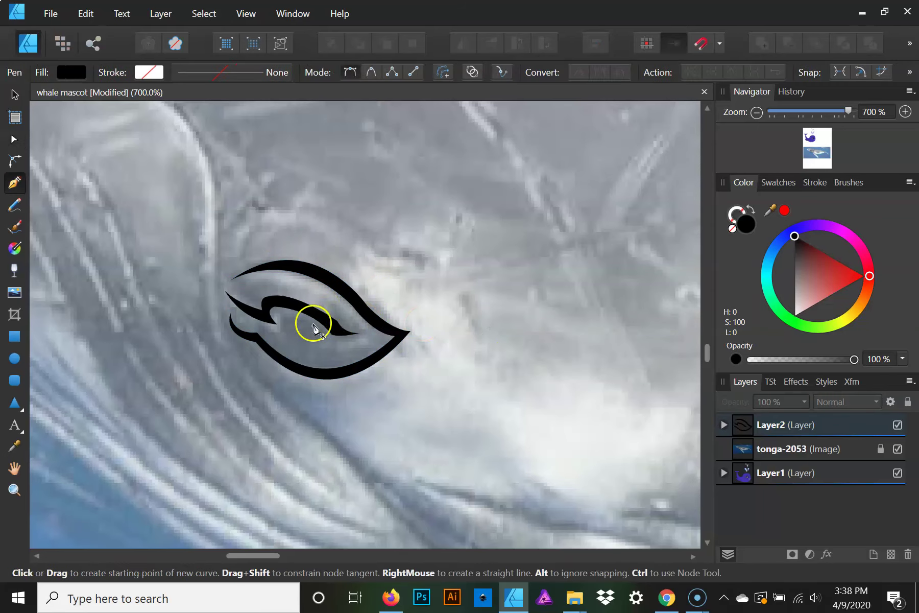
{"action": "left_click", "coordinate": [337, 331]}
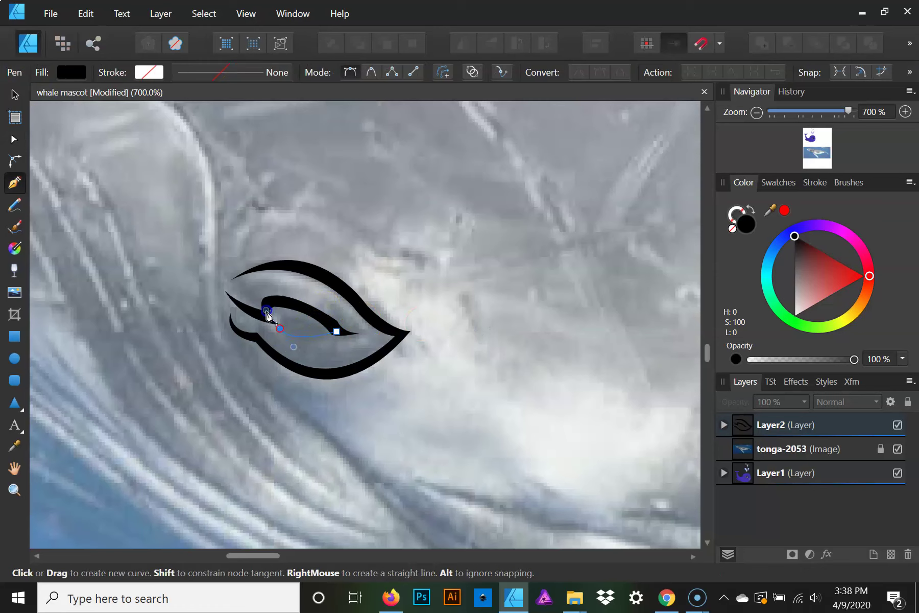
{"action": "left_click", "coordinate": [267, 312]}
{"action": "left_click", "coordinate": [345, 337]}
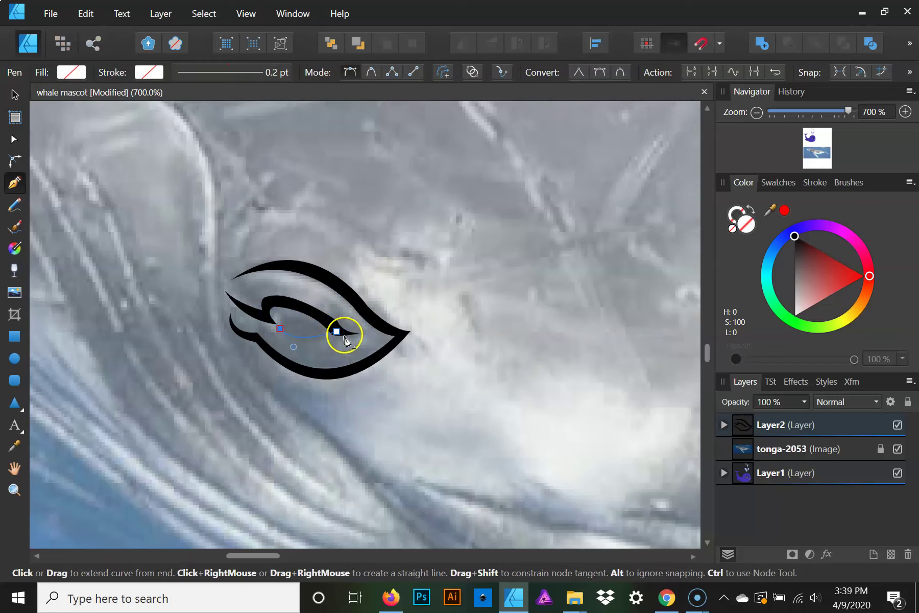
{"action": "left_click_drag", "start_coordinate": [360, 319], "coordinate": [381, 306]}
{"action": "left_click", "coordinate": [340, 330]}
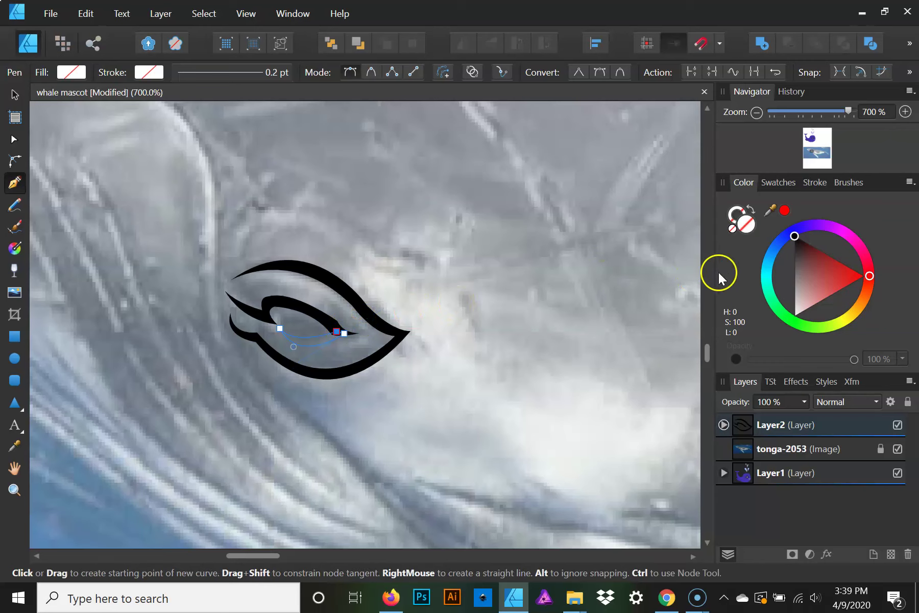
- Fill the inner curve black and zoom out from 700% to 400%
{"action": "left_click", "coordinate": [795, 236]}
{"action": "mouse_move", "coordinate": [415, 307]}
{"action": "left_mouse_down"}
{"action": "mouse_move", "coordinate": [540, 193]}
{"action": "mouse_move", "coordinate": [508, 371]}
{"action": "mouse_move", "coordinate": [521, 406]}
{"action": "left_mouse_up"}
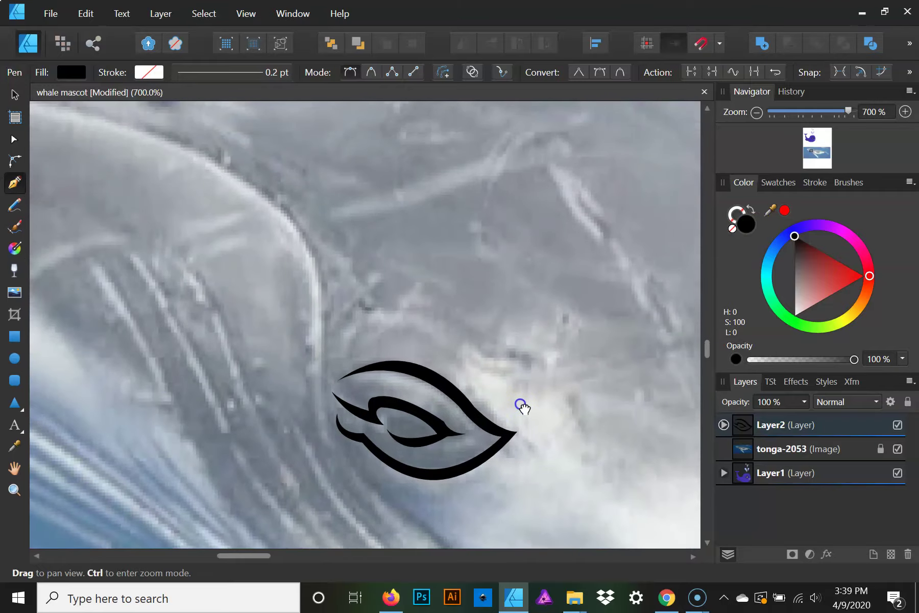
{"action": "left_click", "coordinate": [757, 112]}
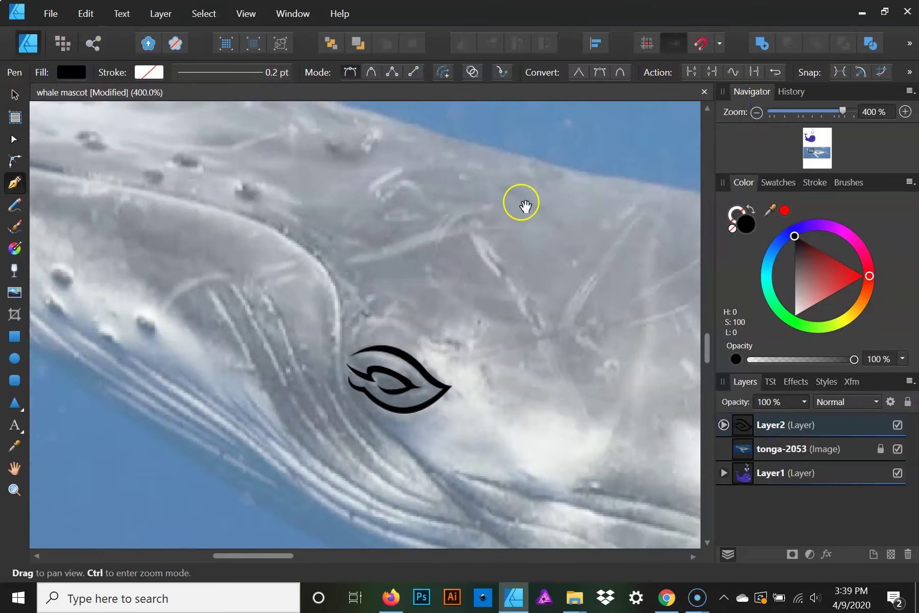
- Start the head outline at the snout and trace it along the top of the head
{"action": "left_click_drag", "start_coordinate": [523, 201], "coordinate": [615, 288]}
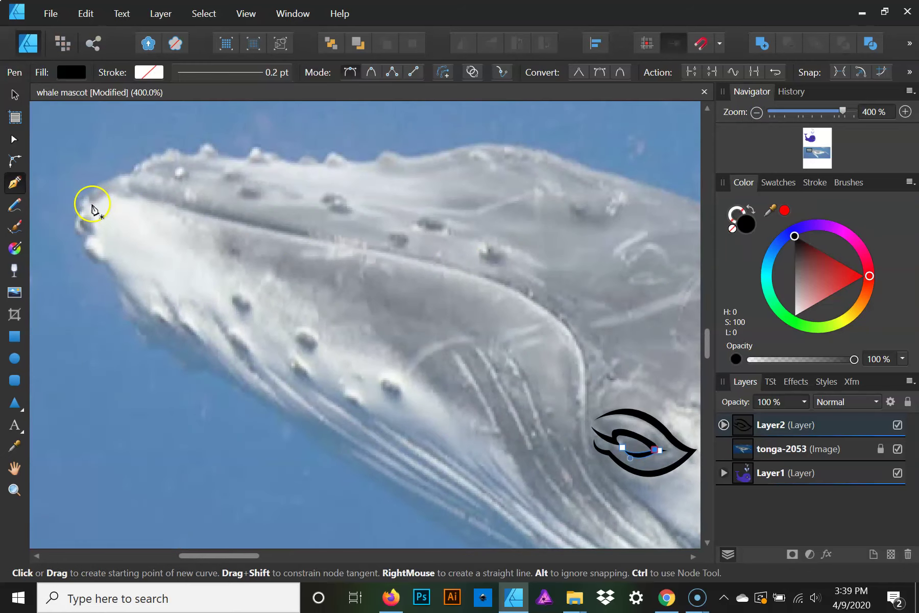
{"action": "left_click", "coordinate": [92, 203]}
{"action": "left_click_drag", "start_coordinate": [142, 194], "coordinate": [177, 209]}
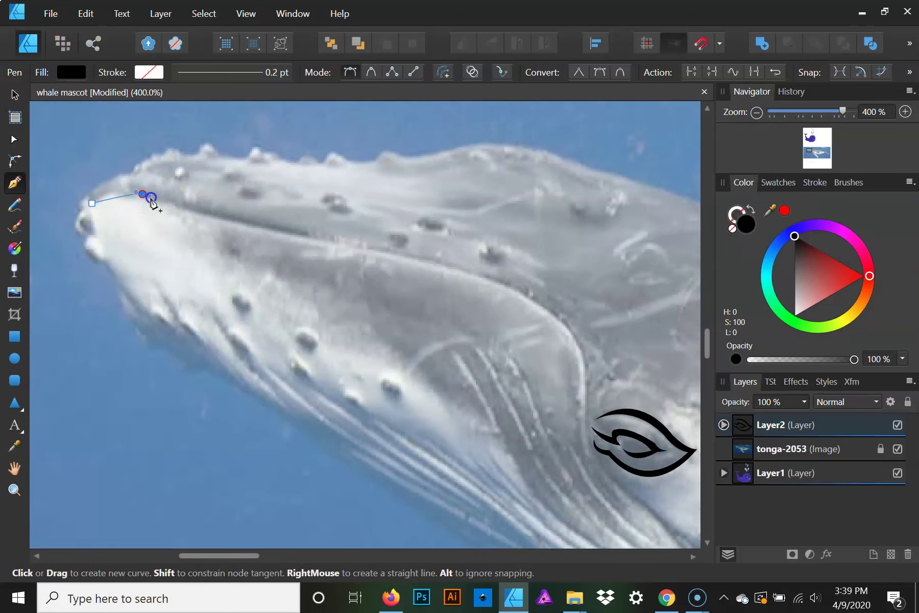
{"action": "left_click", "coordinate": [142, 194]}
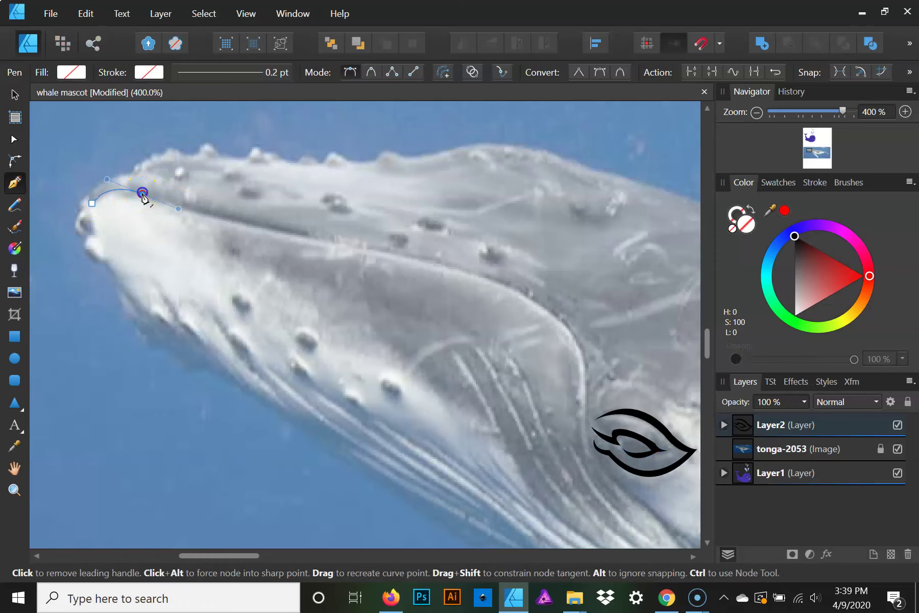
{"action": "left_click_drag", "start_coordinate": [420, 253], "coordinate": [510, 269]}
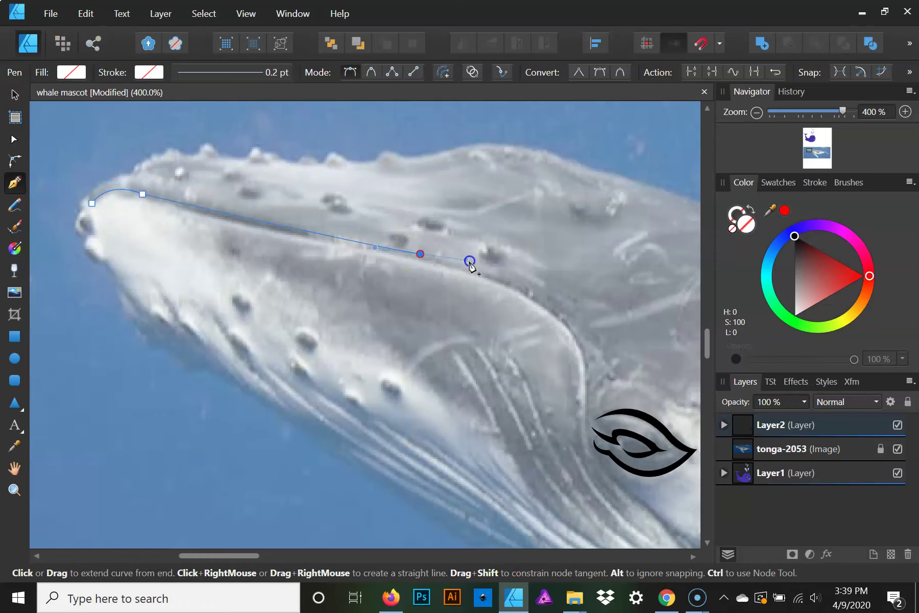
{"action": "left_click", "coordinate": [420, 254]}
- Bend the head outline down behind the head and past the eye
{"action": "left_click_drag", "start_coordinate": [587, 319], "coordinate": [421, 250]}
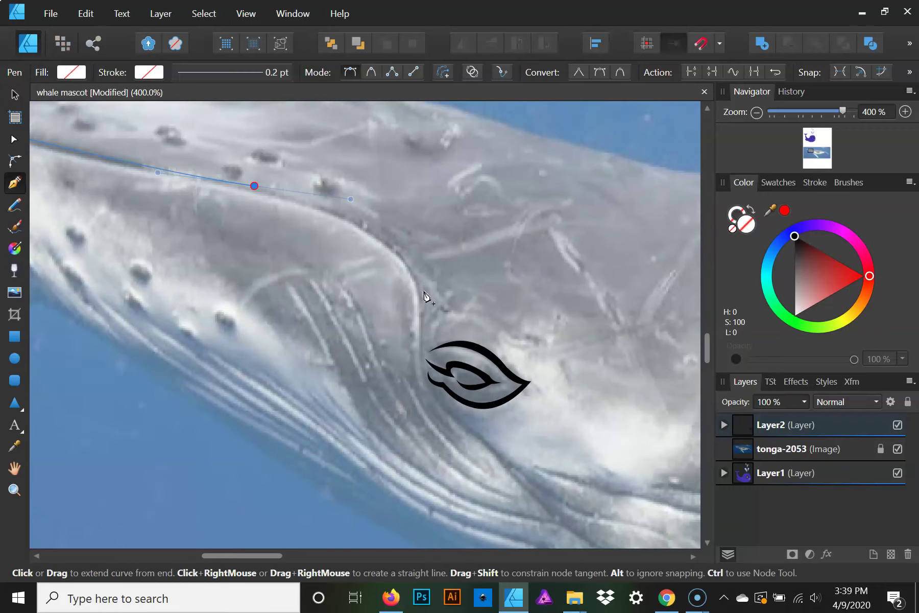
{"action": "left_click_drag", "start_coordinate": [423, 292], "coordinate": [428, 351]}
{"action": "left_click", "coordinate": [423, 290]}
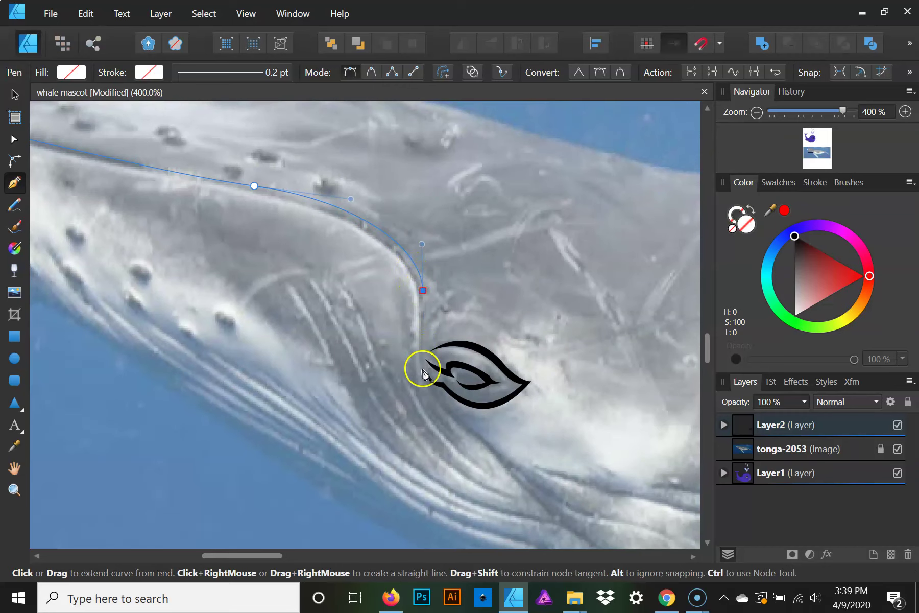
{"action": "left_click_drag", "start_coordinate": [424, 381], "coordinate": [430, 416]}
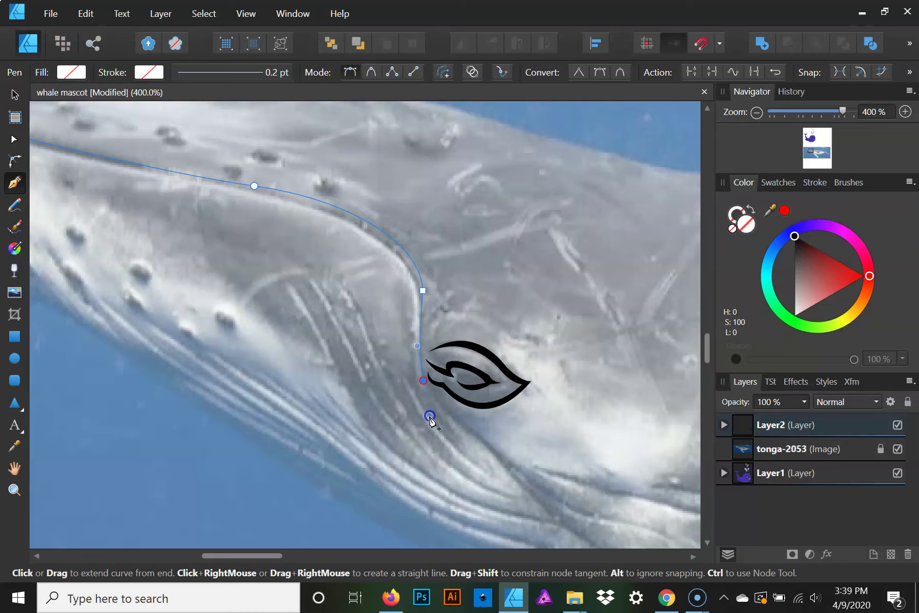
{"action": "left_click", "coordinate": [423, 380]}
- Continue the outline down the throat grooves toward the flipper
{"action": "left_click_drag", "start_coordinate": [503, 403], "coordinate": [352, 230]}
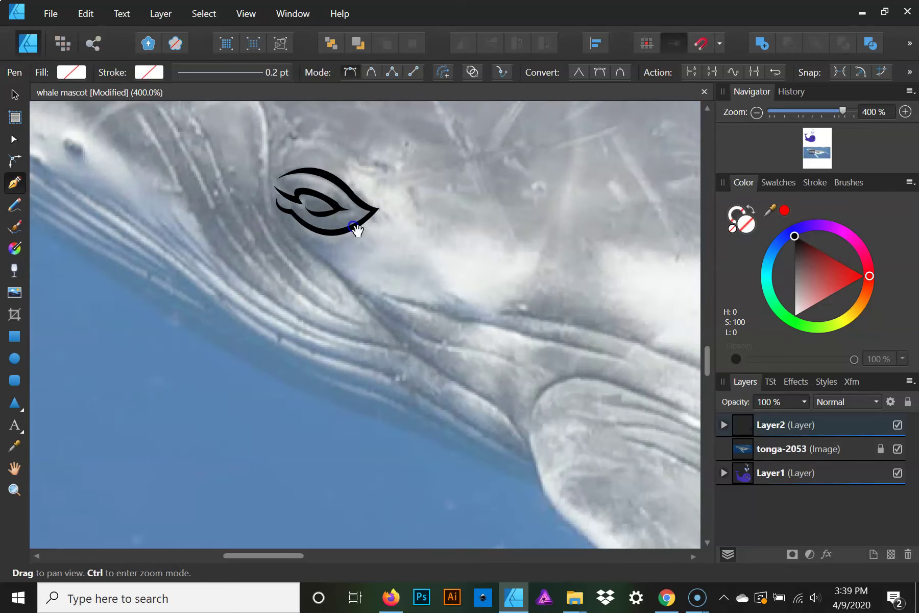
{"action": "left_click", "coordinate": [346, 282]}
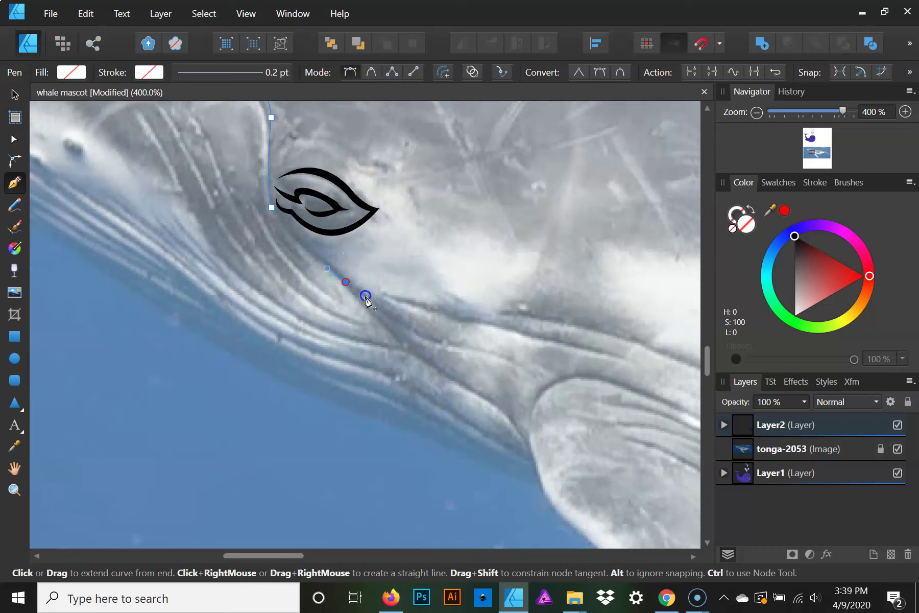
{"action": "key", "text": "ctrl+z"}
{"action": "left_click_drag", "start_coordinate": [314, 251], "coordinate": [334, 262]}
{"action": "left_click", "coordinate": [314, 251]}
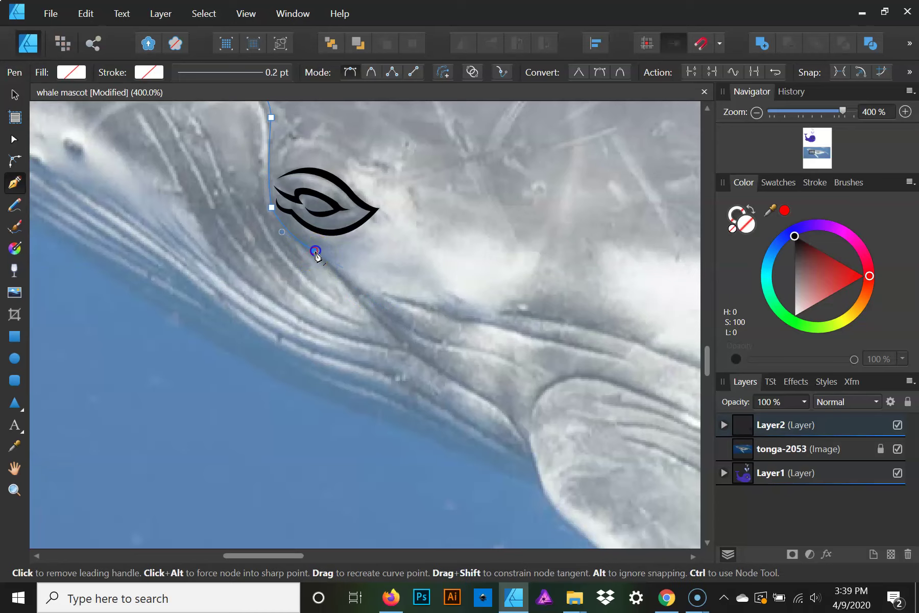
{"action": "left_click_drag", "start_coordinate": [362, 301], "coordinate": [385, 337]}
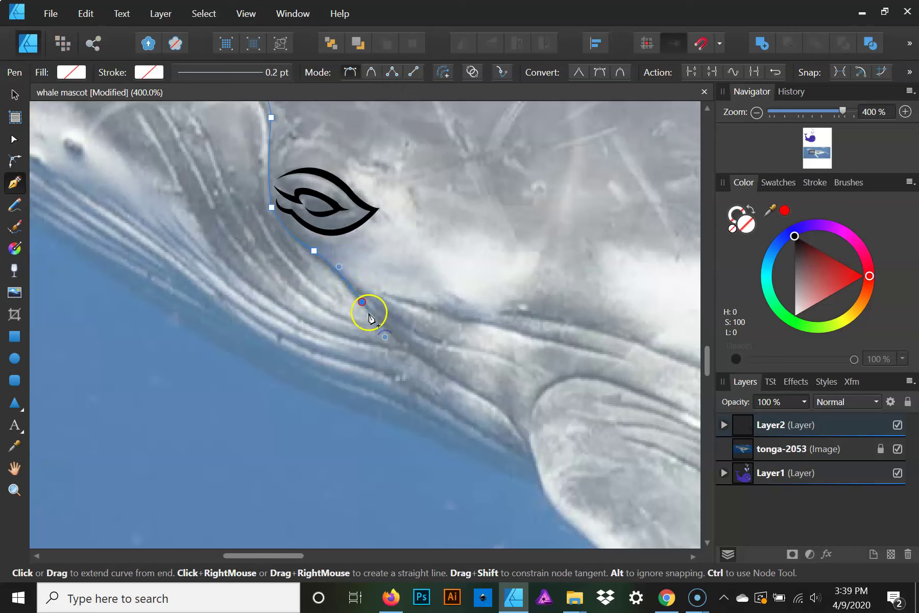
{"action": "left_click", "coordinate": [363, 303]}
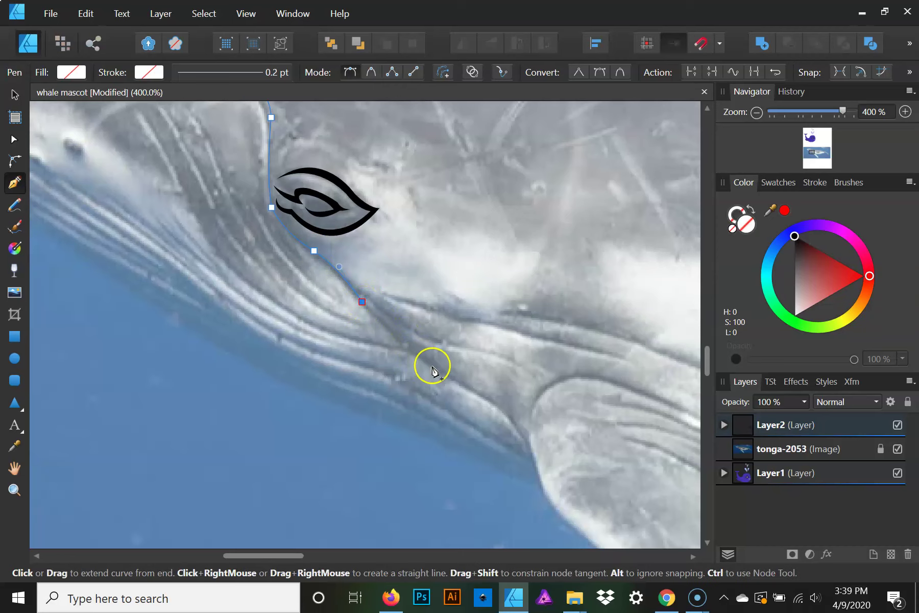
{"action": "left_click_drag", "start_coordinate": [458, 381], "coordinate": [504, 406]}
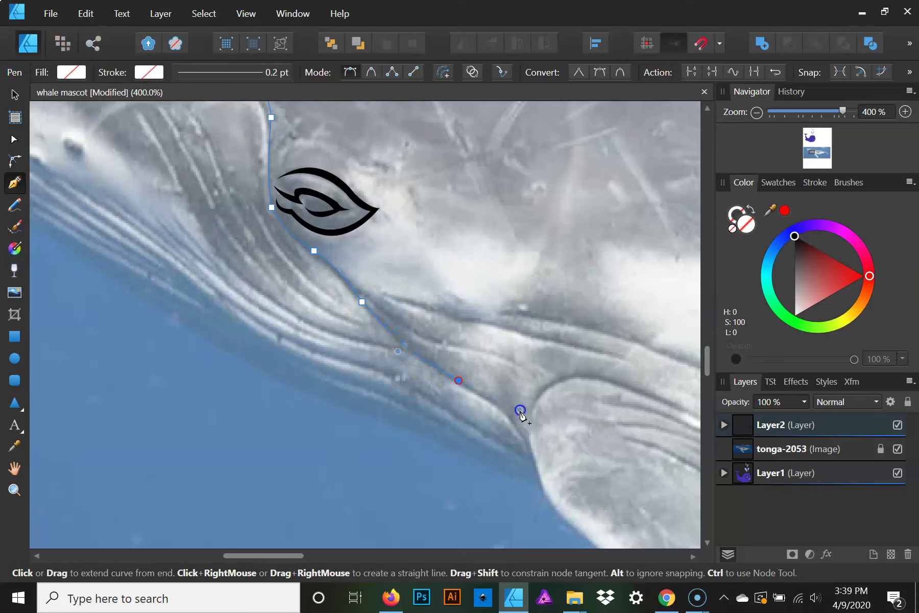
{"action": "left_click", "coordinate": [458, 381]}
- Trace a corner at the flipper edge and run the outline back up the throat
{"action": "mouse_move", "coordinate": [503, 419]}
{"action": "left_mouse_down"}
{"action": "mouse_move", "coordinate": [396, 297]}
{"action": "mouse_move", "coordinate": [417, 322]}
{"action": "left_mouse_up"}
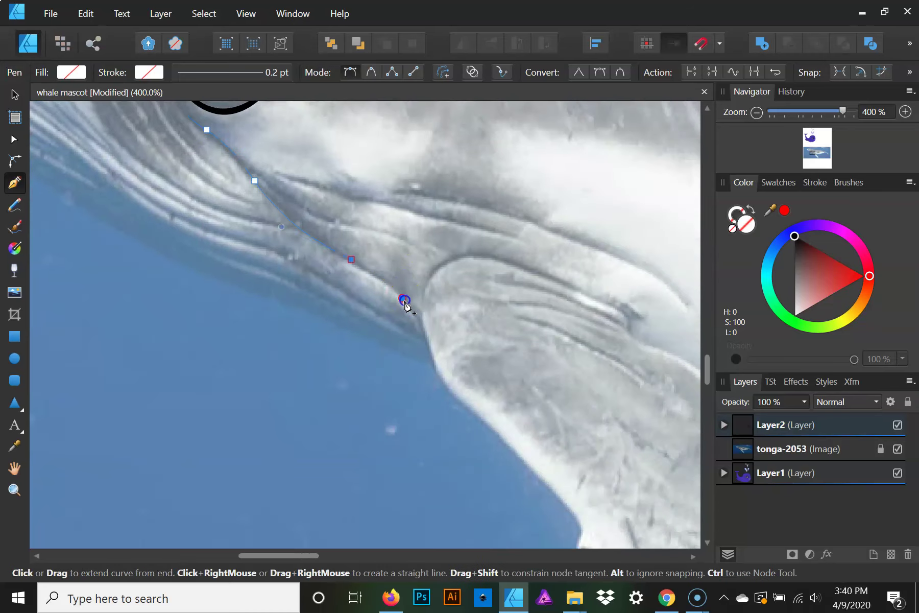
{"action": "left_click", "coordinate": [403, 298]}
{"action": "left_click", "coordinate": [419, 318]}
{"action": "left_click", "coordinate": [394, 294]}
{"action": "left_click_drag", "start_coordinate": [347, 269], "coordinate": [320, 258]}
{"action": "left_click", "coordinate": [347, 265]}
{"action": "mouse_move", "coordinate": [259, 204]}
{"action": "left_mouse_down"}
{"action": "mouse_move", "coordinate": [356, 304]}
{"action": "mouse_move", "coordinate": [326, 234]}
{"action": "left_mouse_up"}
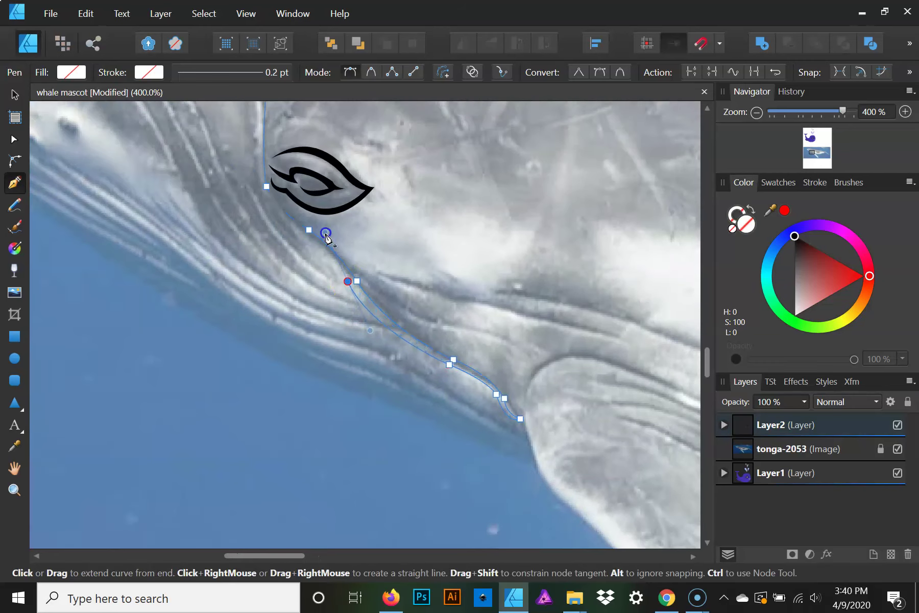
{"action": "left_click", "coordinate": [348, 280]}
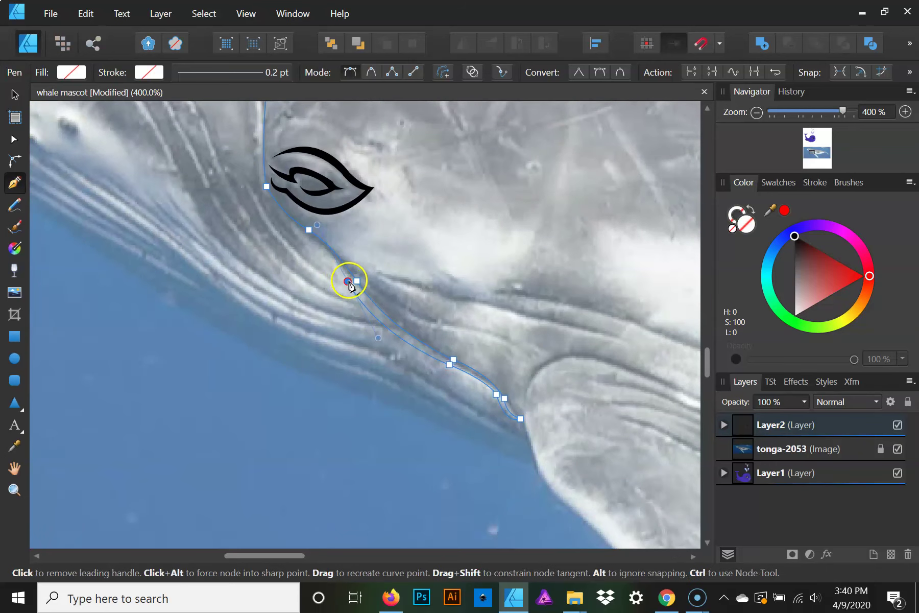
{"action": "left_click_drag", "start_coordinate": [304, 238], "coordinate": [276, 220]}
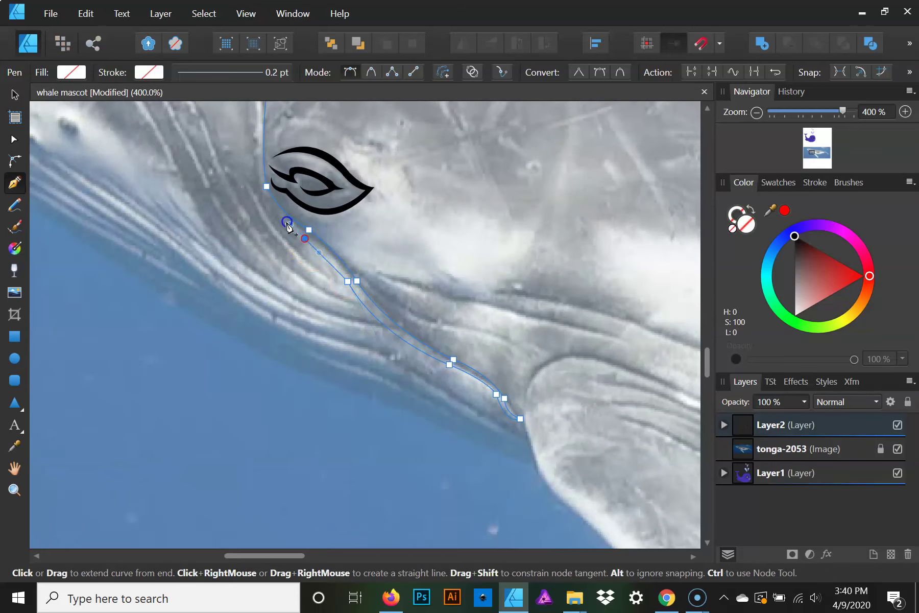
{"action": "left_click", "coordinate": [305, 238]}
- Carry the return line past the eye, up behind the head and toward the snout
{"action": "left_click_drag", "start_coordinate": [251, 203], "coordinate": [346, 328]}
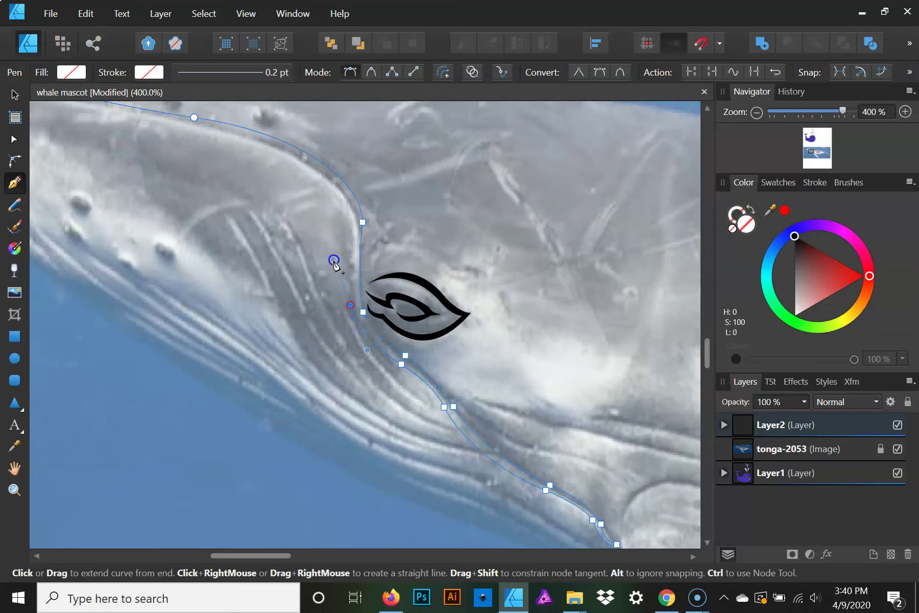
{"action": "key", "text": "ctrl"}
{"action": "left_click_drag", "start_coordinate": [354, 312], "coordinate": [350, 293]}
{"action": "left_click", "coordinate": [354, 311]}
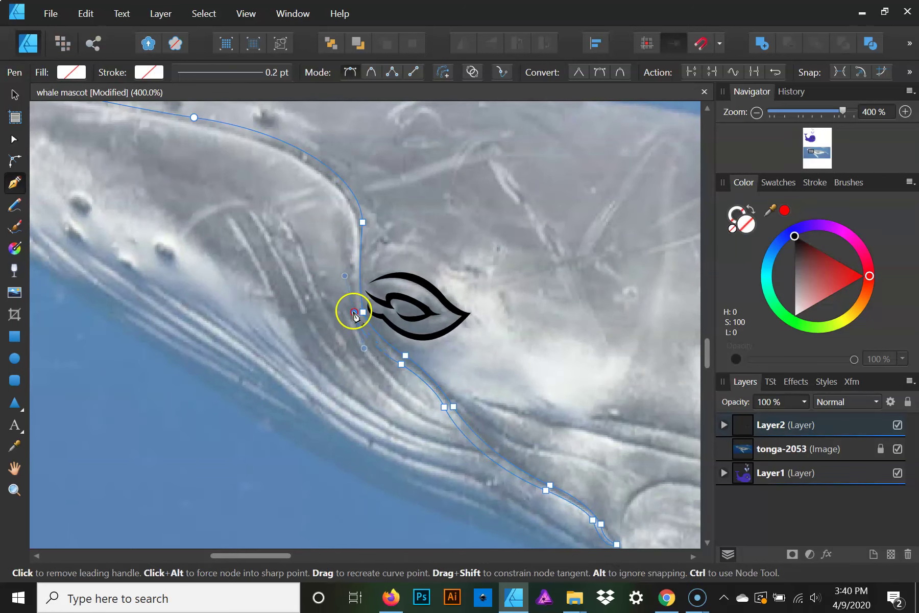
{"action": "left_click_drag", "start_coordinate": [353, 213], "coordinate": [359, 150]}
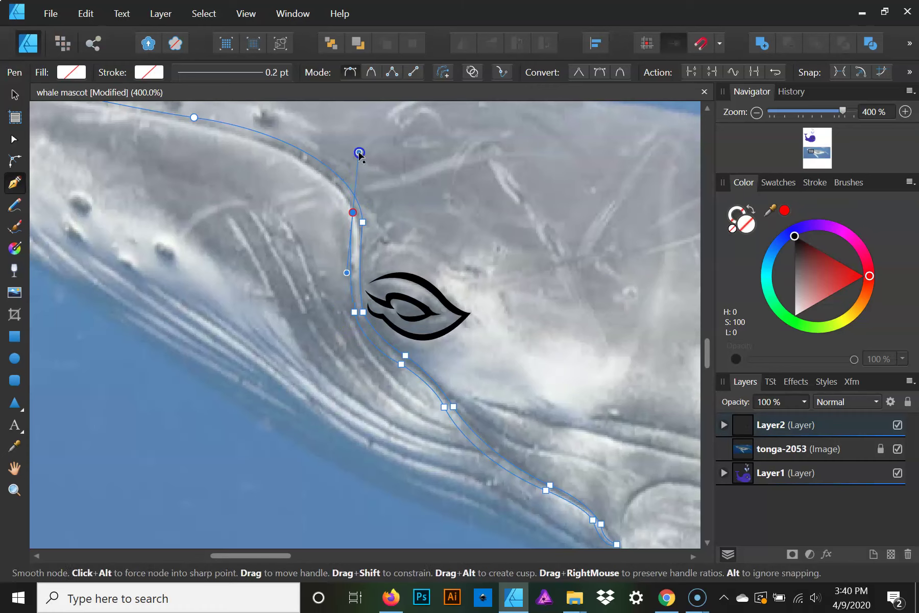
{"action": "left_click_drag", "start_coordinate": [355, 222], "coordinate": [358, 205]}
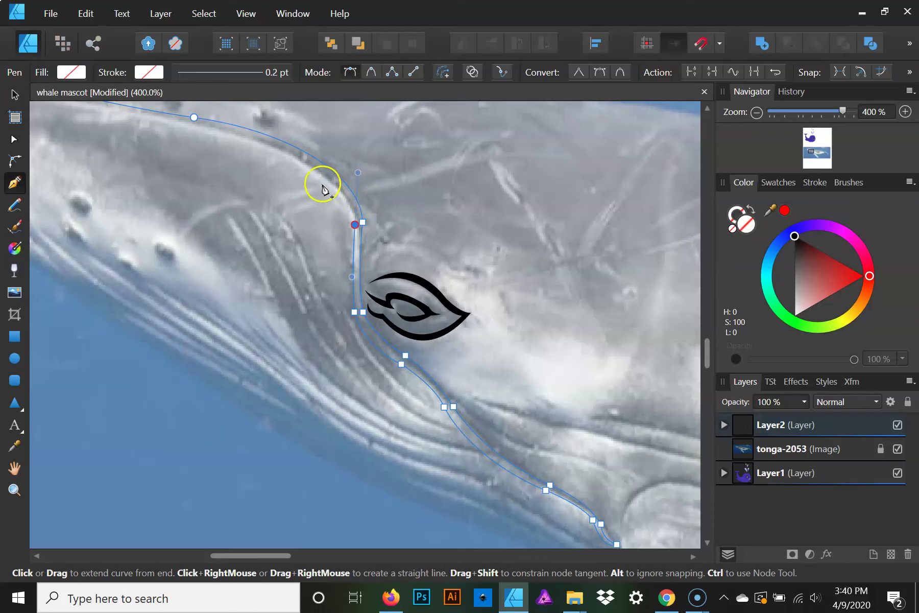
{"action": "mouse_move", "coordinate": [216, 149]}
{"action": "left_mouse_down"}
{"action": "mouse_move", "coordinate": [339, 229]}
{"action": "mouse_move", "coordinate": [147, 178]}
{"action": "left_mouse_up"}
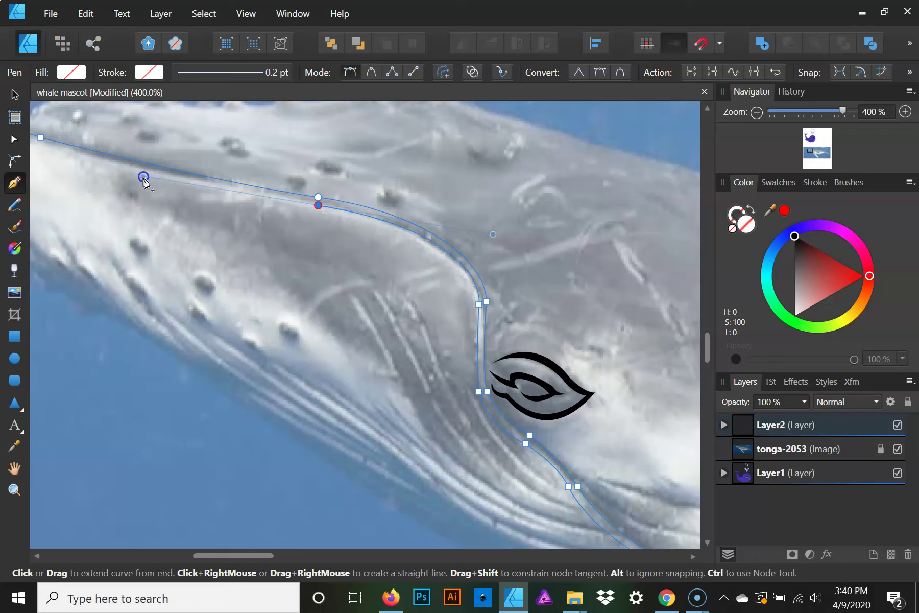
{"action": "left_click", "coordinate": [318, 201]}
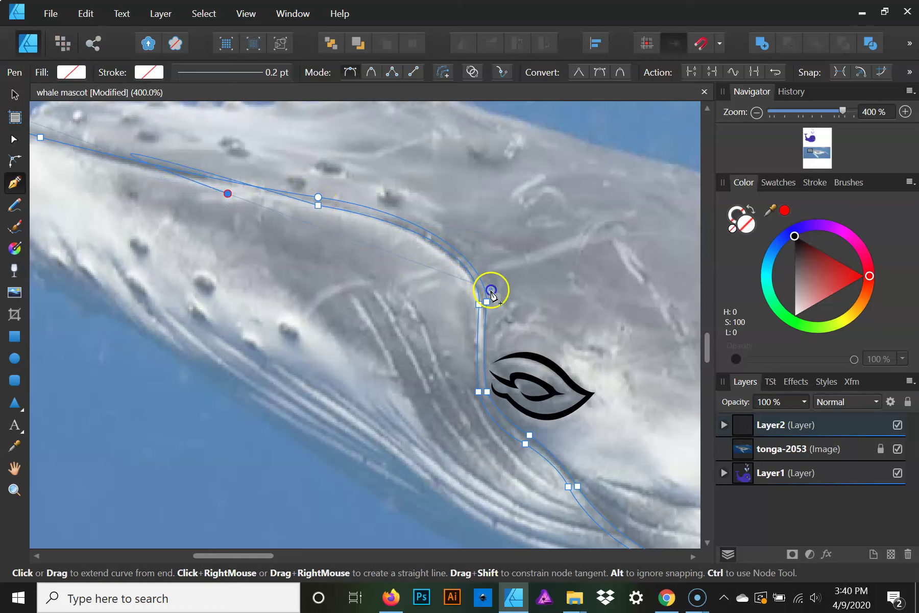
{"action": "key", "text": "ctrl+z"}
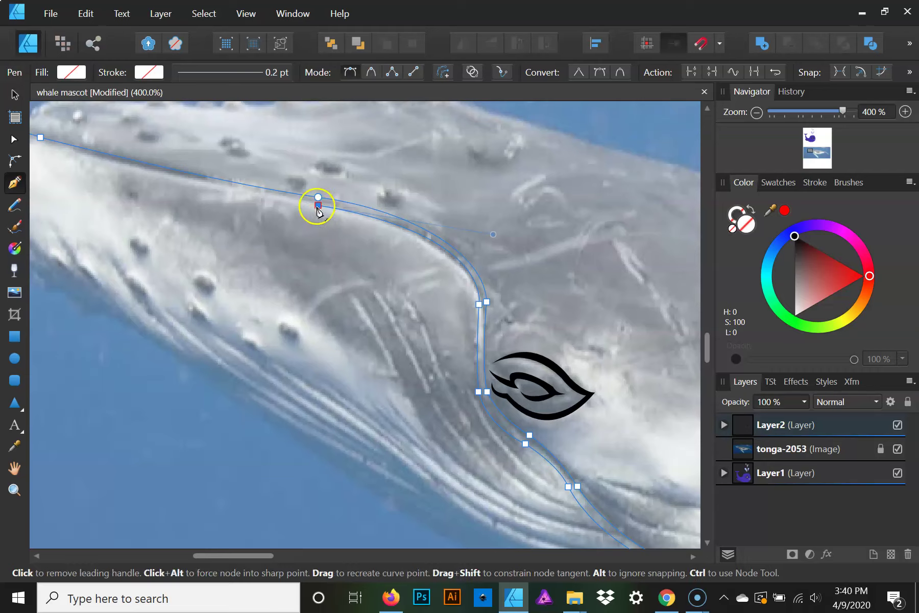
{"action": "left_click_drag", "start_coordinate": [309, 214], "coordinate": [573, 307]}
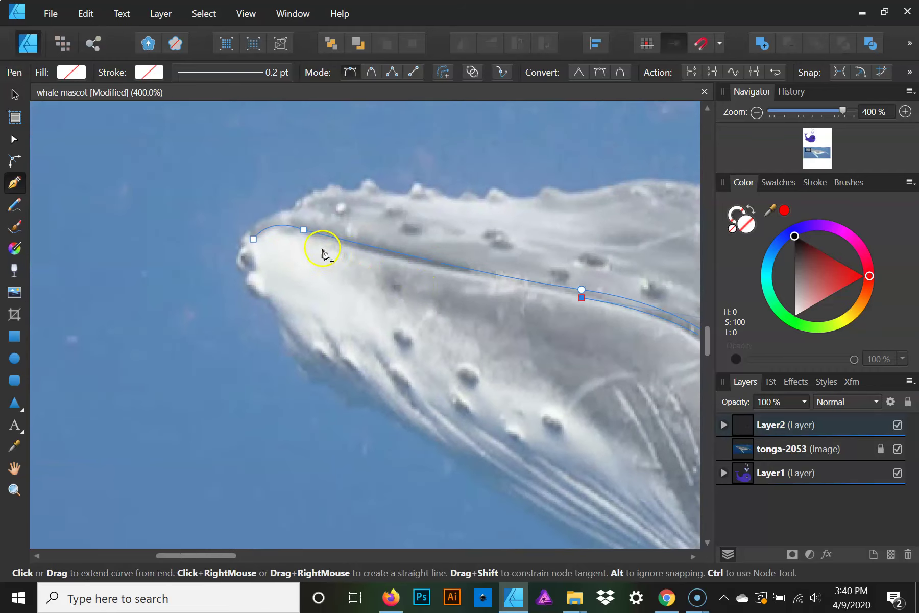
{"action": "left_click_drag", "start_coordinate": [303, 238], "coordinate": [187, 198]}
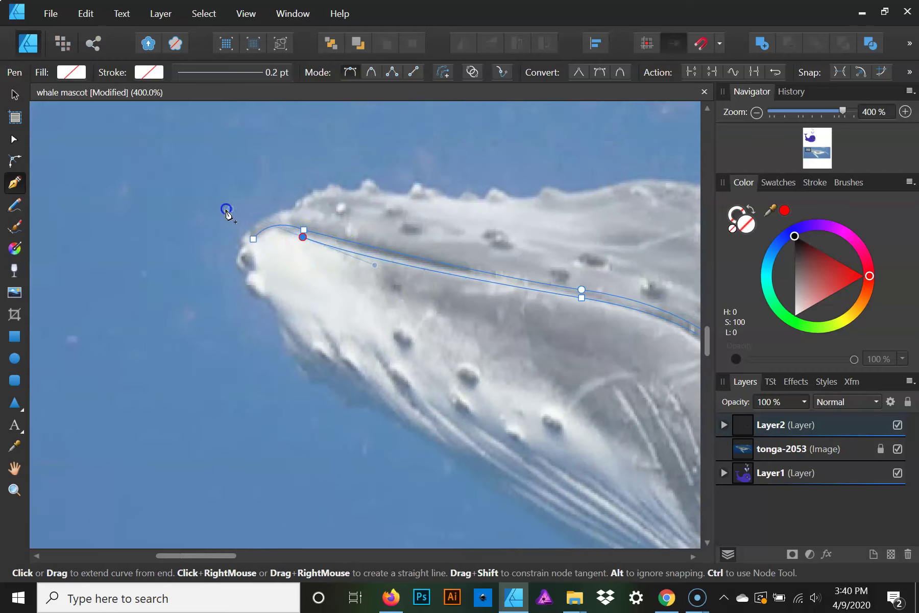
{"action": "mouse_move", "coordinate": [183, 198]}
{"action": "left_mouse_down"}
{"action": "mouse_move", "coordinate": [301, 240]}
{"action": "mouse_move", "coordinate": [223, 256]}
{"action": "left_mouse_up"}
- Close the head outline at the snout and bring the lower jaw into view
{"action": "left_click", "coordinate": [802, 247]}
{"action": "left_click_drag", "start_coordinate": [570, 318], "coordinate": [258, 195]}
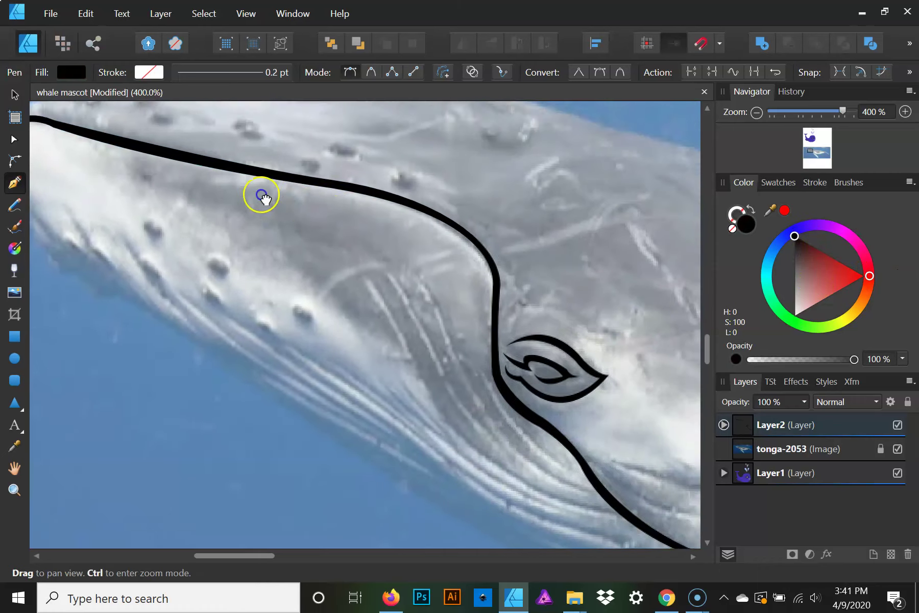
{"action": "left_click_drag", "start_coordinate": [414, 263], "coordinate": [367, 192]}
{"action": "left_click_drag", "start_coordinate": [531, 277], "coordinate": [326, 179]}
- Draw a tapered stripe along the jaw groove, close it and fill it black
{"action": "mouse_move", "coordinate": [168, 240]}
{"action": "left_mouse_down"}
{"action": "mouse_move", "coordinate": [261, 292]}
{"action": "mouse_move", "coordinate": [300, 296]}
{"action": "mouse_move", "coordinate": [350, 336]}
{"action": "left_mouse_up"}
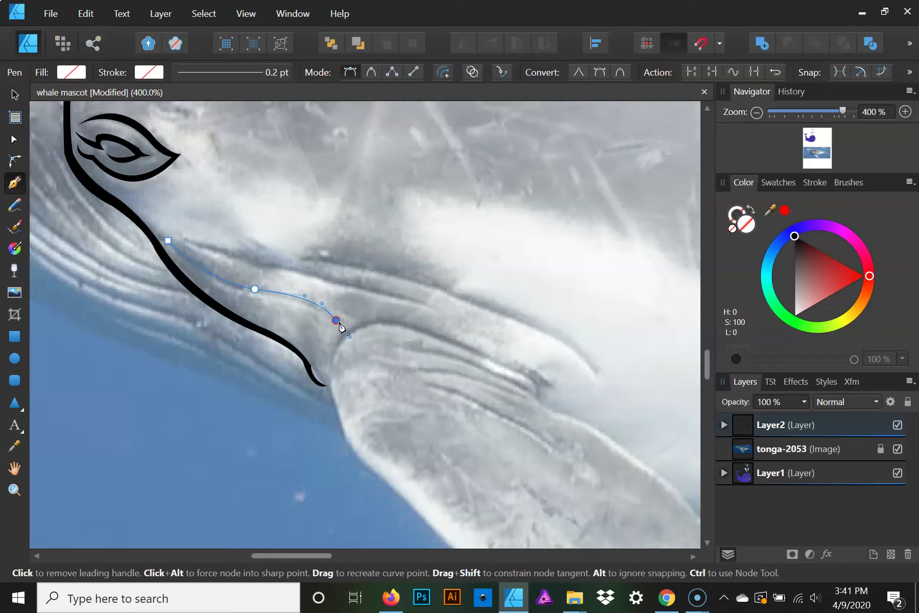
{"action": "left_click_drag", "start_coordinate": [252, 297], "coordinate": [208, 296]}
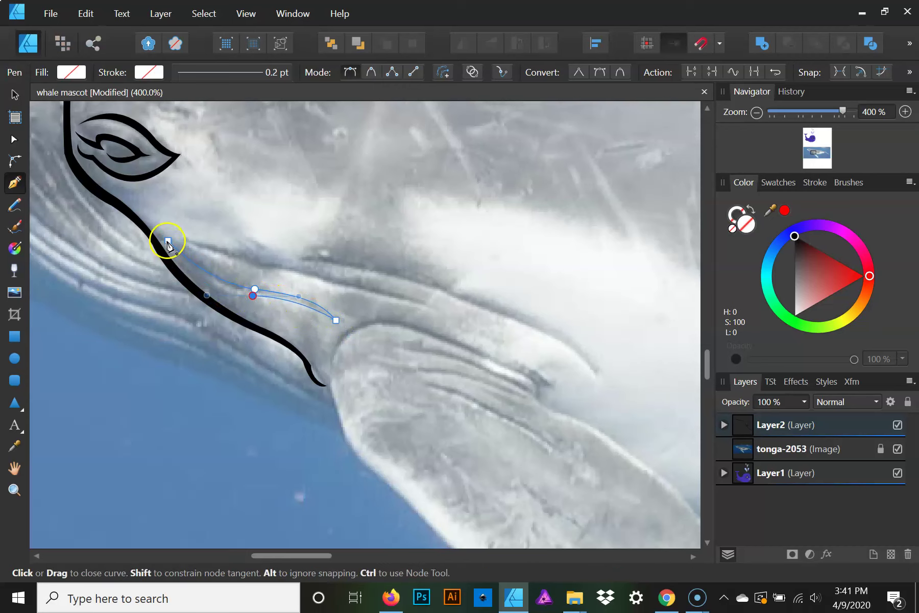
{"action": "left_click_drag", "start_coordinate": [168, 241], "coordinate": [165, 232]}
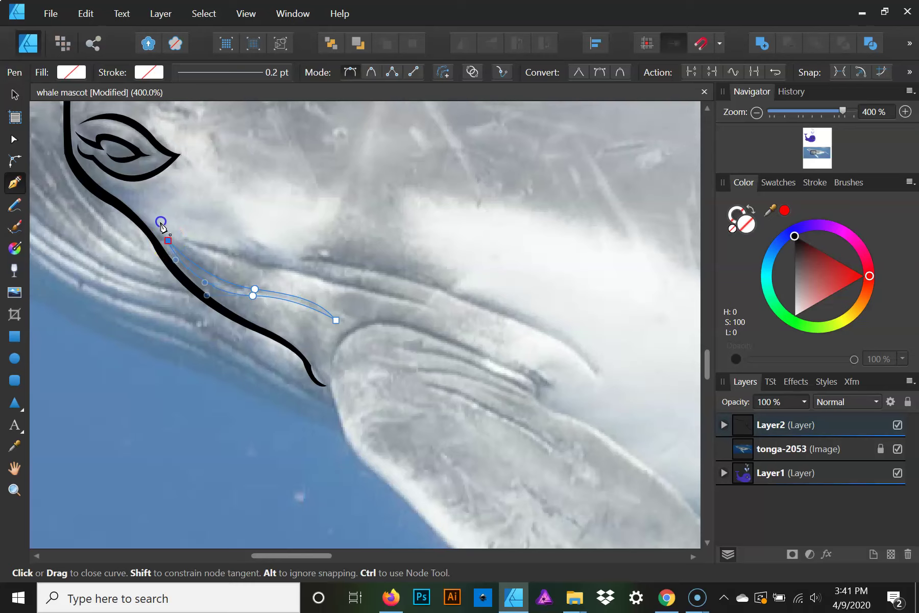
{"action": "left_click", "coordinate": [160, 225]}
{"action": "left_click", "coordinate": [805, 246]}
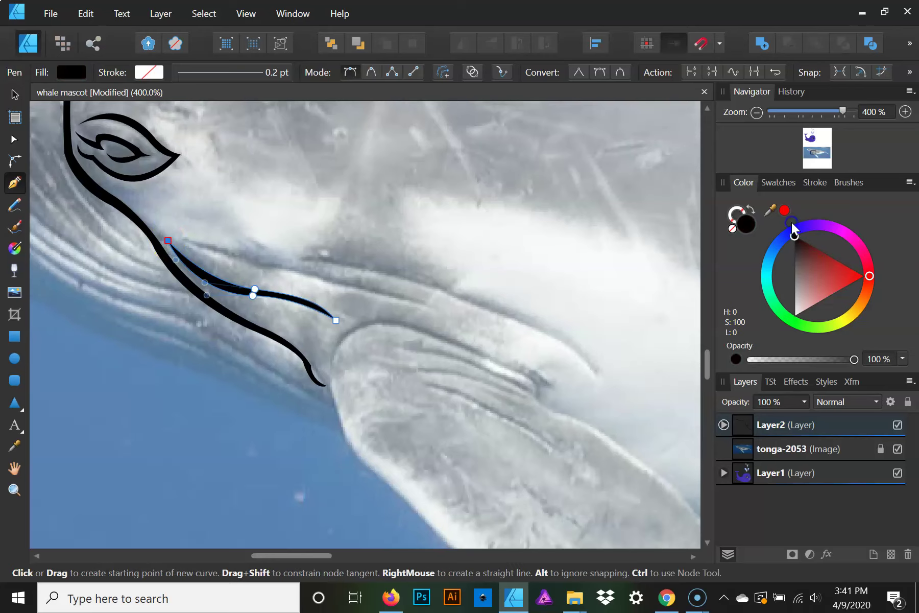
{"action": "mouse_move", "coordinate": [472, 361]}
{"action": "left_mouse_down"}
{"action": "mouse_move", "coordinate": [423, 234]}
{"action": "mouse_move", "coordinate": [404, 239]}
{"action": "left_mouse_up"}
- Start a flipper outline on its crease and curve it over the flipper's top
{"action": "left_click", "coordinate": [469, 276]}
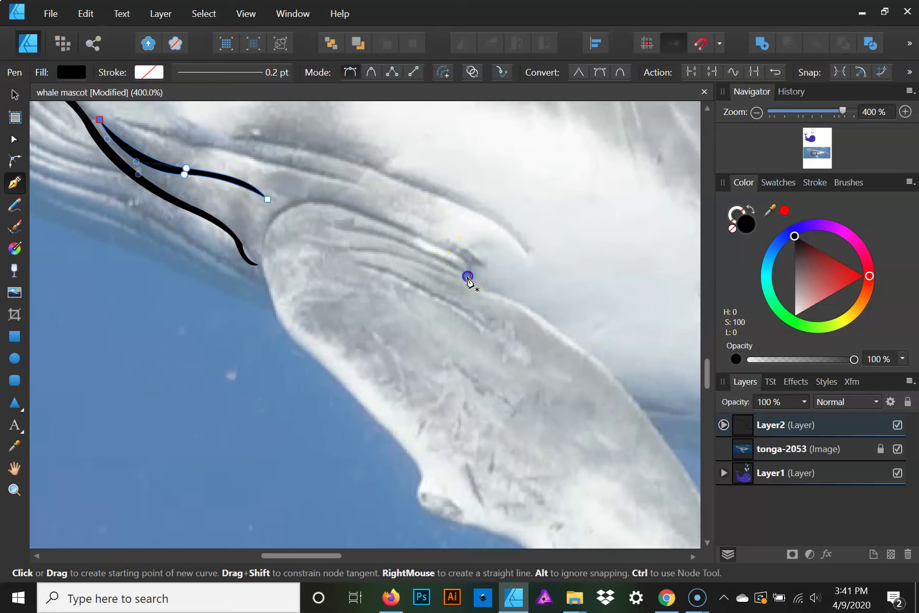
{"action": "left_click", "coordinate": [467, 277]}
{"action": "left_click", "coordinate": [458, 255]}
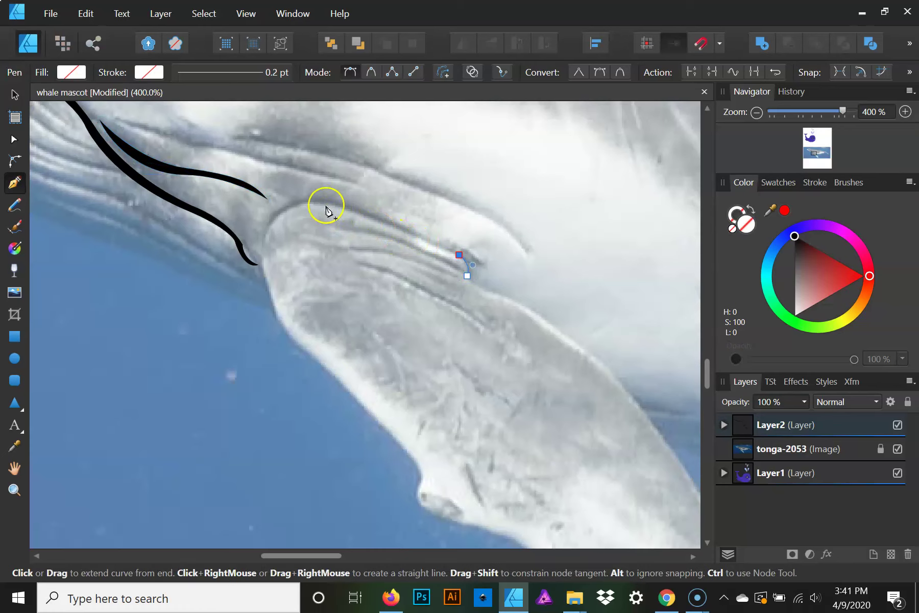
{"action": "left_click_drag", "start_coordinate": [315, 200], "coordinate": [282, 201]}
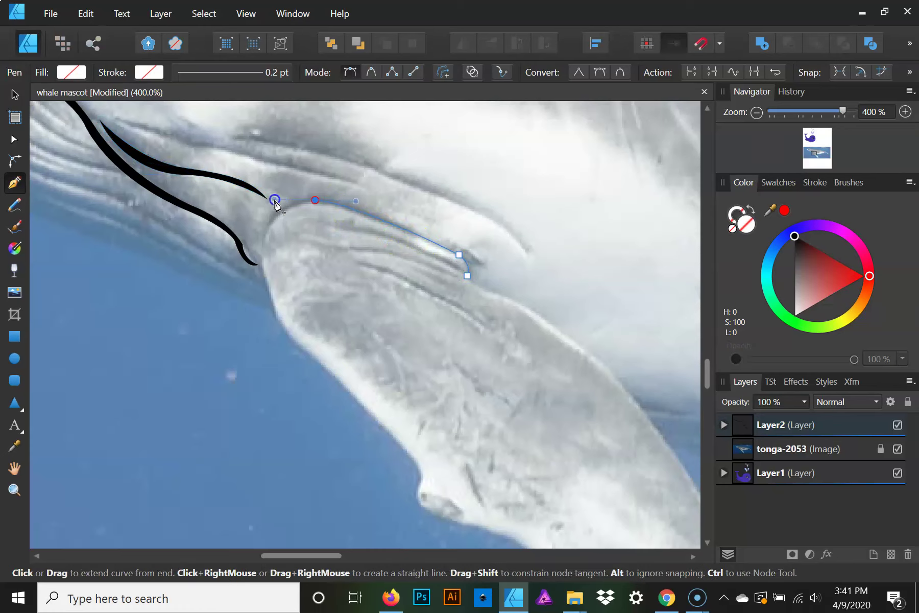
{"action": "left_click", "coordinate": [314, 200]}
- Run the flipper outline down to the stripe's end and along the front edge
{"action": "left_click_drag", "start_coordinate": [264, 265], "coordinate": [273, 329]}
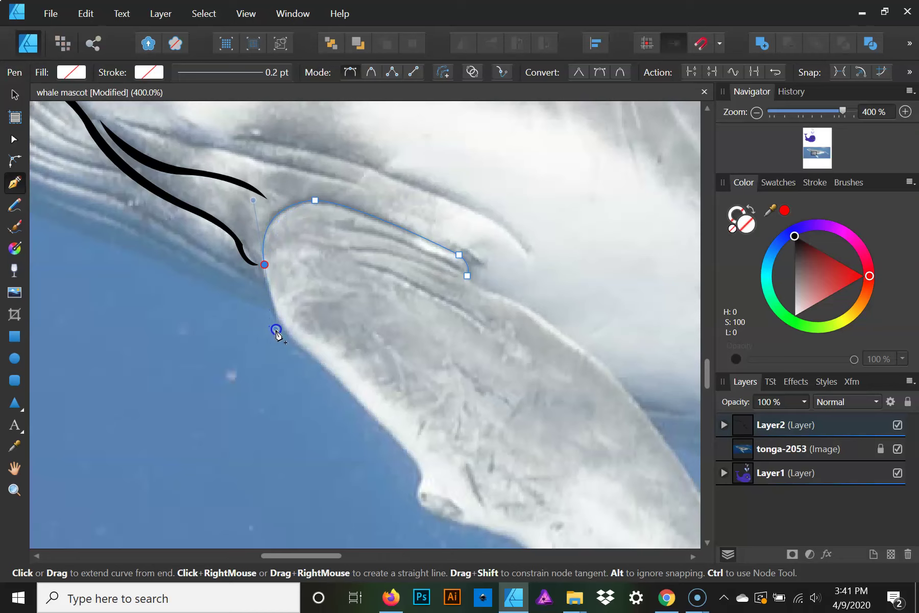
{"action": "left_click", "coordinate": [264, 264]}
{"action": "left_click_drag", "start_coordinate": [296, 339], "coordinate": [321, 364]}
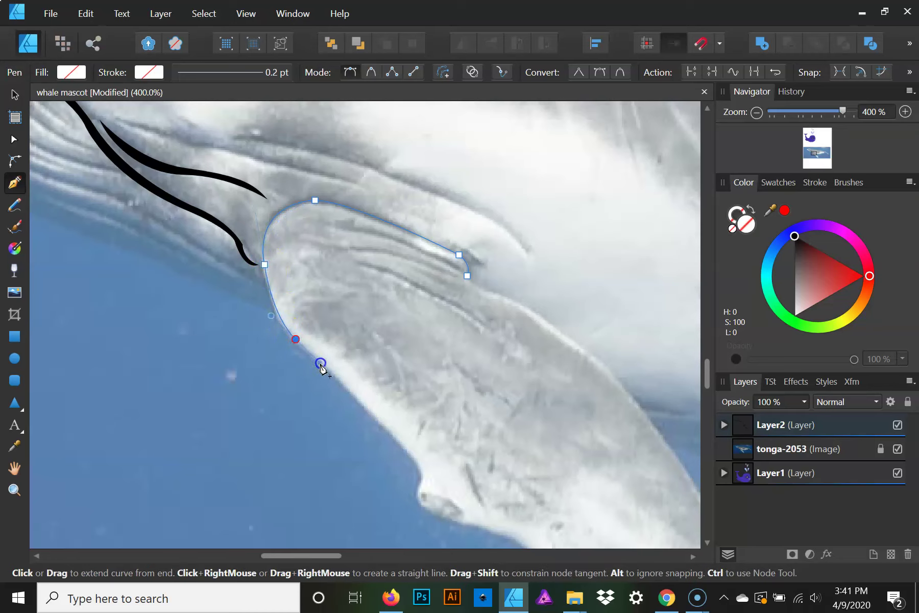
{"action": "left_click", "coordinate": [296, 339]}
{"action": "left_click_drag", "start_coordinate": [412, 454], "coordinate": [432, 488]}
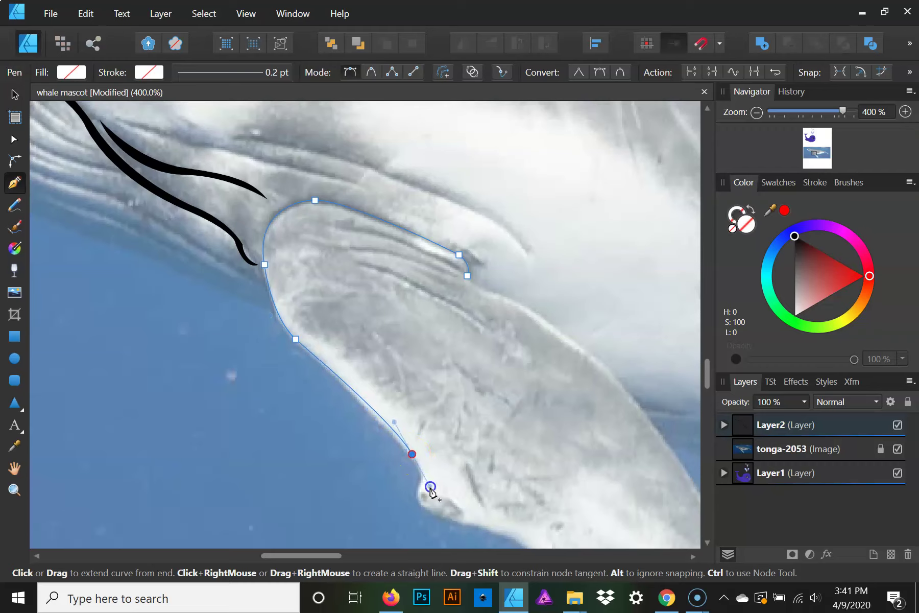
{"action": "left_click", "coordinate": [412, 454]}
{"action": "mouse_move", "coordinate": [416, 463]}
{"action": "left_mouse_down"}
{"action": "mouse_move", "coordinate": [397, 280]}
{"action": "mouse_move", "coordinate": [368, 307]}
{"action": "left_mouse_up"}
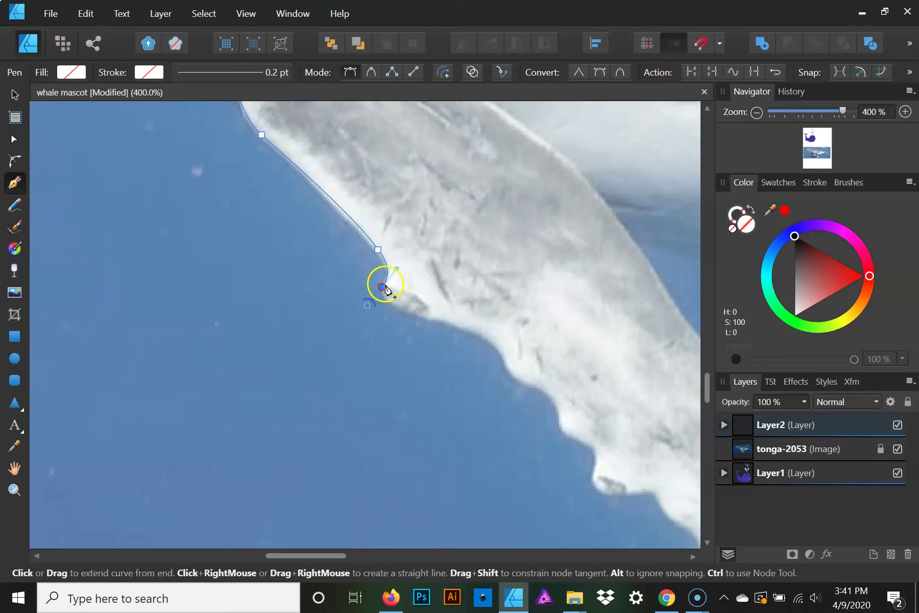
- Trace the flipper outline over the first bumps of its lower edge
{"action": "left_click", "coordinate": [382, 287]}
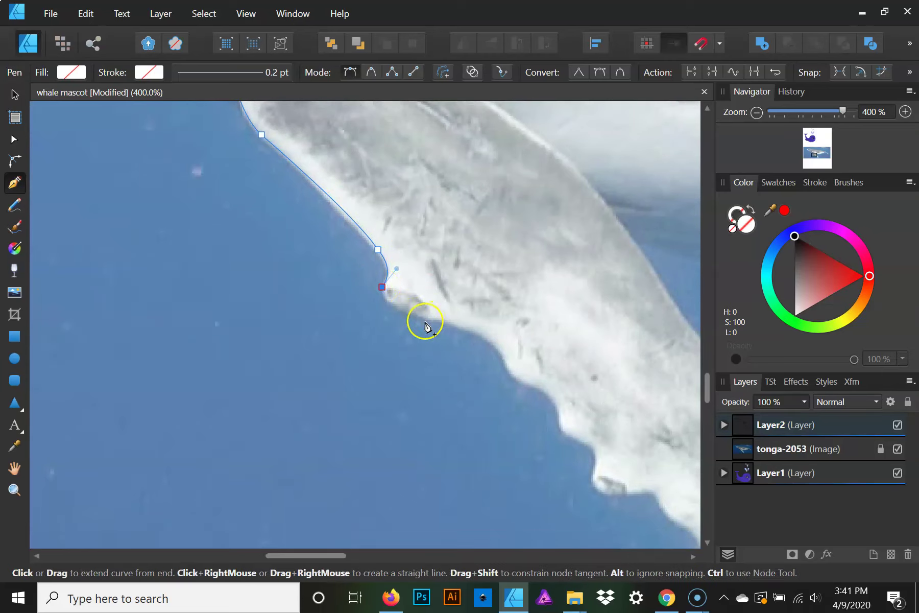
{"action": "left_click_drag", "start_coordinate": [434, 320], "coordinate": [485, 336]}
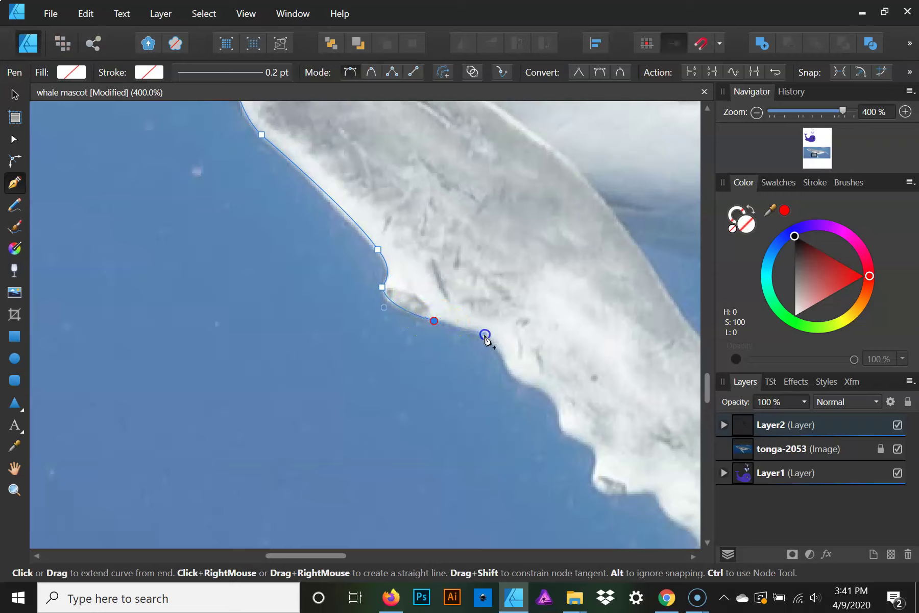
{"action": "left_click", "coordinate": [434, 321]}
{"action": "left_click_drag", "start_coordinate": [503, 365], "coordinate": [561, 397]}
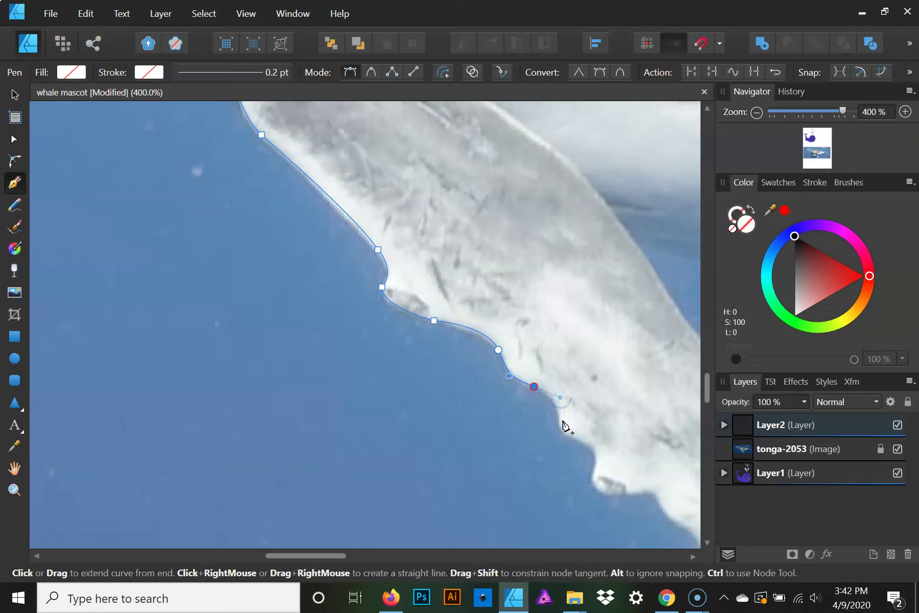
{"action": "mouse_move", "coordinate": [562, 430]}
{"action": "left_mouse_down"}
{"action": "mouse_move", "coordinate": [598, 449]}
{"action": "mouse_move", "coordinate": [482, 312]}
{"action": "mouse_move", "coordinate": [478, 330]}
{"action": "left_mouse_up"}
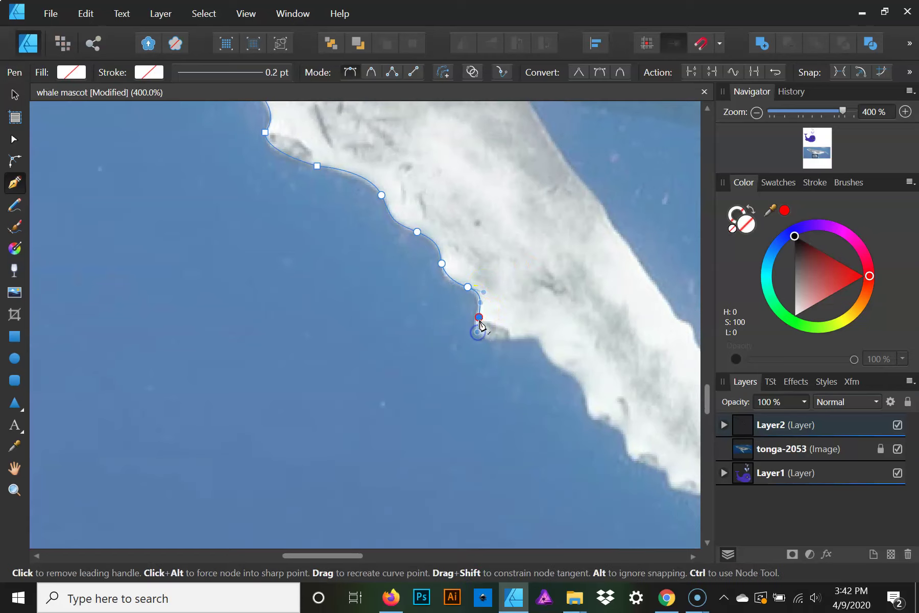
{"action": "left_click", "coordinate": [479, 317]}
- Redo a misplaced bump point and continue the outline toward the flipper tip
{"action": "left_click_drag", "start_coordinate": [526, 337], "coordinate": [578, 327]}
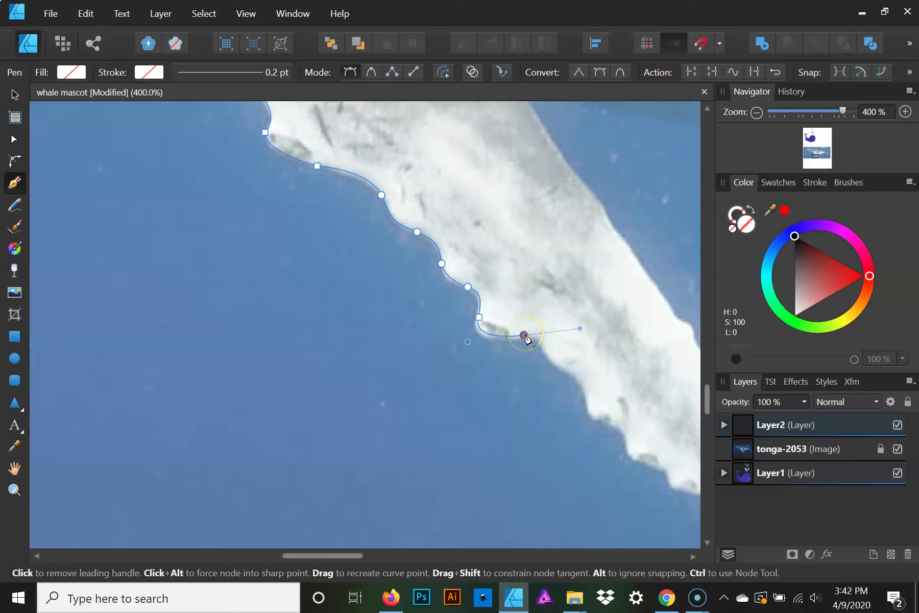
{"action": "key", "text": "ctrl+z"}
{"action": "left_click", "coordinate": [540, 336]}
{"action": "left_click_drag", "start_coordinate": [610, 327], "coordinate": [610, 331]}
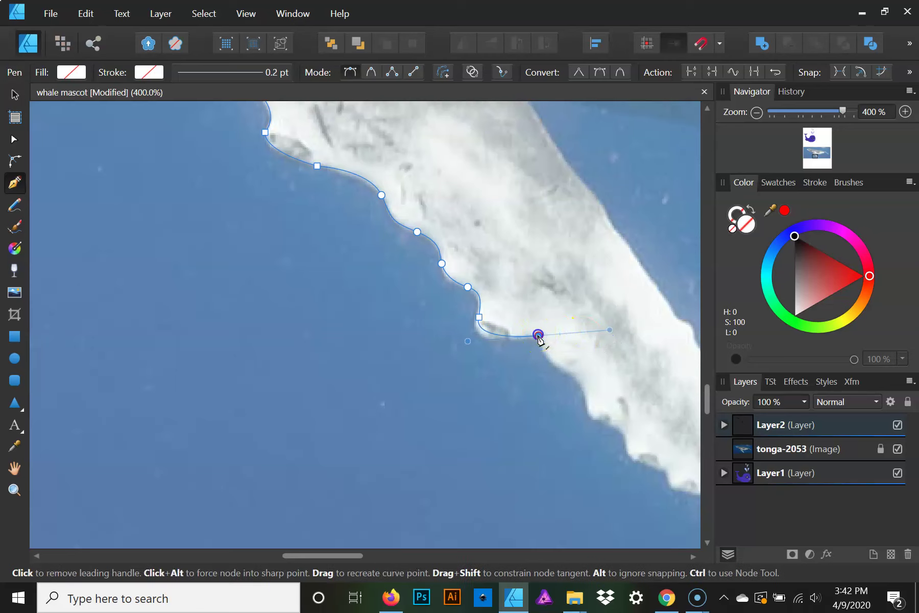
{"action": "left_click", "coordinate": [538, 336]}
{"action": "mouse_move", "coordinate": [562, 366]}
{"action": "left_mouse_down"}
{"action": "mouse_move", "coordinate": [589, 378]}
{"action": "mouse_move", "coordinate": [588, 407]}
{"action": "mouse_move", "coordinate": [638, 429]}
{"action": "left_mouse_up"}
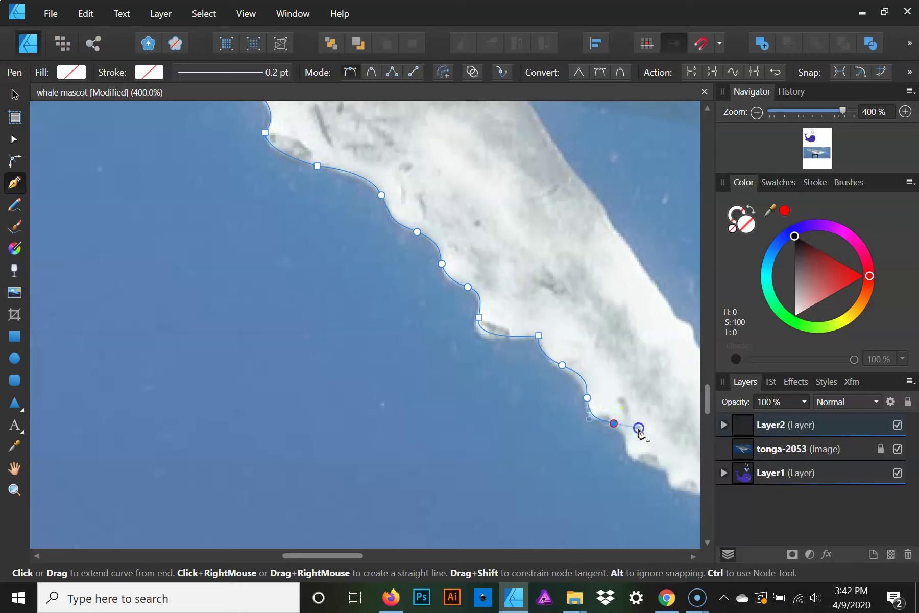
{"action": "mouse_move", "coordinate": [638, 434]}
{"action": "left_mouse_down"}
{"action": "mouse_move", "coordinate": [544, 292]}
{"action": "mouse_move", "coordinate": [538, 325]}
{"action": "left_mouse_up"}
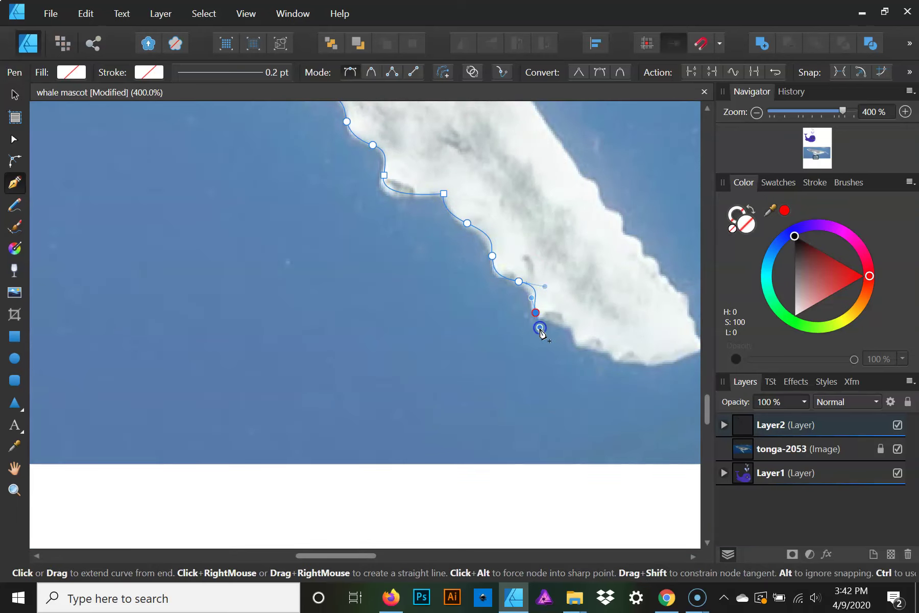
- Add curved nodes along the fin edge near the tip, undoing misplaced points
{"action": "left_click_drag", "start_coordinate": [562, 324], "coordinate": [575, 326]}
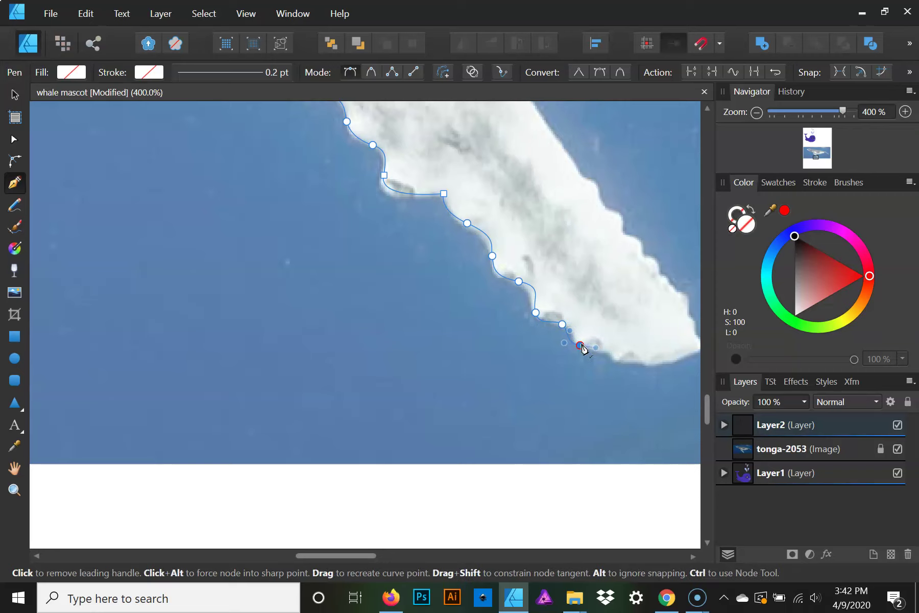
{"action": "left_click_drag", "start_coordinate": [582, 349], "coordinate": [581, 352]}
{"action": "key", "text": "ctrl+z"}
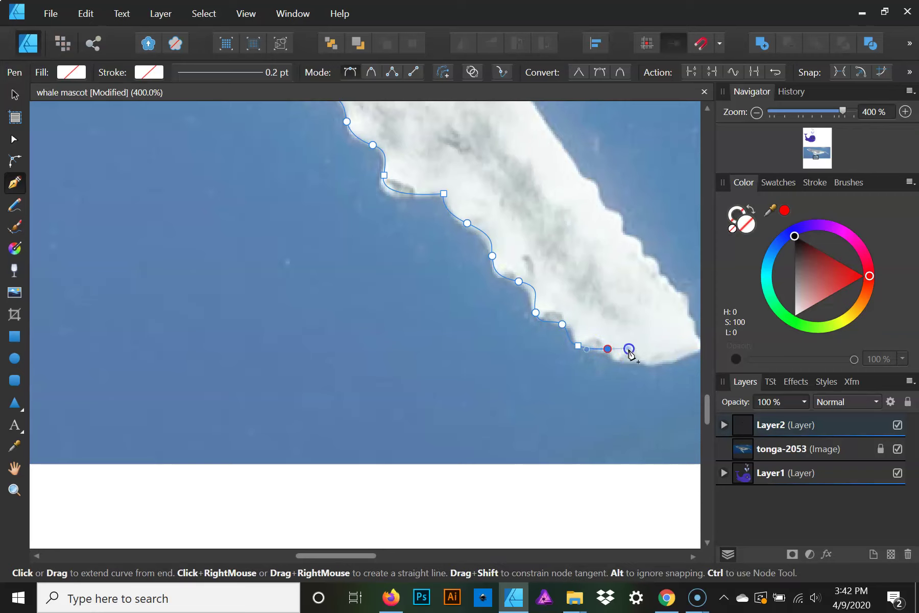
{"action": "left_click", "coordinate": [608, 349]}
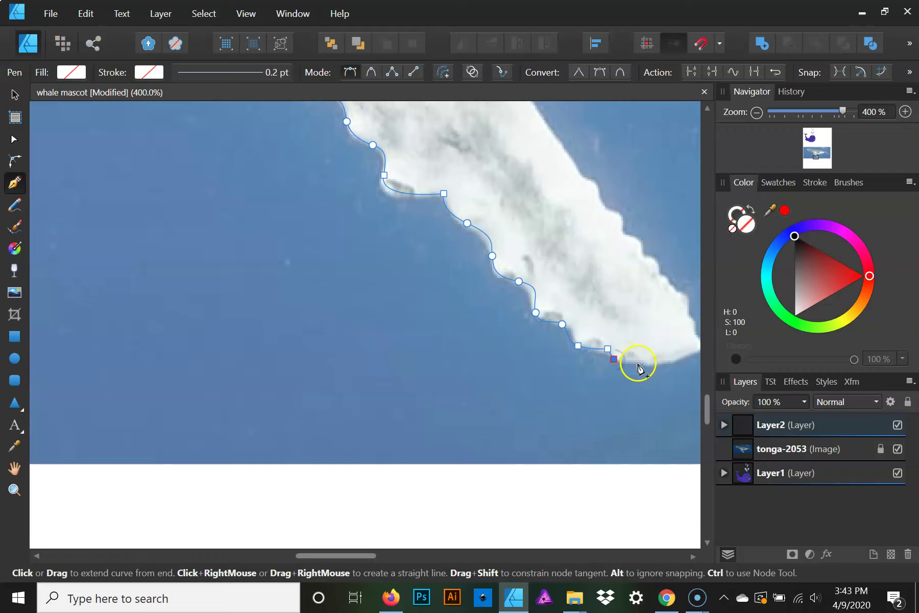
{"action": "mouse_move", "coordinate": [663, 359]}
{"action": "left_mouse_down"}
{"action": "mouse_move", "coordinate": [562, 350]}
{"action": "mouse_move", "coordinate": [657, 315]}
{"action": "left_mouse_up"}
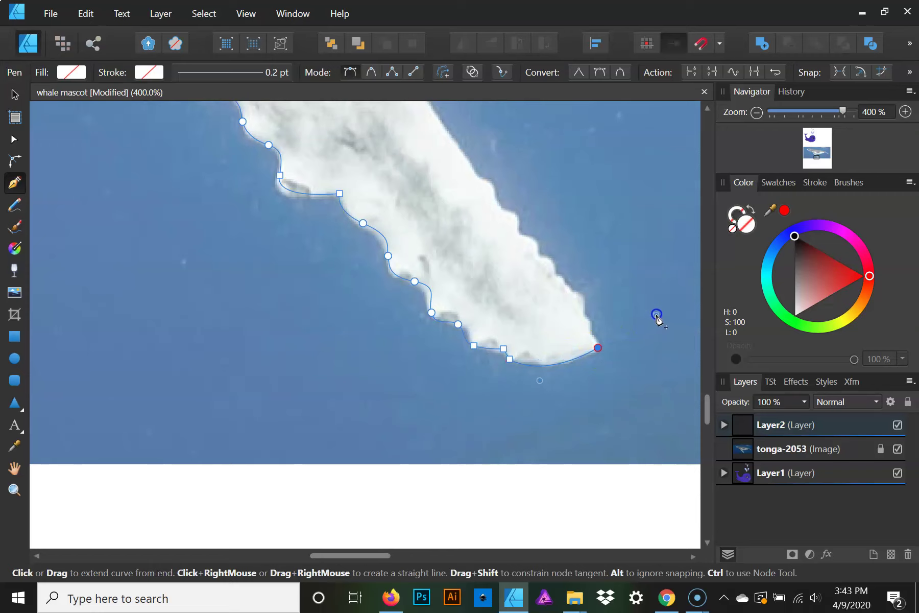
{"action": "left_click", "coordinate": [592, 330]}
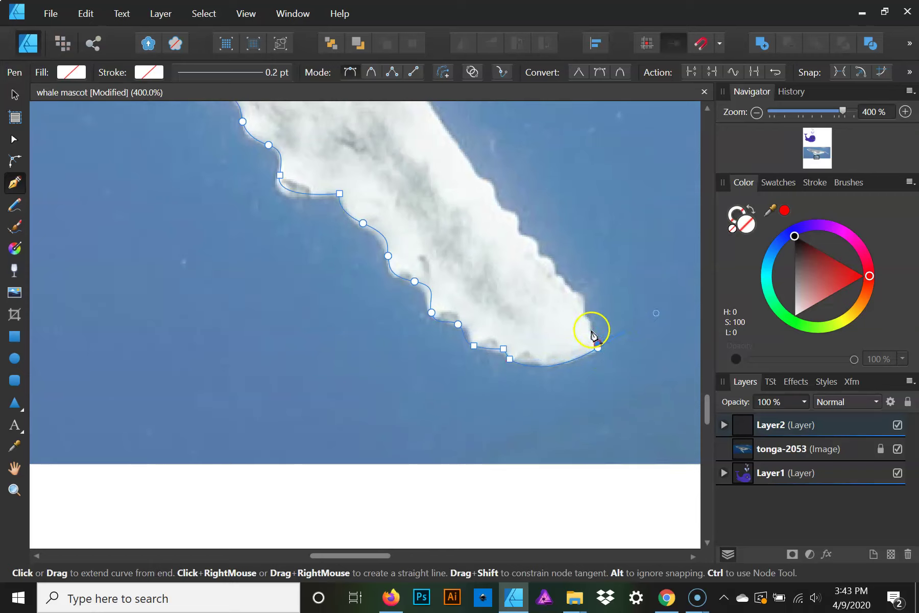
{"action": "left_click", "coordinate": [584, 295]}
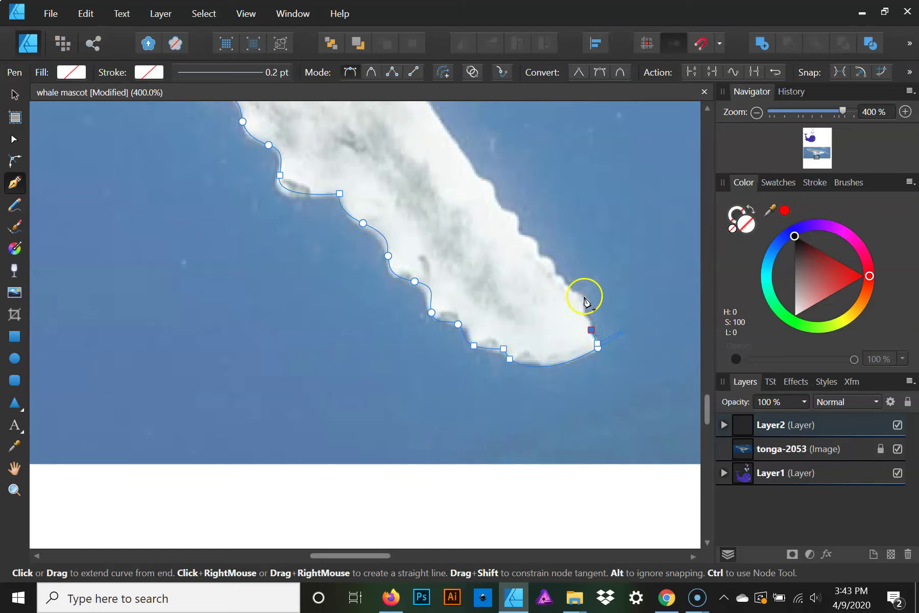
{"action": "key", "text": "ctrl+z"}
{"action": "key", "text": "ctrl+z"}
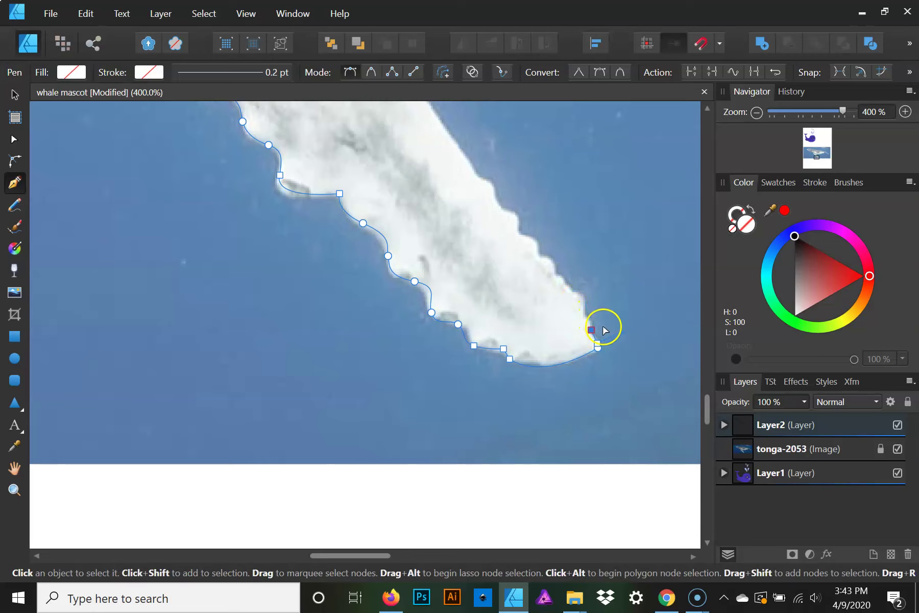
{"action": "left_click", "coordinate": [598, 349]}
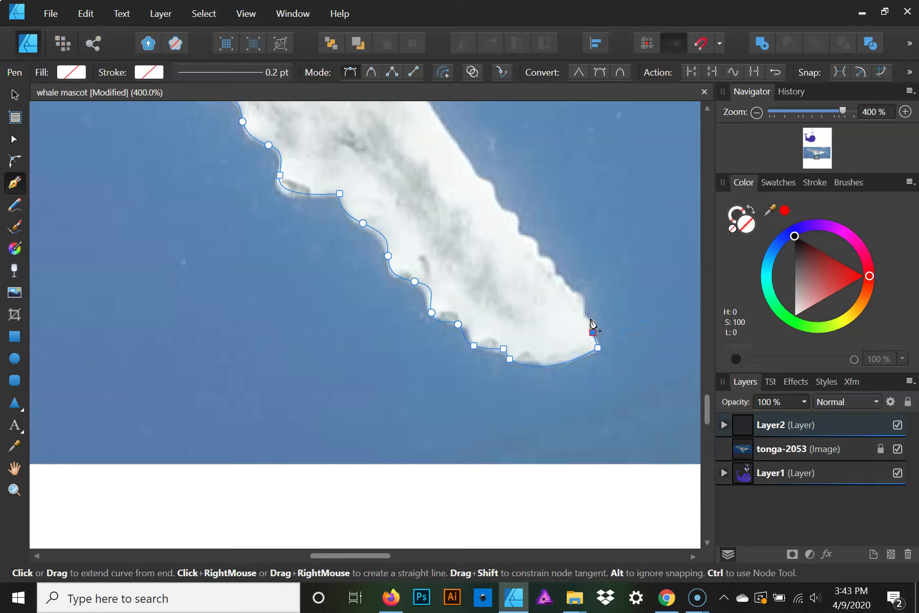
- Trace nodes up the flipper's upper edge, curving over its bump with sharp corners
{"action": "left_click", "coordinate": [593, 309]}
{"action": "left_click", "coordinate": [574, 289]}
{"action": "left_click", "coordinate": [557, 272]}
{"action": "mouse_move", "coordinate": [540, 253]}
{"action": "left_mouse_down"}
{"action": "mouse_move", "coordinate": [520, 253]}
{"action": "mouse_move", "coordinate": [511, 238]}
{"action": "left_mouse_up"}
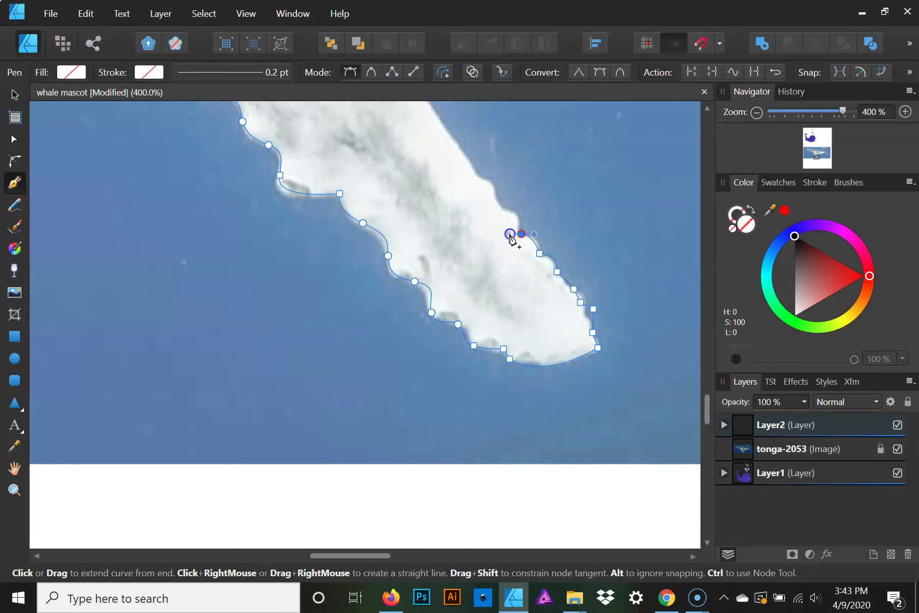
{"action": "left_click", "coordinate": [521, 234]}
{"action": "mouse_move", "coordinate": [501, 206]}
{"action": "left_mouse_down"}
{"action": "mouse_move", "coordinate": [474, 198]}
{"action": "mouse_move", "coordinate": [454, 173]}
{"action": "left_mouse_up"}
{"action": "left_click", "coordinate": [501, 206]}
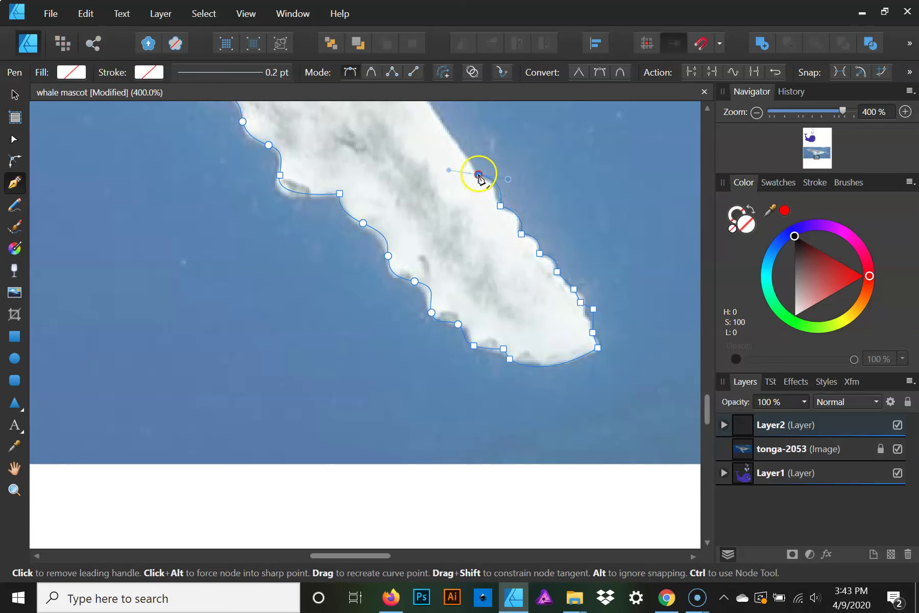
- Continue curved corner nodes along the upper edge back toward the groove near the fin base
{"action": "left_click_drag", "start_coordinate": [476, 174], "coordinate": [534, 437]}
{"action": "mouse_move", "coordinate": [433, 269]}
{"action": "left_mouse_down"}
{"action": "mouse_move", "coordinate": [410, 219]}
{"action": "mouse_move", "coordinate": [431, 266]}
{"action": "mouse_move", "coordinate": [539, 339]}
{"action": "left_mouse_up"}
{"action": "key", "text": "space"}
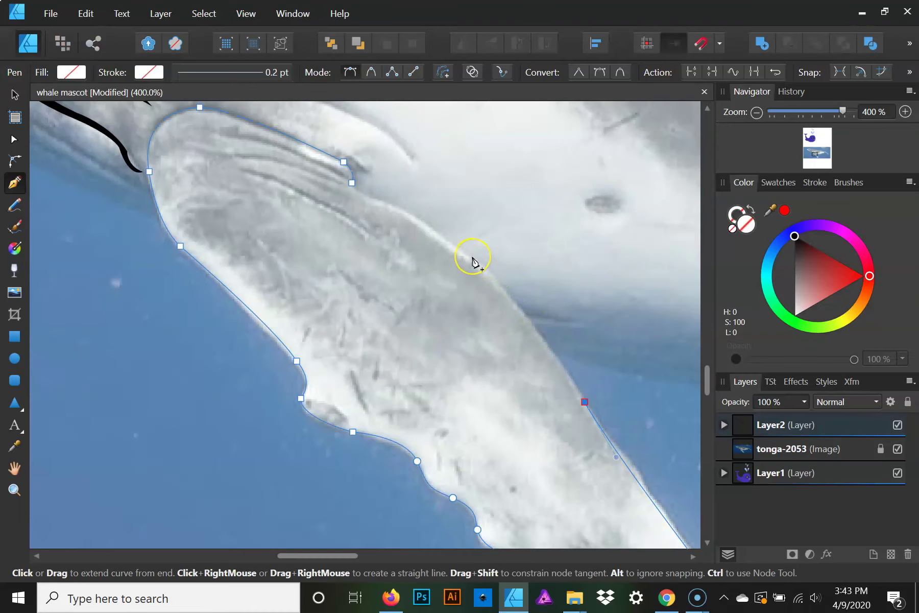
{"action": "left_click_drag", "start_coordinate": [470, 255], "coordinate": [431, 231]}
{"action": "left_click", "coordinate": [469, 255]}
{"action": "left_click_drag", "start_coordinate": [366, 195], "coordinate": [308, 184]}
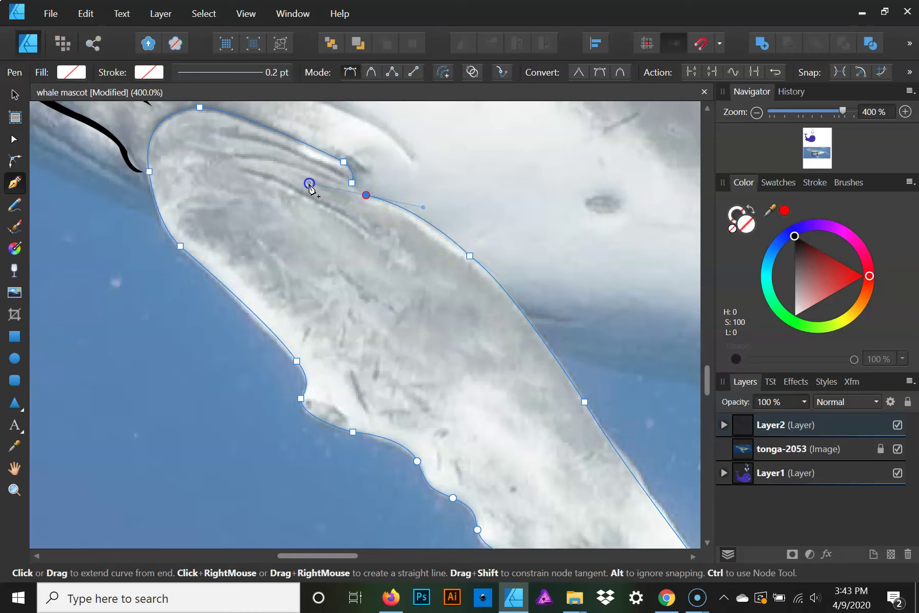
{"action": "left_click", "coordinate": [366, 196]}
{"action": "mouse_move", "coordinate": [313, 164]}
{"action": "left_mouse_down"}
{"action": "mouse_move", "coordinate": [273, 145]}
{"action": "mouse_move", "coordinate": [265, 151]}
{"action": "left_mouse_up"}
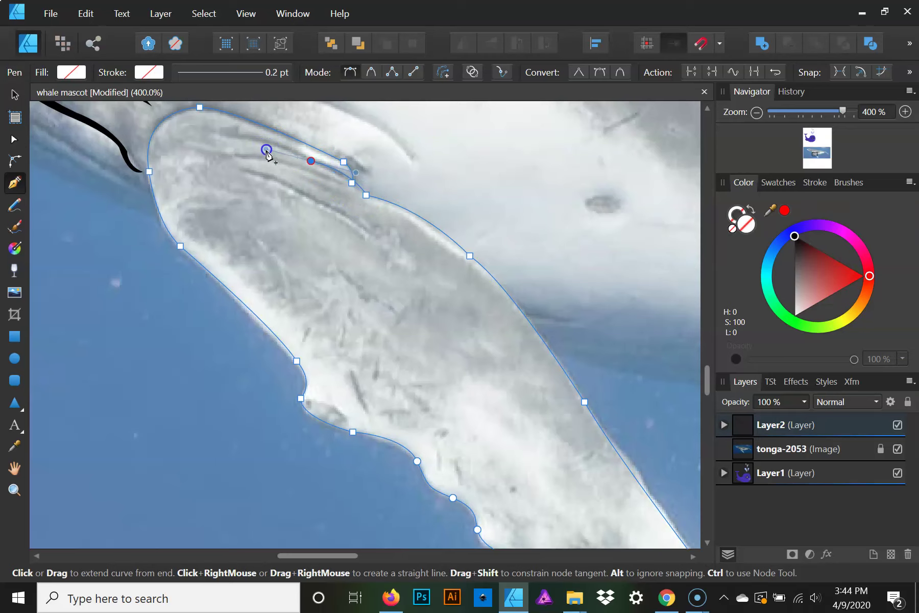
{"action": "left_click", "coordinate": [310, 163]}
- Follow the groove's lower side and carry the outline down the fin's long upper edge
{"action": "mouse_move", "coordinate": [339, 195]}
{"action": "left_mouse_down"}
{"action": "mouse_move", "coordinate": [310, 174]}
{"action": "mouse_move", "coordinate": [268, 182]}
{"action": "left_mouse_up"}
{"action": "left_click", "coordinate": [313, 182]}
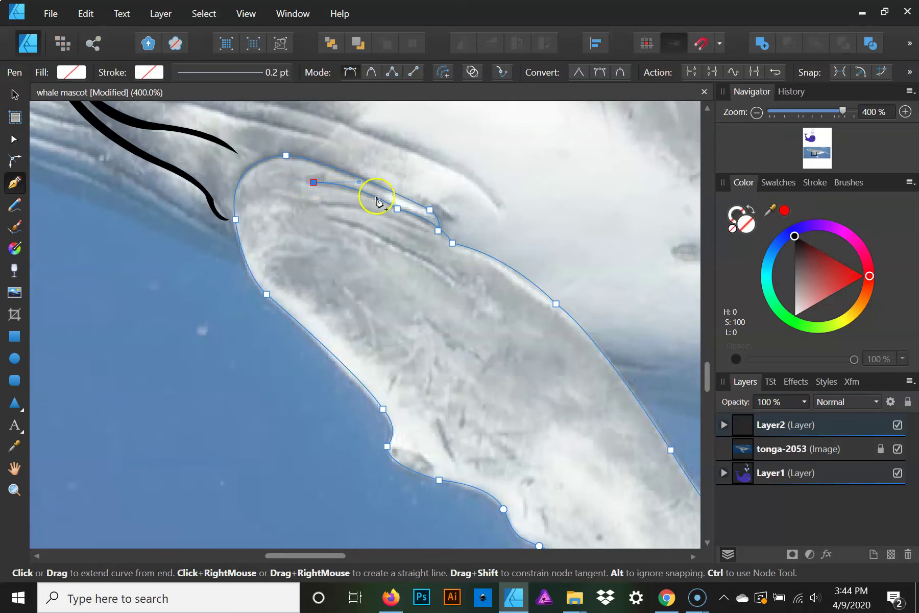
{"action": "left_click_drag", "start_coordinate": [400, 203], "coordinate": [457, 231]}
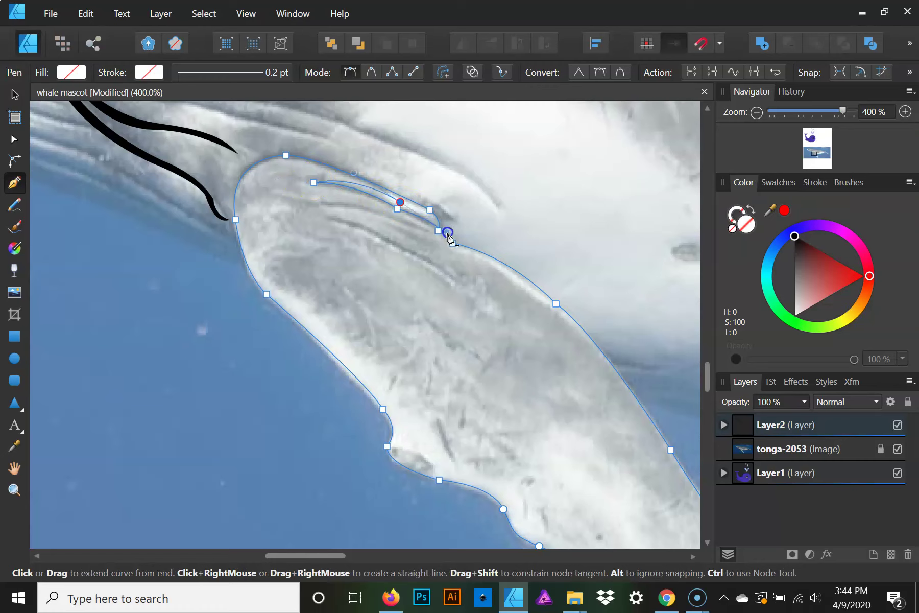
{"action": "left_click", "coordinate": [401, 203]}
{"action": "left_click_drag", "start_coordinate": [458, 237], "coordinate": [497, 268]}
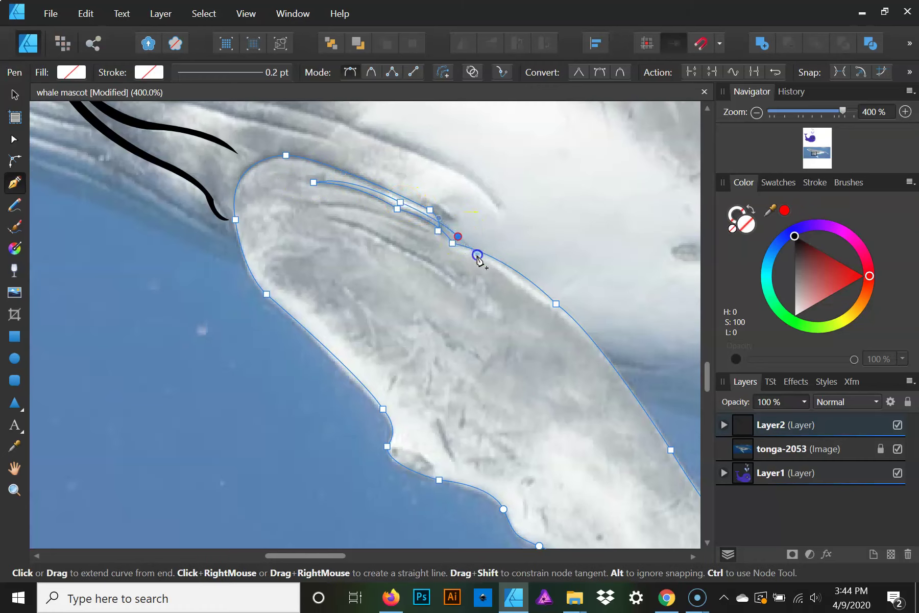
{"action": "left_click", "coordinate": [460, 236]}
{"action": "mouse_move", "coordinate": [595, 269]}
{"action": "left_mouse_down"}
{"action": "mouse_move", "coordinate": [386, 195]}
{"action": "mouse_move", "coordinate": [424, 263]}
{"action": "left_mouse_up"}
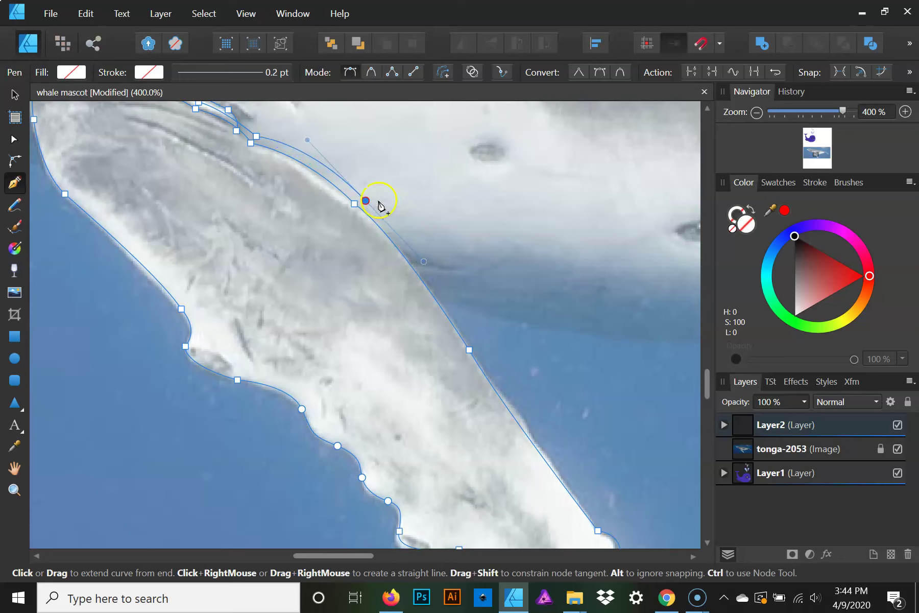
{"action": "left_click", "coordinate": [365, 200]}
{"action": "left_click_drag", "start_coordinate": [476, 347], "coordinate": [495, 381]}
{"action": "left_click", "coordinate": [477, 347]}
{"action": "left_click_drag", "start_coordinate": [548, 390], "coordinate": [342, 159]}
- Add cornered curve nodes over each bump of the fin's scalloped tip
{"action": "left_click_drag", "start_coordinate": [376, 280], "coordinate": [397, 305]}
{"action": "left_click", "coordinate": [376, 279]}
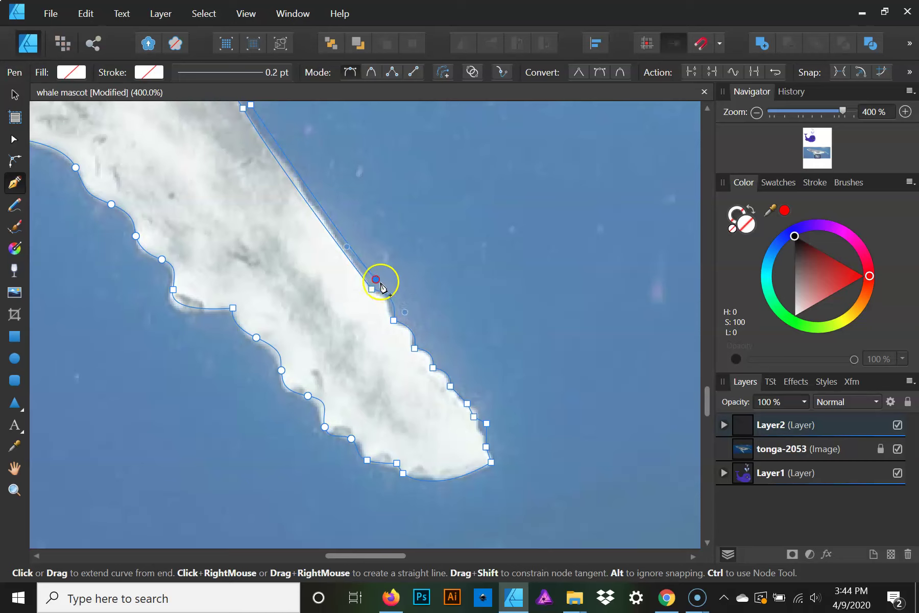
{"action": "left_click_drag", "start_coordinate": [401, 314], "coordinate": [395, 339]}
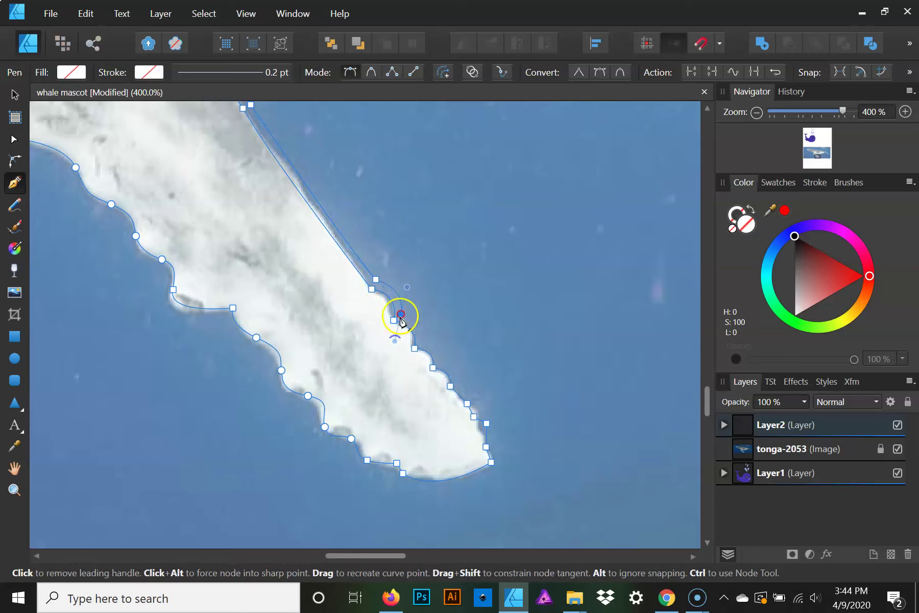
{"action": "left_click", "coordinate": [400, 315]}
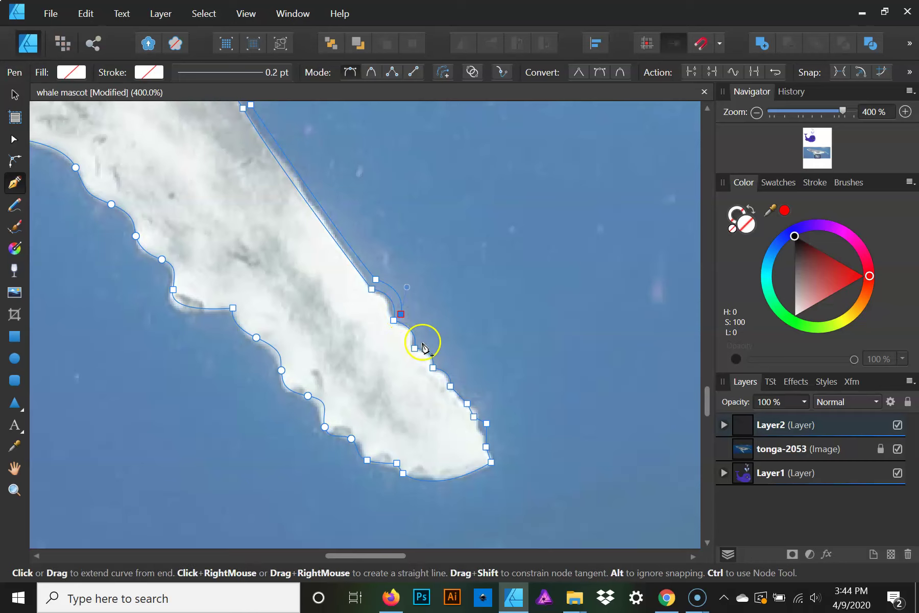
{"action": "left_click_drag", "start_coordinate": [420, 341], "coordinate": [415, 360]}
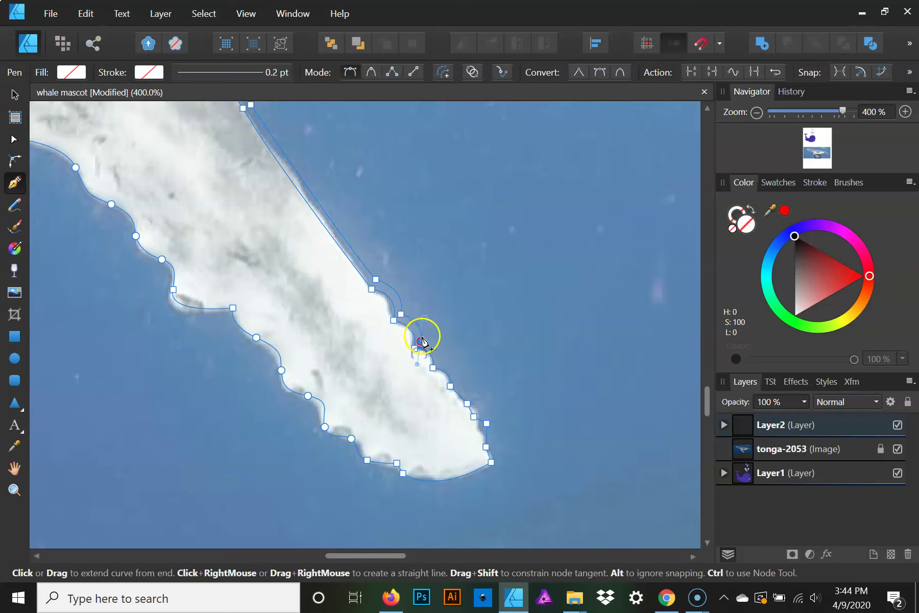
{"action": "left_click", "coordinate": [420, 341]}
{"action": "left_click_drag", "start_coordinate": [437, 363], "coordinate": [435, 376]}
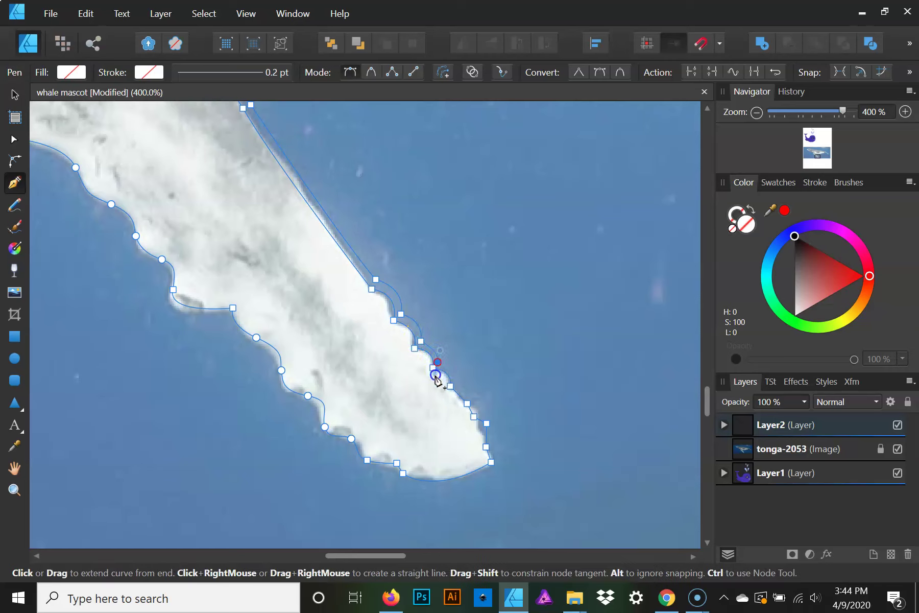
{"action": "left_click", "coordinate": [437, 362]}
{"action": "left_click_drag", "start_coordinate": [457, 383], "coordinate": [453, 400]}
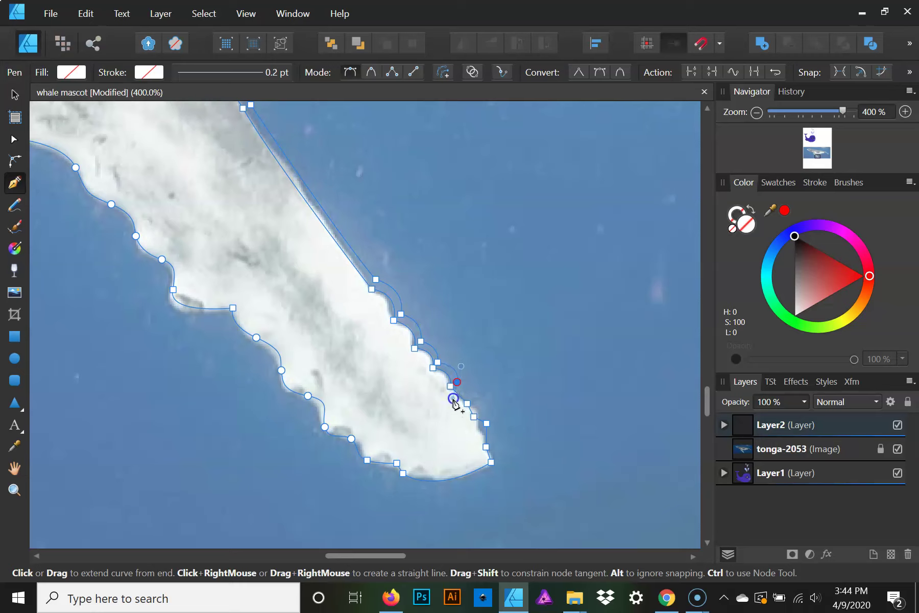
{"action": "left_click", "coordinate": [458, 379]}
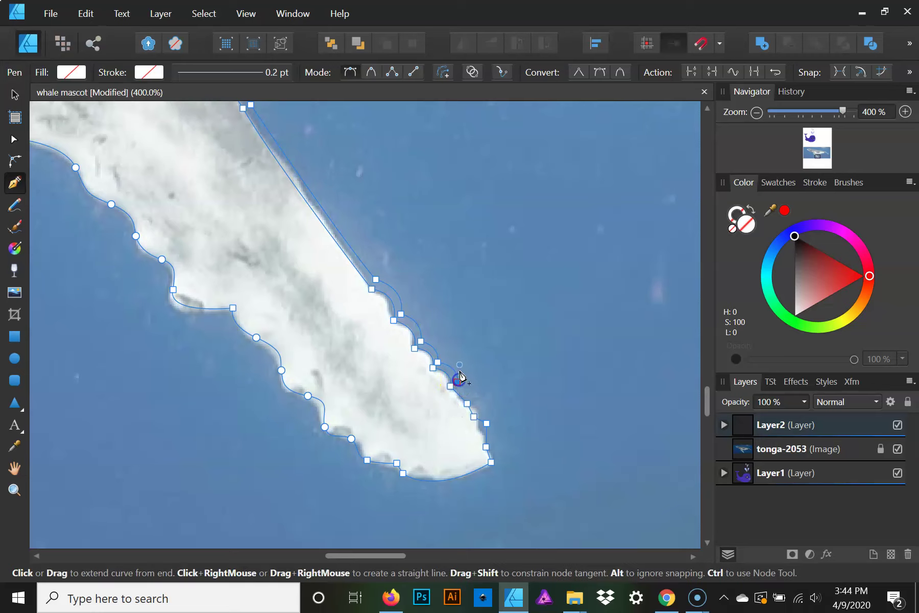
- Place straight points out to the very fin tip, then curve round its underside
{"action": "left_click", "coordinate": [473, 395]}
{"action": "left_click", "coordinate": [478, 413]}
{"action": "left_click", "coordinate": [493, 445]}
{"action": "left_click", "coordinate": [500, 464]}
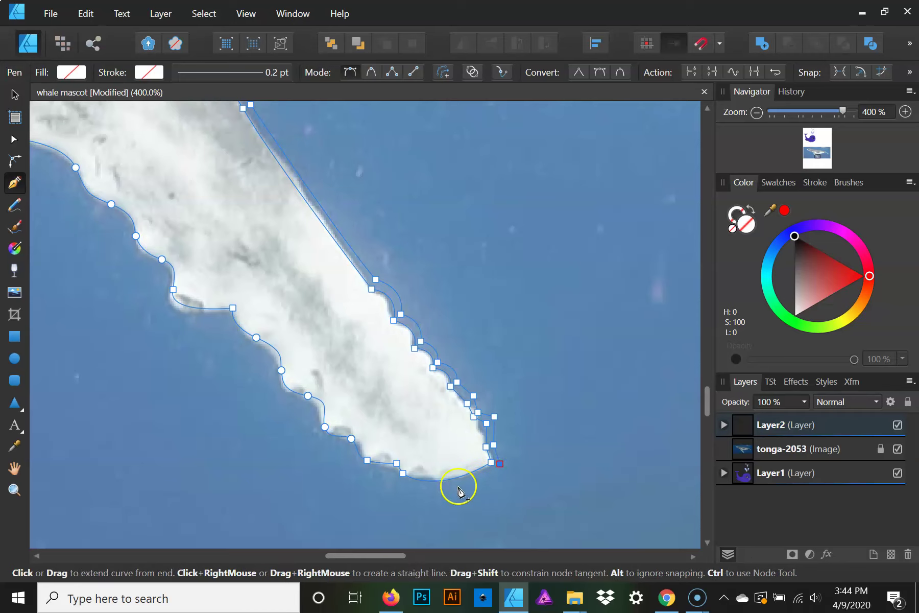
{"action": "left_click_drag", "start_coordinate": [400, 479], "coordinate": [376, 437]}
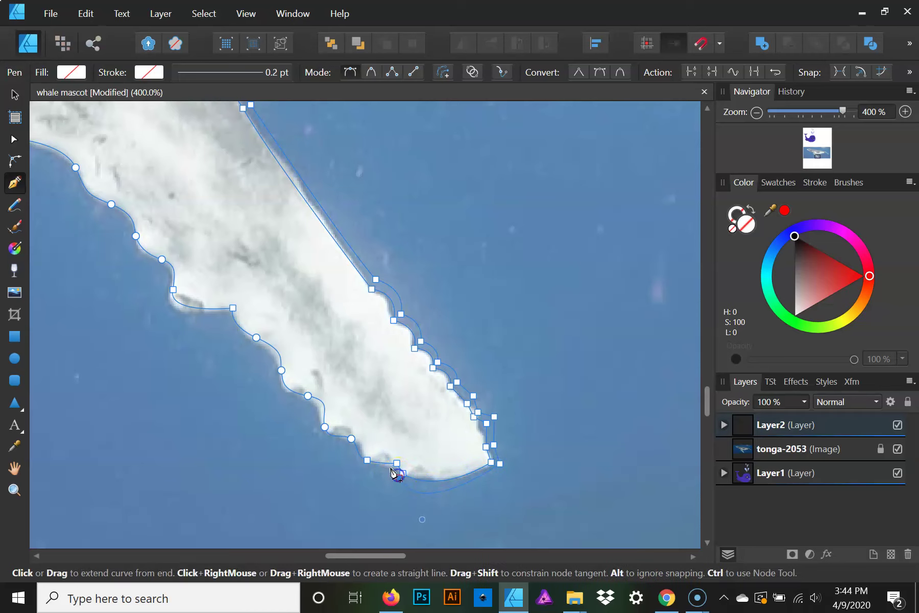
- Add curved points along the fin's lower edge, undoing two stray nodes
{"action": "left_click_drag", "start_coordinate": [359, 461], "coordinate": [349, 454]}
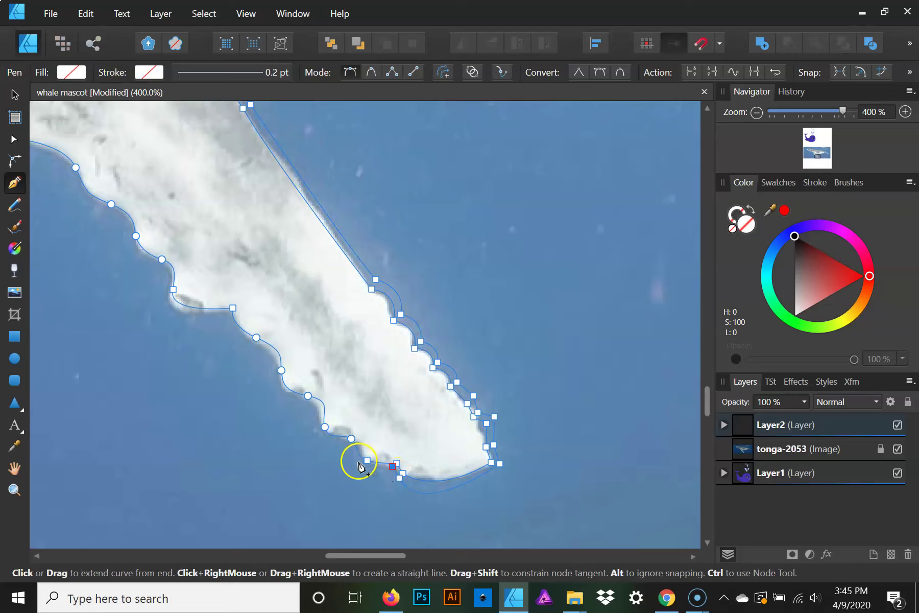
{"action": "key", "text": "ctrl+z"}
{"action": "left_click", "coordinate": [363, 469], "text": "ctrl"}
{"action": "left_click_drag", "start_coordinate": [364, 467], "coordinate": [349, 462]}
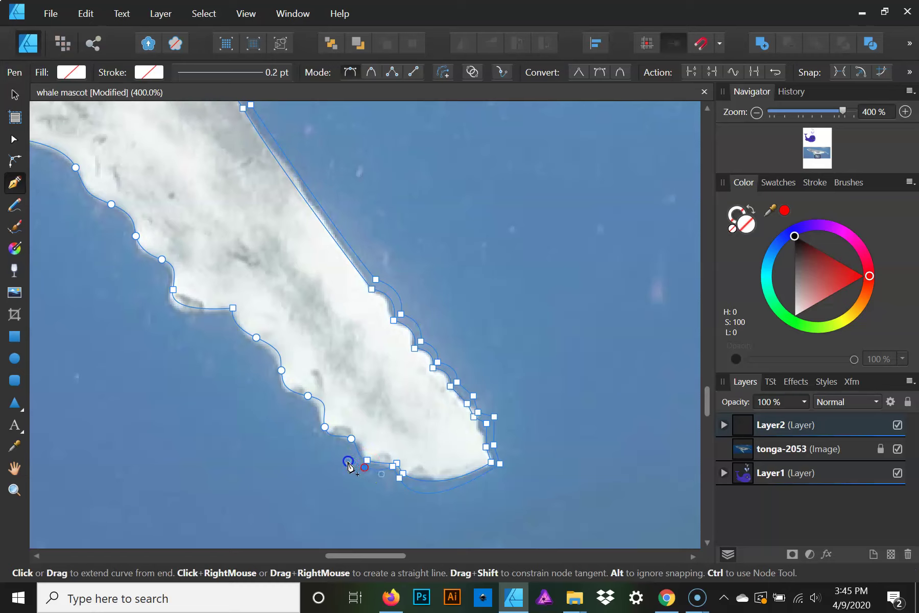
{"action": "left_click", "coordinate": [347, 443]}
{"action": "key", "text": "ctrl+z"}
{"action": "left_click", "coordinate": [348, 462], "text": "ctrl"}
{"action": "left_click_drag", "start_coordinate": [347, 444], "coordinate": [343, 430]}
{"action": "left_click", "coordinate": [313, 423]}
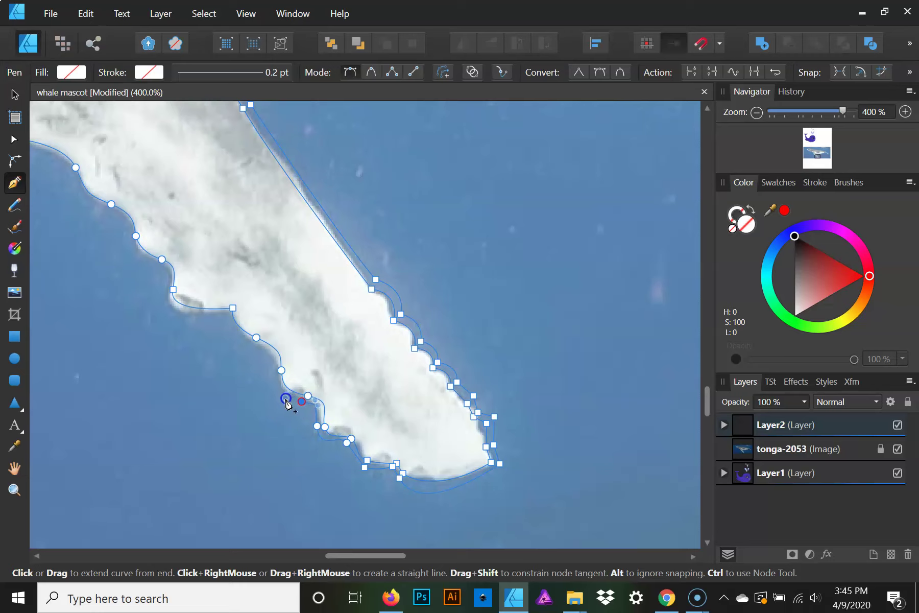
- Check a lower-edge node's handles with the Node tool, then trace up to the lower-edge notch
{"action": "left_click_drag", "start_coordinate": [270, 367], "coordinate": [240, 338]}
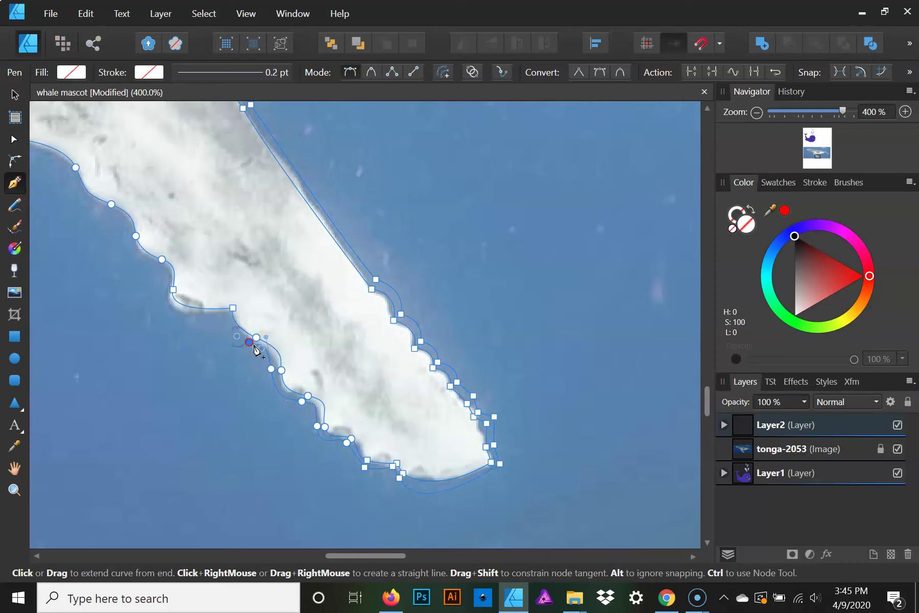
{"action": "key", "text": "a"}
{"action": "left_click", "coordinate": [267, 337]}
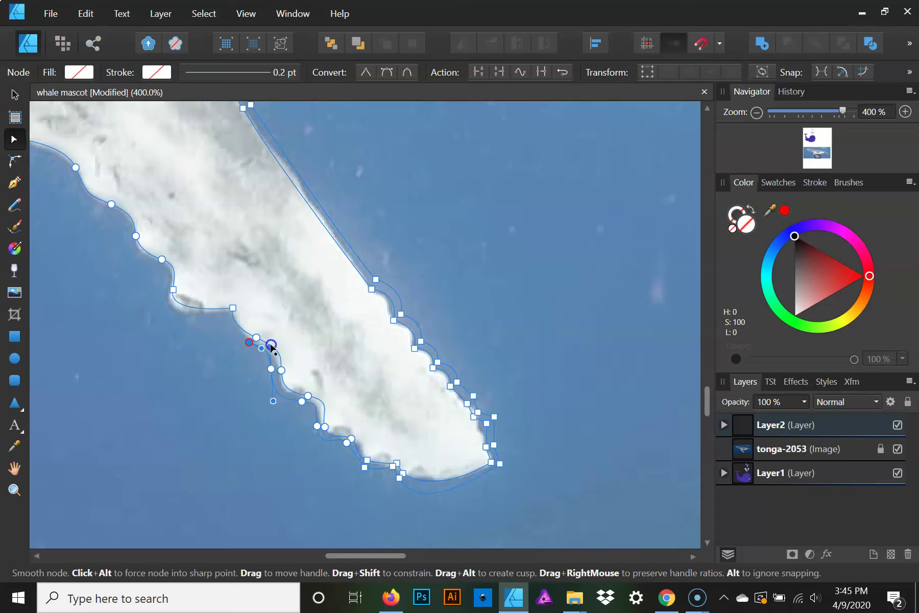
{"action": "key", "text": "p"}
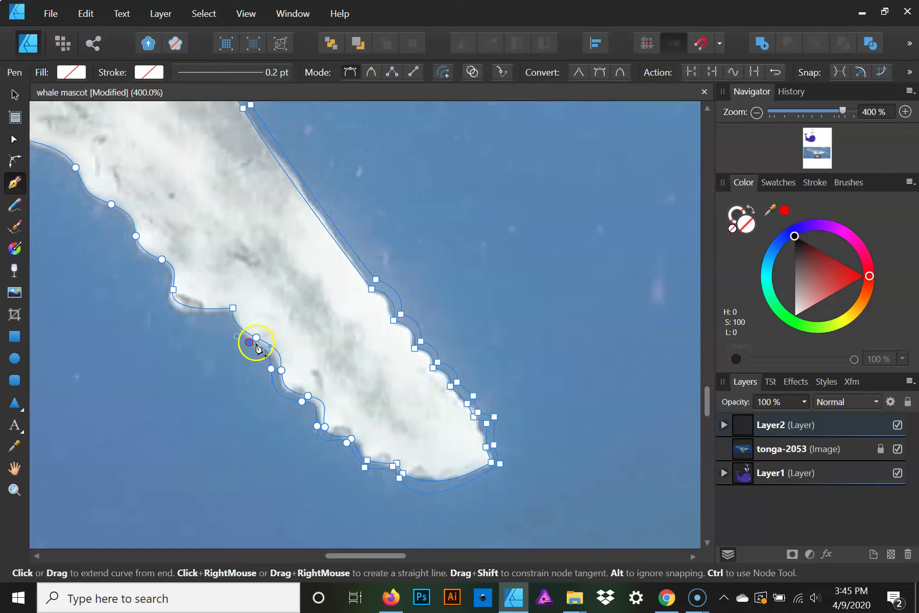
{"action": "left_click_drag", "start_coordinate": [225, 315], "coordinate": [227, 308]}
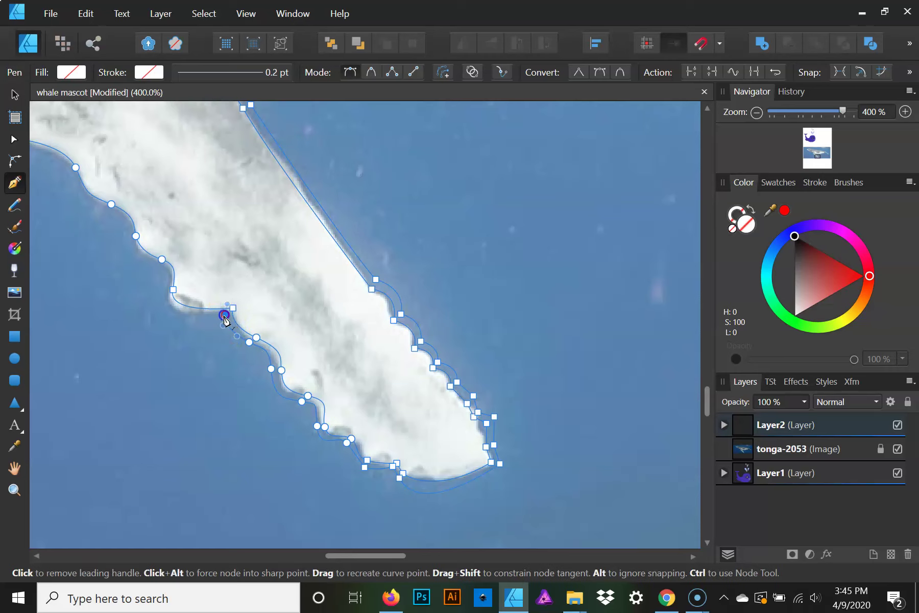
{"action": "left_click_drag", "start_coordinate": [164, 297], "coordinate": [162, 265]}
{"action": "left_click", "coordinate": [164, 297]}
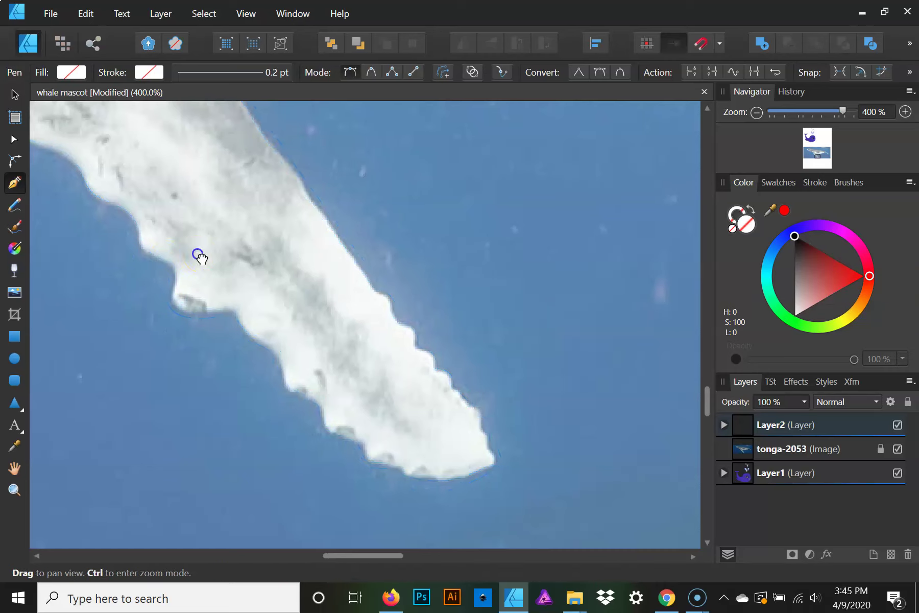
- Add cornered curve nodes further up the fin's lower edge toward its base
{"action": "left_click_drag", "start_coordinate": [197, 256], "coordinate": [453, 360]}
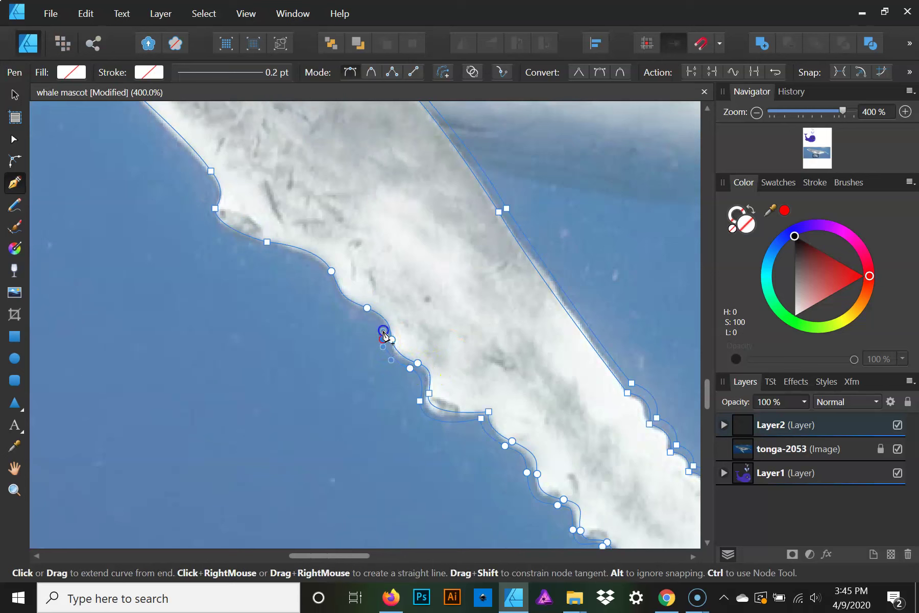
{"action": "mouse_move", "coordinate": [359, 315]}
{"action": "left_mouse_down"}
{"action": "mouse_move", "coordinate": [341, 308]}
{"action": "mouse_move", "coordinate": [318, 254]}
{"action": "mouse_move", "coordinate": [256, 248]}
{"action": "mouse_move", "coordinate": [400, 320]}
{"action": "left_mouse_up"}
{"action": "left_click_drag", "start_coordinate": [338, 279], "coordinate": [338, 255]}
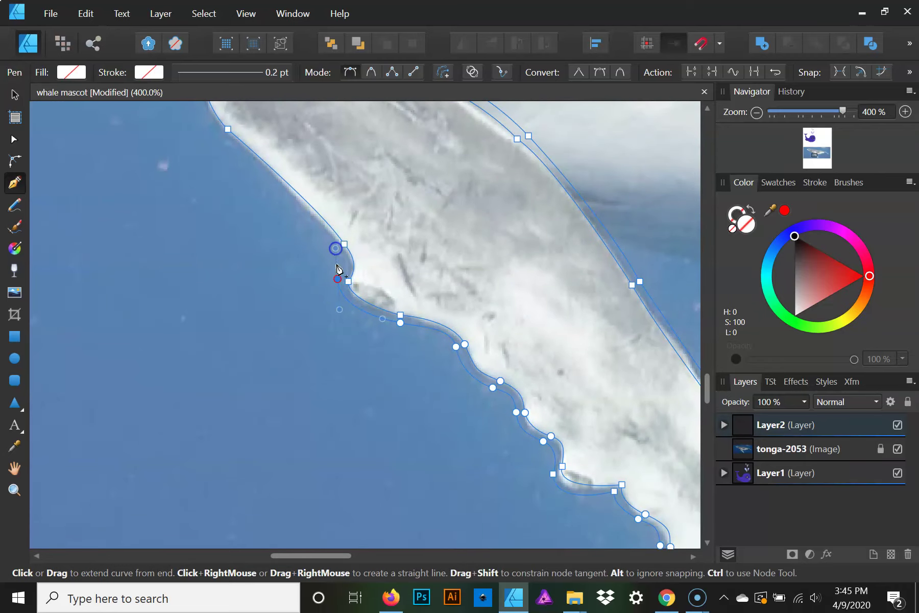
{"action": "left_click", "coordinate": [338, 279]}
{"action": "left_click", "coordinate": [339, 249]}
{"action": "left_click_drag", "start_coordinate": [327, 248], "coordinate": [408, 322]}
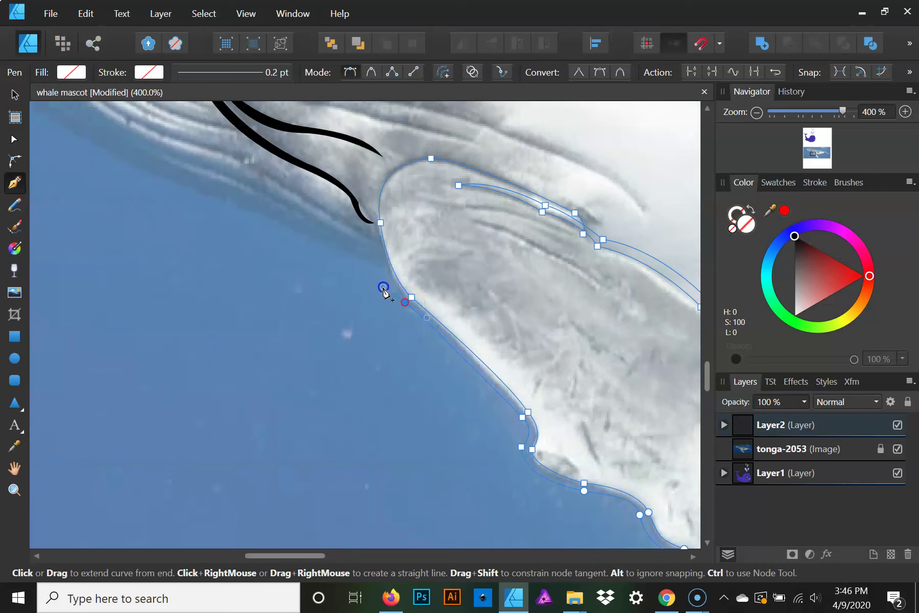
{"action": "key", "text": "space"}
{"action": "left_click_drag", "start_coordinate": [394, 287], "coordinate": [417, 385]}
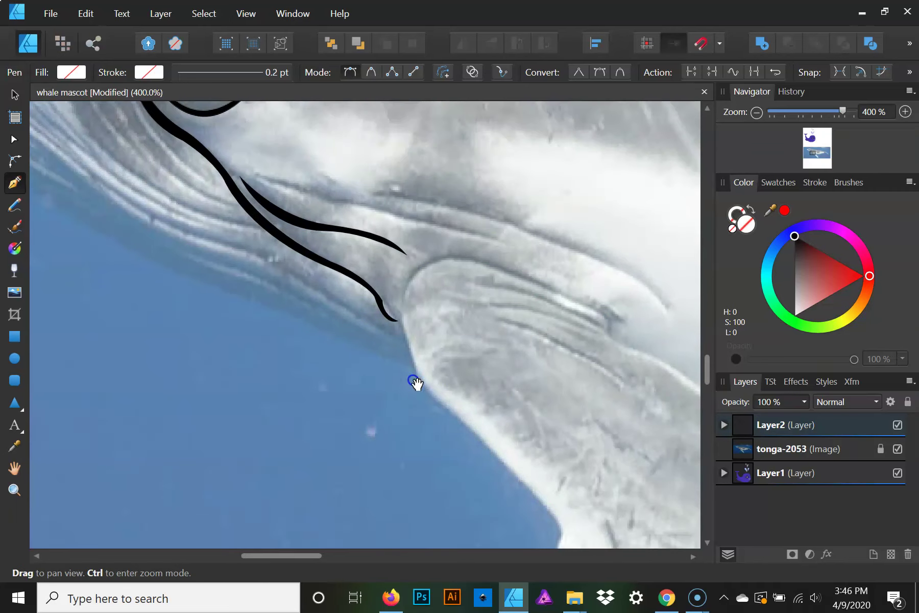
- Round the fin base toward the head strokes and end the path at the inner crease
{"action": "left_click_drag", "start_coordinate": [401, 289], "coordinate": [398, 262]}
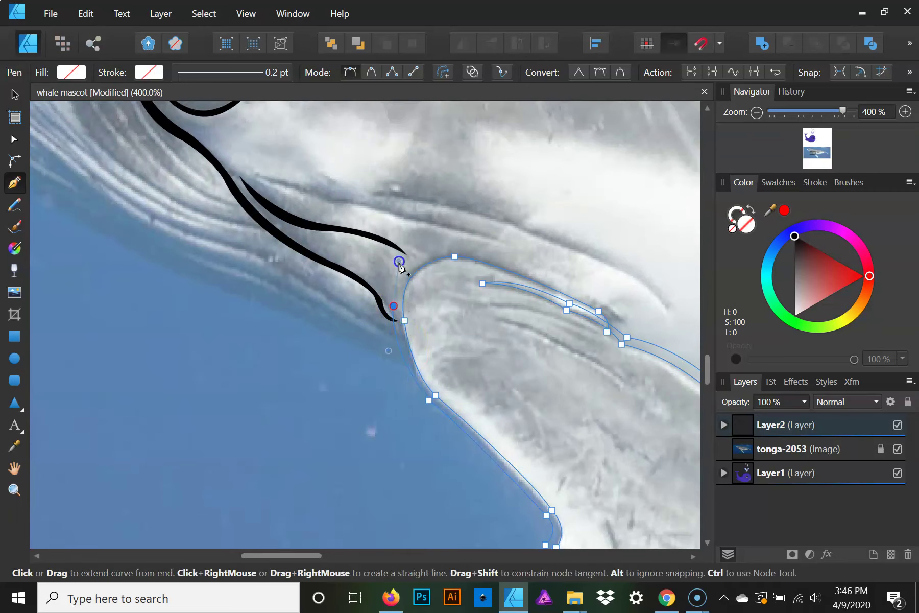
{"action": "left_click", "coordinate": [393, 305]}
{"action": "left_click_drag", "start_coordinate": [457, 246], "coordinate": [526, 250]}
{"action": "left_click", "coordinate": [457, 246]}
{"action": "mouse_move", "coordinate": [611, 287]}
{"action": "left_mouse_down"}
{"action": "mouse_move", "coordinate": [520, 264]}
{"action": "mouse_move", "coordinate": [577, 323]}
{"action": "left_mouse_up"}
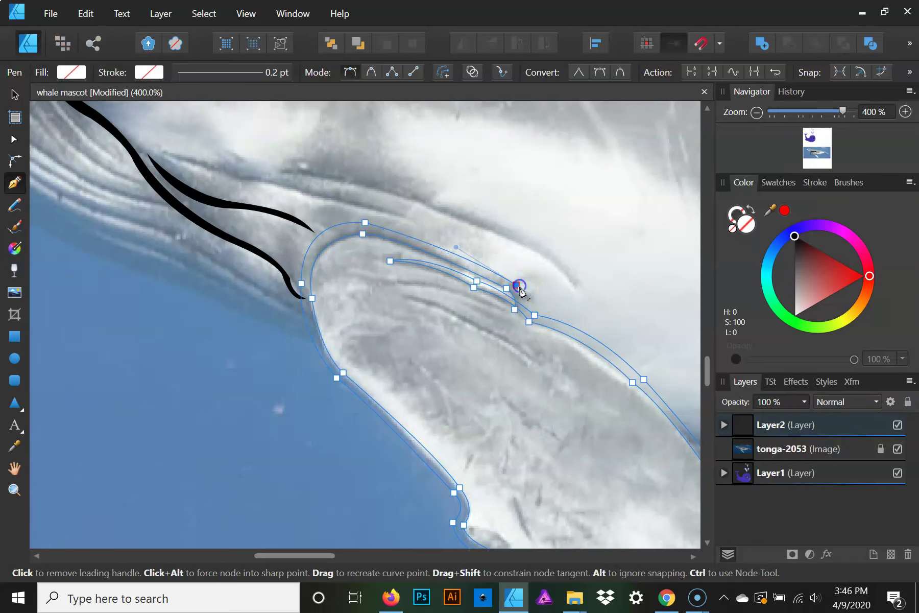
{"action": "left_click", "coordinate": [519, 287]}
{"action": "left_click", "coordinate": [523, 310]}
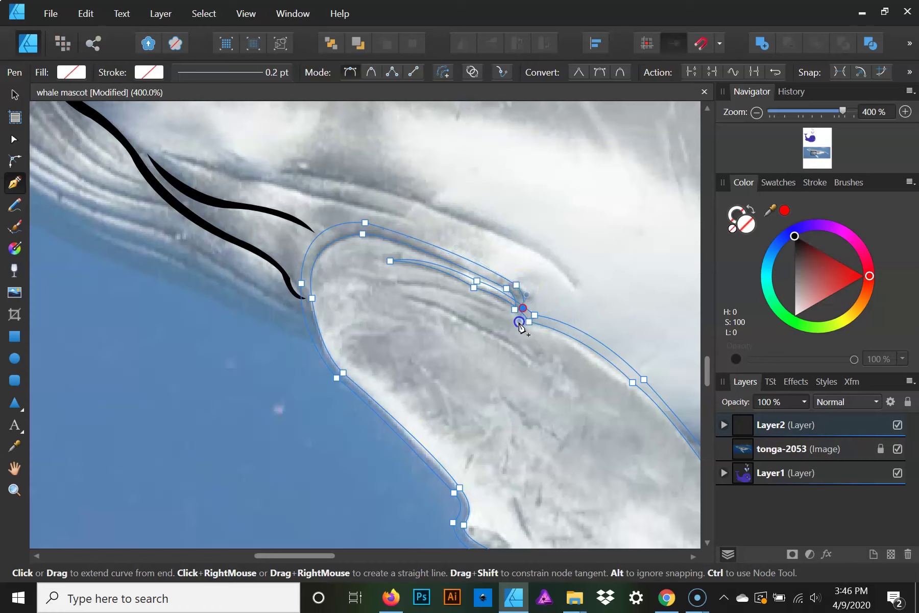
{"action": "key", "text": "Escape"}
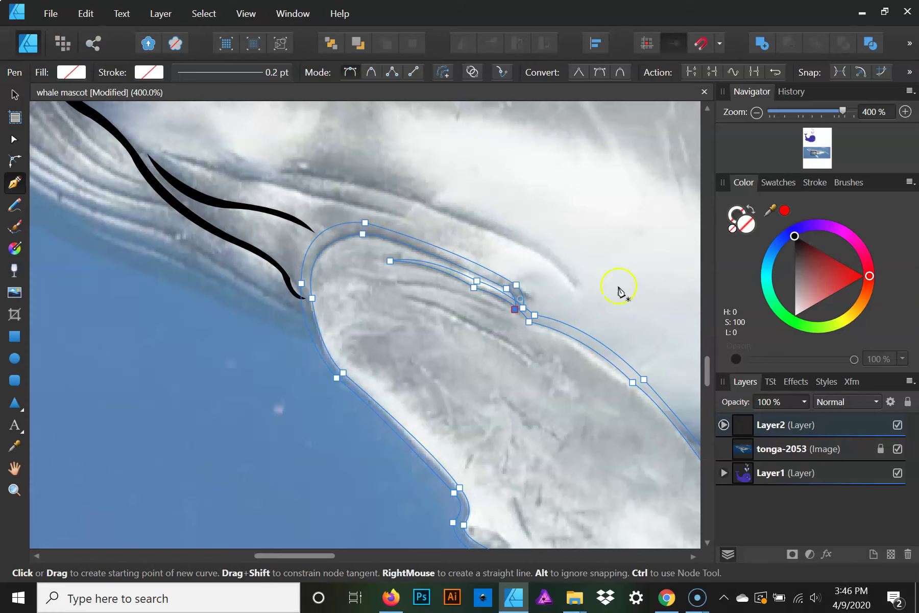
- Fill the fin outline black and zoom in on its junction with the Node tool
{"action": "left_click", "coordinate": [799, 246]}
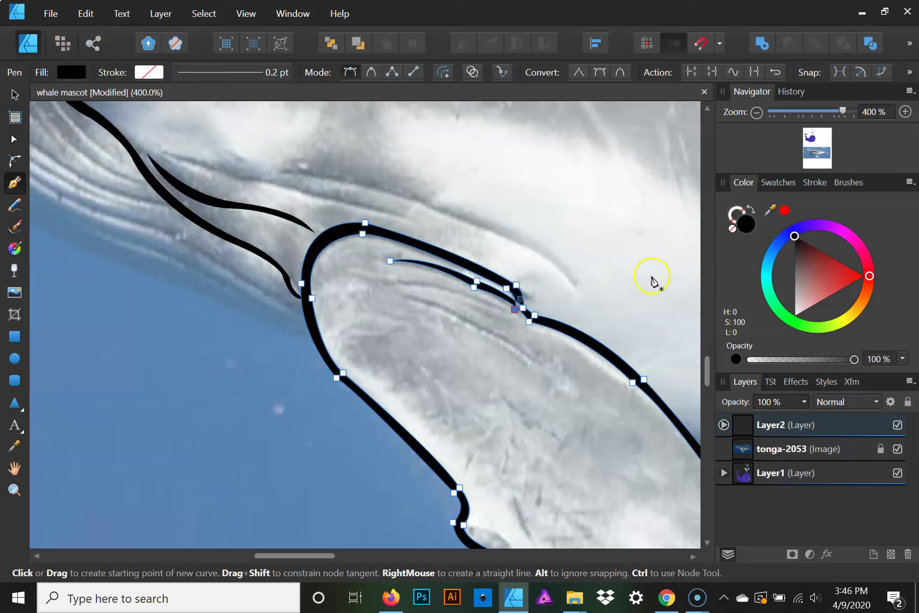
{"action": "key", "text": "a"}
{"action": "left_click", "coordinate": [905, 111]}
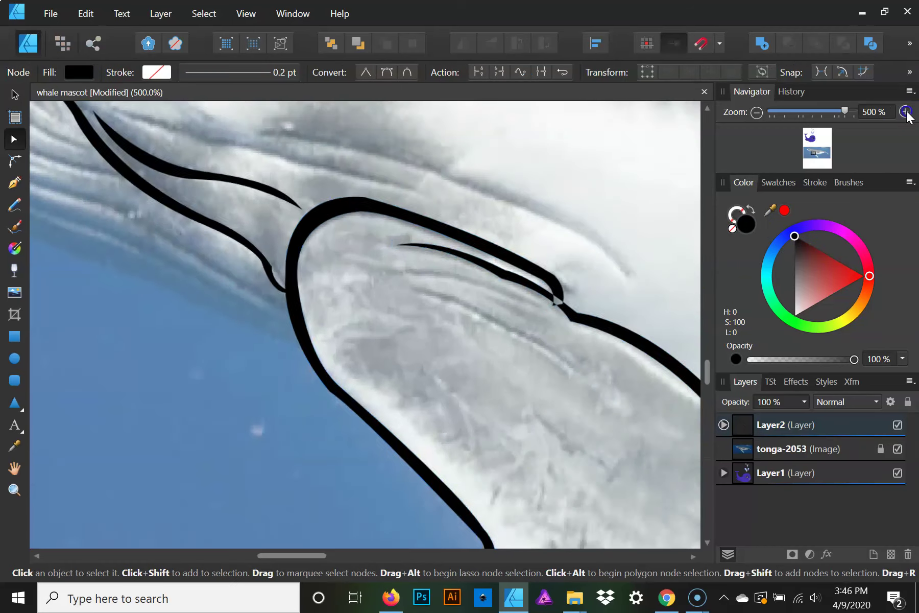
{"action": "left_click", "coordinate": [905, 111]}
{"action": "left_click_drag", "start_coordinate": [380, 335], "coordinate": [133, 383]}
{"action": "left_click", "coordinate": [441, 342]}
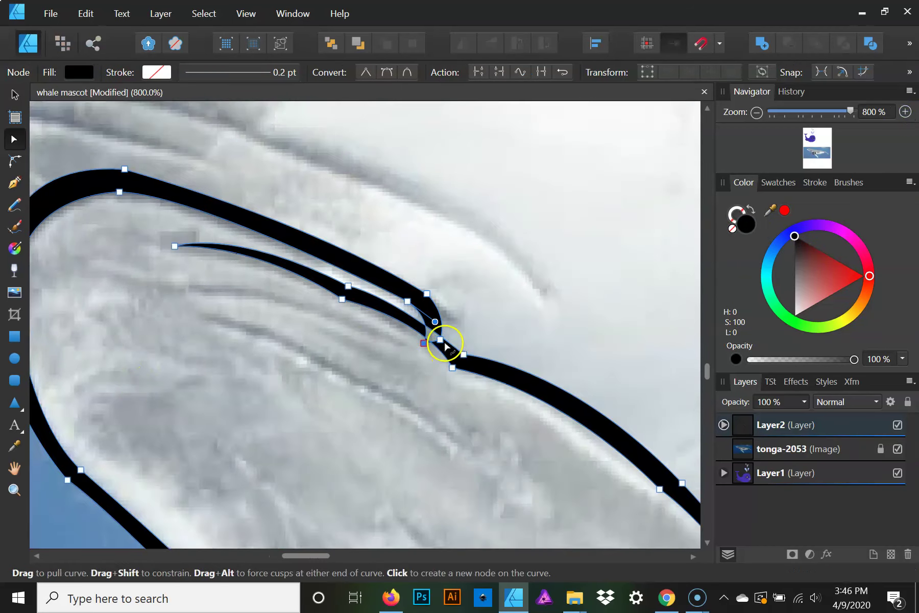
- Delete the extra junction node and reshape the fin's top with moved nodes and handles
{"action": "mouse_move", "coordinate": [424, 345]}
{"action": "left_mouse_down"}
{"action": "mouse_move", "coordinate": [426, 333]}
{"action": "mouse_move", "coordinate": [445, 333]}
{"action": "left_mouse_up"}
{"action": "left_click", "coordinate": [453, 303]}
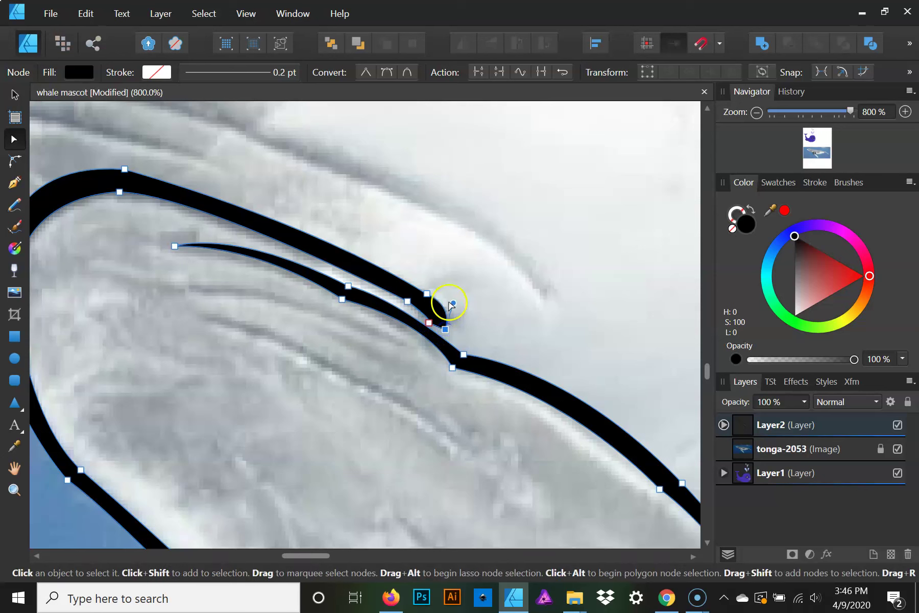
{"action": "left_click", "coordinate": [429, 323]}
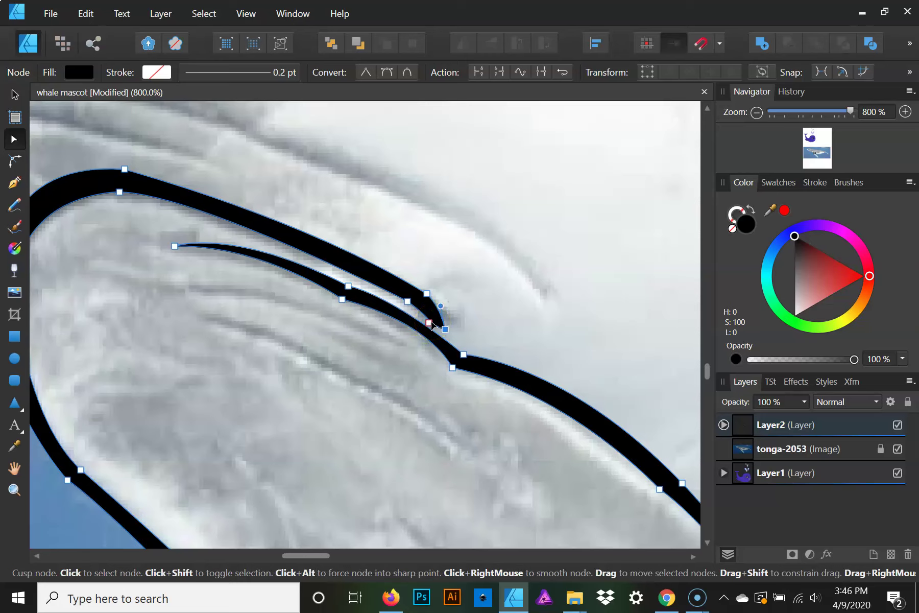
{"action": "key", "text": "Delete"}
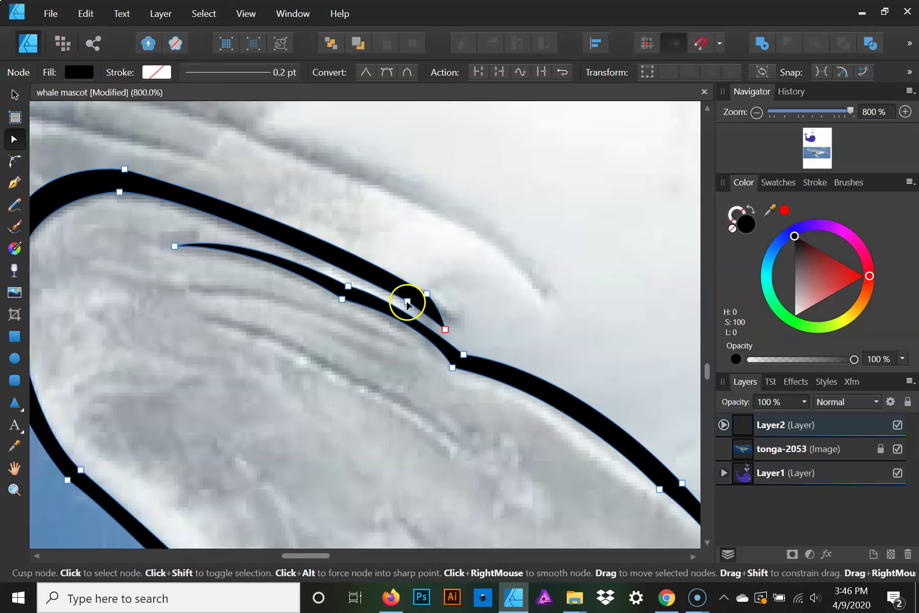
{"action": "left_click_drag", "start_coordinate": [406, 301], "coordinate": [438, 325]}
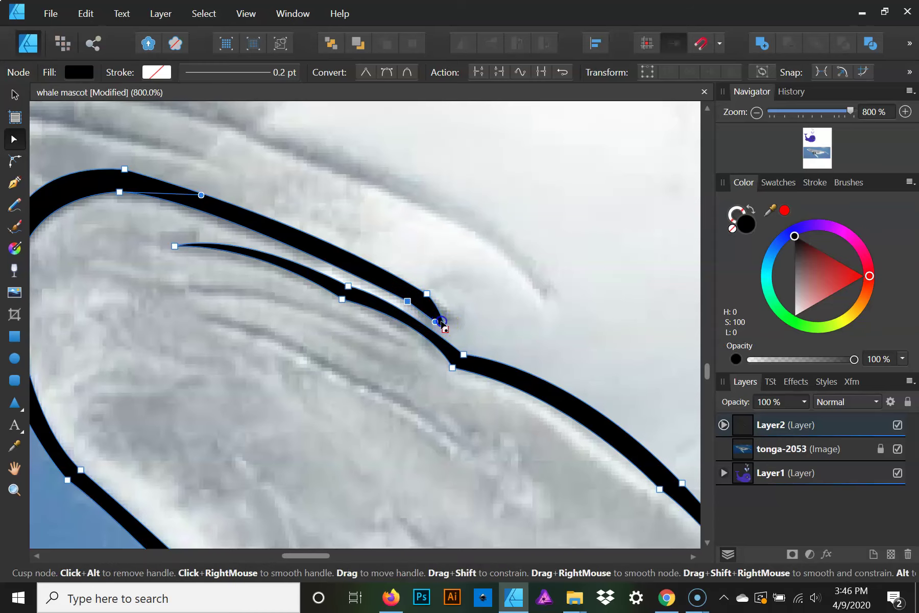
{"action": "left_click_drag", "start_coordinate": [427, 296], "coordinate": [429, 304]}
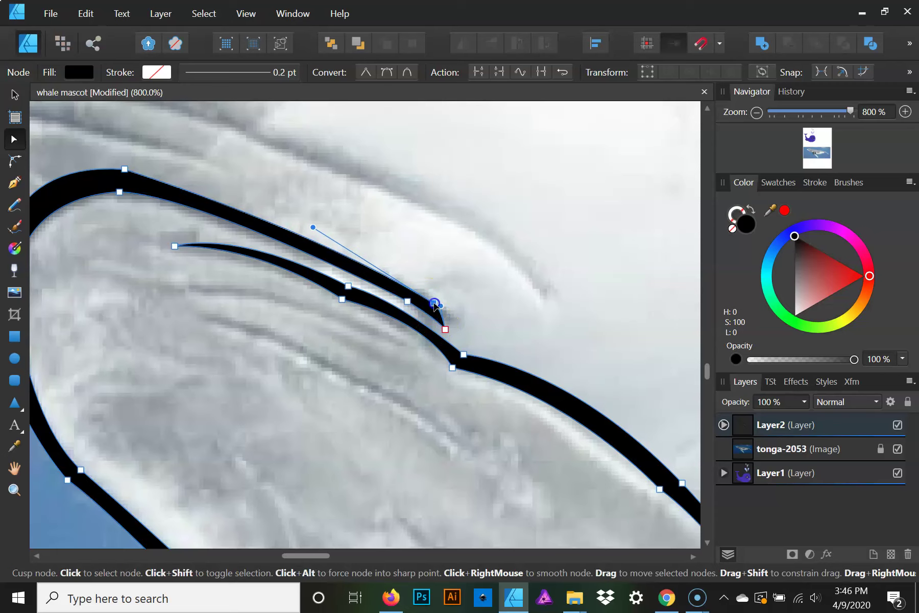
{"action": "left_click_drag", "start_coordinate": [308, 225], "coordinate": [291, 207]}
- Fine-tune the top node's curve and smooth the left-edge handle, then deselect the fin
{"action": "left_click_drag", "start_coordinate": [74, 218], "coordinate": [420, 258]}
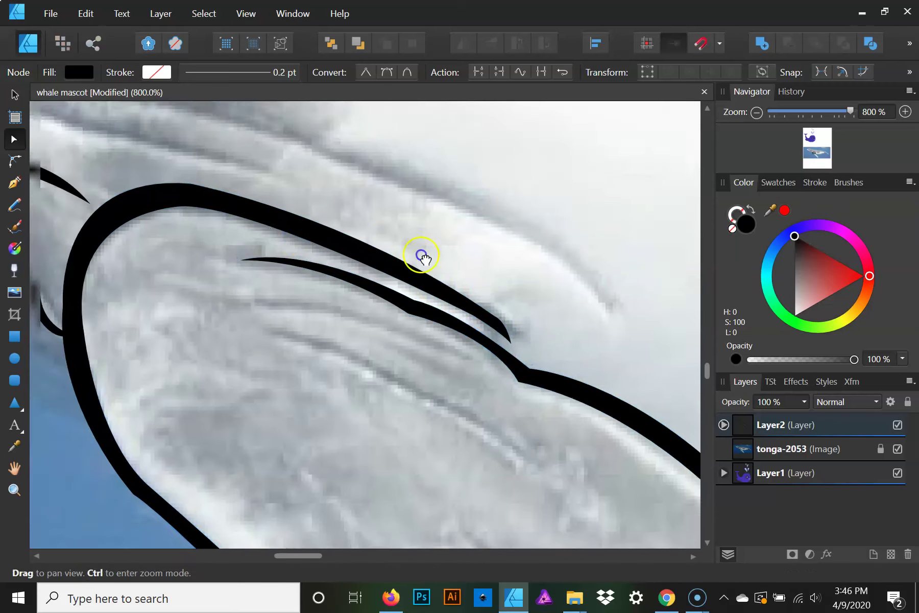
{"action": "left_click_drag", "start_coordinate": [470, 209], "coordinate": [469, 216]}
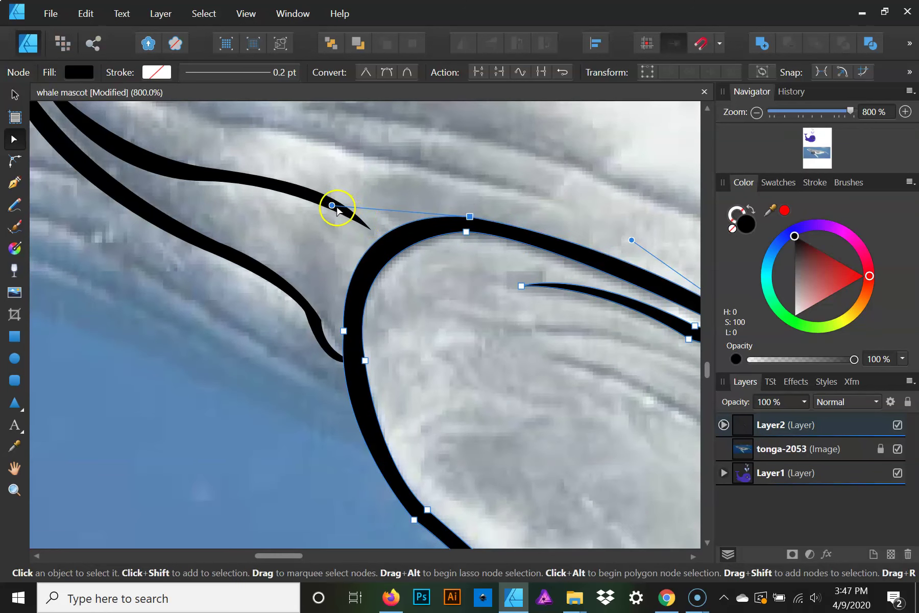
{"action": "left_click_drag", "start_coordinate": [332, 206], "coordinate": [341, 209]}
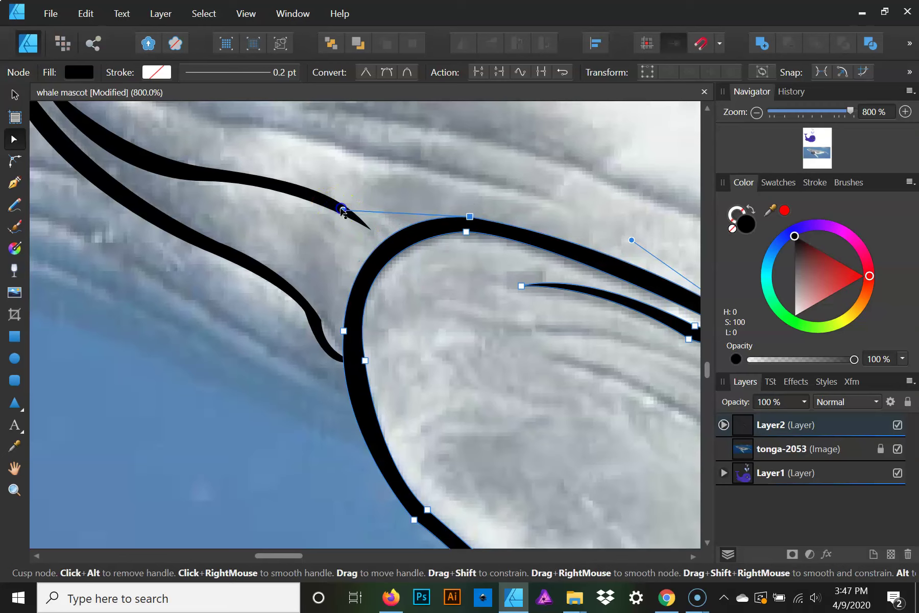
{"action": "left_click", "coordinate": [344, 331]}
{"action": "scroll", "coordinate": [398, 365], "scroll_direction": "down", "scroll_amount": 3}
{"action": "left_click", "coordinate": [302, 318]}
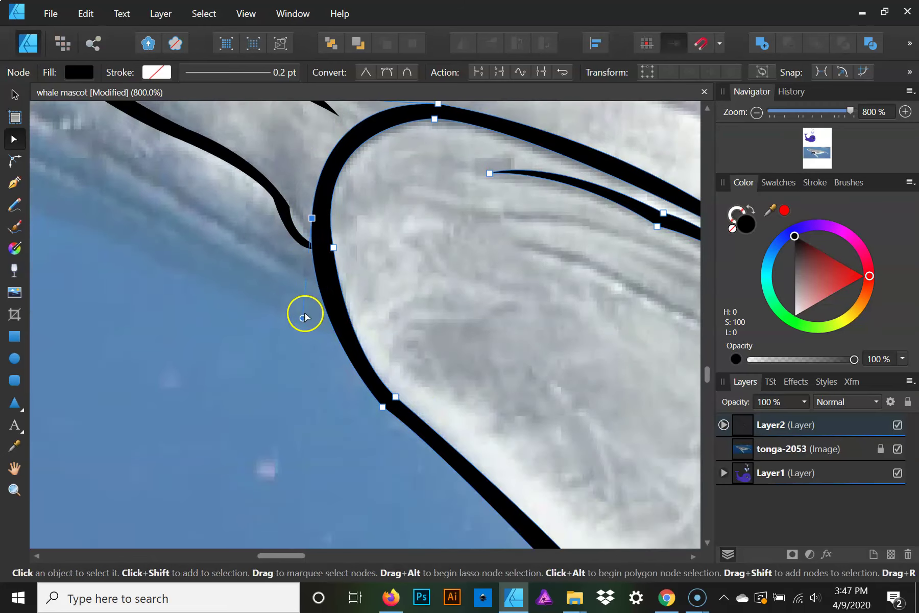
{"action": "left_click_drag", "start_coordinate": [302, 318], "coordinate": [321, 322]}
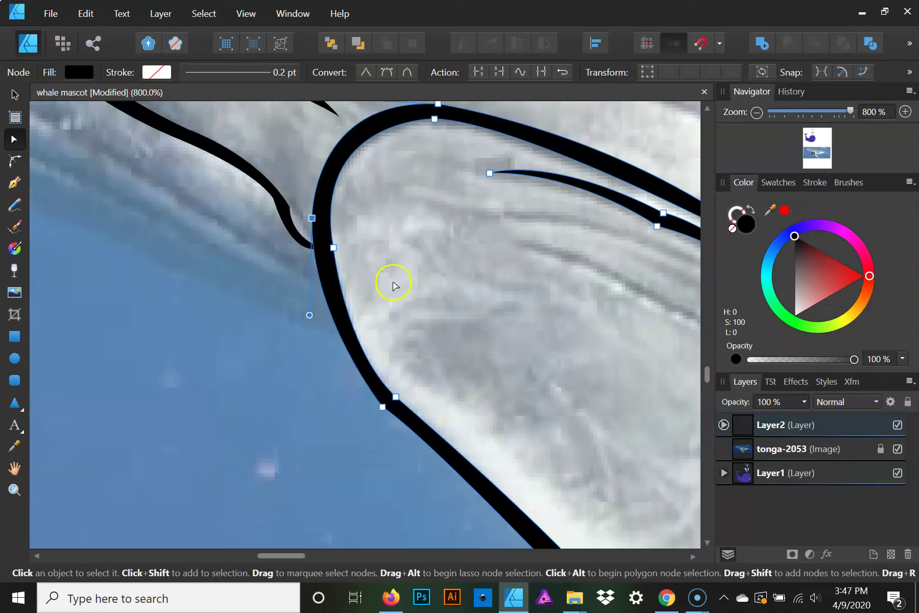
{"action": "left_click", "coordinate": [333, 248]}
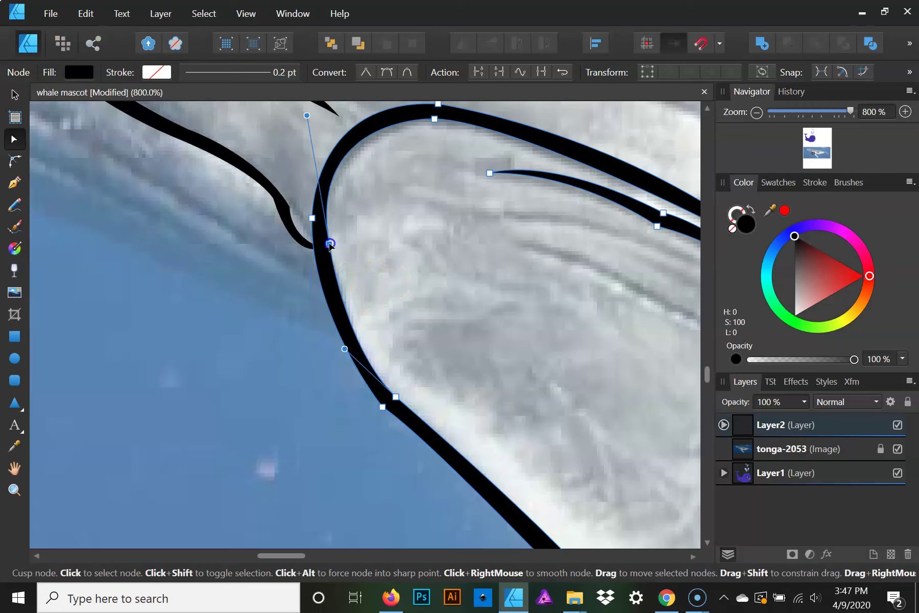
{"action": "key", "text": "ctrl+d"}
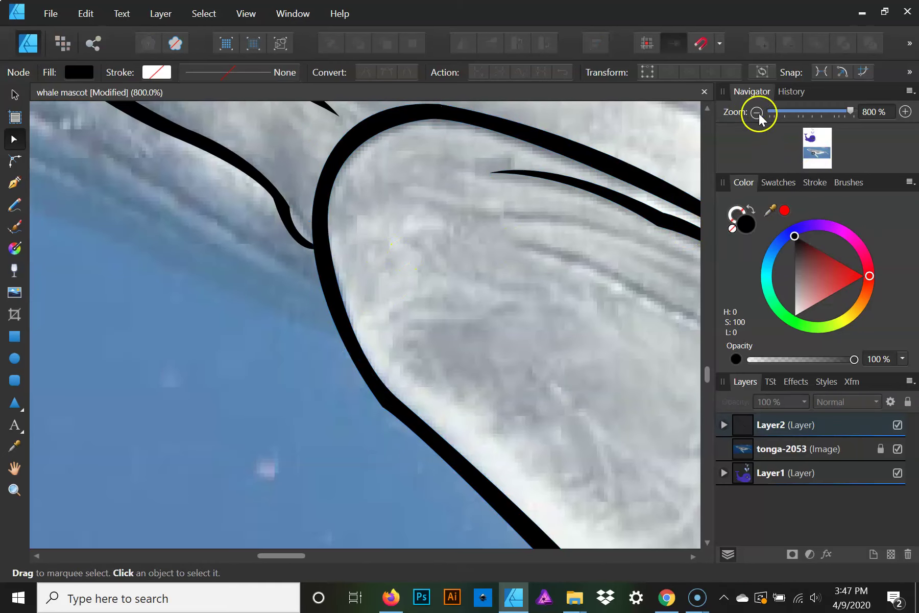
- Zoom out to the whole whale, then hide and re-show the tonga-2053 photo layer
{"action": "left_click", "coordinate": [758, 113]}
{"action": "left_click", "coordinate": [759, 113]}
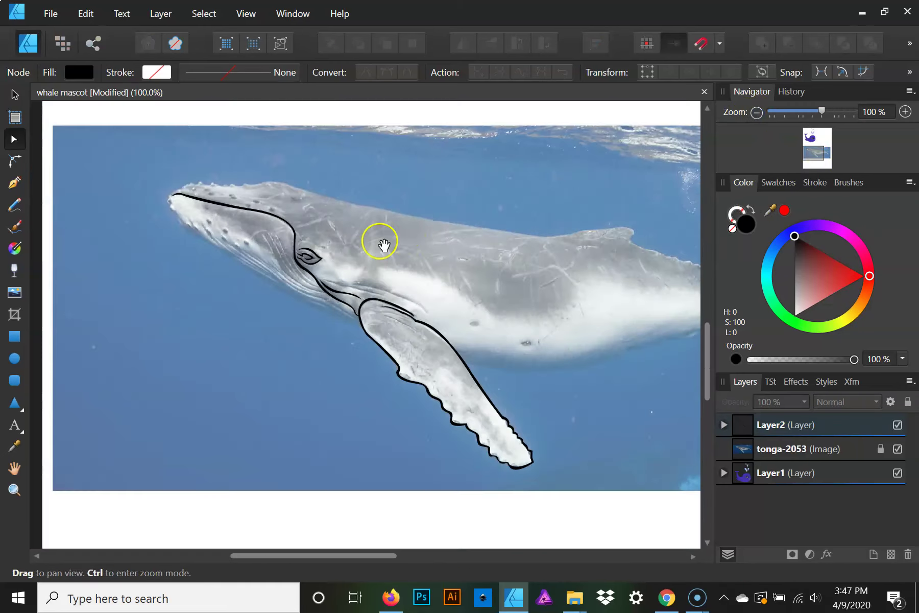
{"action": "left_click_drag", "start_coordinate": [383, 246], "coordinate": [412, 327]}
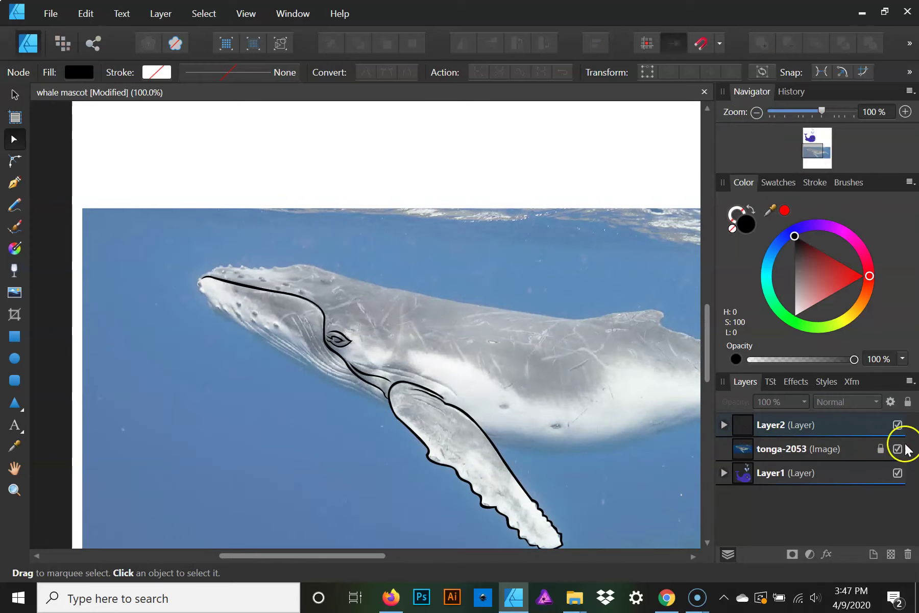
{"action": "left_click", "coordinate": [898, 448]}
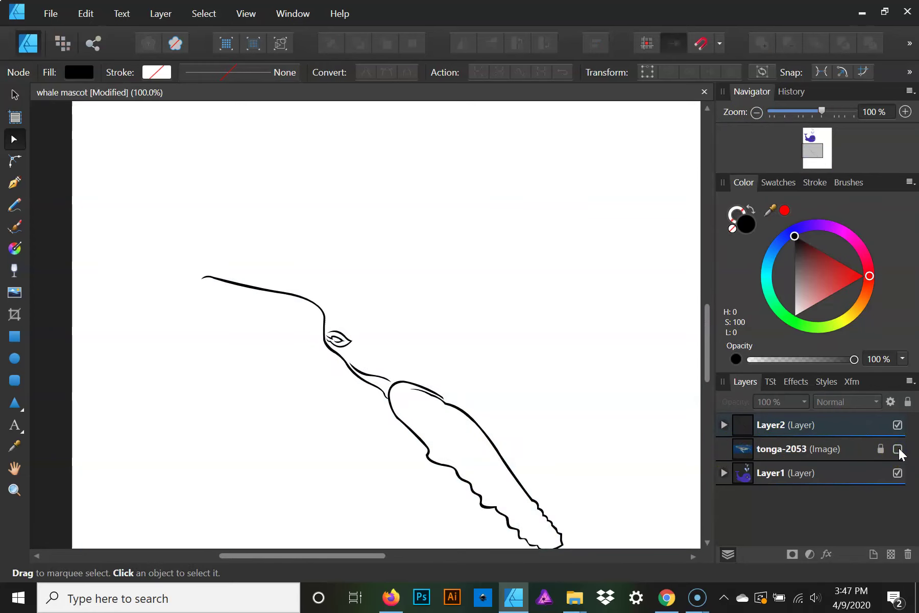
{"action": "left_click", "coordinate": [897, 449]}
{"action": "mouse_move", "coordinate": [587, 455]}
{"action": "left_mouse_down"}
{"action": "mouse_move", "coordinate": [470, 322]}
{"action": "mouse_move", "coordinate": [411, 297]}
{"action": "mouse_move", "coordinate": [318, 342]}
{"action": "mouse_move", "coordinate": [285, 383]}
{"action": "mouse_move", "coordinate": [357, 400]}
{"action": "mouse_move", "coordinate": [314, 342]}
{"action": "mouse_move", "coordinate": [340, 354]}
{"action": "mouse_move", "coordinate": [419, 356]}
{"action": "left_mouse_up"}
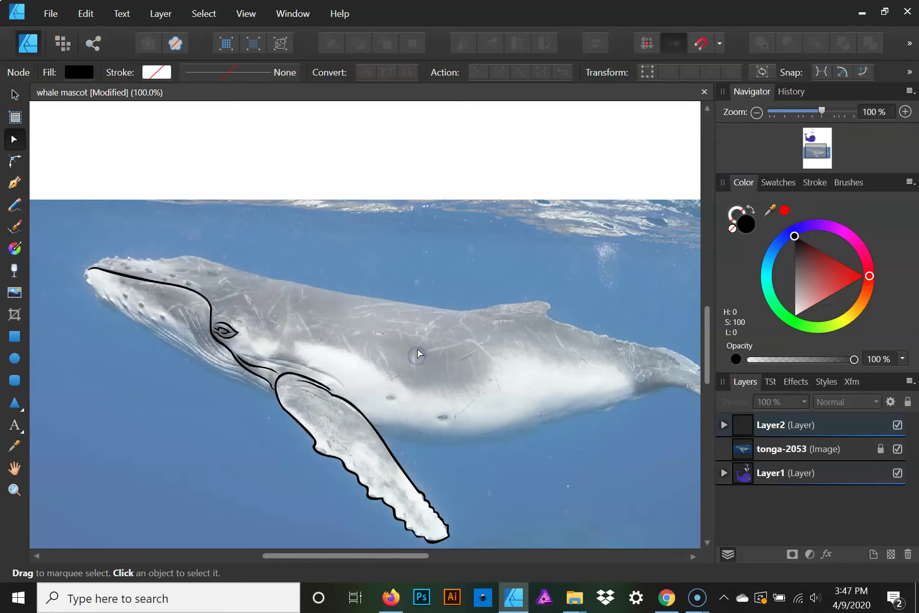
- Start a new Pen path at the flipper's outer edge and bend it along the belly
{"action": "key", "text": "p"}
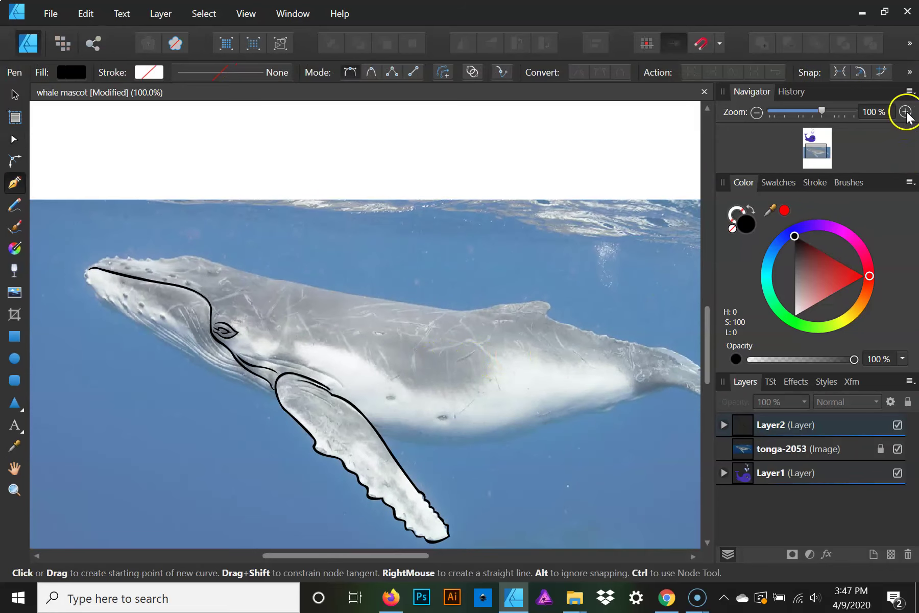
{"action": "left_click", "coordinate": [905, 112]}
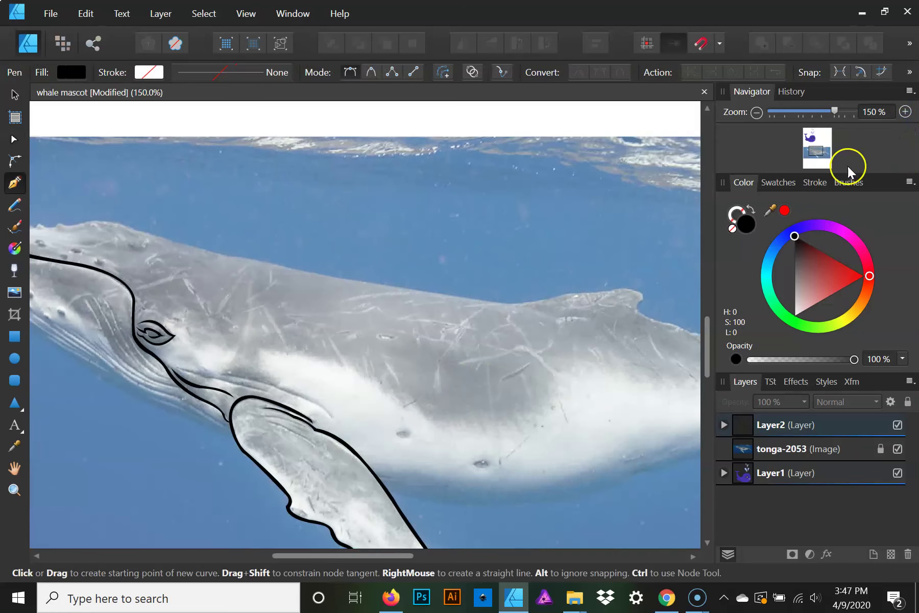
{"action": "left_click", "coordinate": [905, 112]}
{"action": "mouse_move", "coordinate": [552, 353]}
{"action": "left_mouse_down"}
{"action": "mouse_move", "coordinate": [517, 320]}
{"action": "mouse_move", "coordinate": [474, 219]}
{"action": "left_mouse_up"}
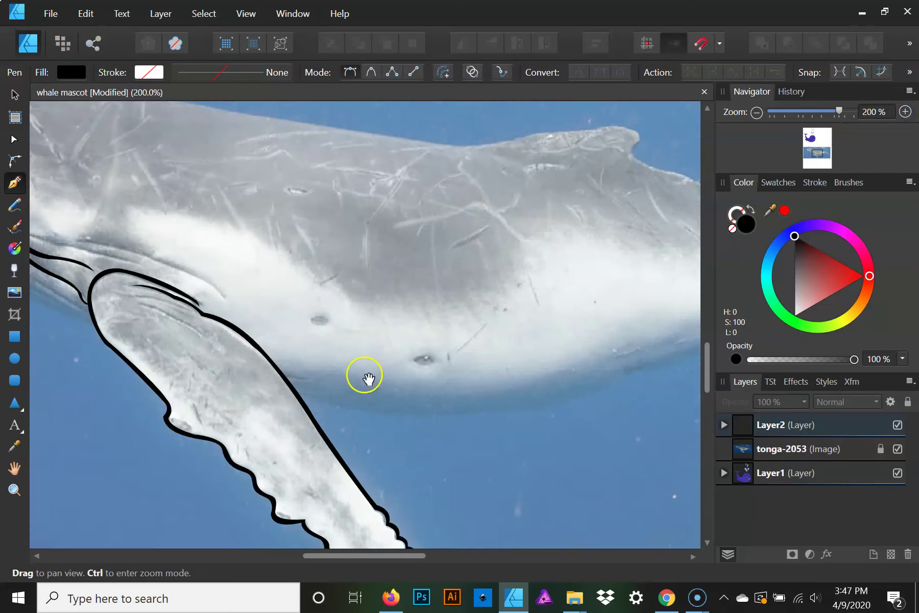
{"action": "left_click", "coordinate": [297, 393]}
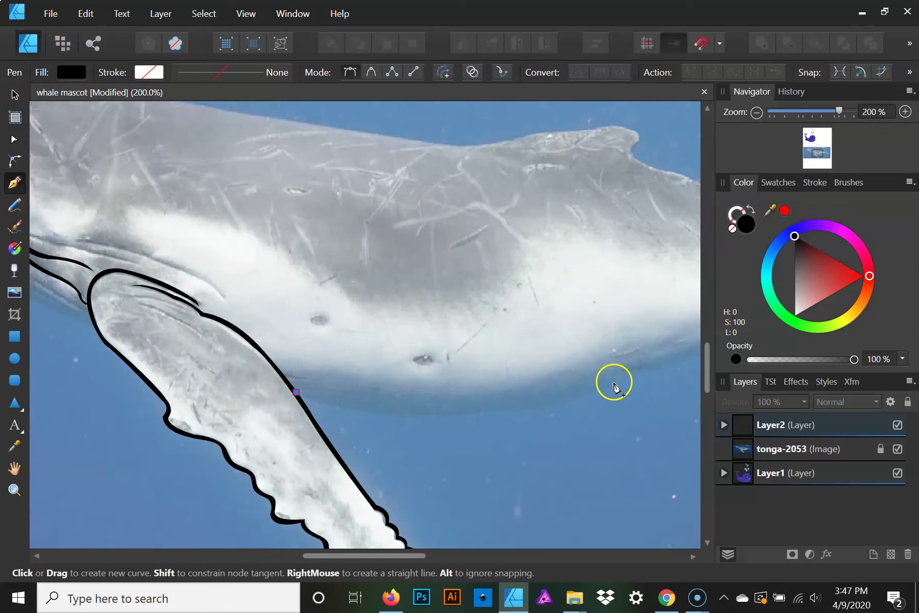
{"action": "scroll", "coordinate": [675, 316], "scroll_direction": "right", "scroll_amount": 5}
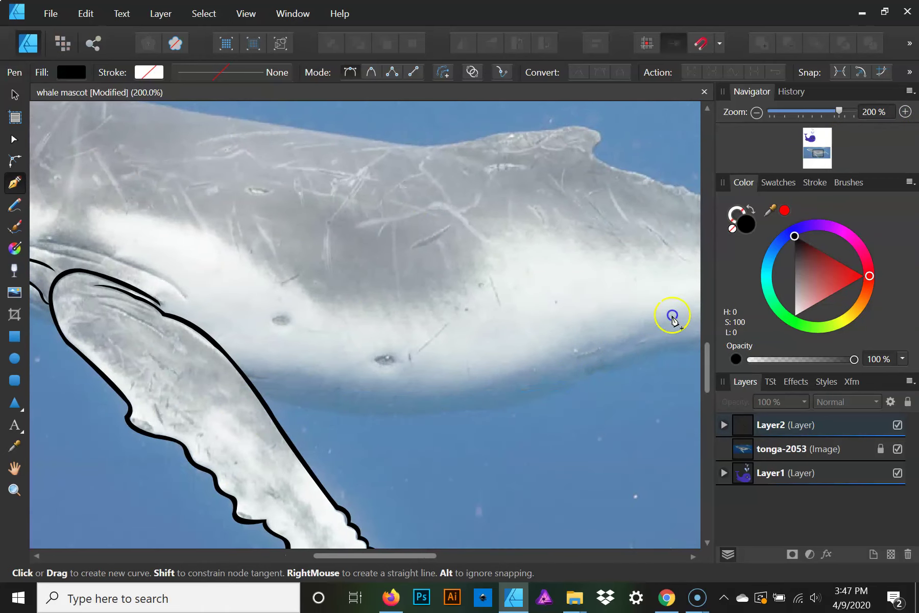
{"action": "mouse_move", "coordinate": [628, 352]}
{"action": "left_mouse_down"}
{"action": "mouse_move", "coordinate": [567, 375]}
{"action": "mouse_move", "coordinate": [374, 403]}
{"action": "left_mouse_up"}
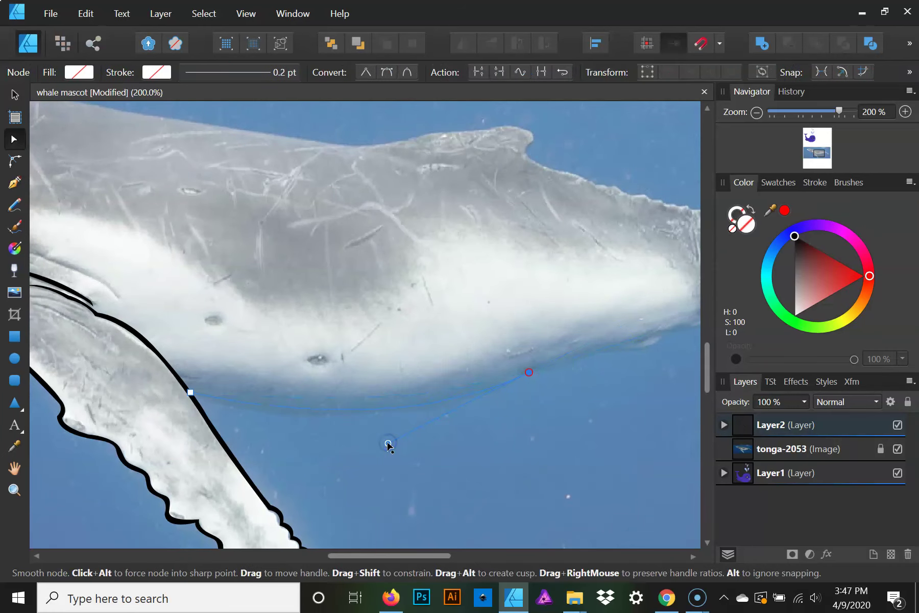
- Continue the belly line with curved nodes, ending in a sharp corner point
{"action": "mouse_move", "coordinate": [484, 412]}
{"action": "left_mouse_down"}
{"action": "mouse_move", "coordinate": [441, 432]}
{"action": "mouse_move", "coordinate": [353, 416]}
{"action": "left_mouse_up"}
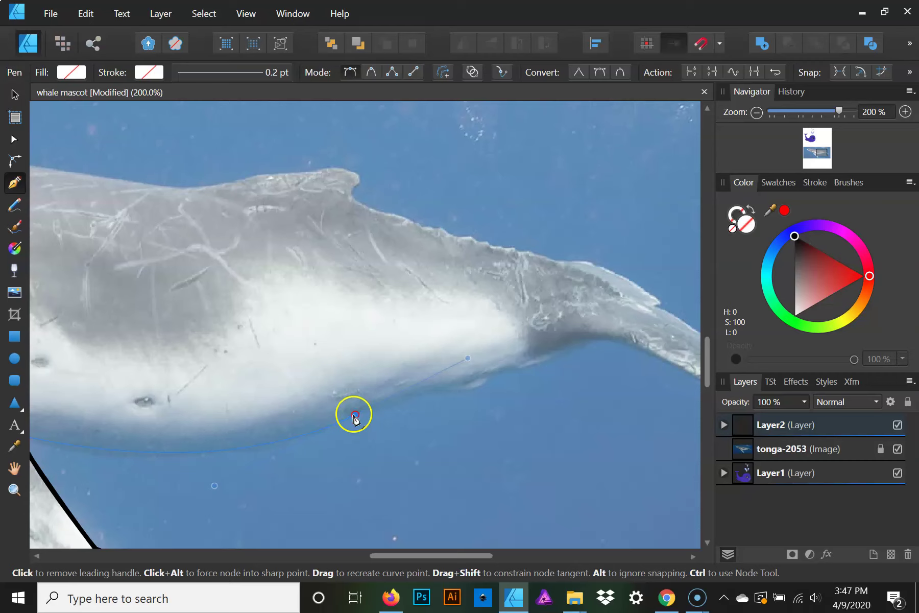
{"action": "left_click", "coordinate": [355, 415]}
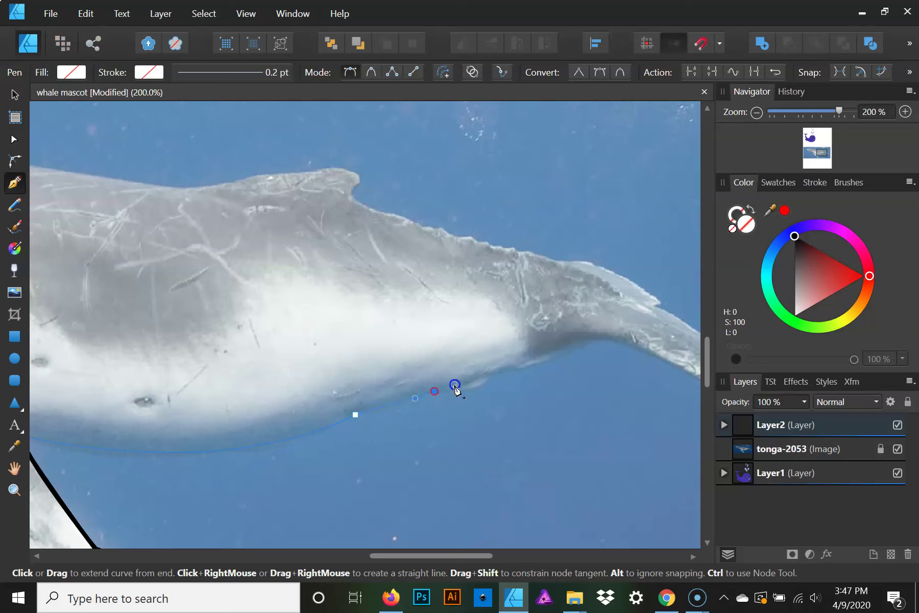
{"action": "left_click", "coordinate": [435, 392]}
{"action": "left_click", "coordinate": [487, 377]}
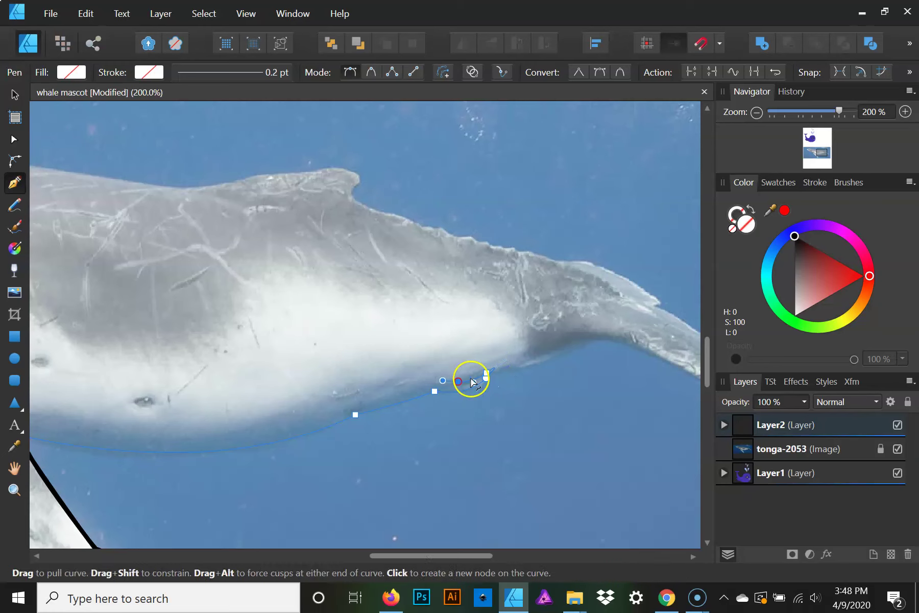
{"action": "left_click", "coordinate": [486, 376]}
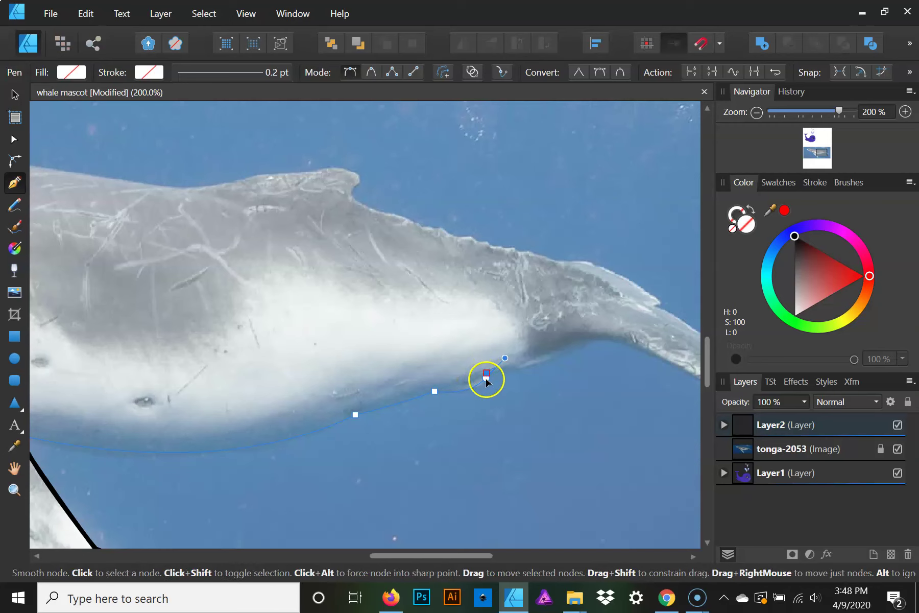
{"action": "left_click", "coordinate": [486, 377]}
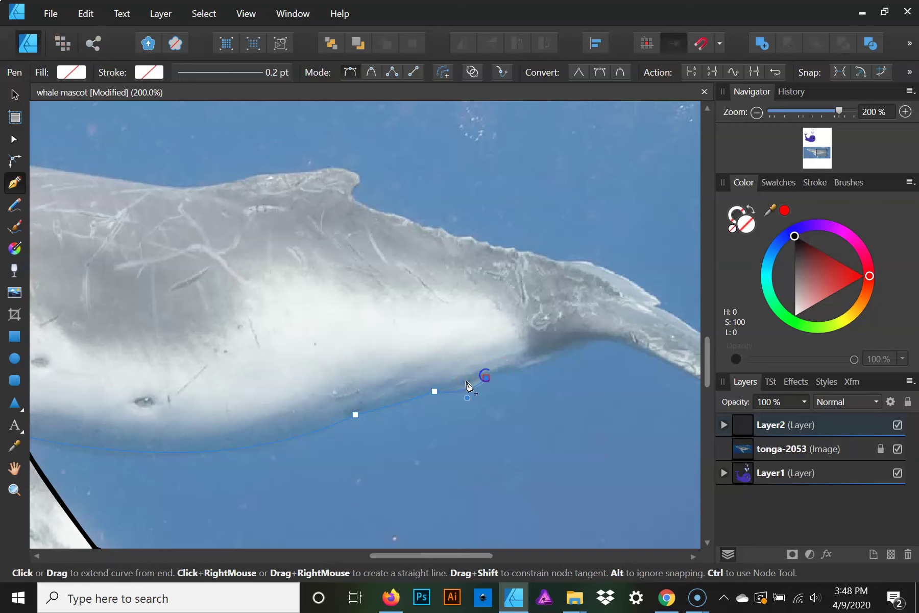
- Add curved and corner points along the belly up to the tail stock edge
{"action": "left_click_drag", "start_coordinate": [455, 385], "coordinate": [444, 388]}
{"action": "left_click", "coordinate": [486, 376]}
{"action": "left_click_drag", "start_coordinate": [513, 368], "coordinate": [536, 373]}
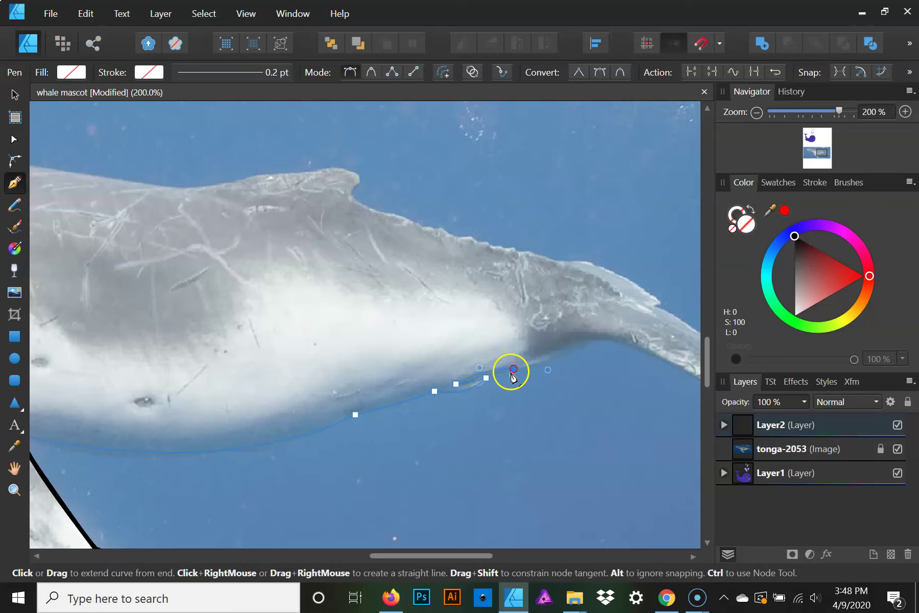
{"action": "left_click", "coordinate": [513, 370]}
{"action": "left_click", "coordinate": [602, 336]}
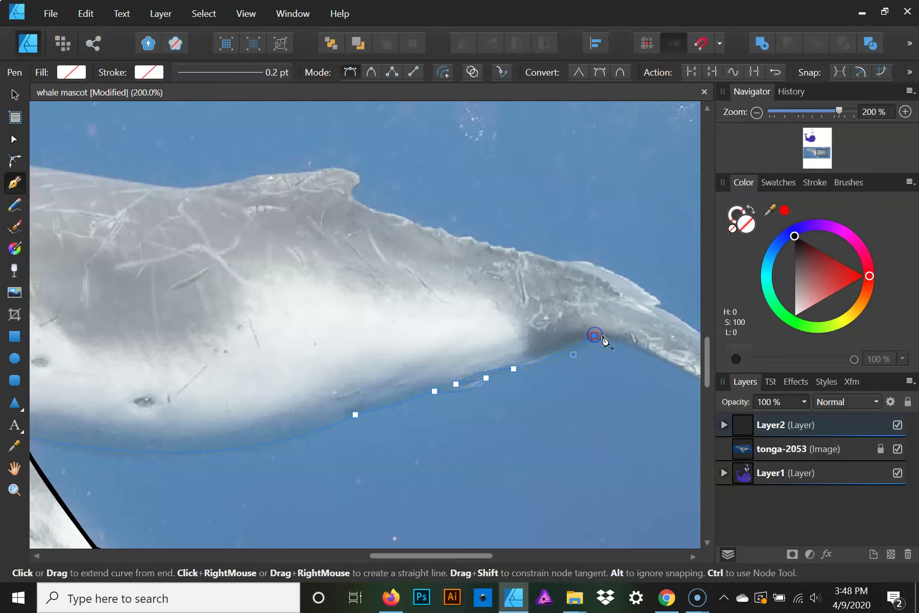
{"action": "left_click", "coordinate": [601, 335]}
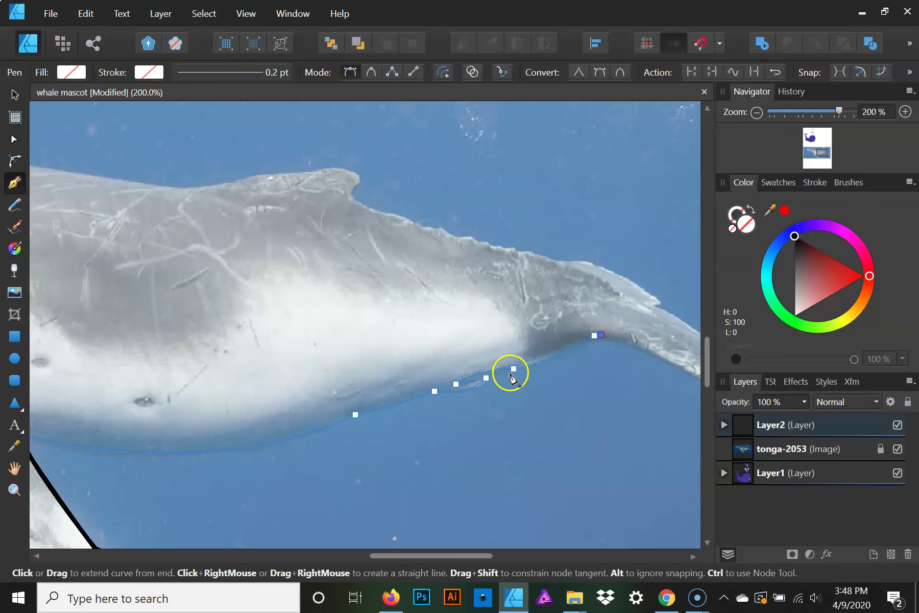
{"action": "left_click", "coordinate": [509, 371]}
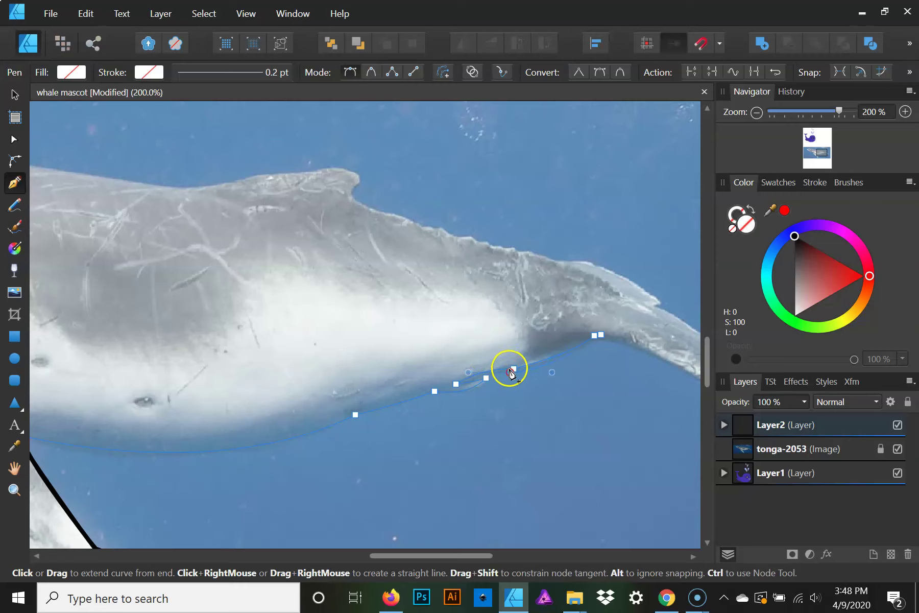
- Zoom in on the belly path and continue it from its end point
{"action": "left_click", "coordinate": [906, 111]}
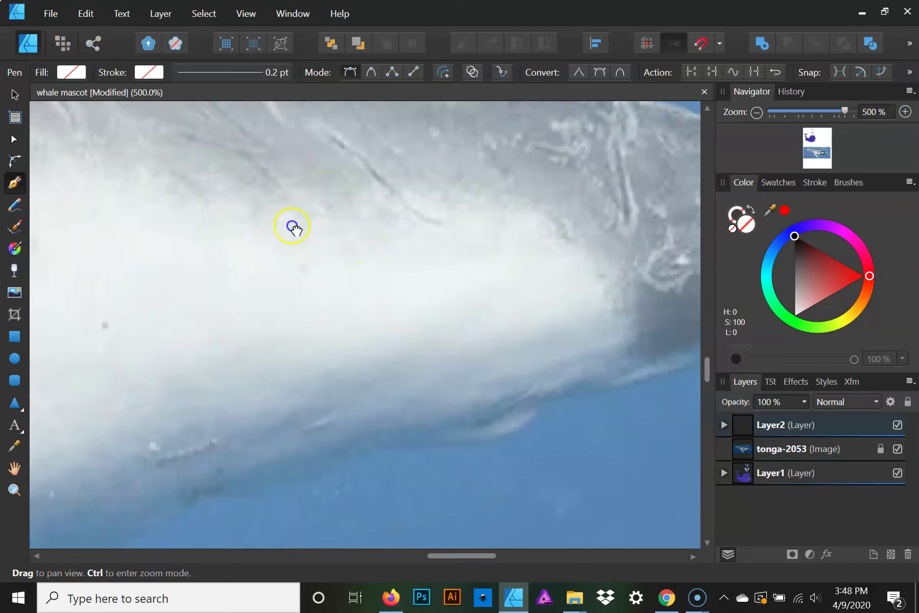
{"action": "left_click_drag", "start_coordinate": [292, 226], "coordinate": [107, 166]}
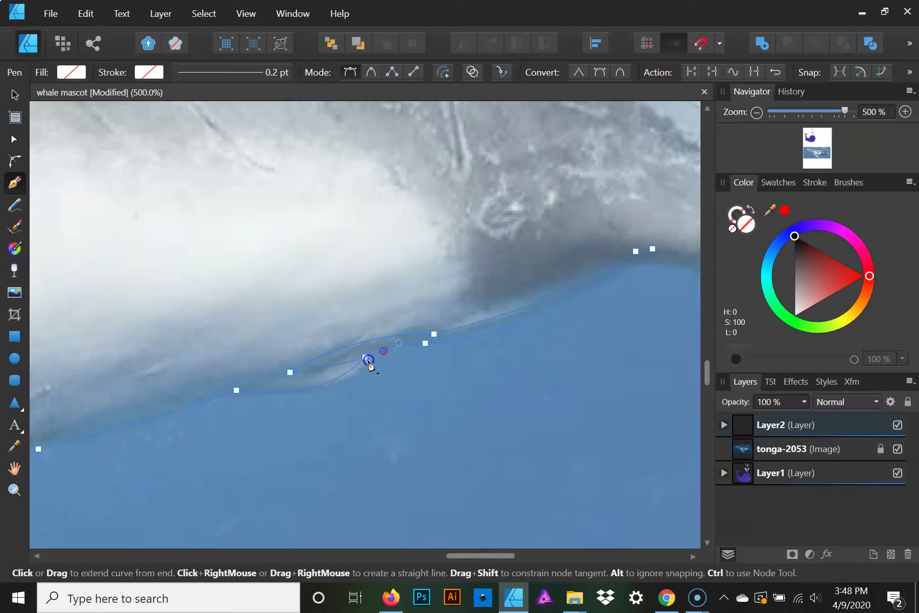
{"action": "left_click", "coordinate": [368, 363]}
{"action": "mouse_move", "coordinate": [257, 415]}
{"action": "left_mouse_down"}
{"action": "mouse_move", "coordinate": [415, 366]}
{"action": "mouse_move", "coordinate": [306, 350]}
{"action": "left_mouse_up"}
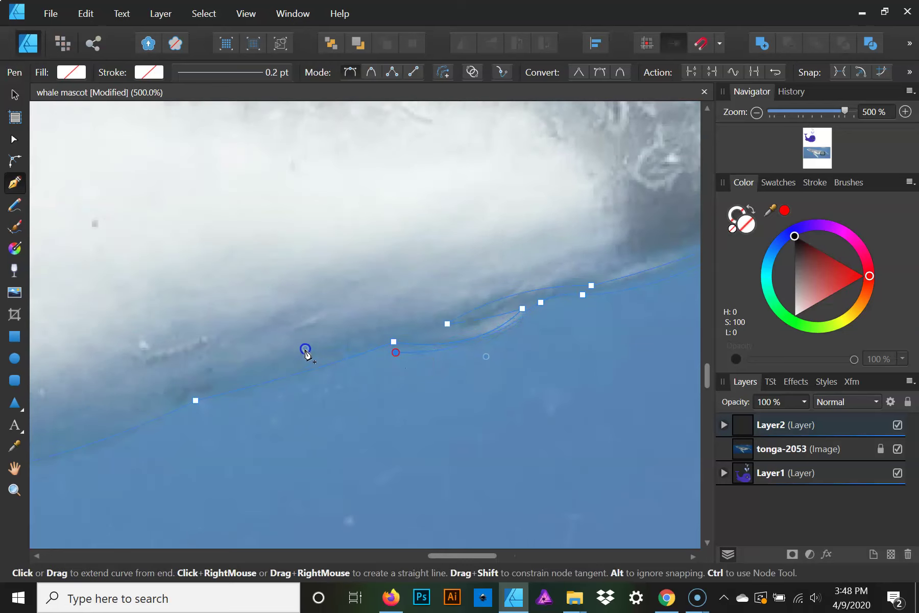
{"action": "left_click", "coordinate": [394, 348]}
{"action": "key", "text": "Escape"}
{"action": "mouse_move", "coordinate": [300, 388]}
{"action": "left_mouse_down"}
{"action": "mouse_move", "coordinate": [470, 322]}
{"action": "mouse_move", "coordinate": [360, 318]}
{"action": "left_mouse_up"}
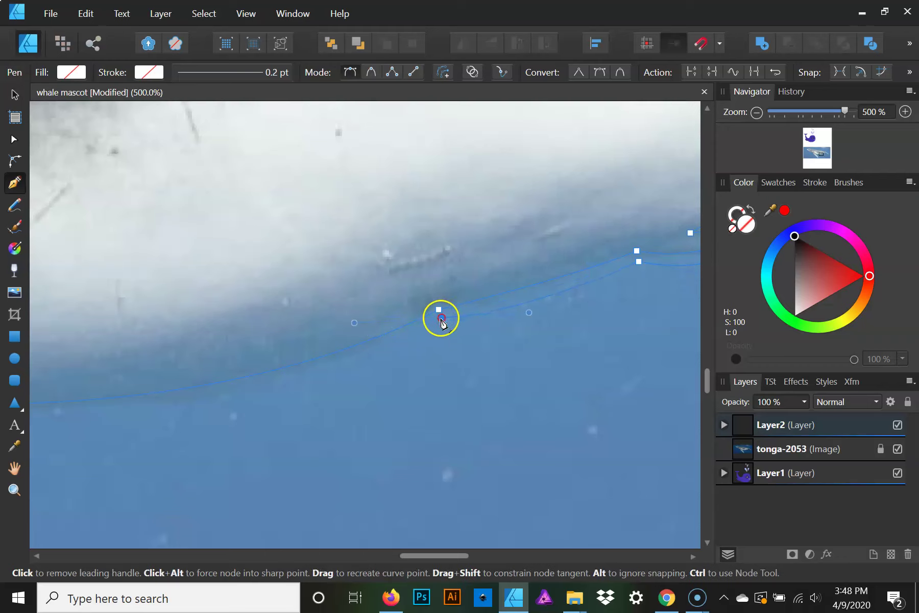
- Add a curved point near the flipper, close the path, and fill it black
{"action": "left_click_drag", "start_coordinate": [324, 365], "coordinate": [517, 312]}
{"action": "left_click", "coordinate": [757, 112]}
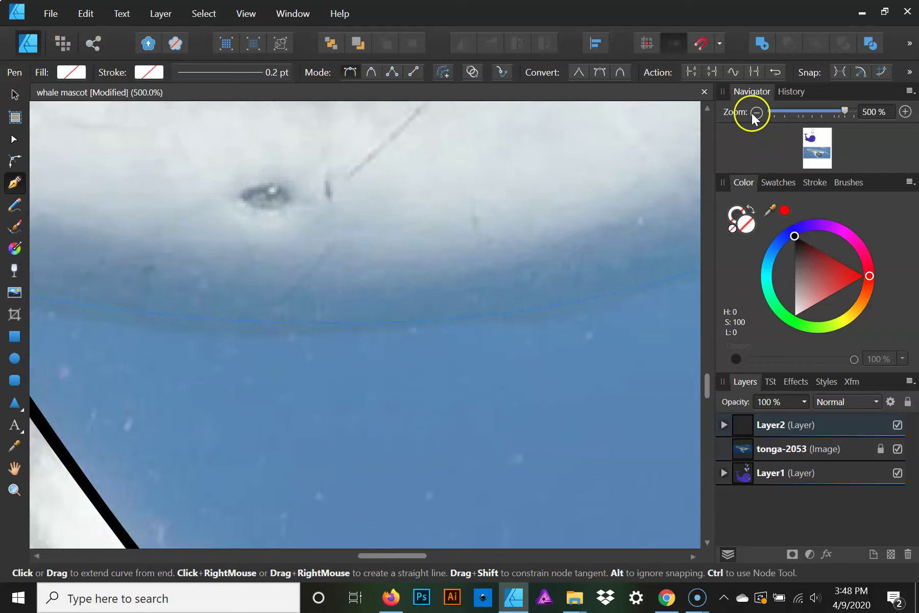
{"action": "left_click_drag", "start_coordinate": [347, 262], "coordinate": [576, 285]}
{"action": "left_click_drag", "start_coordinate": [347, 324], "coordinate": [255, 265]}
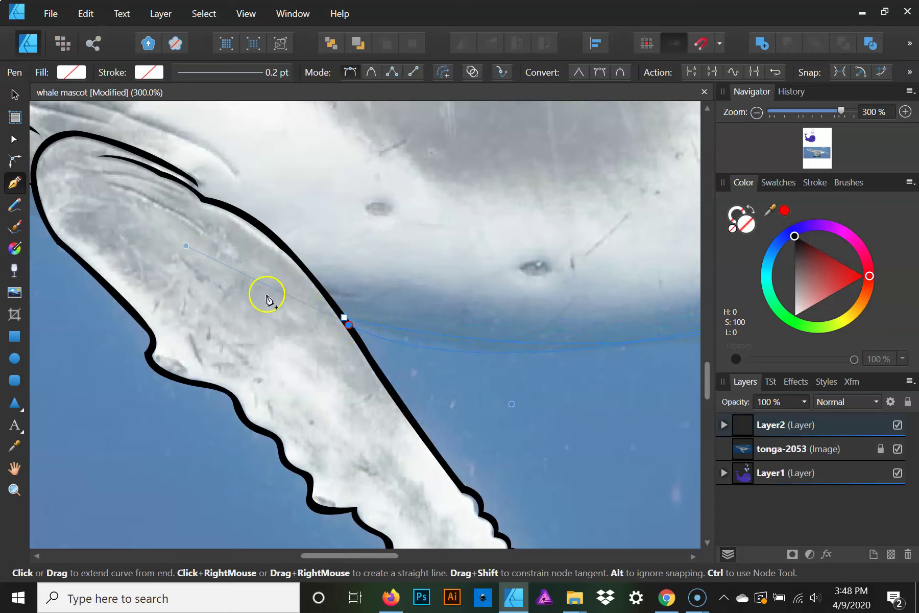
{"action": "left_click", "coordinate": [346, 323]}
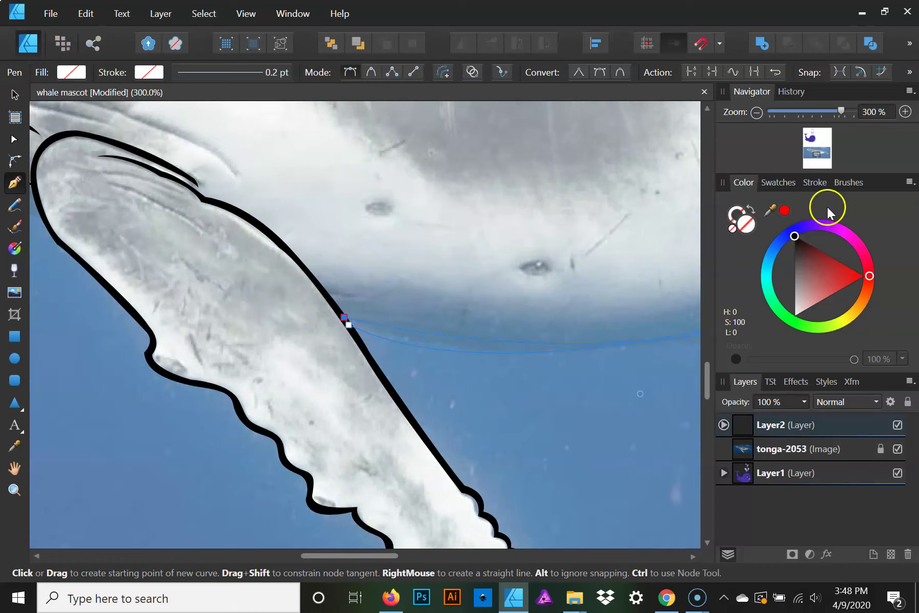
{"action": "left_click_drag", "start_coordinate": [792, 244], "coordinate": [795, 236]}
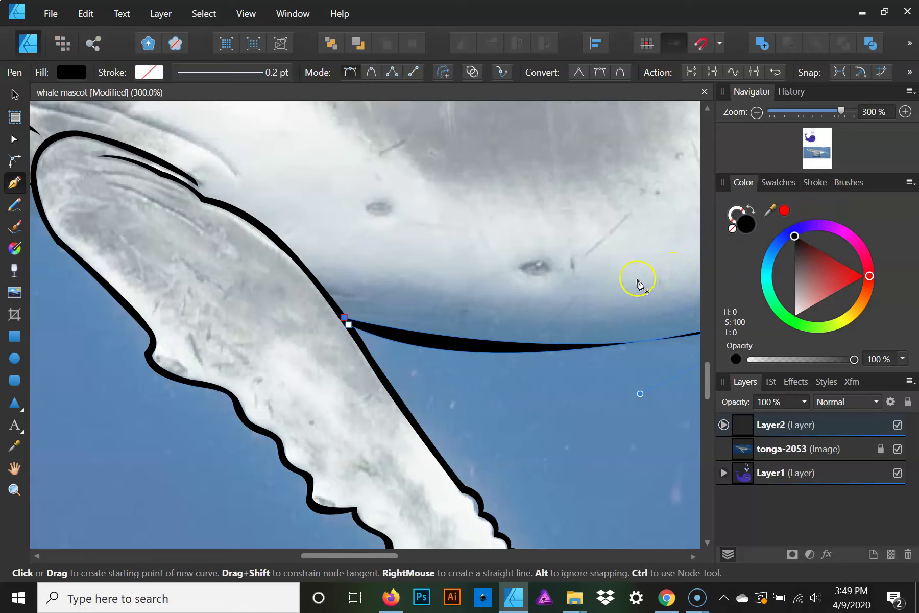
- Nudge the flipper junction node and widen the black curve near the flipper
{"action": "key", "text": "a"}
{"action": "left_click_drag", "start_coordinate": [546, 349], "coordinate": [436, 307]}
{"action": "left_click", "coordinate": [237, 282]}
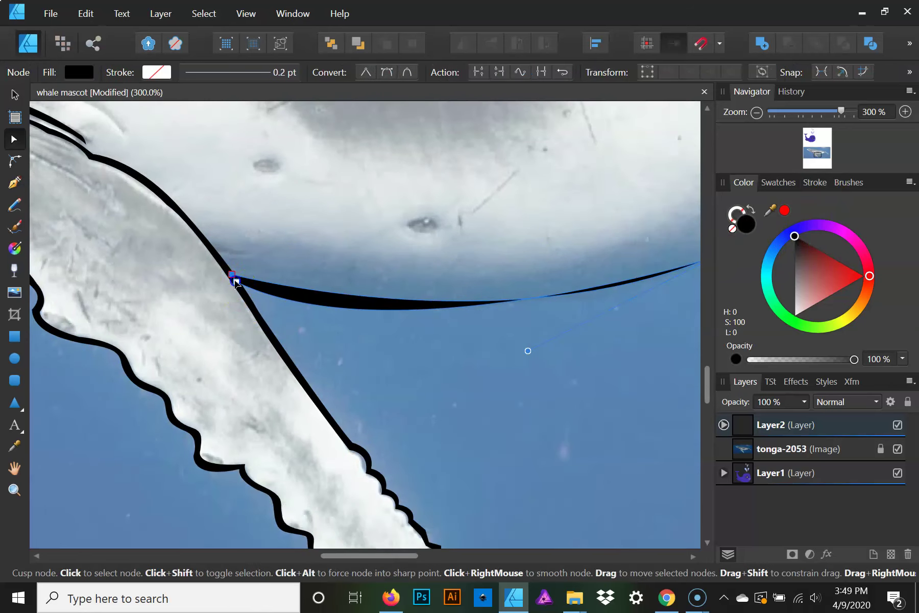
{"action": "left_click_drag", "start_coordinate": [238, 287], "coordinate": [240, 289]}
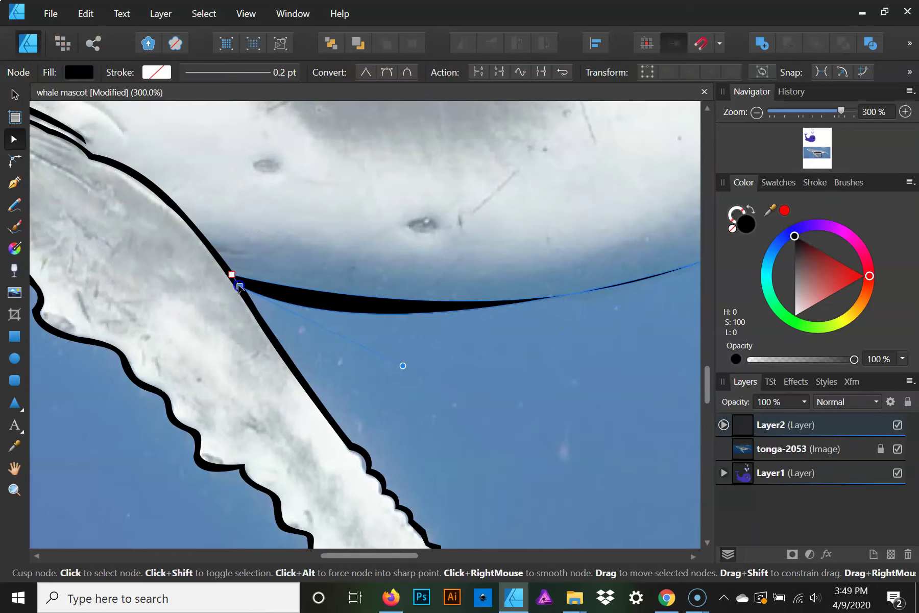
{"action": "left_click_drag", "start_coordinate": [403, 366], "coordinate": [564, 377]}
{"action": "left_click_drag", "start_coordinate": [648, 322], "coordinate": [354, 390]}
- Refine the curve on the left part of the belly stroke
{"action": "left_click", "coordinate": [430, 324]}
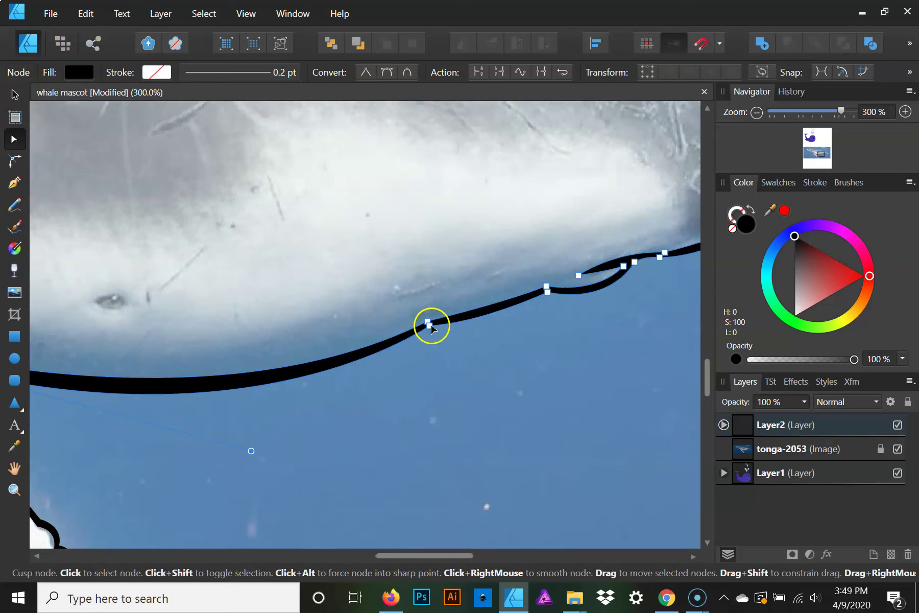
{"action": "left_click", "coordinate": [251, 452]}
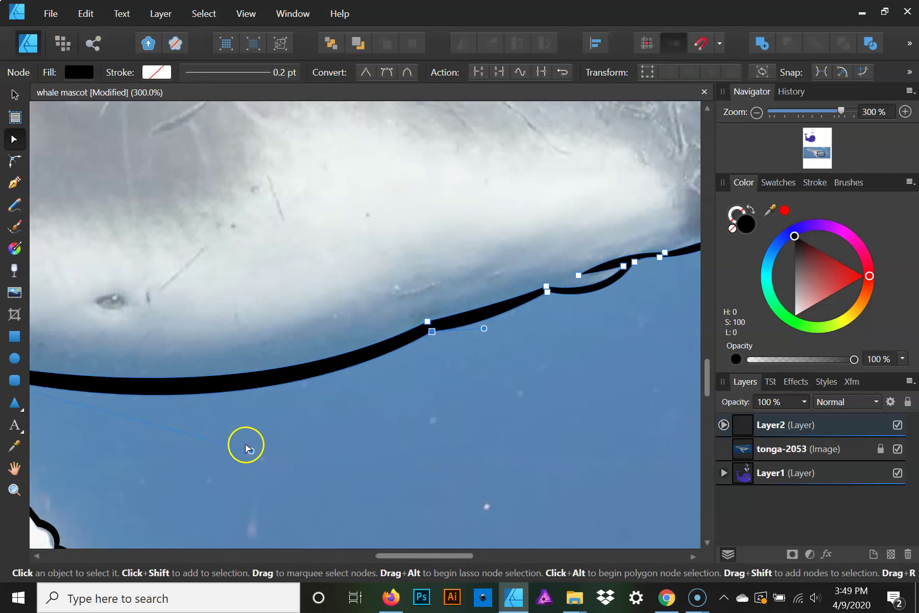
{"action": "left_click_drag", "start_coordinate": [248, 450], "coordinate": [239, 442]}
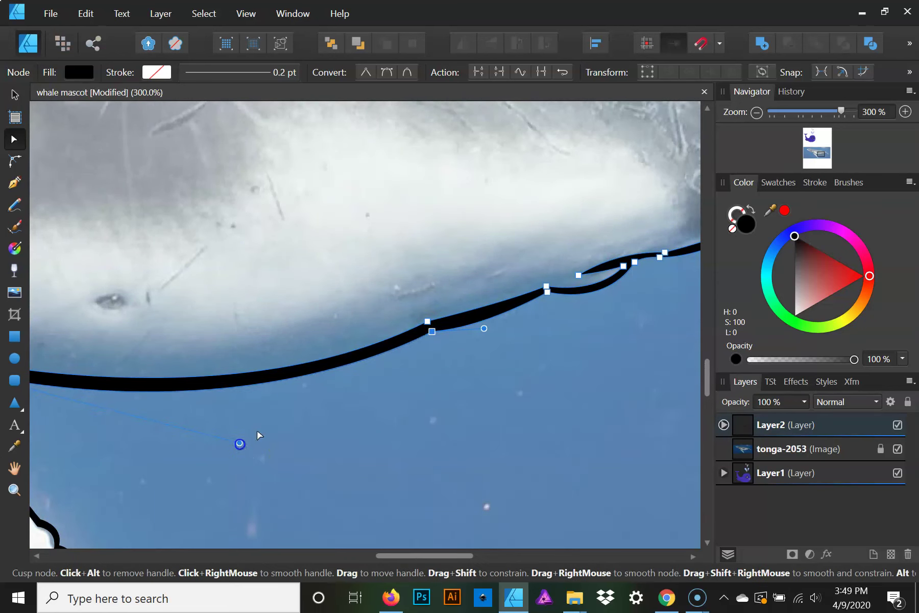
{"action": "left_click", "coordinate": [549, 291]}
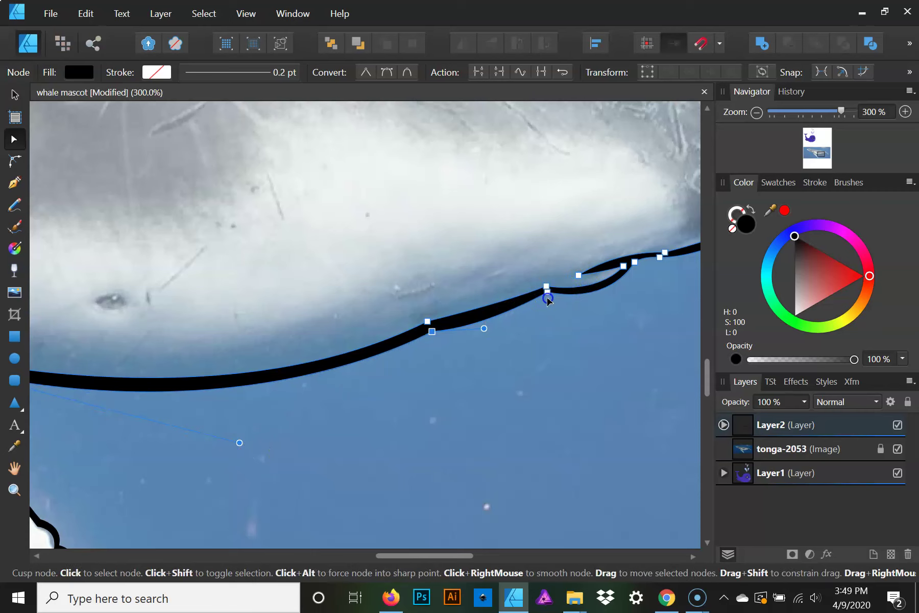
{"action": "left_click", "coordinate": [547, 298]}
- Reshape the curve near the tail notch so the stroke sweeps smoothly toward the tail
{"action": "left_click", "coordinate": [654, 277]}
{"action": "left_click", "coordinate": [906, 112]}
{"action": "left_click", "coordinate": [906, 111]}
{"action": "mouse_move", "coordinate": [472, 230]}
{"action": "left_mouse_down"}
{"action": "mouse_move", "coordinate": [300, 281]}
{"action": "mouse_move", "coordinate": [451, 280]}
{"action": "left_mouse_up"}
{"action": "left_click", "coordinate": [441, 278]}
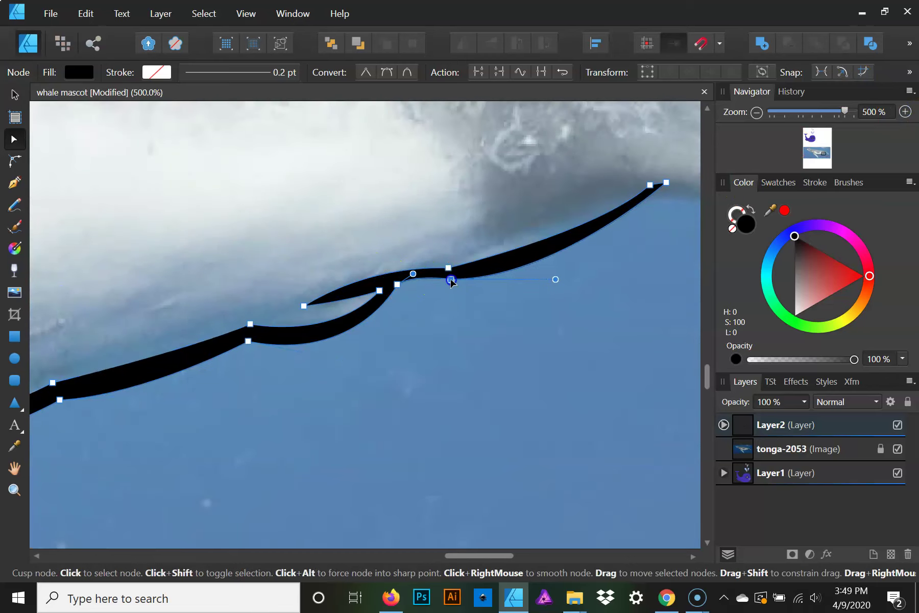
{"action": "left_click", "coordinate": [449, 267]}
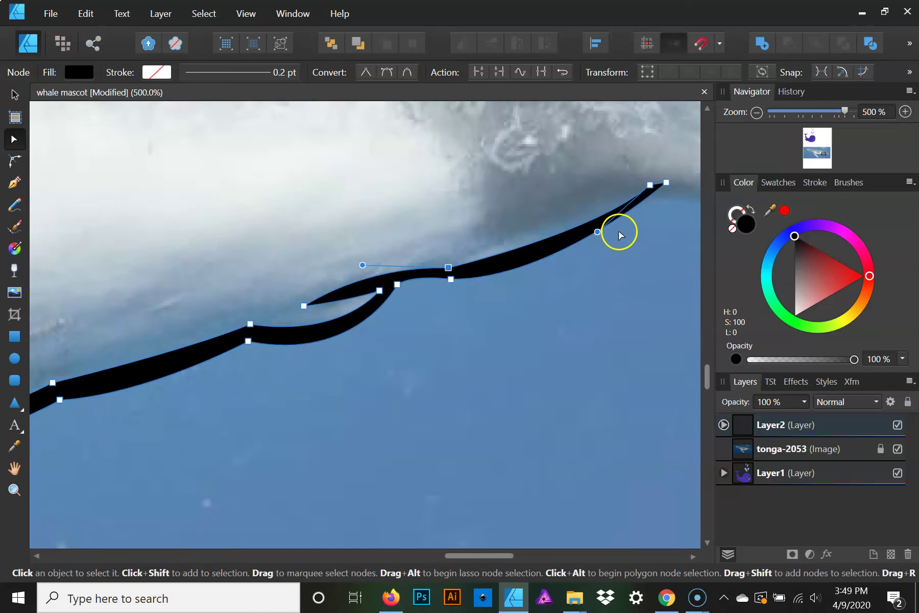
{"action": "left_click_drag", "start_coordinate": [587, 240], "coordinate": [546, 269]}
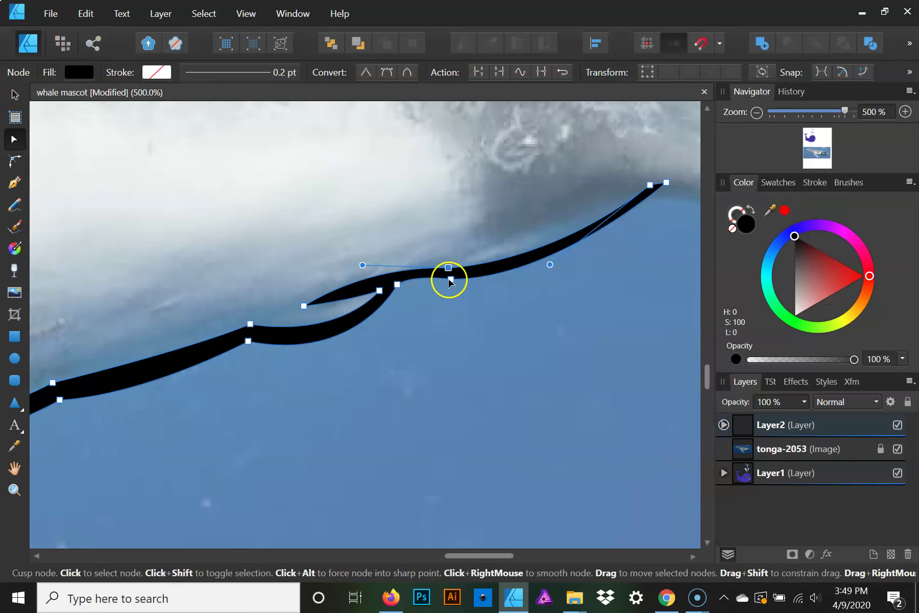
- Adjust the node at the tail notch, then zoom out to the whole whale
{"action": "left_click", "coordinate": [451, 282]}
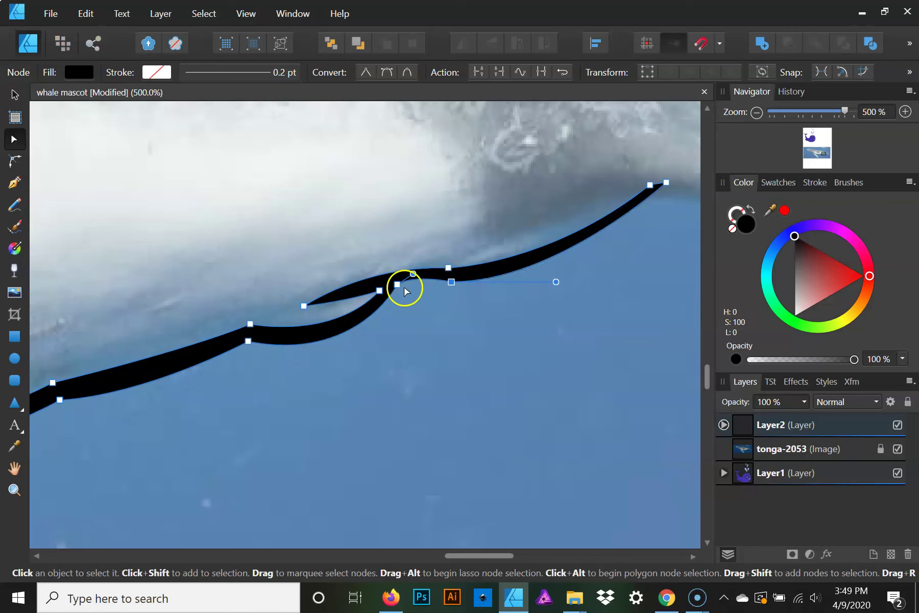
{"action": "left_click_drag", "start_coordinate": [404, 286], "coordinate": [409, 290]}
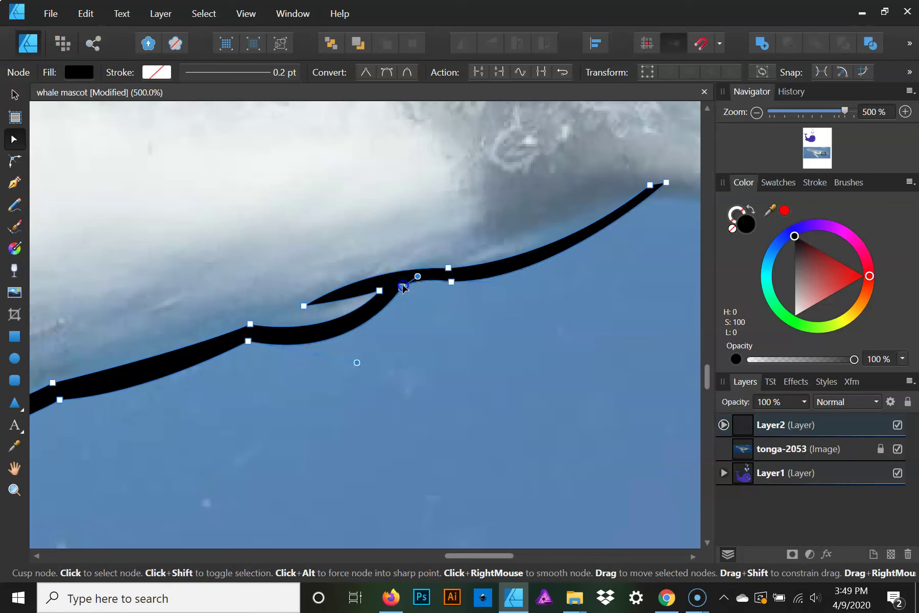
{"action": "left_click", "coordinate": [417, 276]}
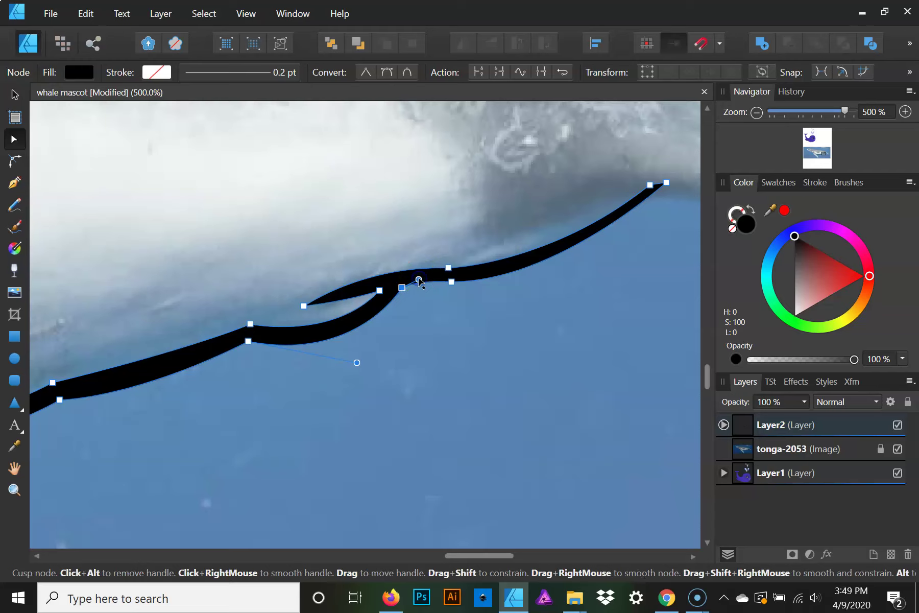
{"action": "left_click", "coordinate": [458, 340]}
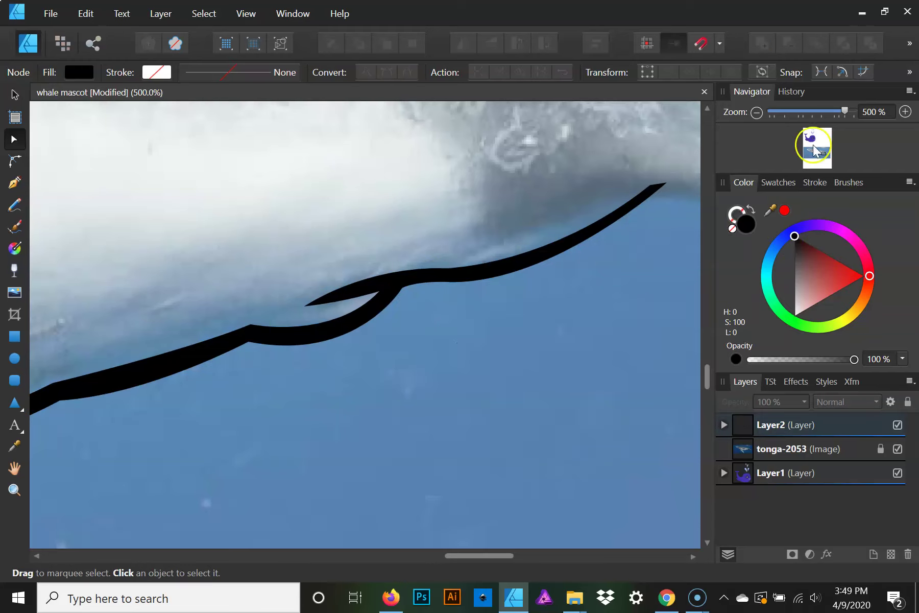
{"action": "left_click", "coordinate": [757, 113]}
{"action": "left_click", "coordinate": [757, 113]}
{"action": "left_click", "coordinate": [757, 112]}
- Zoom in on the flipper outline and nudge a node on its upper edge
{"action": "mouse_move", "coordinate": [304, 246]}
{"action": "left_mouse_down"}
{"action": "mouse_move", "coordinate": [517, 250]}
{"action": "mouse_move", "coordinate": [437, 201]}
{"action": "left_mouse_up"}
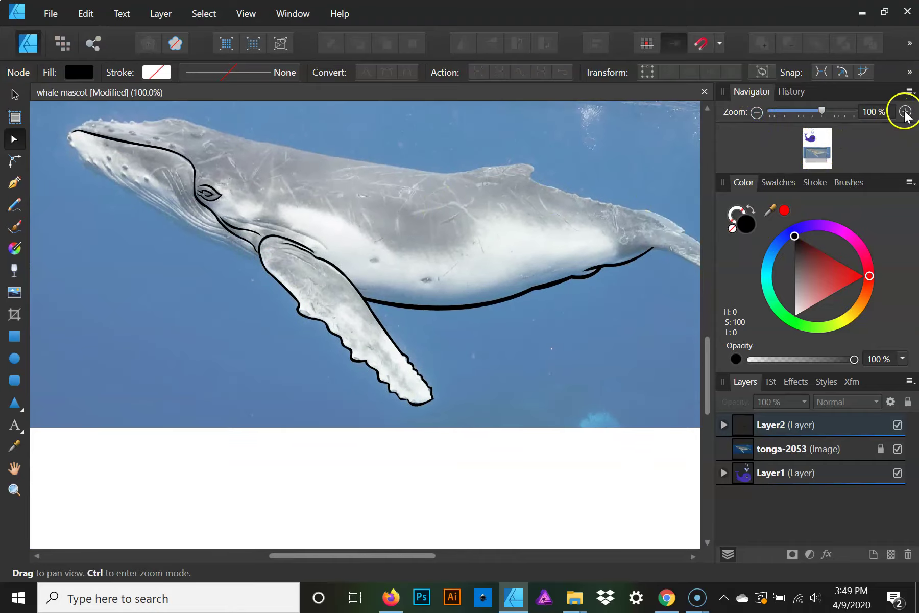
{"action": "left_click", "coordinate": [905, 112]}
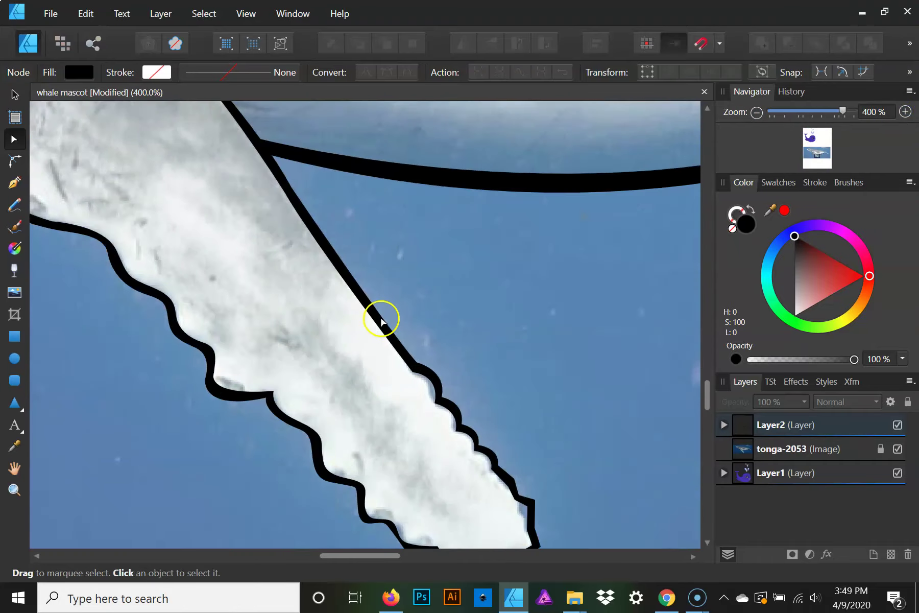
{"action": "left_click", "coordinate": [381, 319]}
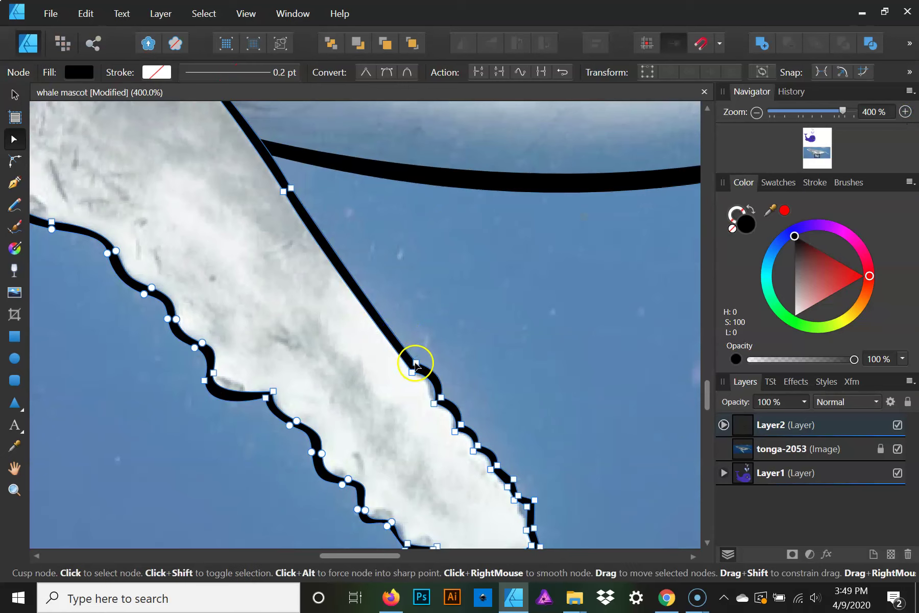
{"action": "left_click_drag", "start_coordinate": [417, 362], "coordinate": [419, 358]}
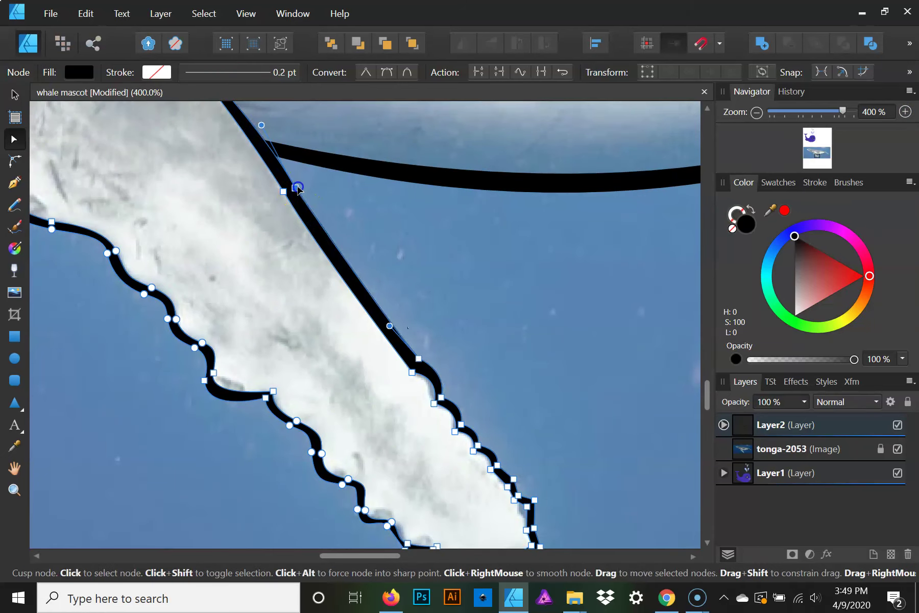
{"action": "left_click", "coordinate": [513, 351]}
{"action": "left_click_drag", "start_coordinate": [513, 350], "coordinate": [417, 250]}
{"action": "left_click", "coordinate": [377, 270]}
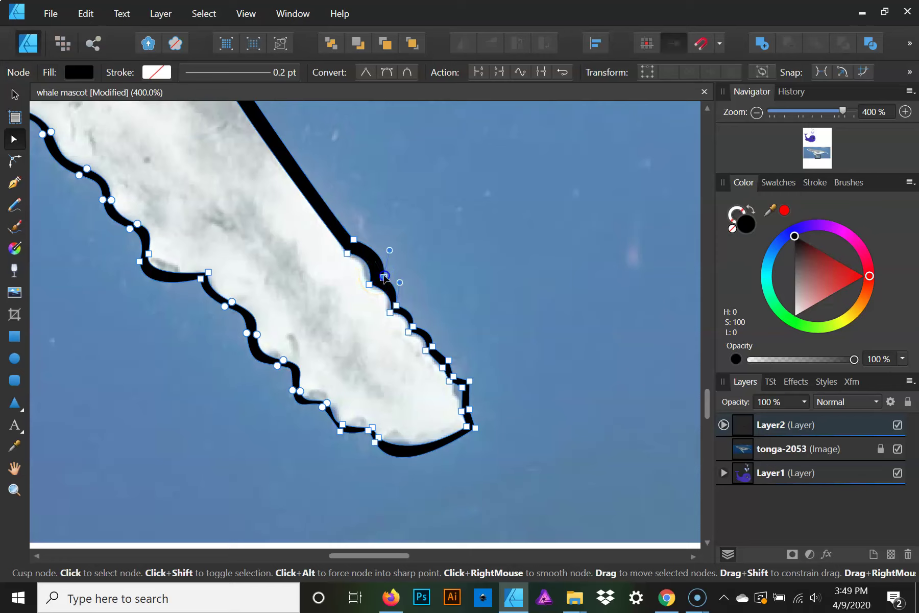
- Delete the surplus nodes along the flipper's upper edge and near its tip
{"action": "key", "text": "Delete"}
{"action": "left_click", "coordinate": [396, 304]}
{"action": "key", "text": "Delete"}
{"action": "left_click", "coordinate": [413, 326]}
{"action": "key", "text": "Delete"}
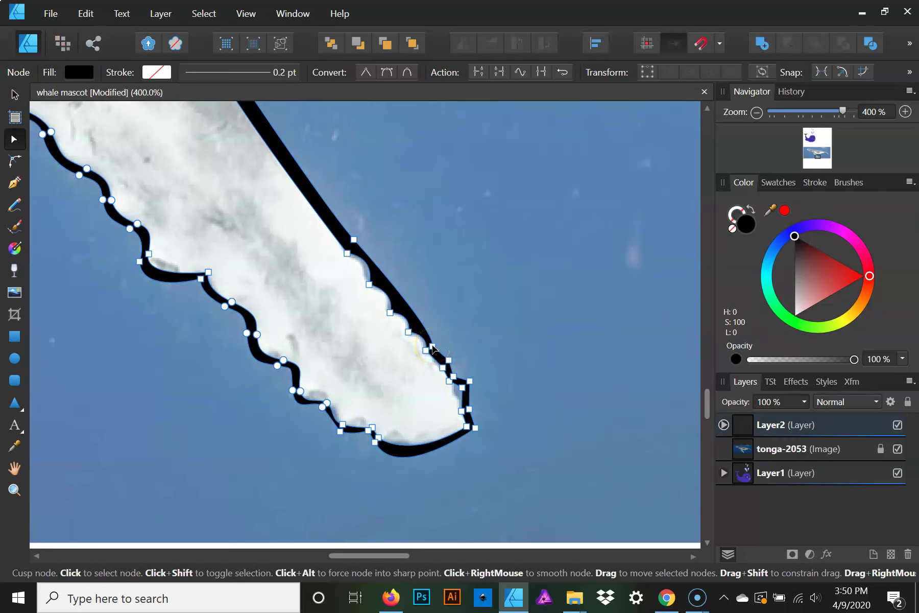
{"action": "key", "text": "Delete"}
{"action": "left_click", "coordinate": [449, 360]}
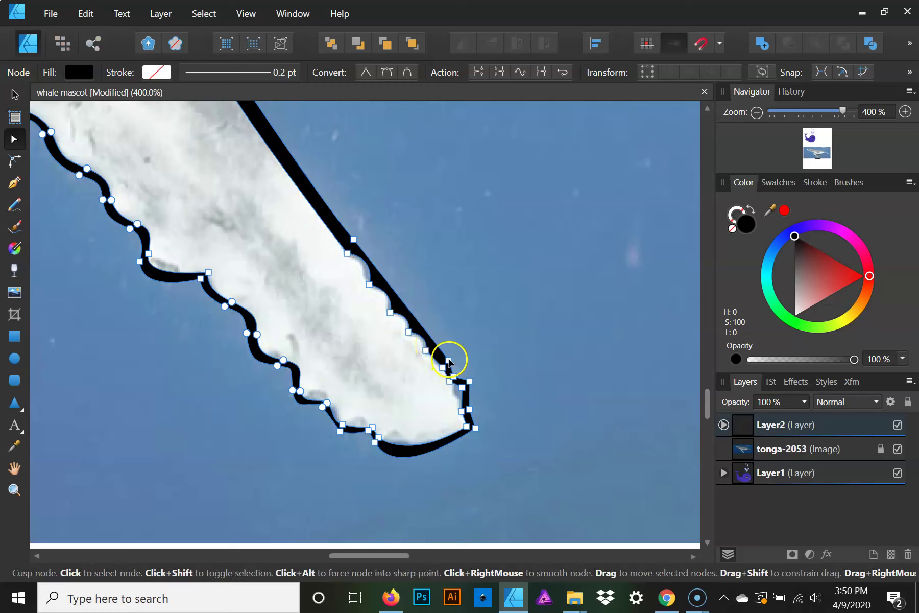
{"action": "key", "text": "Delete"}
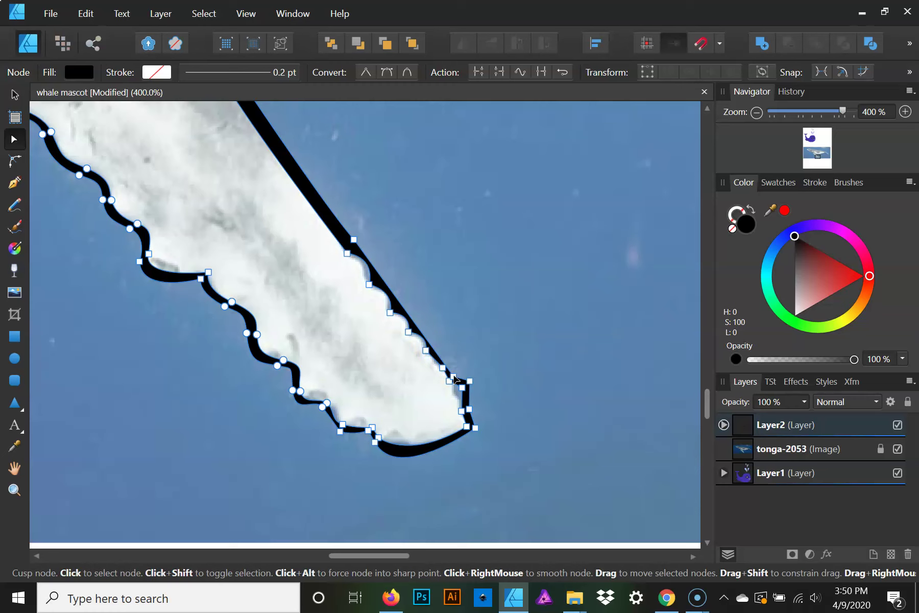
{"action": "left_click_drag", "start_coordinate": [454, 377], "coordinate": [461, 366]}
{"action": "key", "text": "Delete"}
- Remove the remaining wobbly upper-edge nodes and straighten that edge's curve
{"action": "left_click", "coordinate": [369, 284]}
{"action": "key", "text": "Delete"}
{"action": "left_click", "coordinate": [390, 312]}
{"action": "key", "text": "Delete"}
{"action": "left_click", "coordinate": [408, 331]}
{"action": "key", "text": "Delete"}
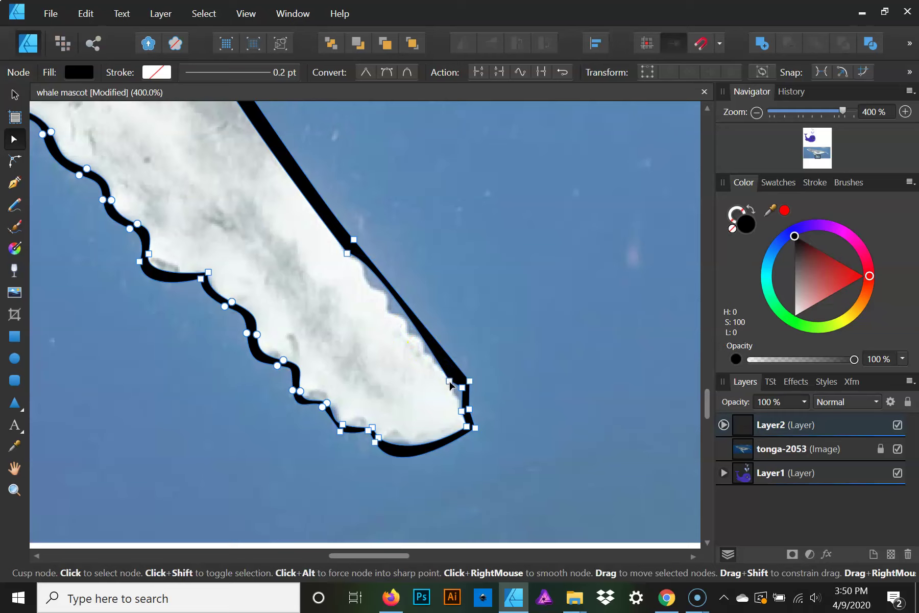
{"action": "key", "text": "Delete"}
{"action": "left_click", "coordinate": [347, 254]}
{"action": "left_click_drag", "start_coordinate": [388, 293], "coordinate": [396, 317]}
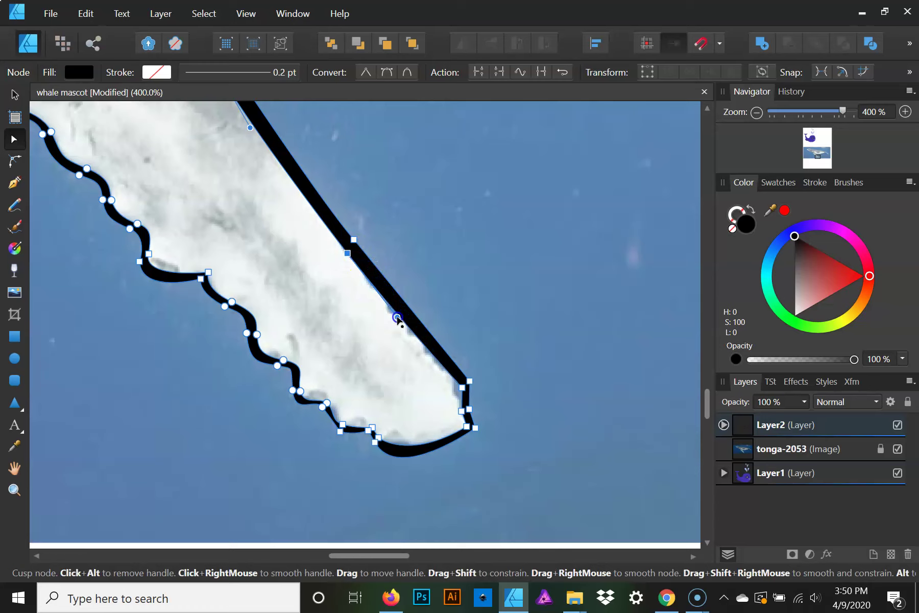
- Move the flipper tip's lower end node slightly right
{"action": "left_click", "coordinate": [473, 381]}
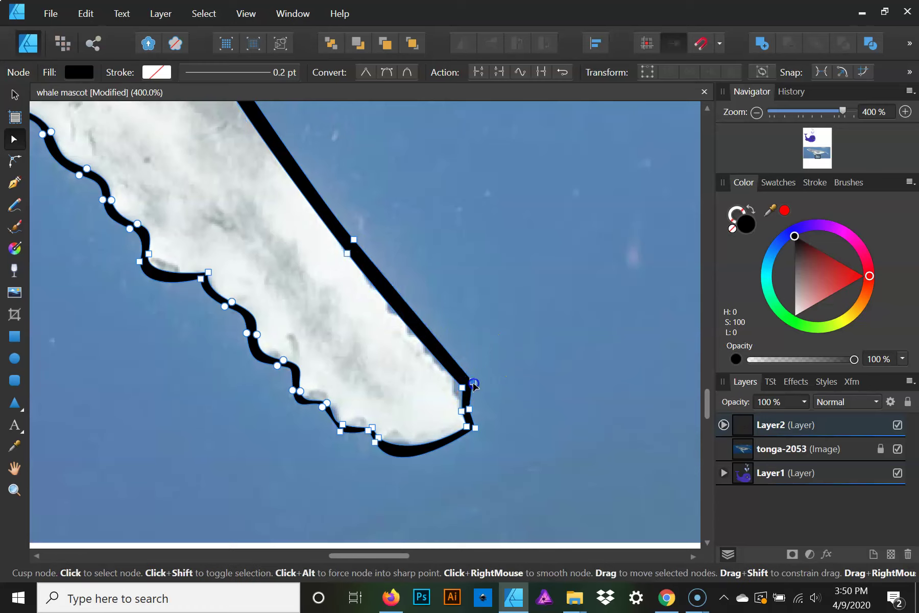
{"action": "left_click", "coordinate": [469, 410]}
{"action": "left_click_drag", "start_coordinate": [475, 427], "coordinate": [481, 427]}
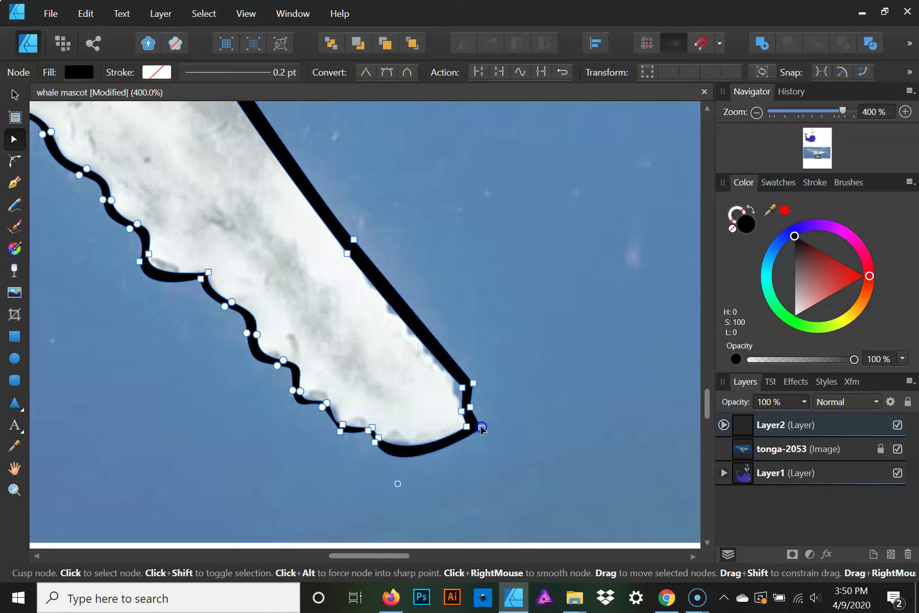
{"action": "left_click", "coordinate": [396, 437]}
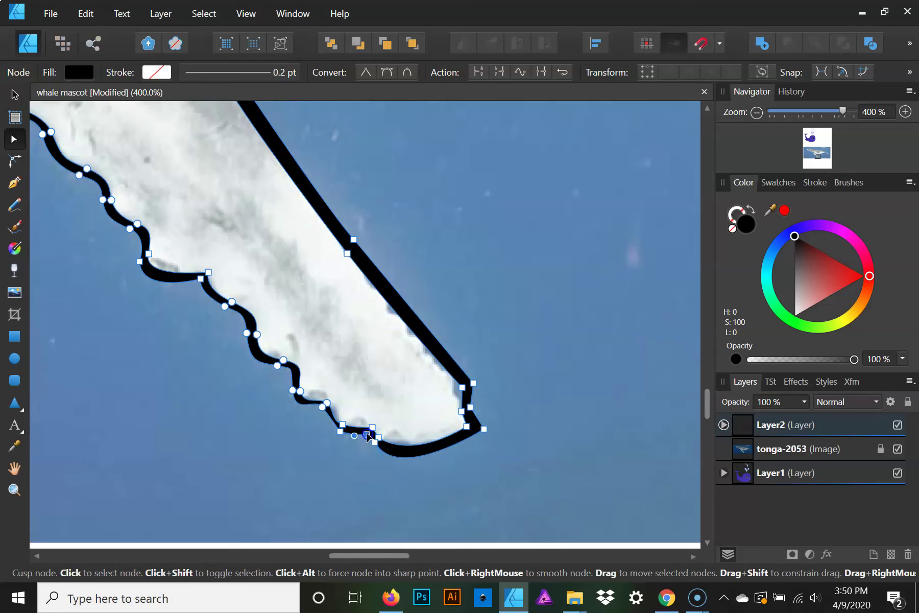
- Reposition the scallop nodes along the flipper's lower edge to match the photo
{"action": "left_click", "coordinate": [374, 443]}
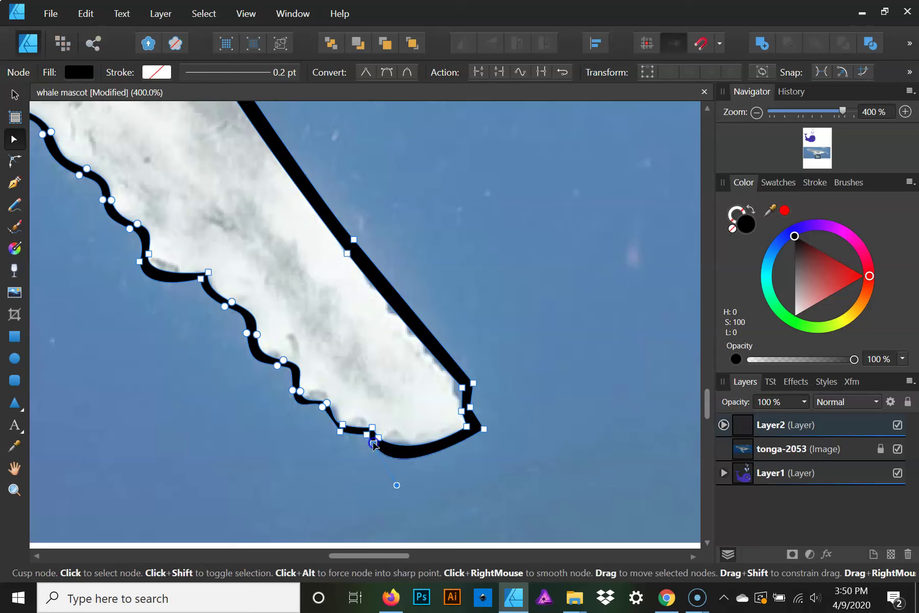
{"action": "left_click", "coordinate": [340, 432]}
{"action": "left_click_drag", "start_coordinate": [336, 434], "coordinate": [325, 413]}
{"action": "left_click", "coordinate": [323, 406]}
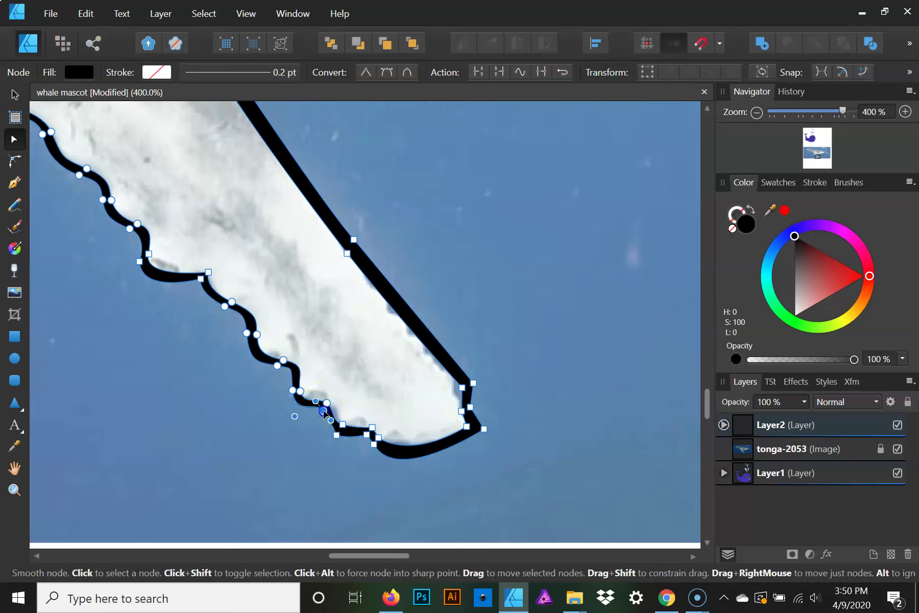
{"action": "left_click", "coordinate": [291, 390]}
{"action": "left_click_drag", "start_coordinate": [277, 368], "coordinate": [271, 370]}
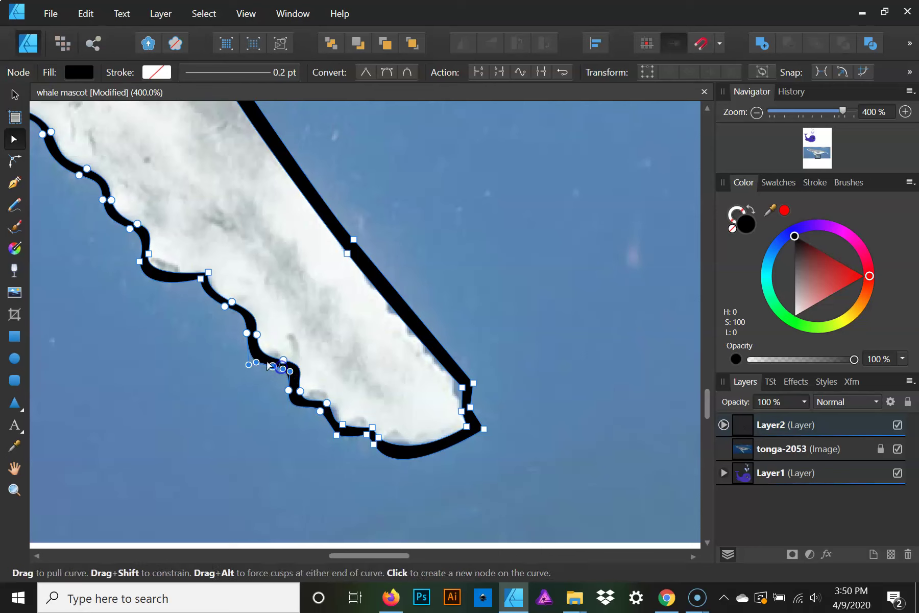
{"action": "left_click", "coordinate": [245, 333]}
{"action": "left_click_drag", "start_coordinate": [246, 335], "coordinate": [242, 336]}
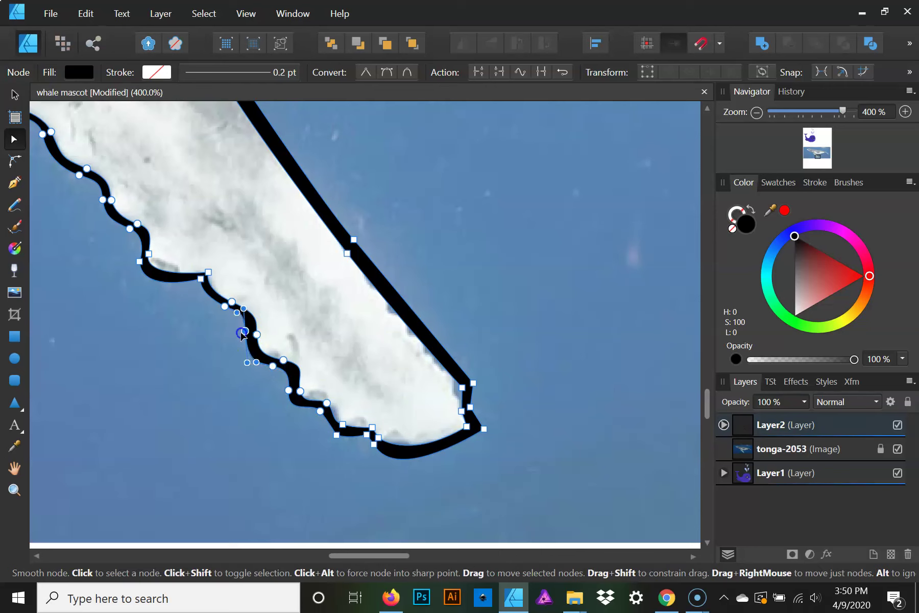
- Add a node on the lower-edge curve and shift the leftmost scallop node down-left
{"action": "left_click", "coordinate": [220, 311]}
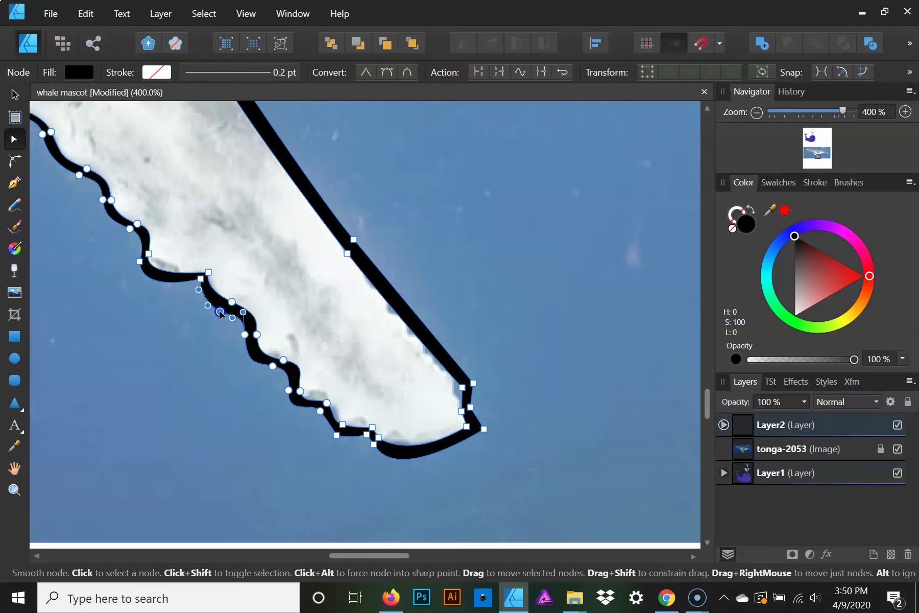
{"action": "left_click", "coordinate": [202, 279]}
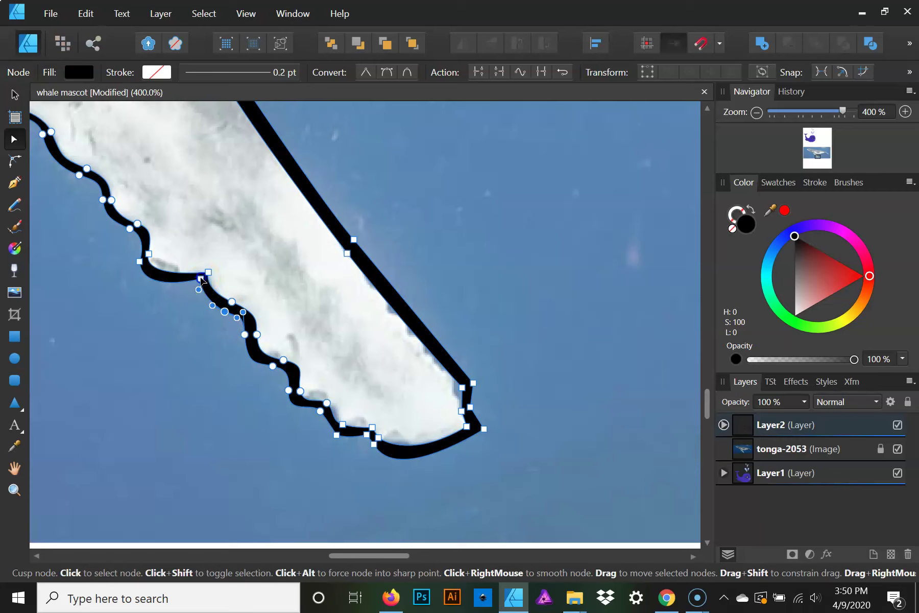
{"action": "left_click", "coordinate": [140, 262]}
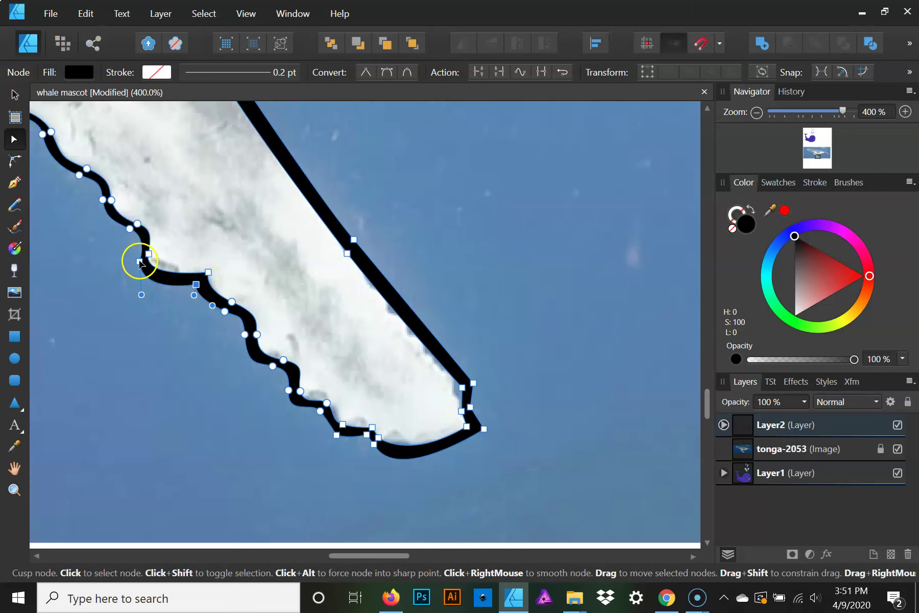
{"action": "left_click", "coordinate": [131, 230]}
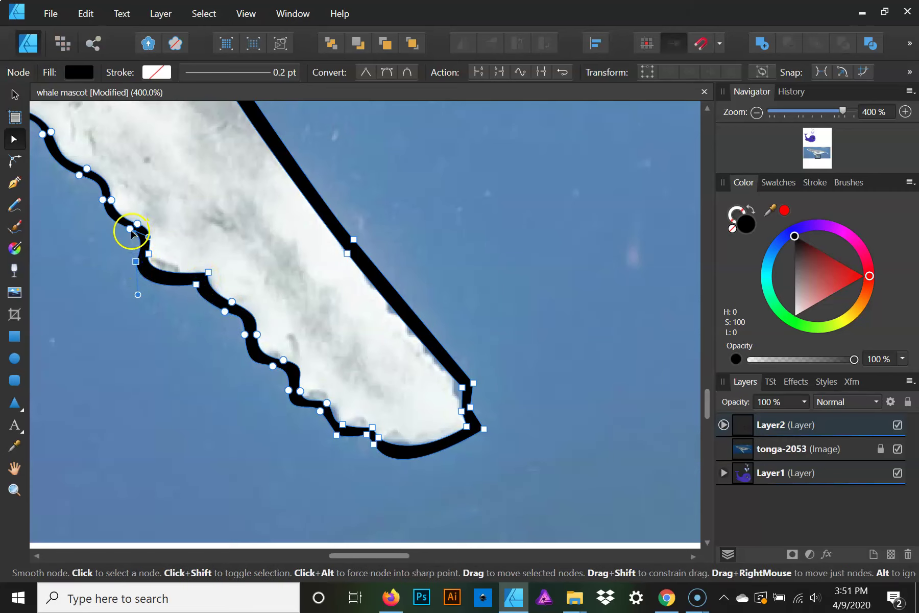
{"action": "left_click_drag", "start_coordinate": [128, 234], "coordinate": [125, 236]}
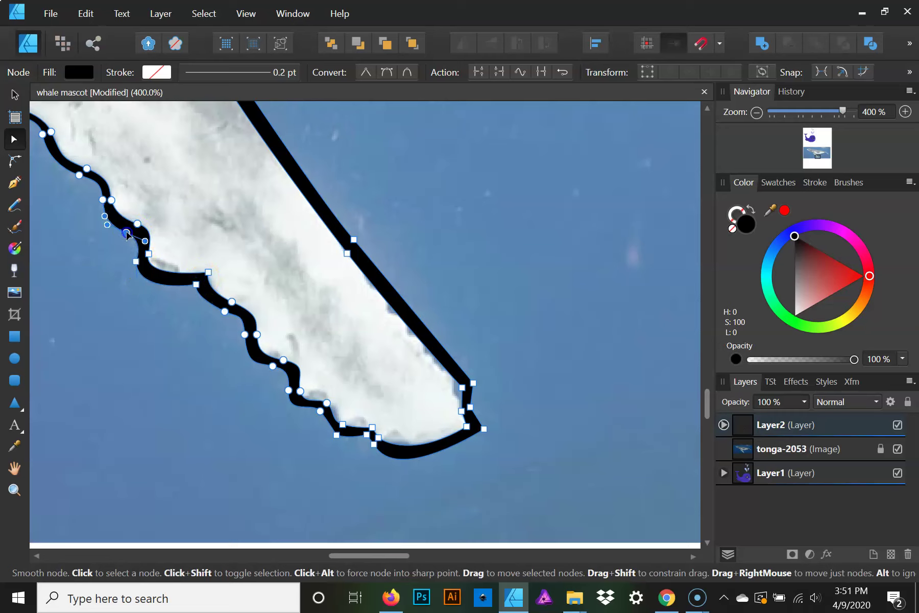
- Round the tip by pulling its cusp node down and nudging the upper corner right
{"action": "left_click", "coordinate": [327, 403]}
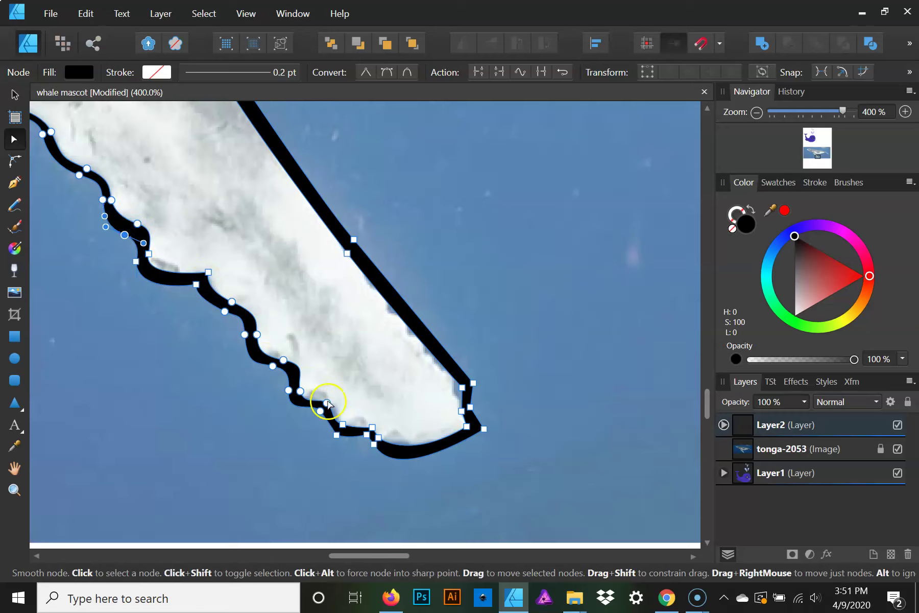
{"action": "left_click", "coordinate": [367, 434]}
{"action": "mouse_move", "coordinate": [369, 438]}
{"action": "left_mouse_down"}
{"action": "mouse_move", "coordinate": [361, 445]}
{"action": "mouse_move", "coordinate": [370, 453]}
{"action": "left_mouse_up"}
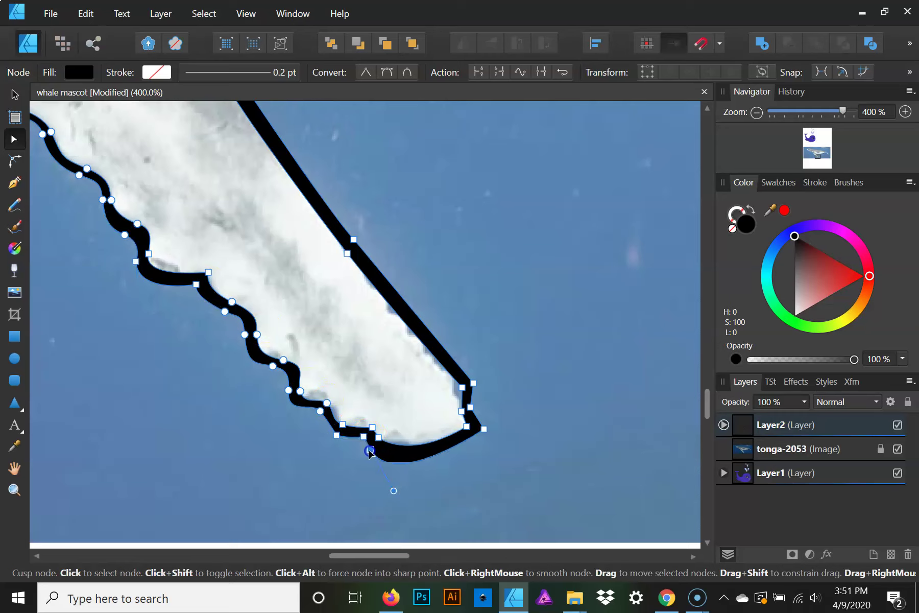
{"action": "left_click", "coordinate": [484, 427]}
{"action": "left_click_drag", "start_coordinate": [474, 383], "coordinate": [482, 382]}
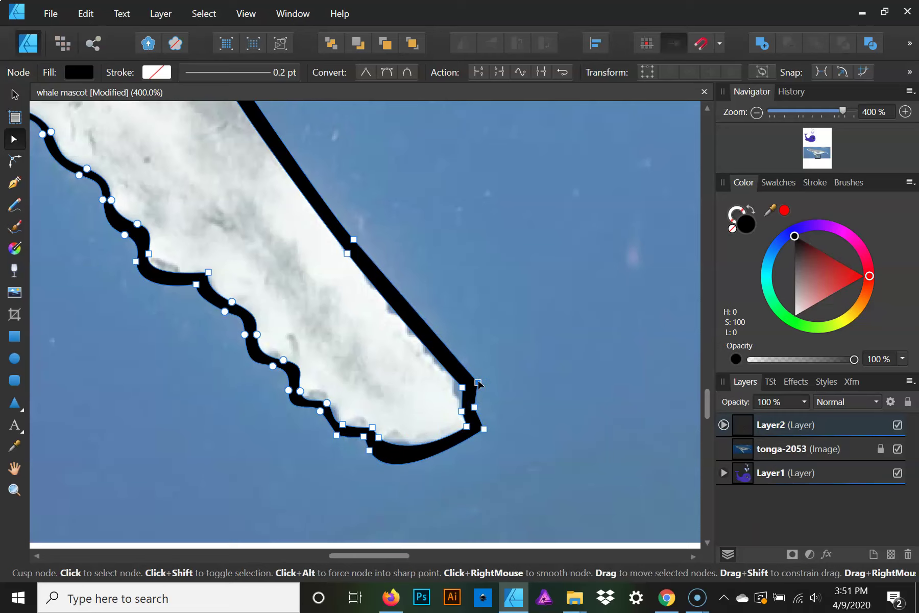
{"action": "mouse_move", "coordinate": [252, 312]}
{"action": "left_mouse_down"}
{"action": "mouse_move", "coordinate": [411, 374]}
{"action": "mouse_move", "coordinate": [338, 334]}
{"action": "mouse_move", "coordinate": [361, 327]}
{"action": "mouse_move", "coordinate": [333, 309]}
{"action": "left_mouse_up"}
- Reshape the curve where the flipper's base meets the body
{"action": "left_click", "coordinate": [307, 262]}
{"action": "left_click_drag", "start_coordinate": [305, 264], "coordinate": [298, 261]}
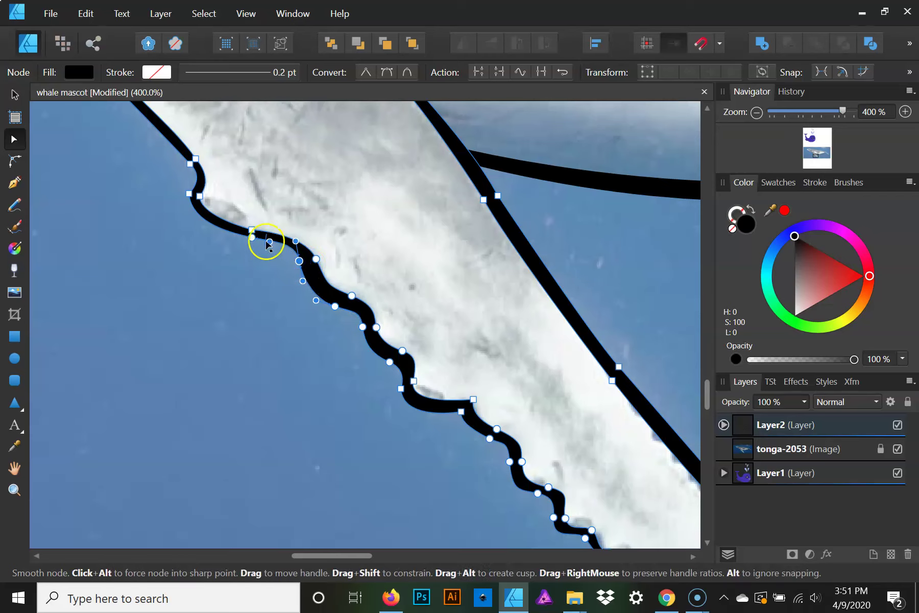
{"action": "mouse_move", "coordinate": [248, 235]}
{"action": "left_mouse_down"}
{"action": "mouse_move", "coordinate": [310, 338]}
{"action": "mouse_move", "coordinate": [306, 306]}
{"action": "left_mouse_up"}
{"action": "left_click", "coordinate": [316, 308]}
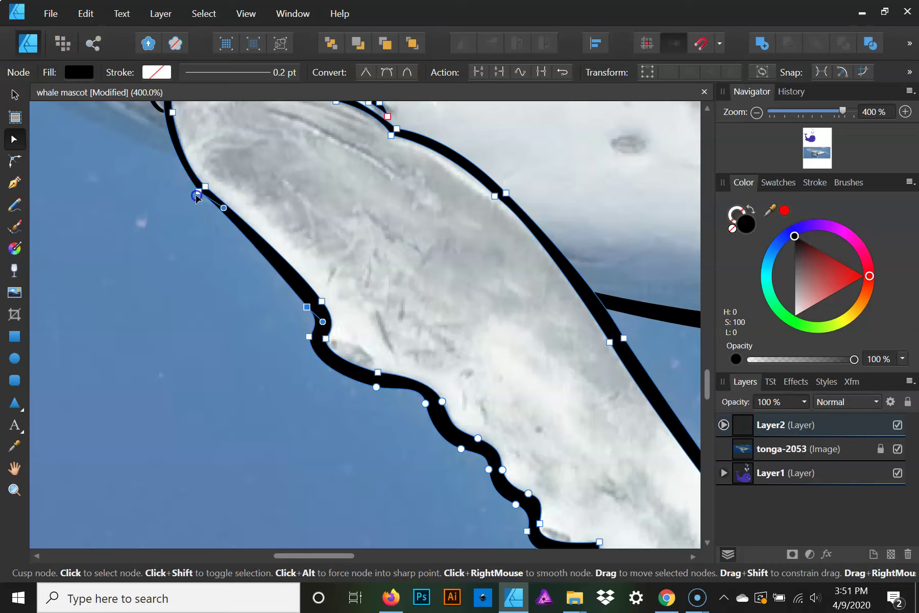
{"action": "left_click_drag", "start_coordinate": [191, 196], "coordinate": [288, 385]}
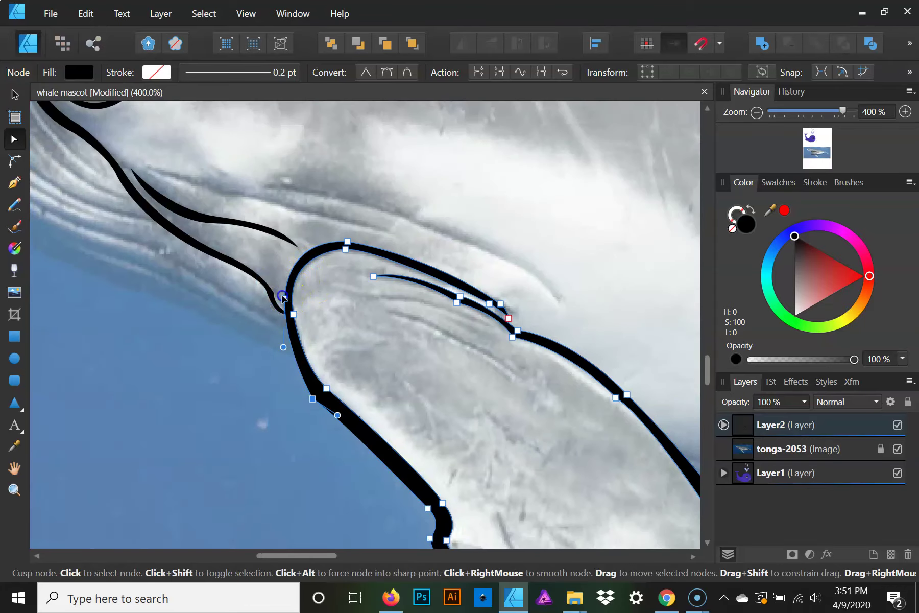
{"action": "left_click_drag", "start_coordinate": [282, 297], "coordinate": [280, 297]}
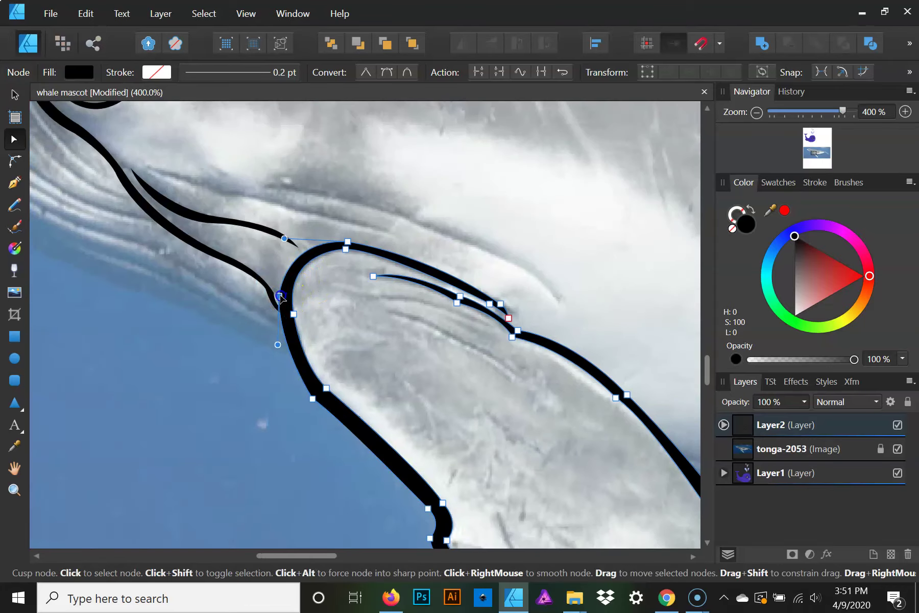
- Check the nodes of the upper head curve, then deselect it
{"action": "left_click", "coordinate": [341, 238]}
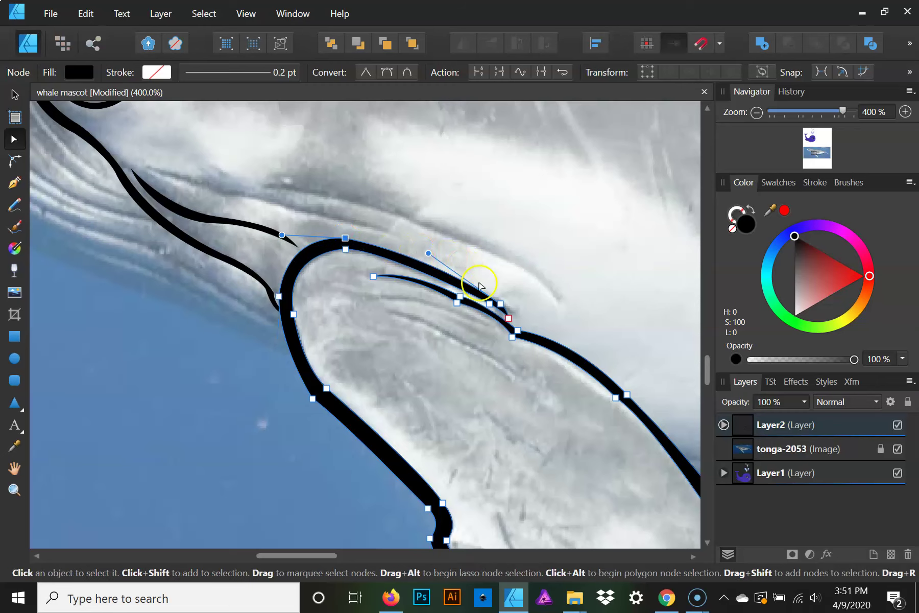
{"action": "left_click", "coordinate": [502, 303]}
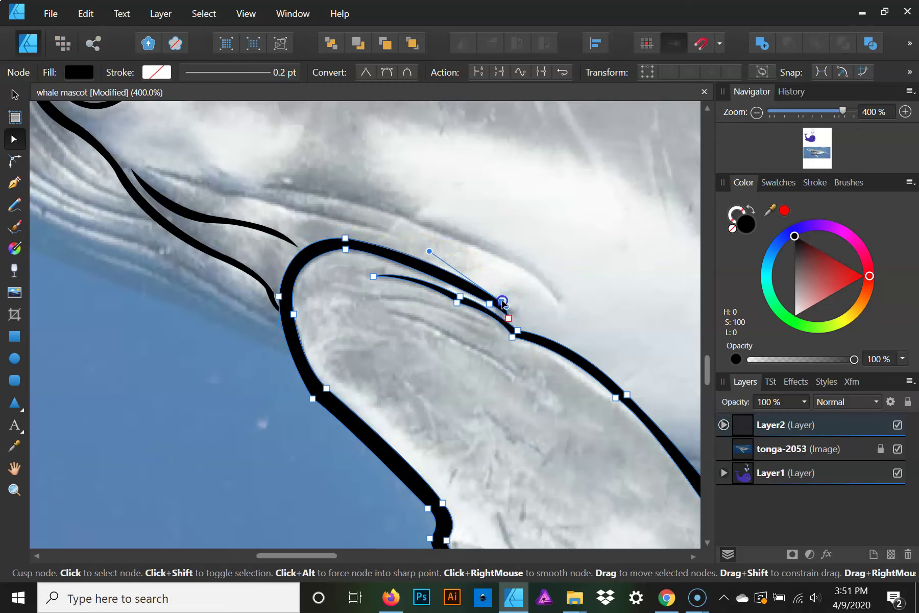
{"action": "left_click", "coordinate": [519, 325]}
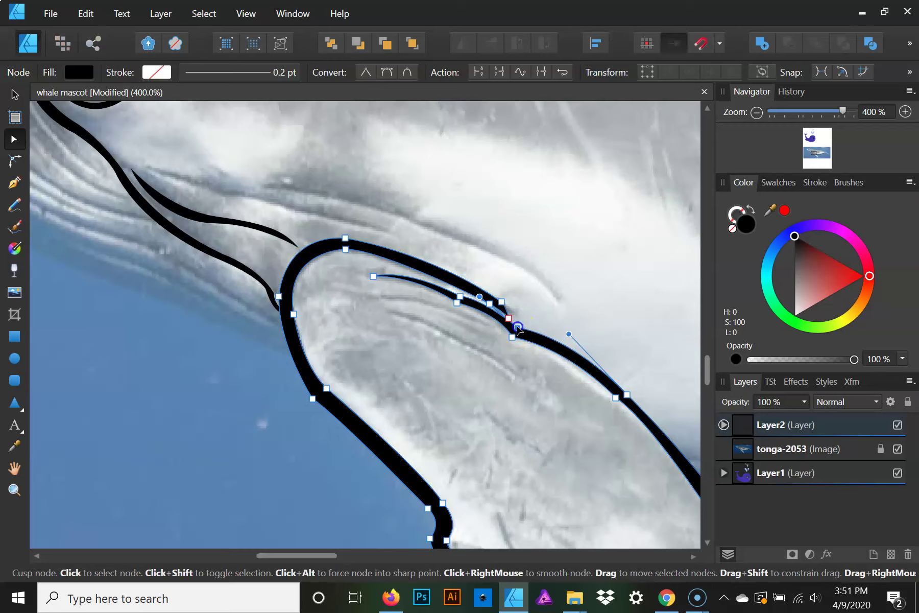
{"action": "left_click", "coordinate": [546, 414]}
- Pan across the whale to bring the long flipper into view
{"action": "mouse_move", "coordinate": [550, 418]}
{"action": "left_mouse_down"}
{"action": "mouse_move", "coordinate": [176, 221]}
{"action": "mouse_move", "coordinate": [414, 320]}
{"action": "mouse_move", "coordinate": [263, 357]}
{"action": "left_mouse_up"}
{"action": "left_click_drag", "start_coordinate": [433, 298], "coordinate": [193, 310]}
{"action": "left_click_drag", "start_coordinate": [496, 301], "coordinate": [181, 304]}
{"action": "mouse_move", "coordinate": [480, 287]}
{"action": "left_mouse_down"}
{"action": "mouse_move", "coordinate": [448, 302]}
{"action": "mouse_move", "coordinate": [292, 316]}
{"action": "left_mouse_up"}
{"action": "mouse_move", "coordinate": [452, 296]}
{"action": "left_mouse_down"}
{"action": "mouse_move", "coordinate": [261, 268]}
{"action": "mouse_move", "coordinate": [283, 266]}
{"action": "left_mouse_up"}
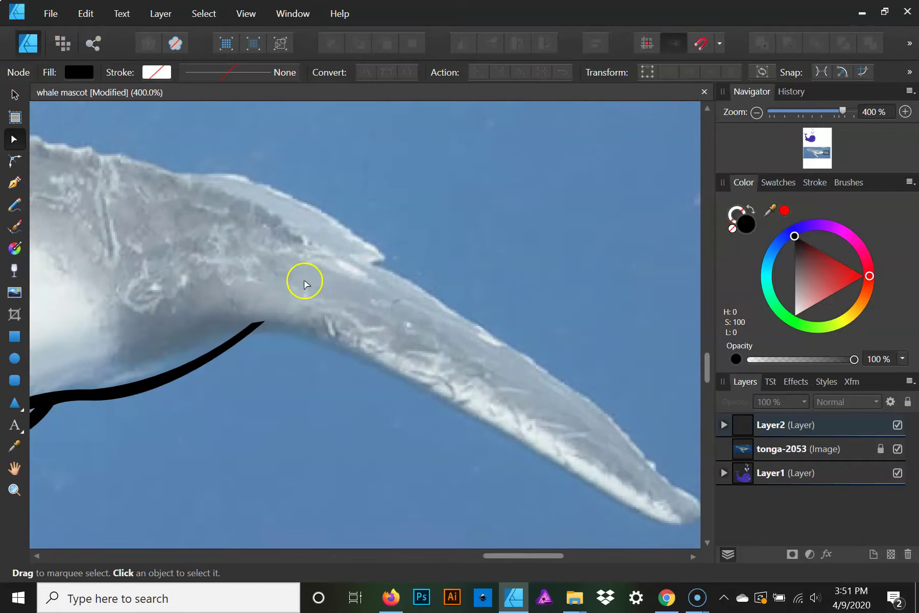
- Start a Pen curve under the flipper, then abandon that first attempt
{"action": "key", "text": "p"}
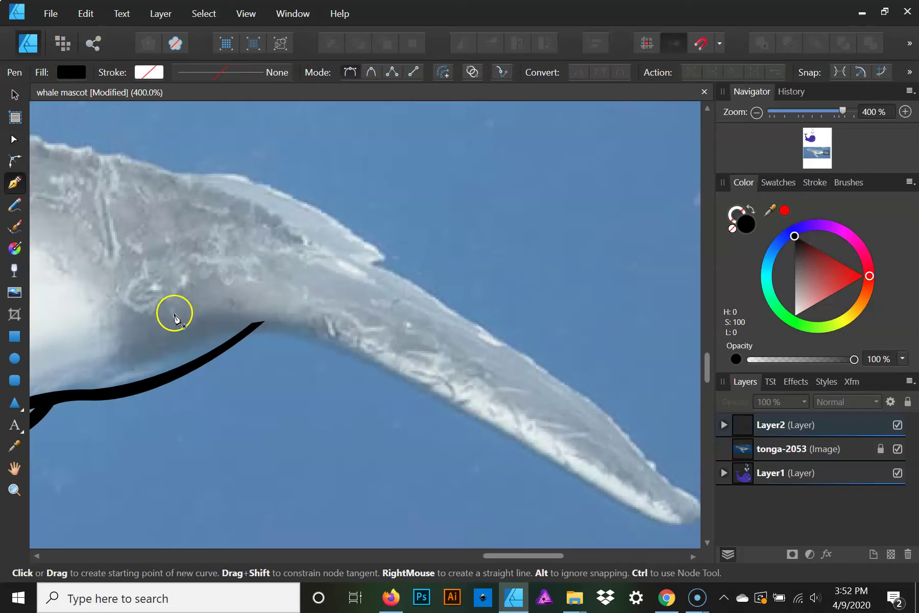
{"action": "left_click", "coordinate": [175, 312]}
{"action": "left_click_drag", "start_coordinate": [328, 334], "coordinate": [371, 343]}
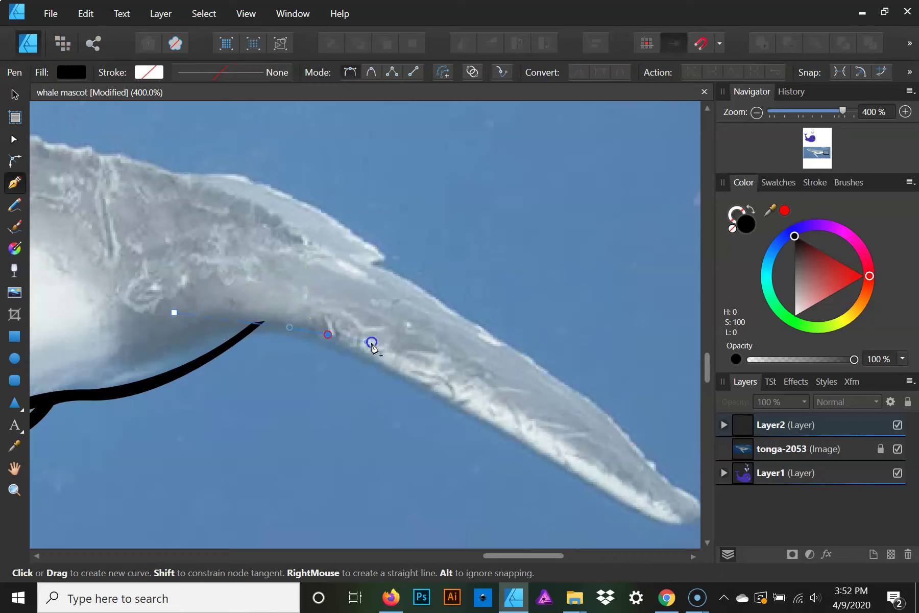
{"action": "left_click", "coordinate": [394, 349], "text": "ctrl"}
{"action": "left_click", "coordinate": [262, 322]}
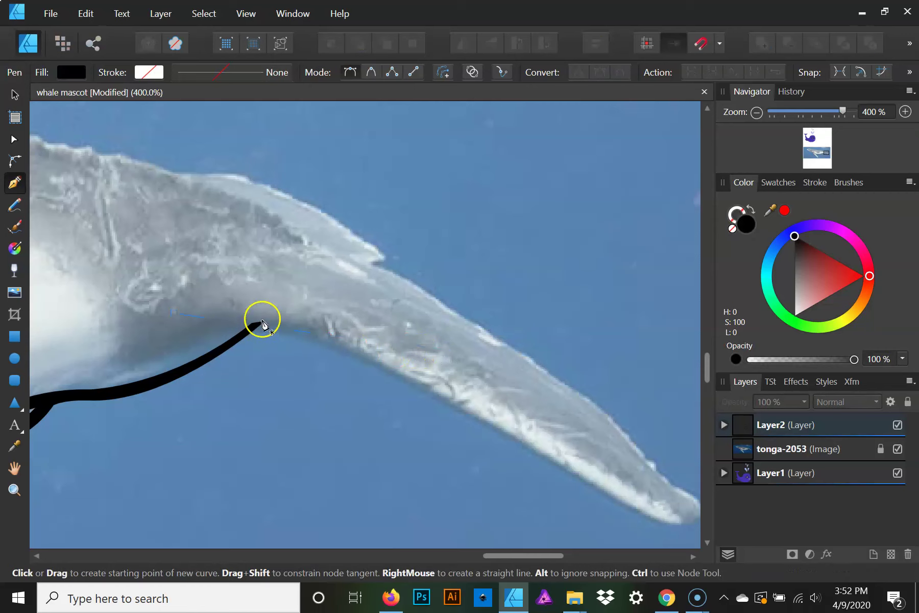
- Trace the flipper's lower edge from the body with curved, sharp-cornered nodes
{"action": "left_click", "coordinate": [176, 297]}
{"action": "left_click_drag", "start_coordinate": [273, 323], "coordinate": [307, 318]}
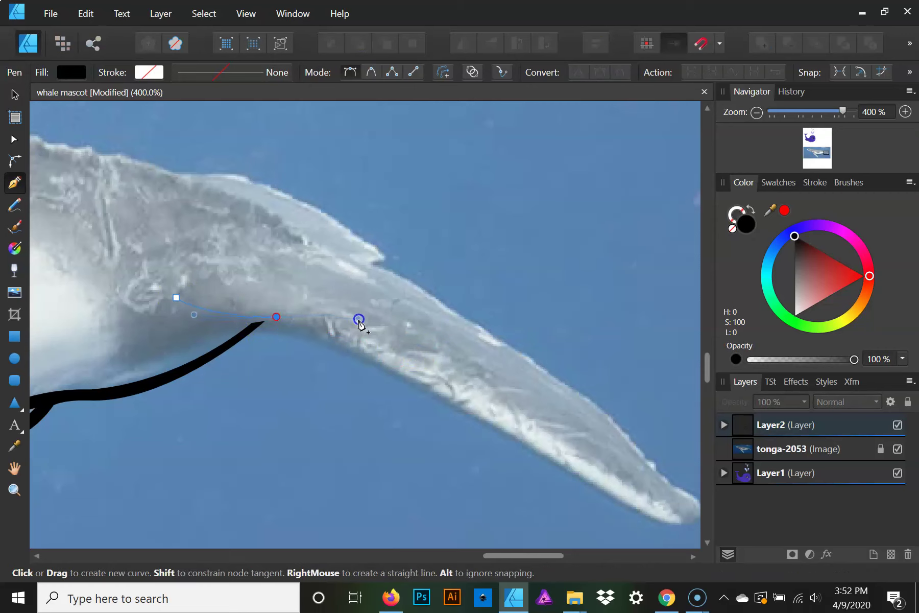
{"action": "left_click", "coordinate": [276, 316]}
{"action": "left_click_drag", "start_coordinate": [388, 363], "coordinate": [459, 412]}
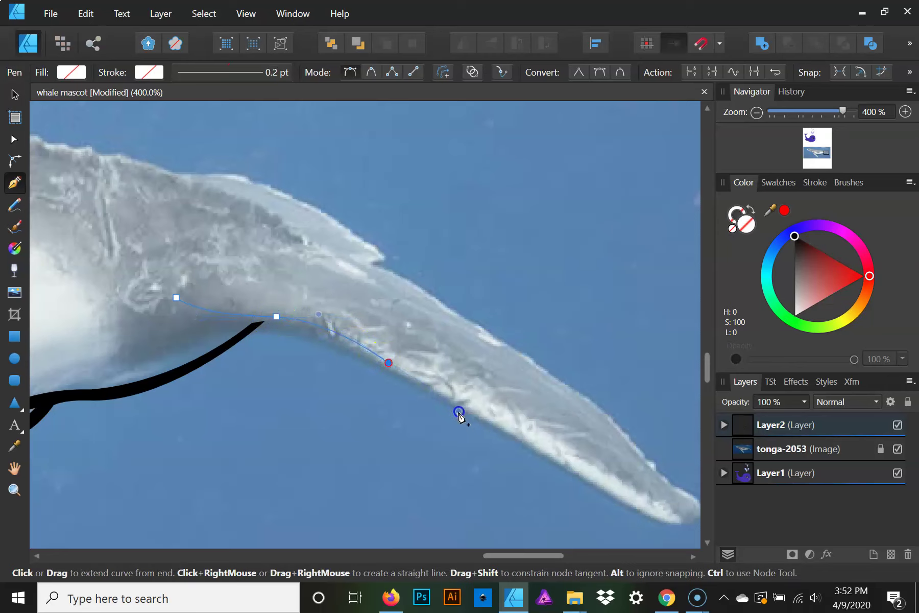
{"action": "left_click", "coordinate": [389, 364]}
- Extend the outline to the flipper tip and round it with a corner node
{"action": "left_click_drag", "start_coordinate": [498, 390], "coordinate": [319, 278]}
{"action": "left_click_drag", "start_coordinate": [498, 411], "coordinate": [551, 414]}
{"action": "left_click", "coordinate": [499, 411]}
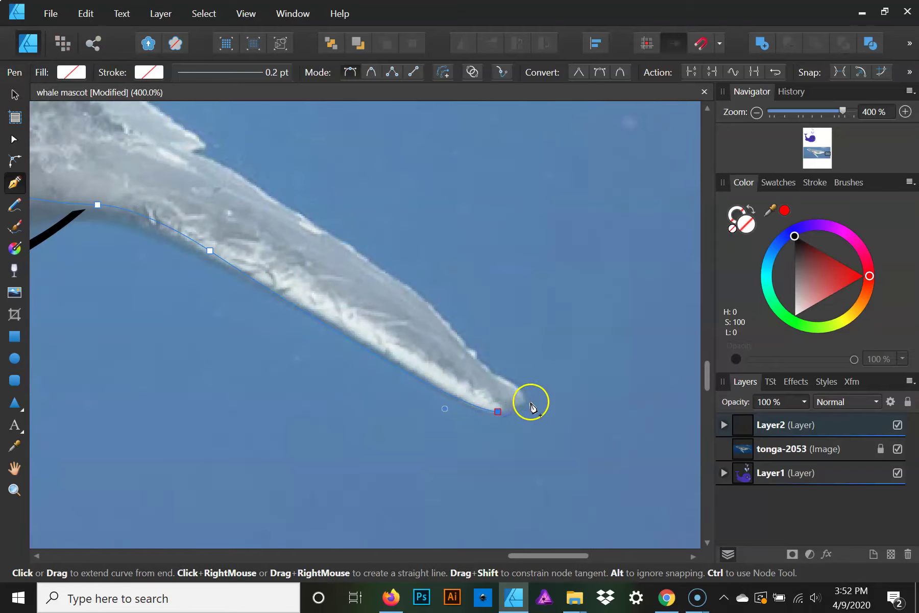
{"action": "left_click", "coordinate": [531, 402]}
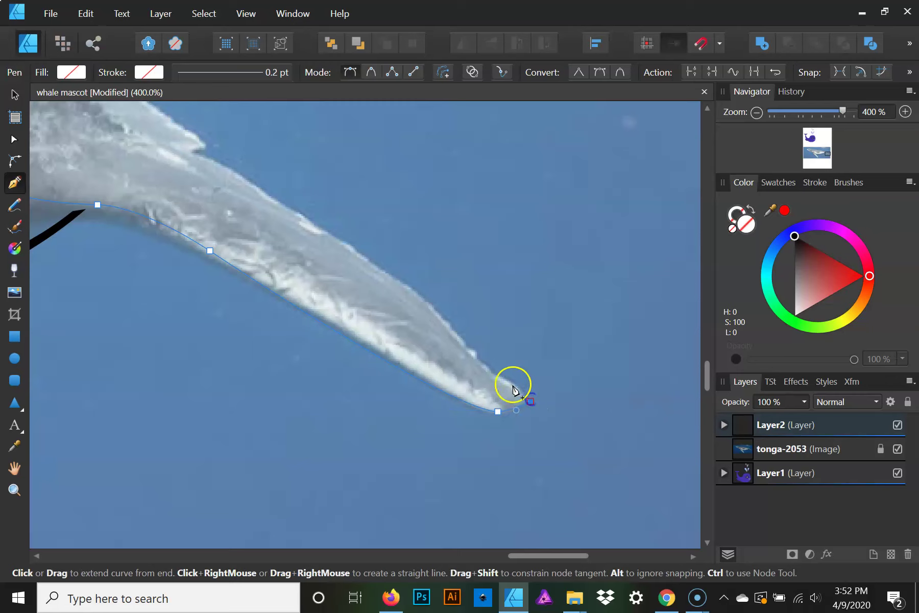
{"action": "left_click", "coordinate": [494, 372]}
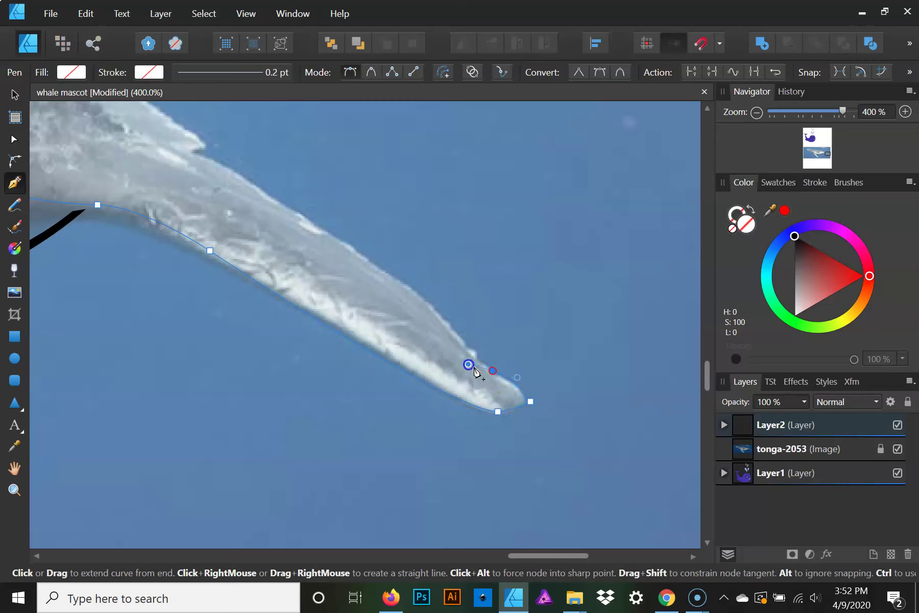
- Continue the outline back along the flipper's upper edge with corner nodes
{"action": "left_click_drag", "start_coordinate": [493, 373], "coordinate": [612, 459]}
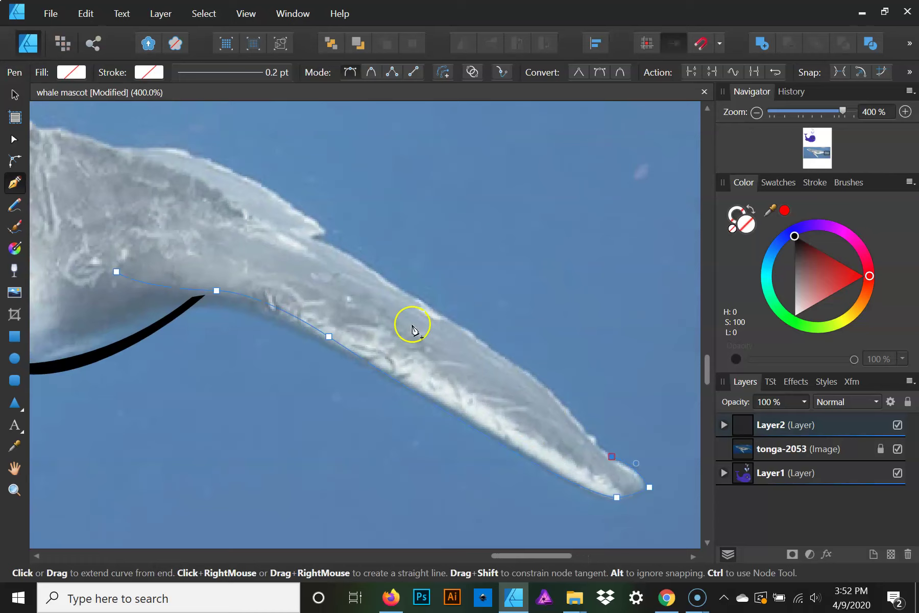
{"action": "left_click_drag", "start_coordinate": [309, 235], "coordinate": [201, 203]}
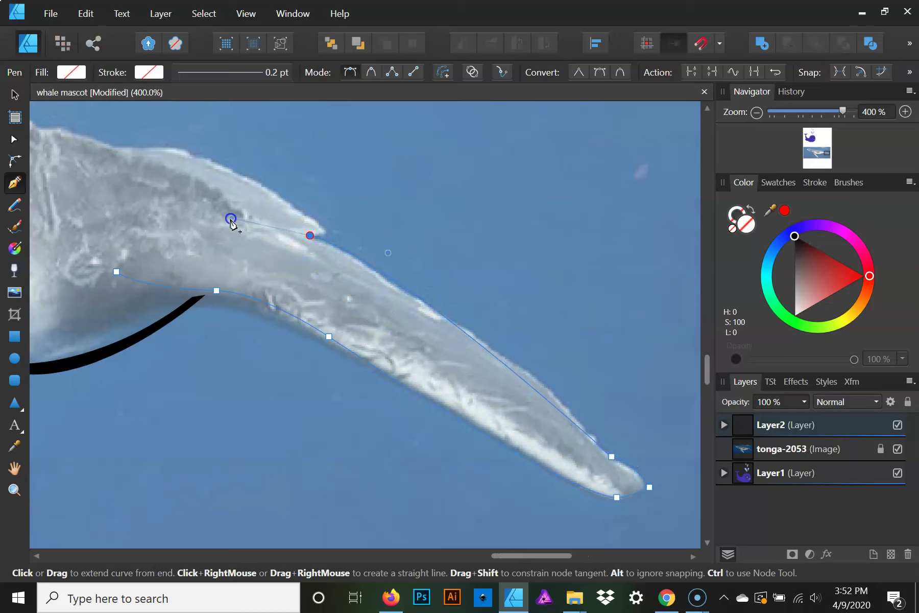
{"action": "left_click", "coordinate": [310, 235]}
{"action": "left_click_drag", "start_coordinate": [314, 232], "coordinate": [559, 347]}
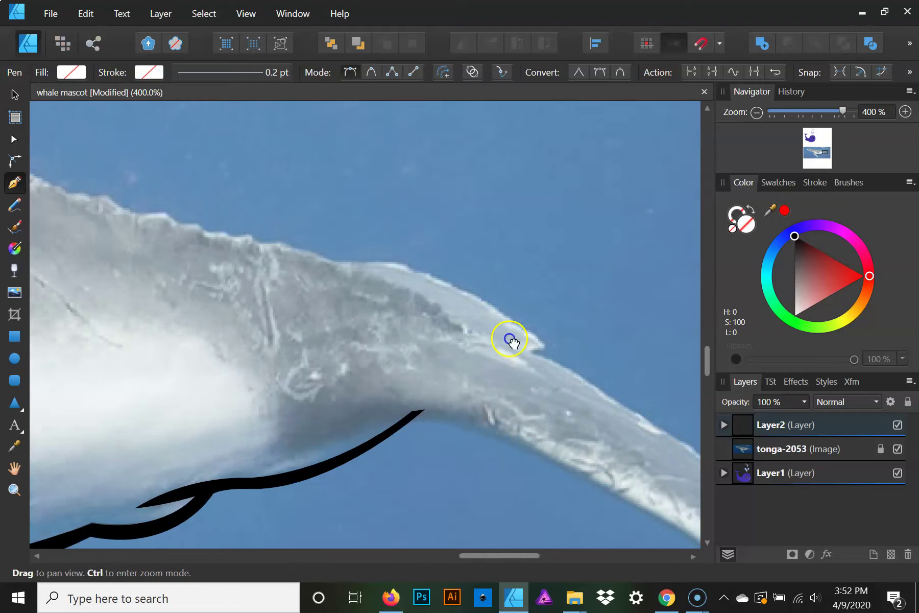
{"action": "mouse_move", "coordinate": [407, 267]}
{"action": "left_mouse_down"}
{"action": "mouse_move", "coordinate": [373, 262]}
{"action": "mouse_move", "coordinate": [347, 194]}
{"action": "left_mouse_up"}
{"action": "left_click", "coordinate": [407, 267]}
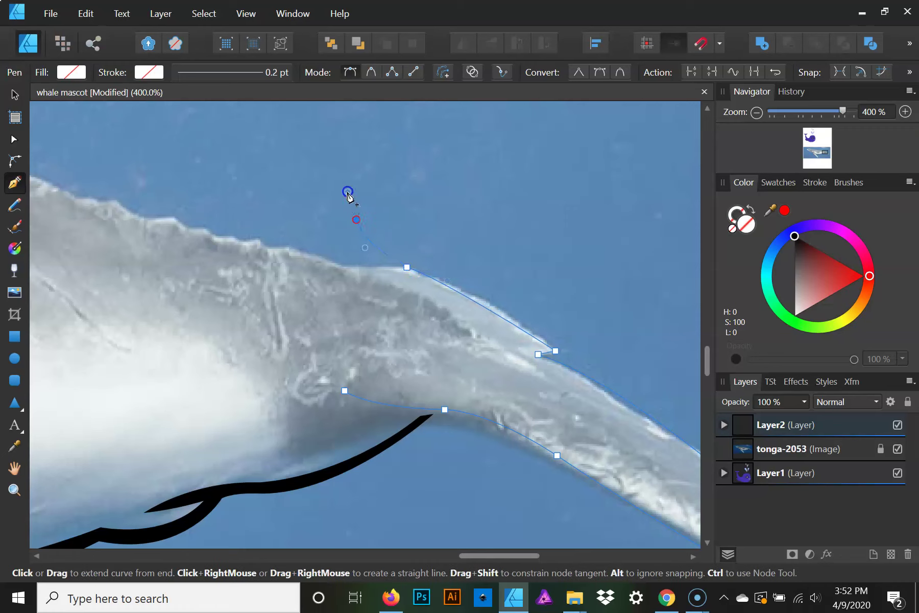
- Add nodes around the small bump on the upper edge, undoing one misplaced node
{"action": "left_click", "coordinate": [349, 222]}
{"action": "left_click", "coordinate": [335, 225]}
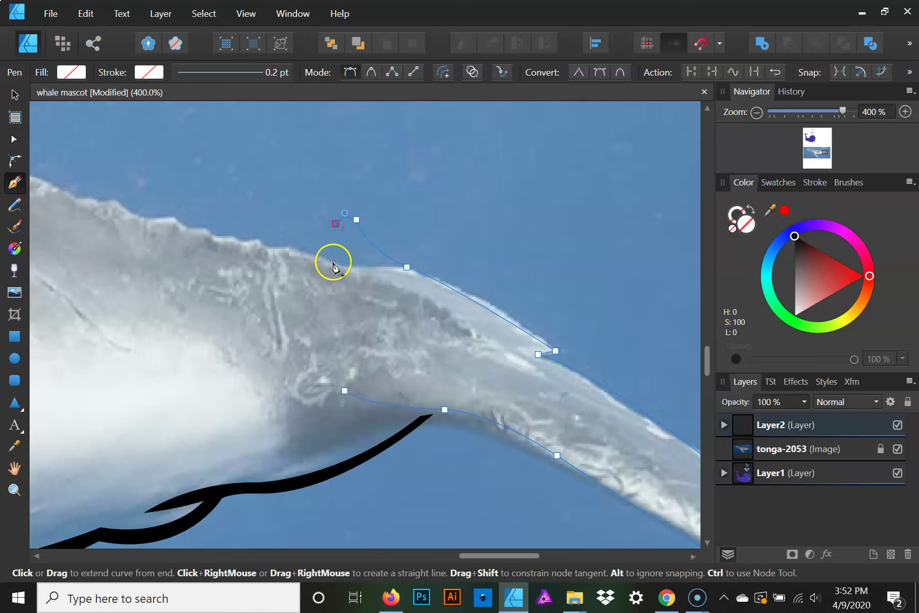
{"action": "left_click", "coordinate": [333, 266]}
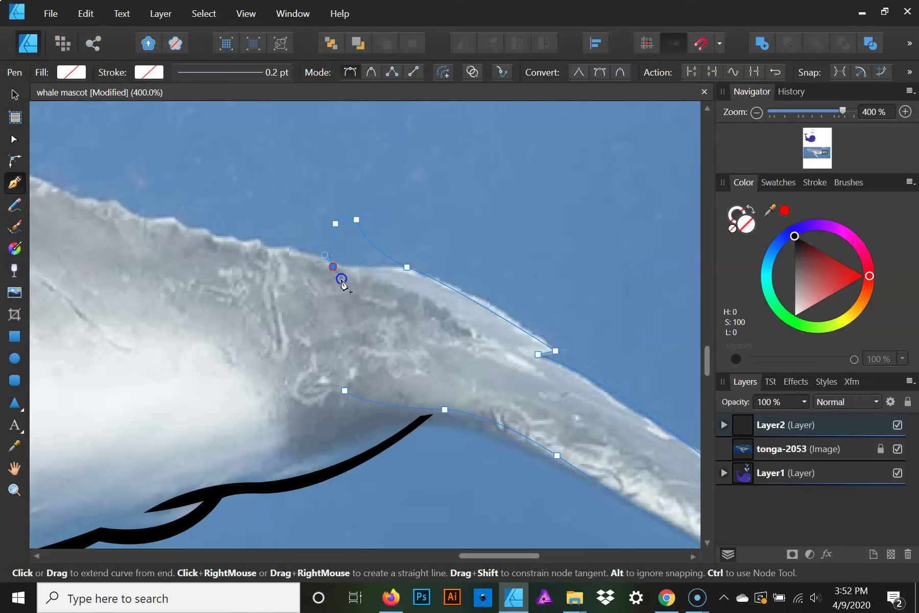
{"action": "key", "text": "ctrl+z"}
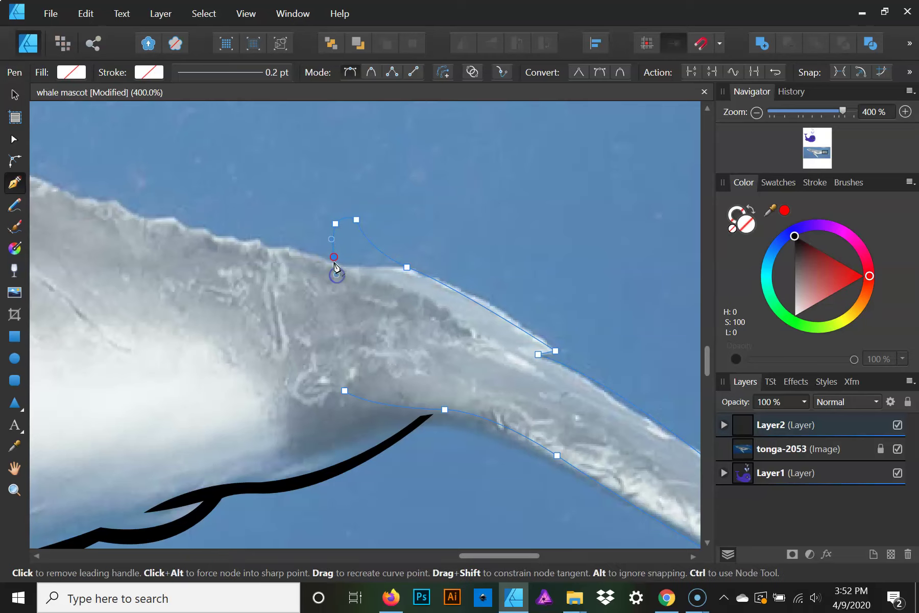
{"action": "left_click", "coordinate": [333, 261]}
{"action": "left_click", "coordinate": [334, 207]}
{"action": "left_click", "coordinate": [362, 221]}
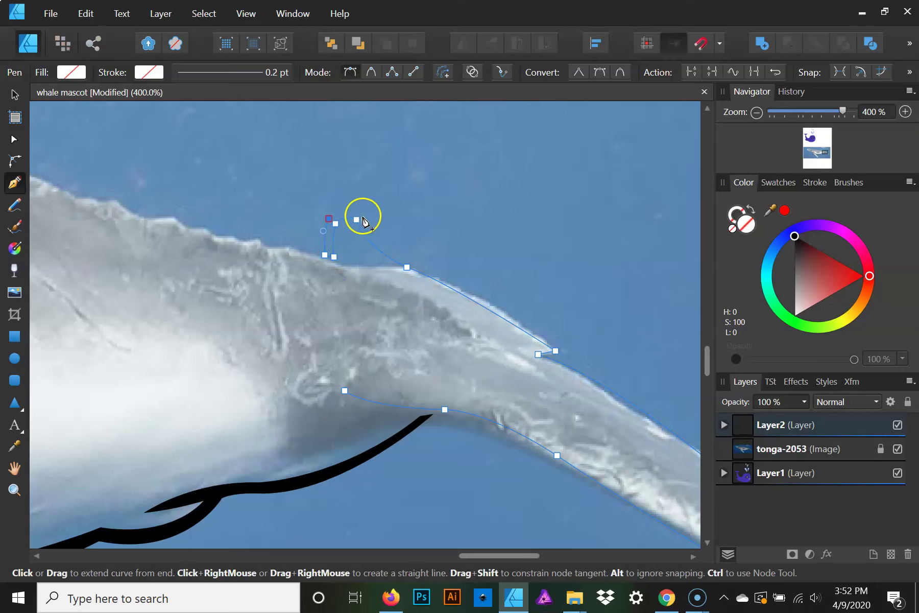
{"action": "left_click_drag", "start_coordinate": [363, 221], "coordinate": [369, 219]}
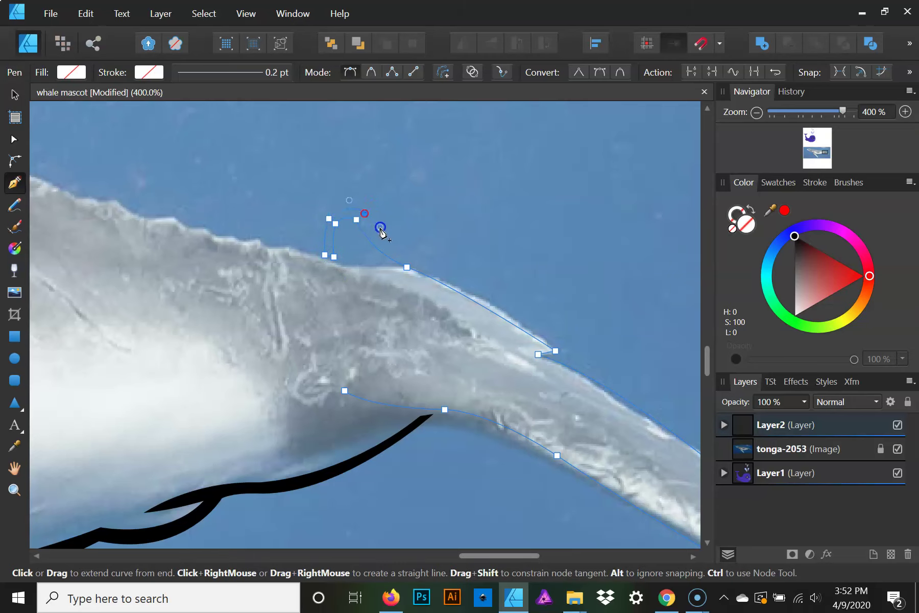
- Curve the outline back down along the edge and fix the end node's handles
{"action": "left_click", "coordinate": [412, 262]}
{"action": "left_click_drag", "start_coordinate": [413, 262], "coordinate": [427, 268]}
{"action": "left_click", "coordinate": [413, 259]}
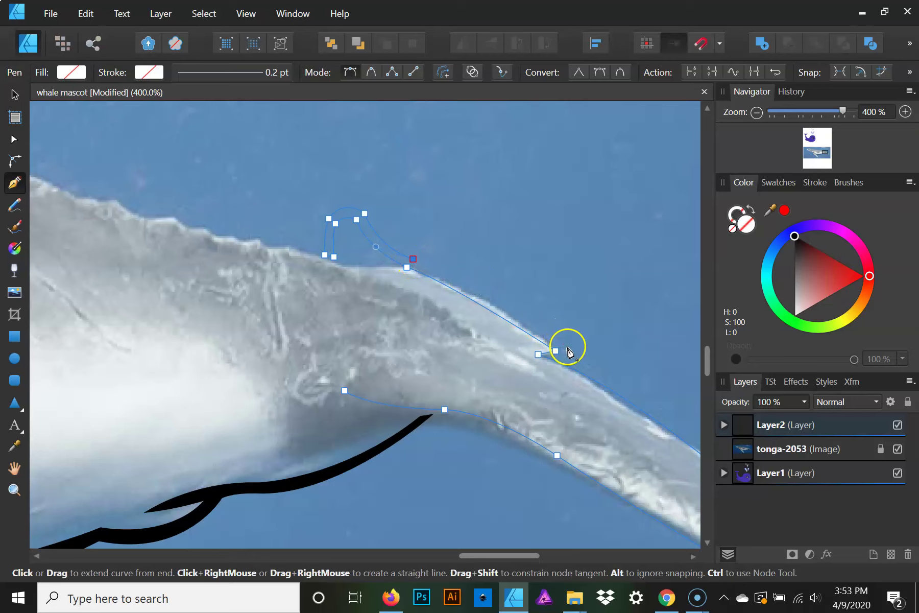
{"action": "key", "text": "ctrl+z"}
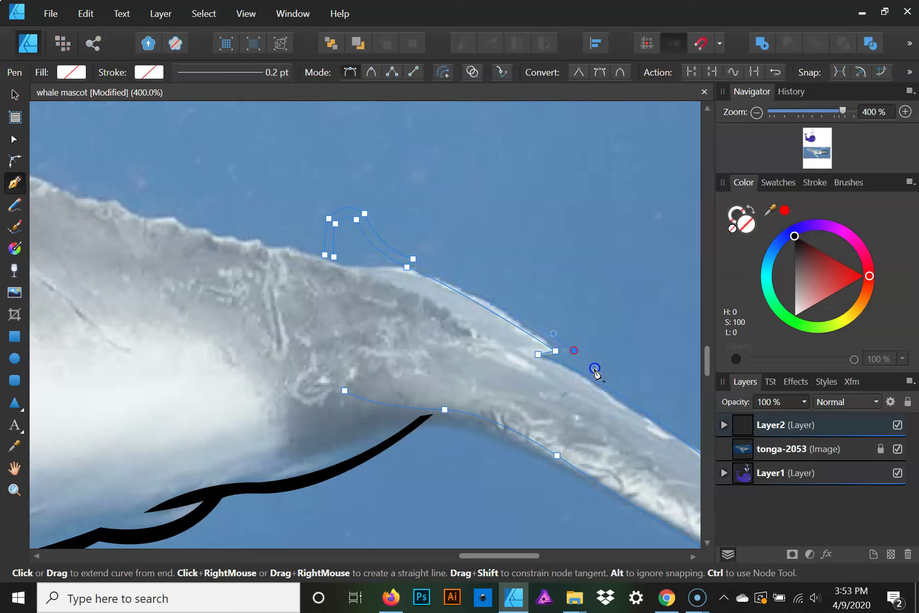
{"action": "left_click", "coordinate": [572, 352]}
{"action": "left_click", "coordinate": [574, 352]}
{"action": "left_click_drag", "start_coordinate": [567, 362], "coordinate": [359, 264]}
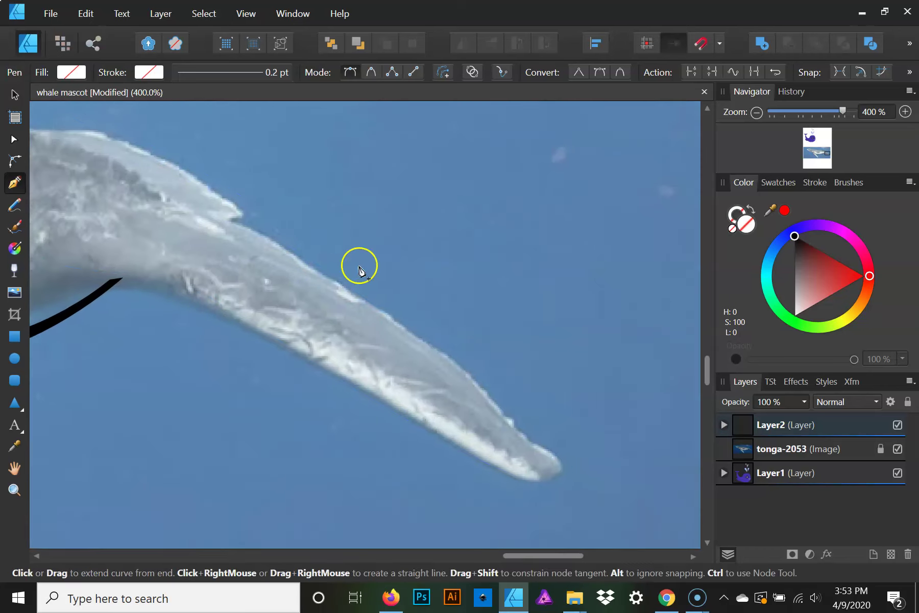
- Reshape the upper edge to hug the flipper and add corner nodes around the tip
{"action": "mouse_move", "coordinate": [537, 429]}
{"action": "left_mouse_down"}
{"action": "mouse_move", "coordinate": [637, 533]}
{"action": "mouse_move", "coordinate": [626, 493]}
{"action": "mouse_move", "coordinate": [649, 530]}
{"action": "left_mouse_up"}
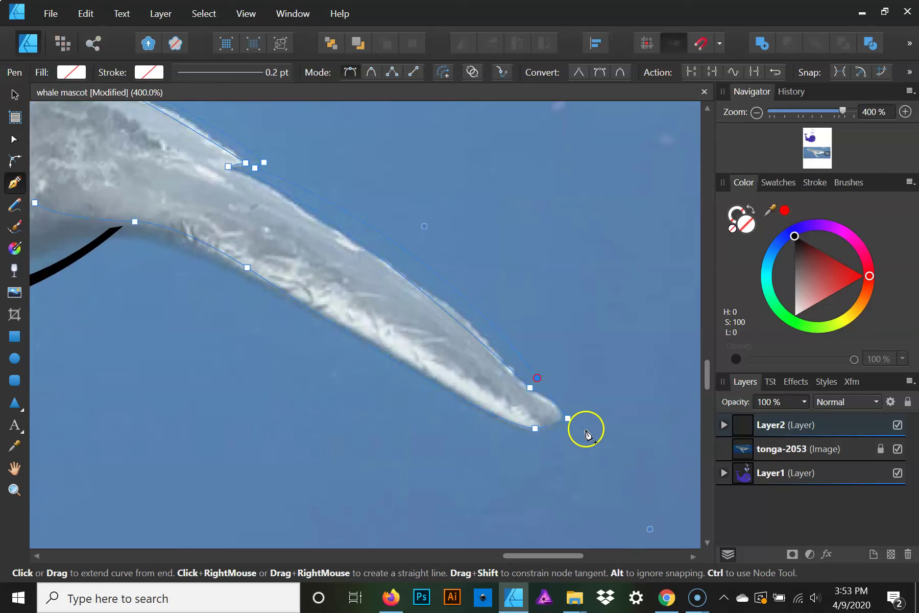
{"action": "key", "text": "a"}
{"action": "left_click_drag", "start_coordinate": [424, 226], "coordinate": [406, 225]}
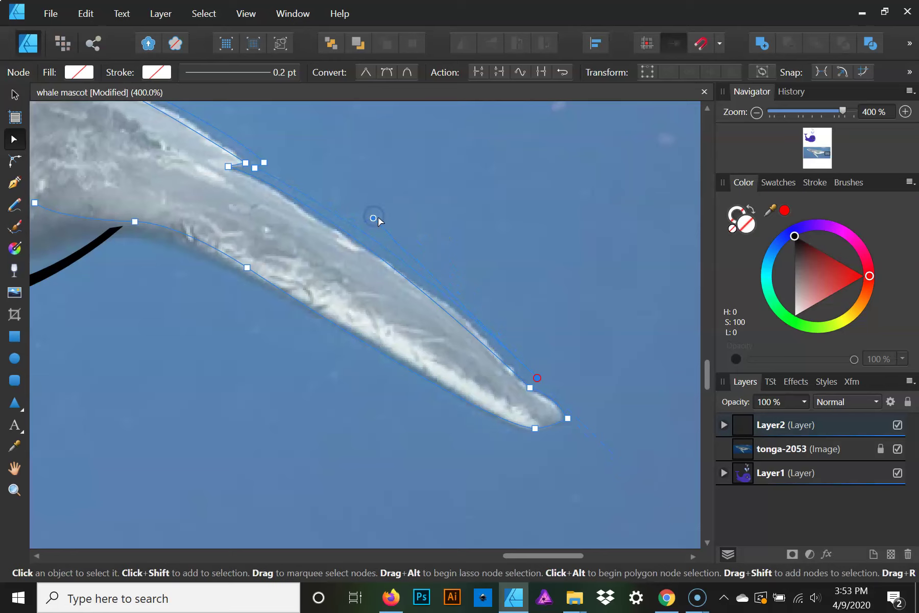
{"action": "key", "text": "p"}
{"action": "left_click_drag", "start_coordinate": [585, 416], "coordinate": [583, 440]}
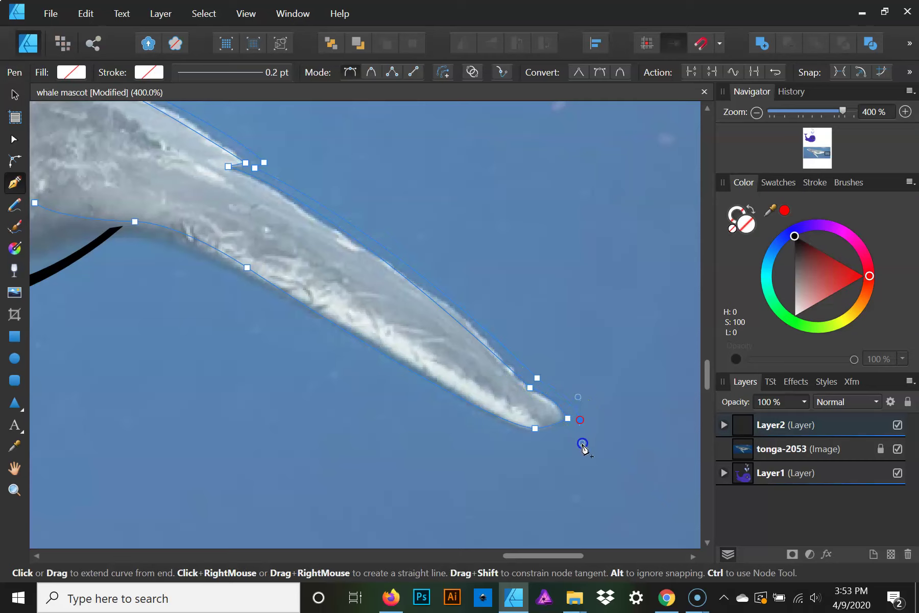
{"action": "left_click", "coordinate": [580, 421]}
{"action": "left_click_drag", "start_coordinate": [537, 440], "coordinate": [512, 444]}
{"action": "left_click", "coordinate": [535, 438]}
- Close the fin path back to its start node and fill it solid black
{"action": "left_click_drag", "start_coordinate": [513, 418], "coordinate": [443, 335]}
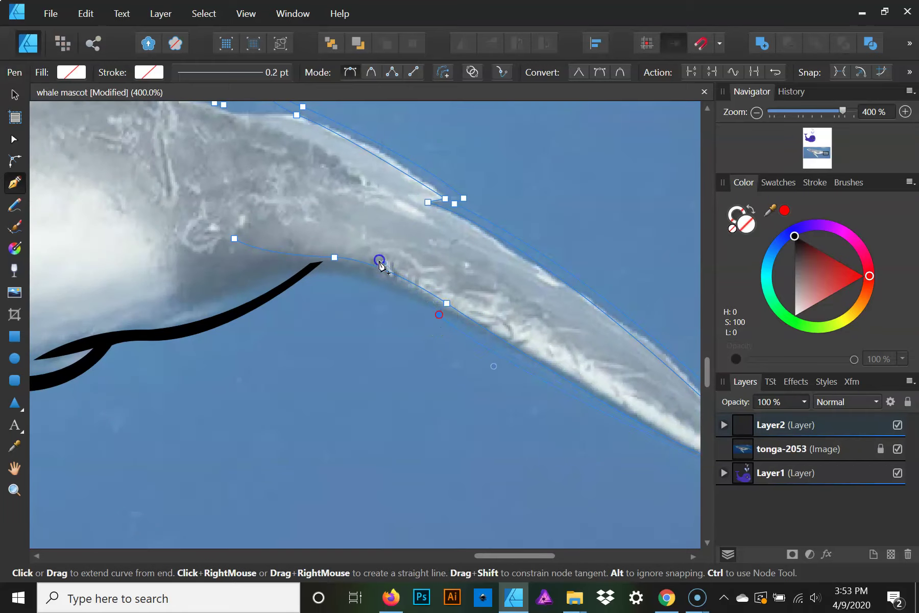
{"action": "key", "text": "a"}
{"action": "mouse_move", "coordinate": [520, 383]}
{"action": "left_mouse_down"}
{"action": "mouse_move", "coordinate": [313, 276]}
{"action": "mouse_move", "coordinate": [447, 364]}
{"action": "left_mouse_up"}
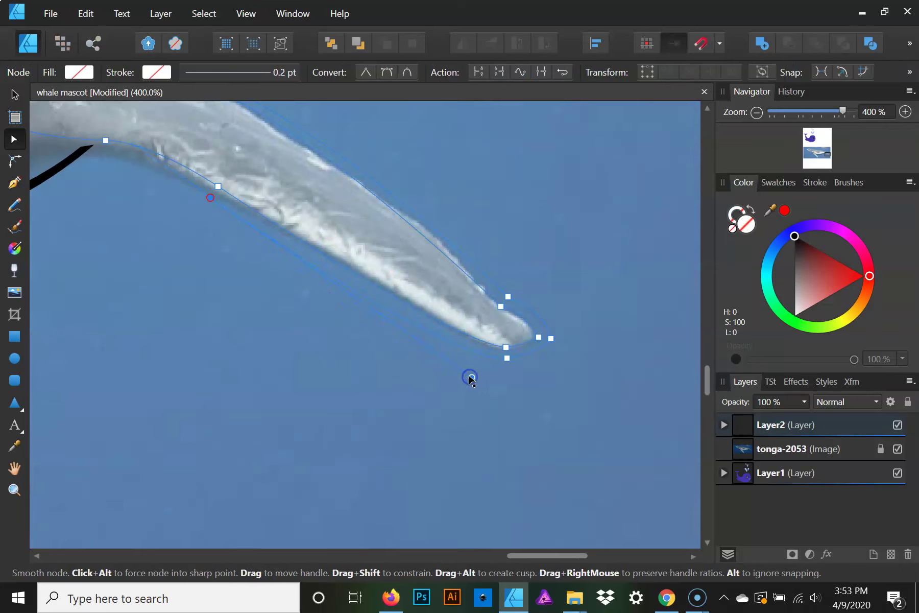
{"action": "key", "text": "p"}
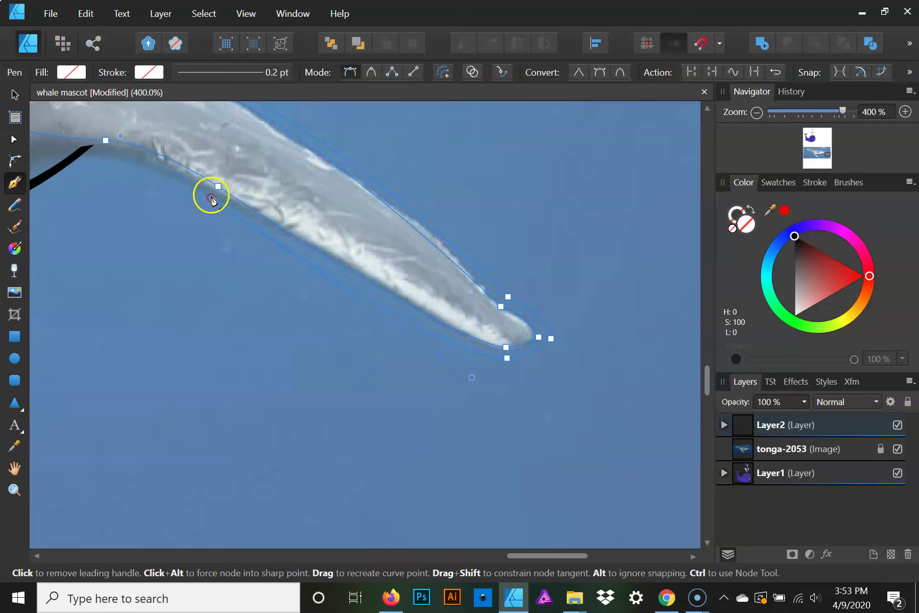
{"action": "left_click_drag", "start_coordinate": [206, 215], "coordinate": [382, 266]}
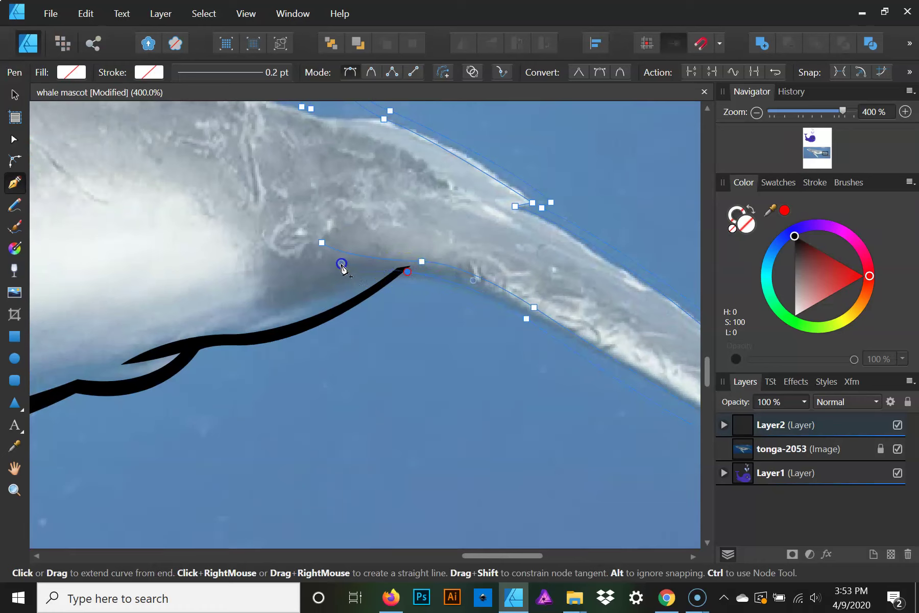
{"action": "left_click", "coordinate": [407, 271]}
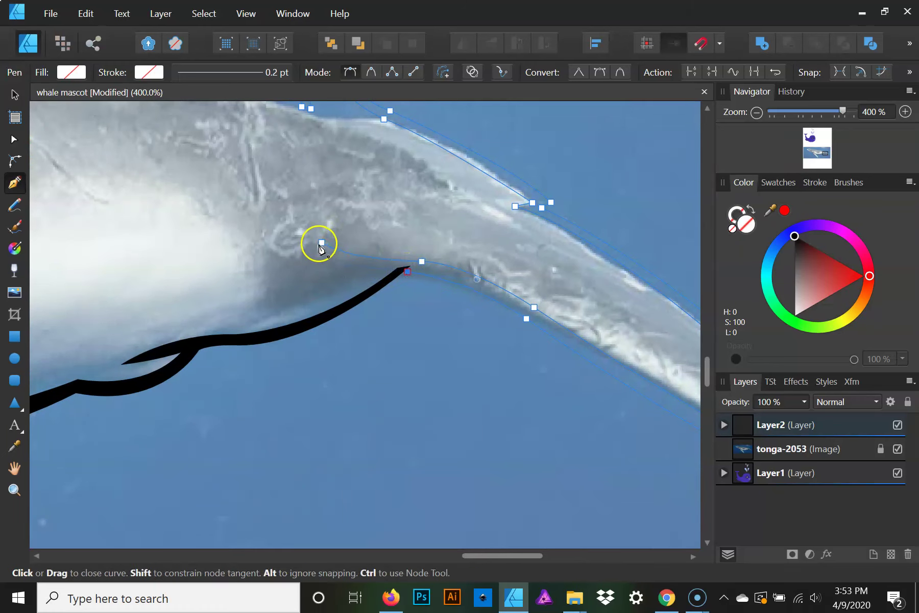
{"action": "left_click_drag", "start_coordinate": [308, 209], "coordinate": [293, 194]}
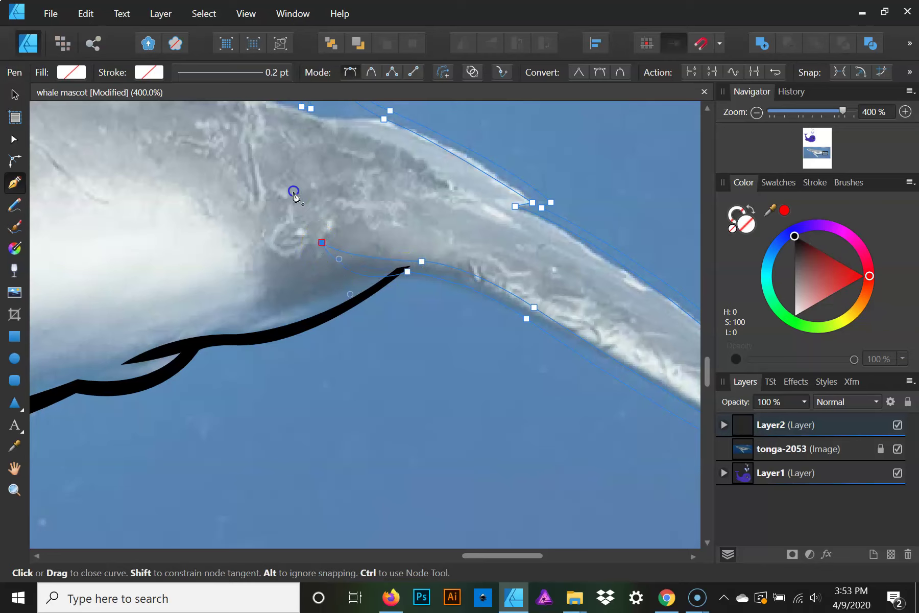
{"action": "left_click", "coordinate": [795, 238]}
{"action": "mouse_move", "coordinate": [616, 281]}
{"action": "left_mouse_down"}
{"action": "mouse_move", "coordinate": [306, 249]}
{"action": "mouse_move", "coordinate": [182, 317]}
{"action": "mouse_move", "coordinate": [560, 419]}
{"action": "left_mouse_up"}
- Begin a new curve along the whale's back up to a corner at the dorsal fin's base
{"action": "left_click_drag", "start_coordinate": [444, 375], "coordinate": [505, 363]}
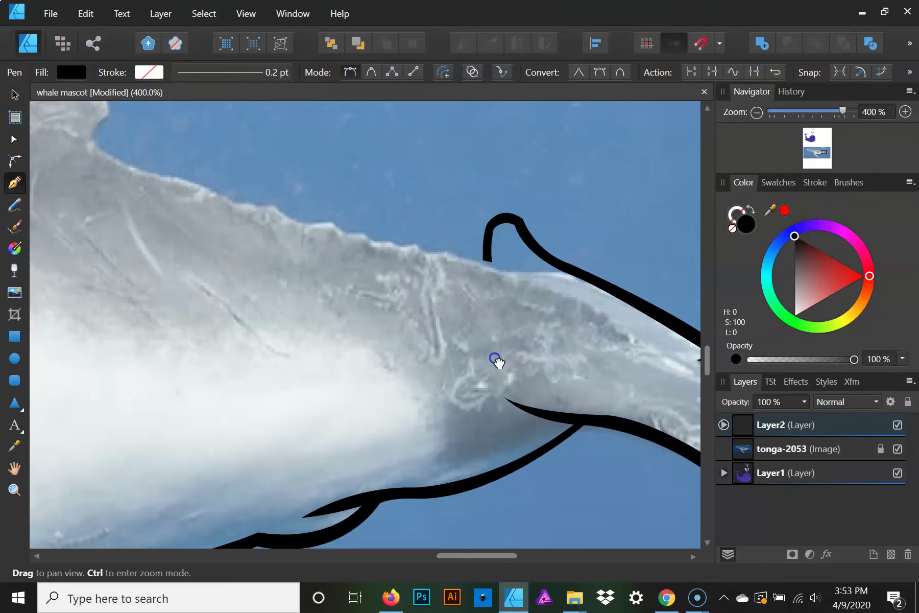
{"action": "left_click", "coordinate": [603, 309]}
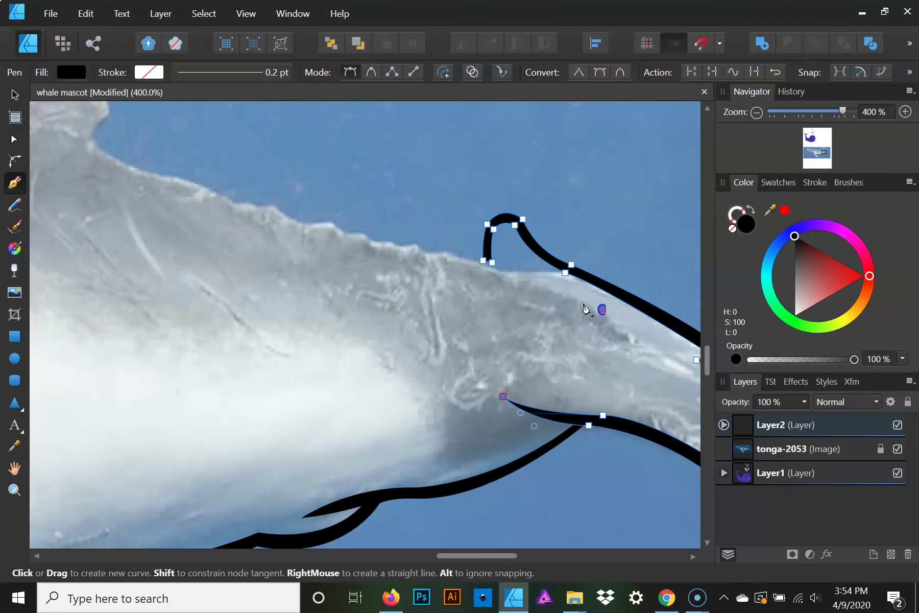
{"action": "left_click_drag", "start_coordinate": [428, 253], "coordinate": [332, 253]}
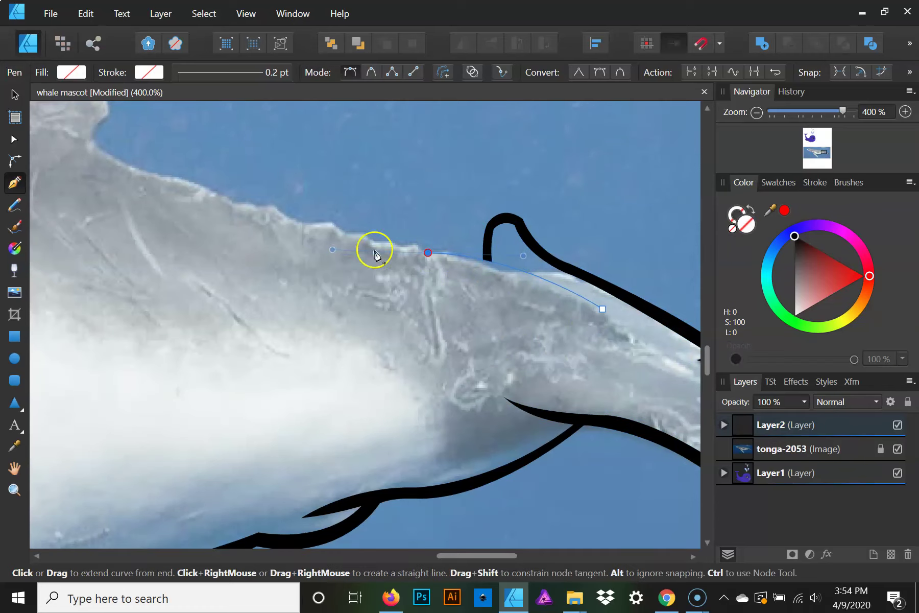
{"action": "left_click_drag", "start_coordinate": [364, 244], "coordinate": [594, 331]}
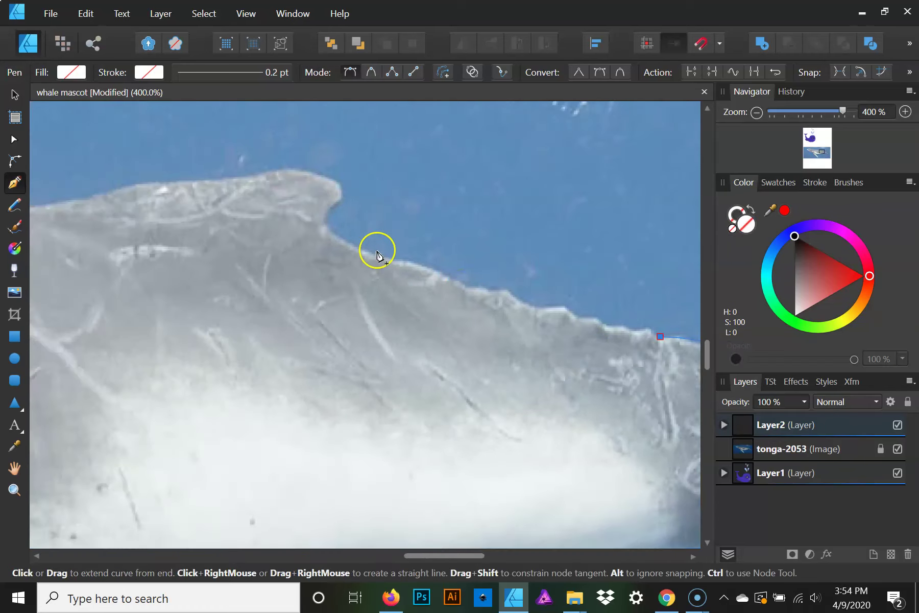
{"action": "mouse_move", "coordinate": [347, 235]}
{"action": "left_mouse_down"}
{"action": "mouse_move", "coordinate": [298, 191]}
{"action": "mouse_move", "coordinate": [322, 217]}
{"action": "left_mouse_up"}
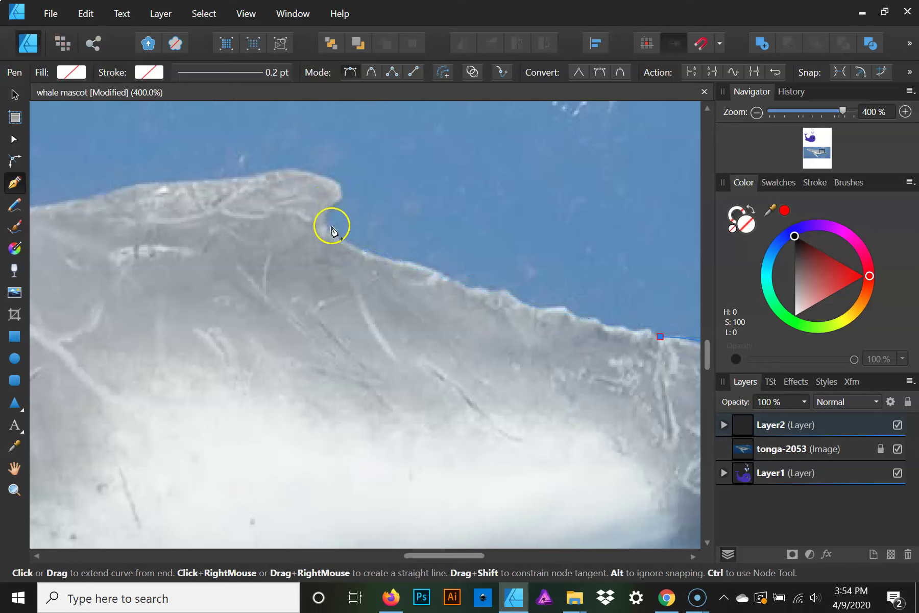
{"action": "key", "text": "ctrl+z"}
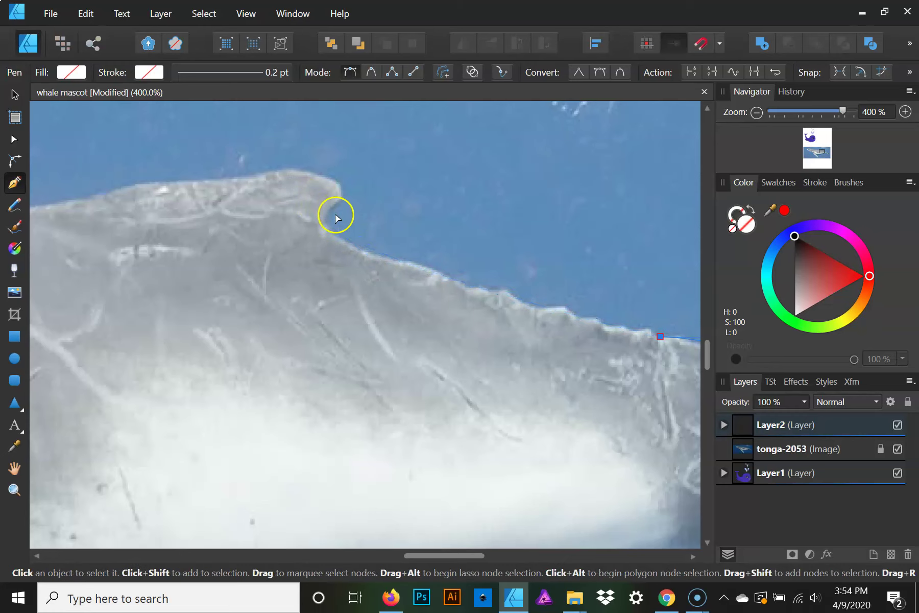
{"action": "left_click_drag", "start_coordinate": [337, 227], "coordinate": [291, 183]}
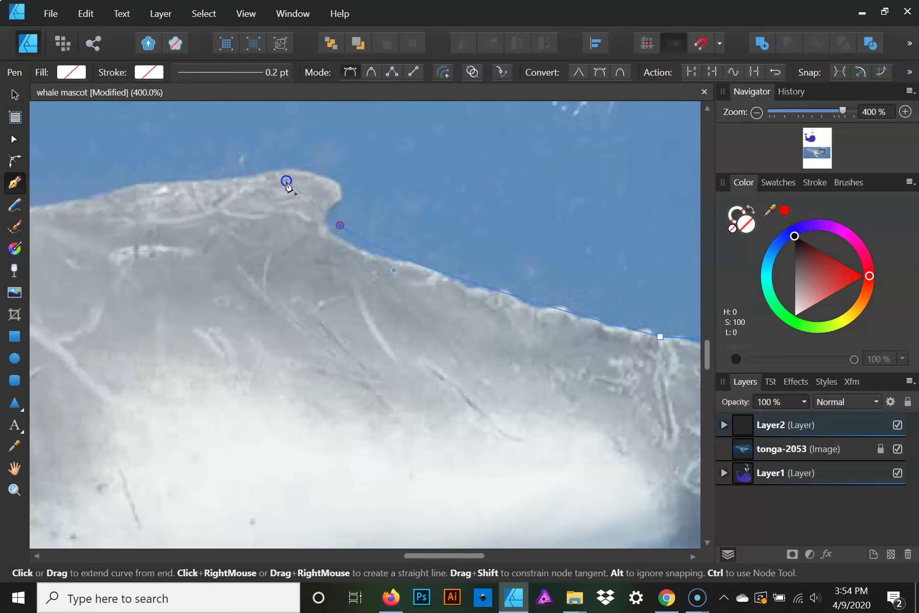
{"action": "left_click", "coordinate": [339, 221]}
- Trace up the dorsal fin's rear edge, around its hooked tip and over the top
{"action": "left_click_drag", "start_coordinate": [350, 202], "coordinate": [362, 203]}
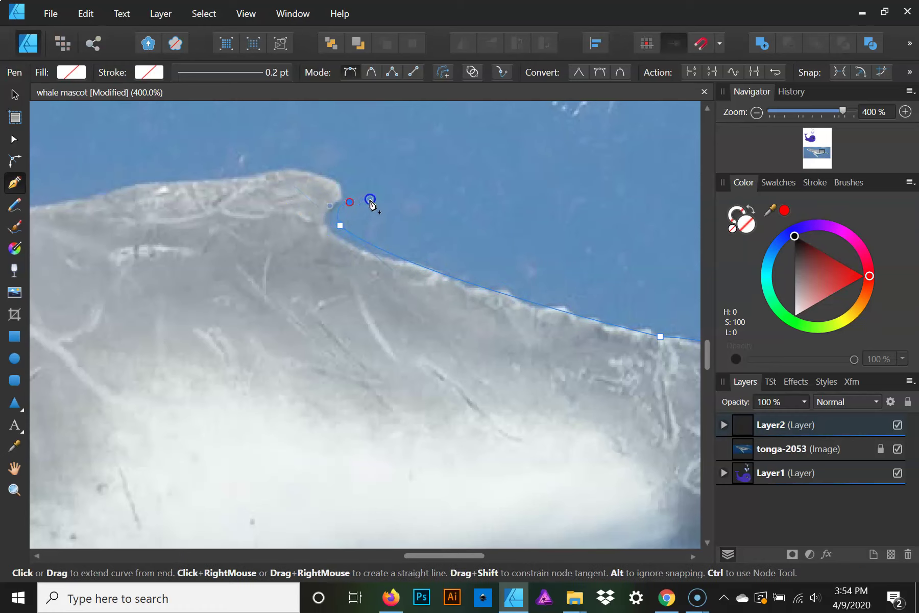
{"action": "left_click", "coordinate": [350, 201]}
{"action": "left_click_drag", "start_coordinate": [267, 161], "coordinate": [223, 160]}
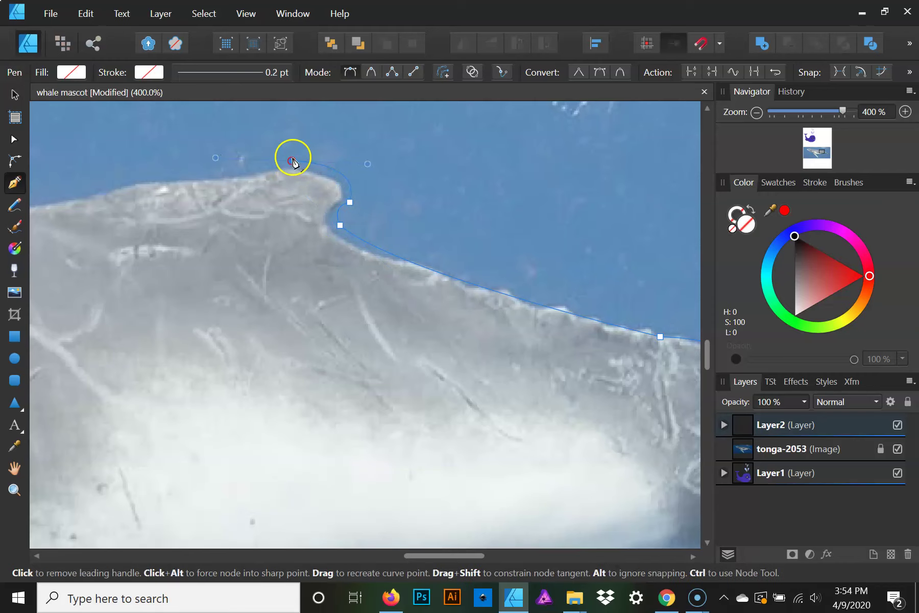
{"action": "left_click_drag", "start_coordinate": [293, 158], "coordinate": [449, 191]}
{"action": "left_click", "coordinate": [439, 169]}
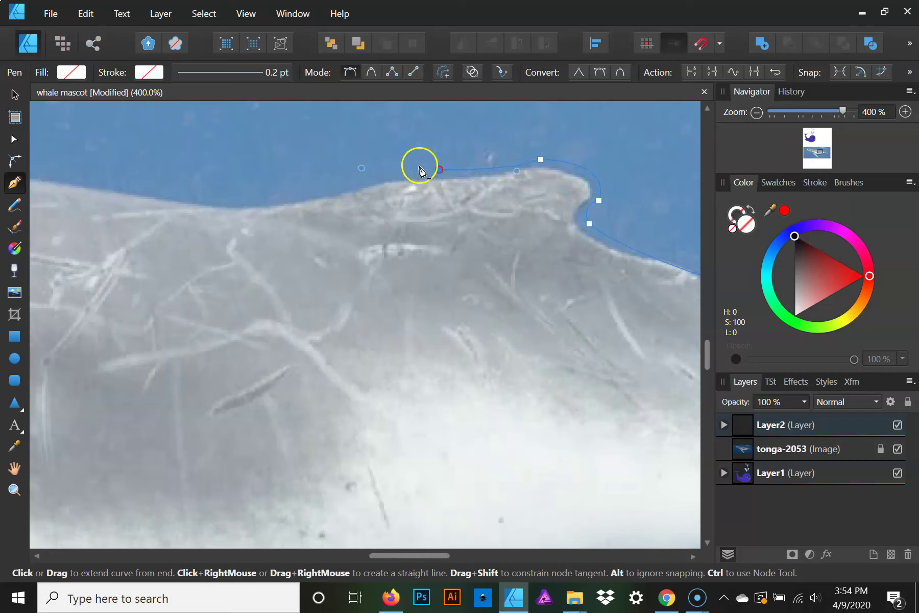
{"action": "left_click", "coordinate": [439, 170]}
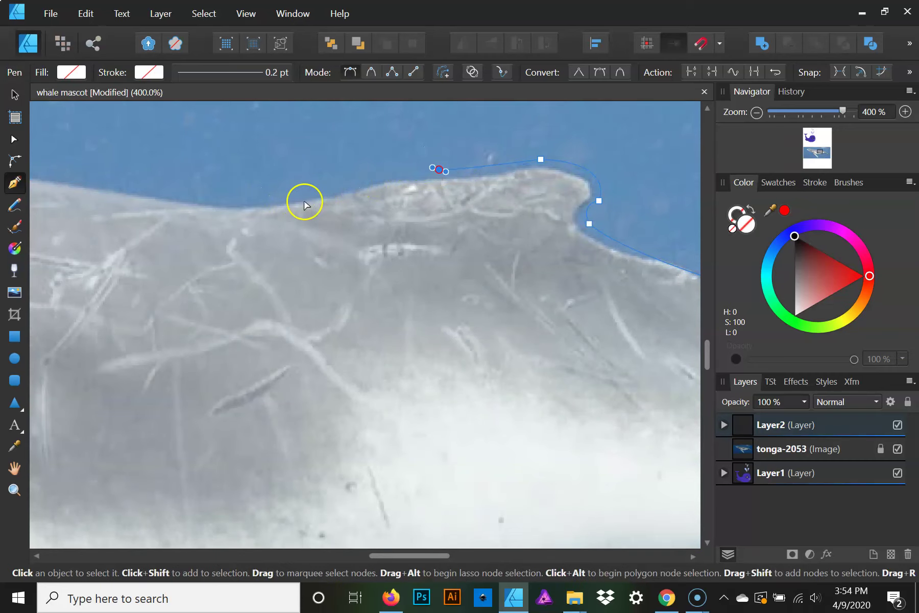
- Add curved nodes along the back ahead of the fin, then pan and zoom toward the head
{"action": "left_click", "coordinate": [248, 204]}
{"action": "mouse_move", "coordinate": [248, 204]}
{"action": "left_mouse_down"}
{"action": "mouse_move", "coordinate": [204, 216]}
{"action": "mouse_move", "coordinate": [458, 246]}
{"action": "left_mouse_up"}
{"action": "left_click", "coordinate": [282, 224]}
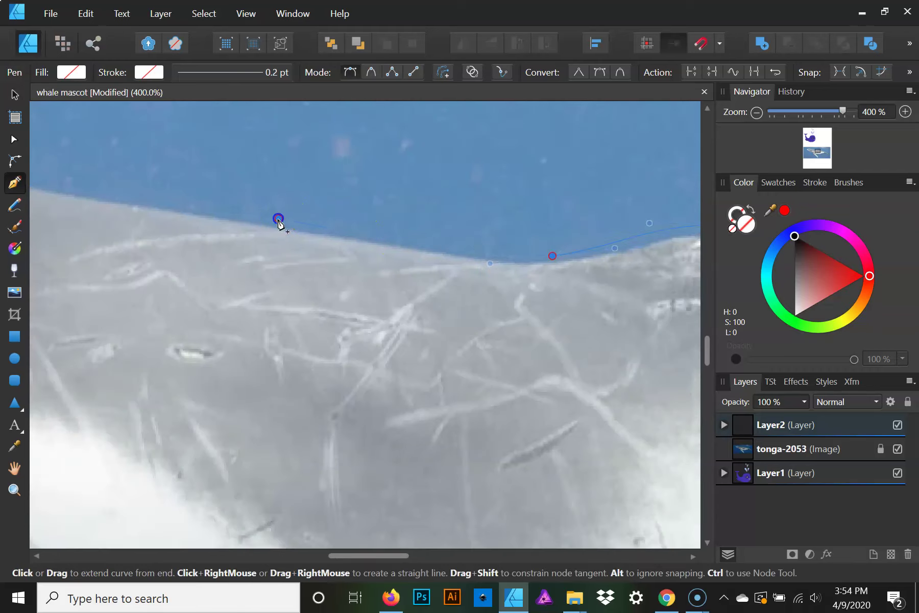
{"action": "key", "text": "space"}
{"action": "left_click_drag", "start_coordinate": [161, 232], "coordinate": [591, 283]}
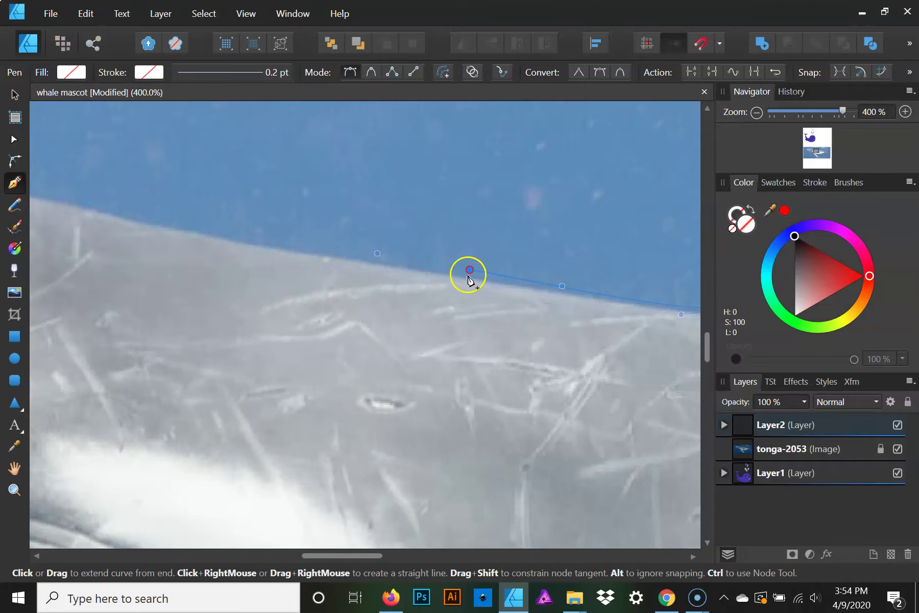
{"action": "left_click", "coordinate": [755, 112]}
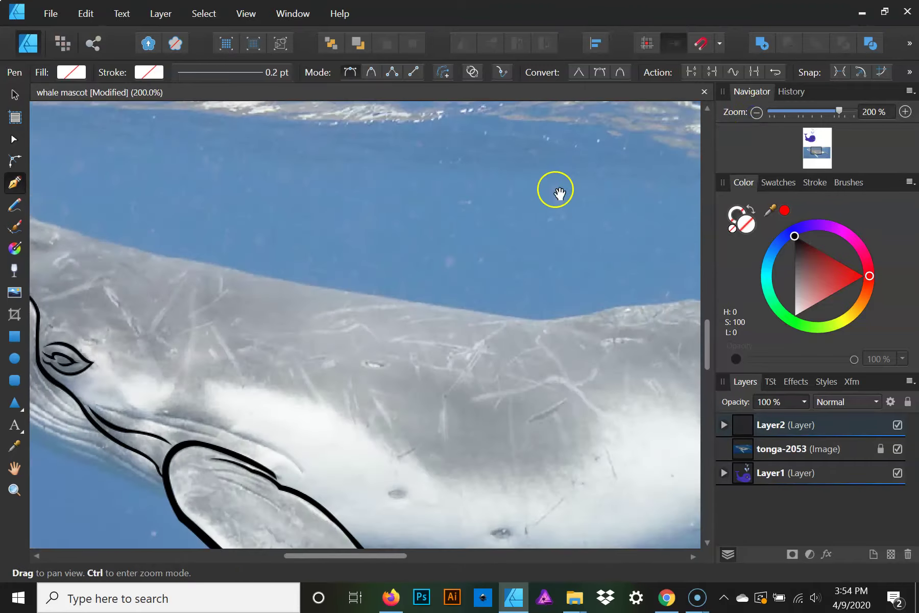
- Extend the back line over the rear of the head and its first two bumps with corner nodes
{"action": "left_click_drag", "start_coordinate": [556, 189], "coordinate": [502, 248]}
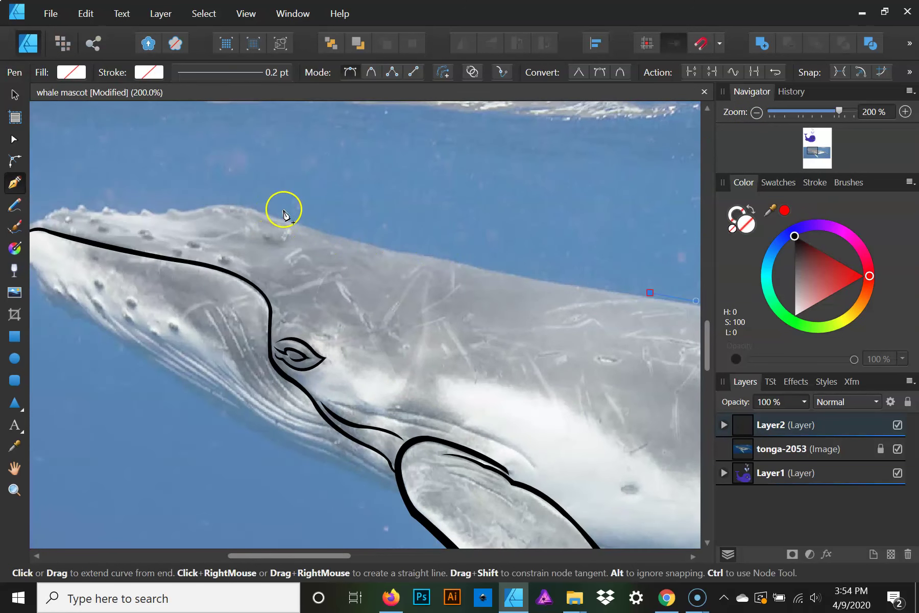
{"action": "left_click_drag", "start_coordinate": [282, 212], "coordinate": [187, 182]}
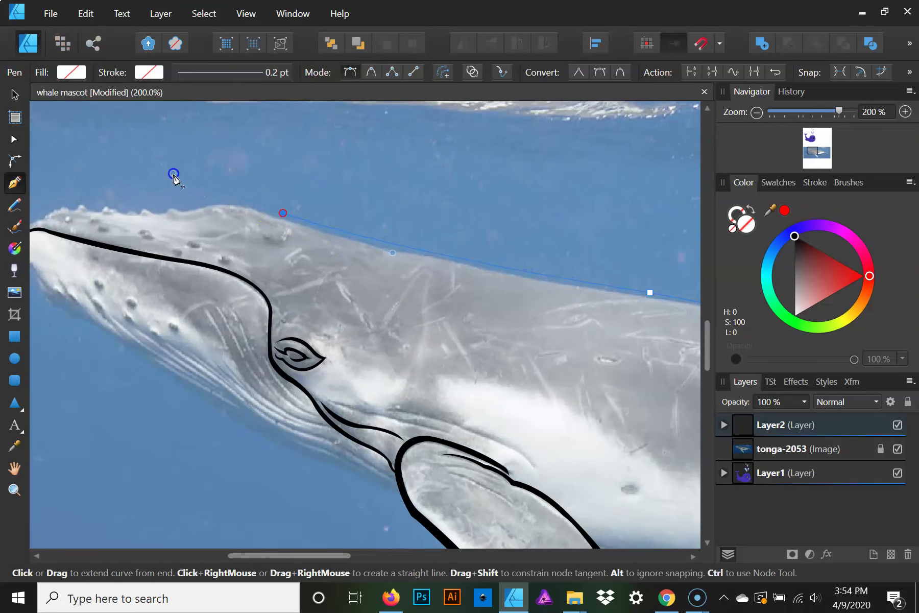
{"action": "mouse_move", "coordinate": [216, 222]}
{"action": "left_mouse_down"}
{"action": "mouse_move", "coordinate": [386, 220]}
{"action": "mouse_move", "coordinate": [313, 231]}
{"action": "left_mouse_up"}
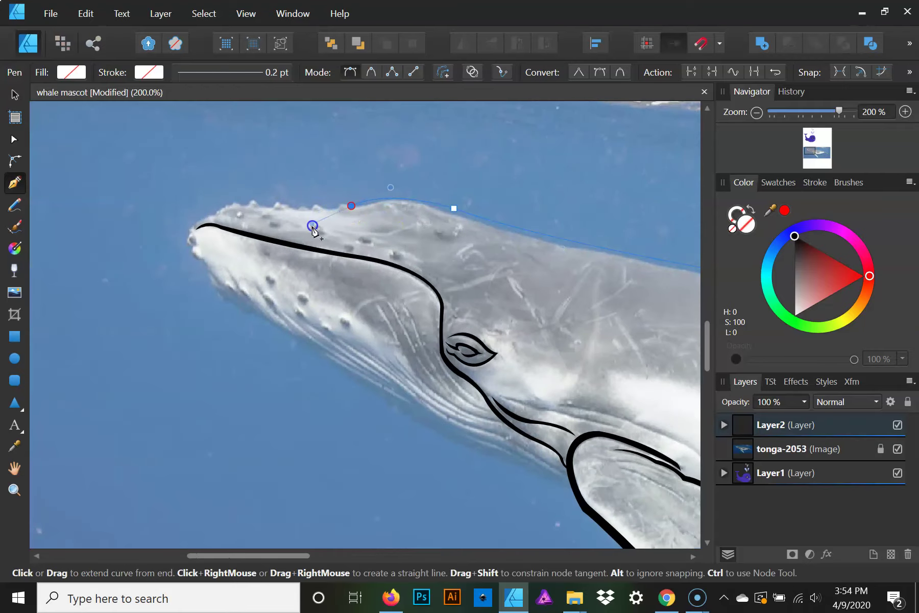
{"action": "left_click", "coordinate": [350, 205]}
{"action": "left_click_drag", "start_coordinate": [332, 209], "coordinate": [323, 222]}
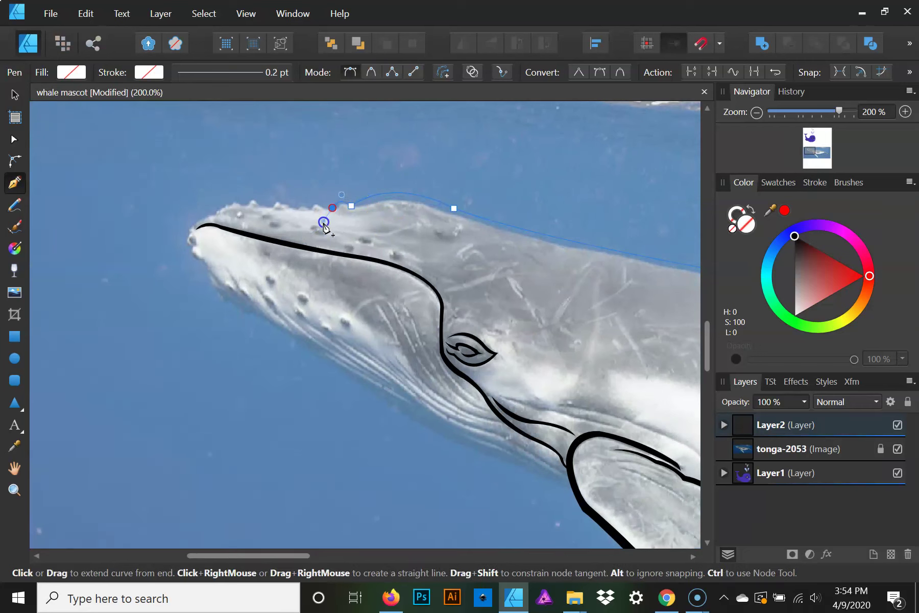
{"action": "left_click", "coordinate": [333, 208]}
{"action": "left_click_drag", "start_coordinate": [309, 208], "coordinate": [301, 222]}
{"action": "left_click", "coordinate": [308, 209]}
- Add sharp nodes over the remaining head bumps up to near the snout tip
{"action": "left_click_drag", "start_coordinate": [288, 221], "coordinate": [287, 218]}
{"action": "left_click", "coordinate": [290, 206]}
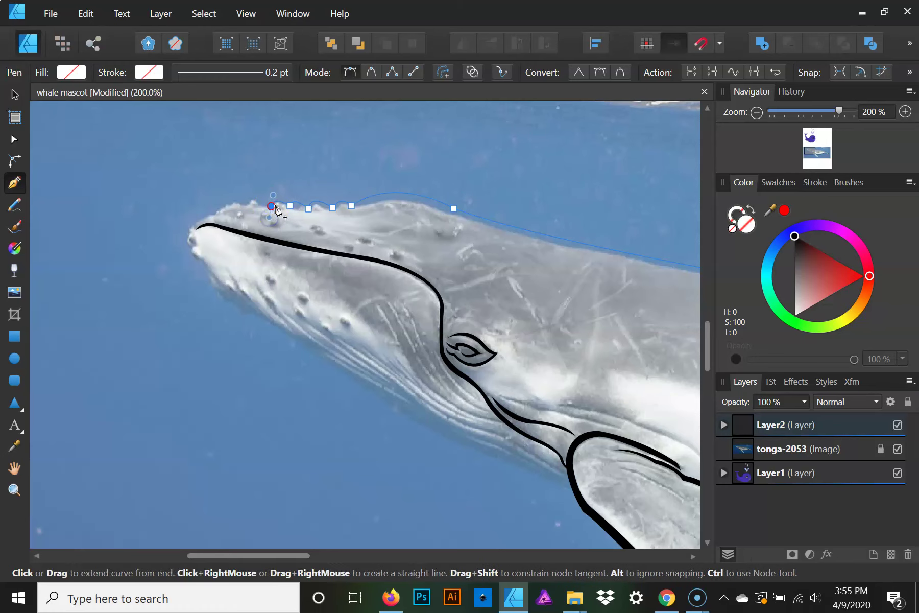
{"action": "left_click", "coordinate": [271, 206]}
{"action": "left_click_drag", "start_coordinate": [246, 205], "coordinate": [237, 212]}
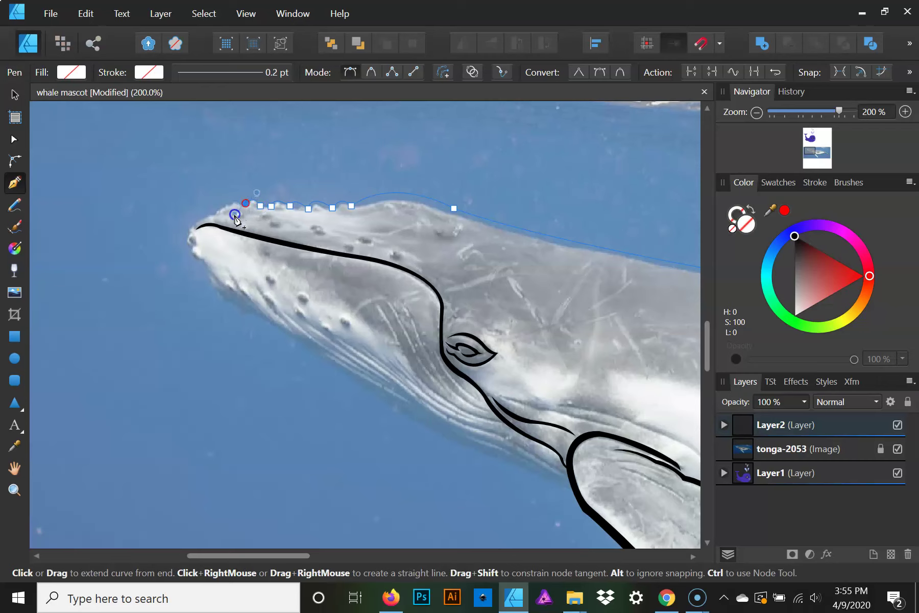
{"action": "left_click", "coordinate": [246, 203]}
{"action": "left_click", "coordinate": [228, 204]}
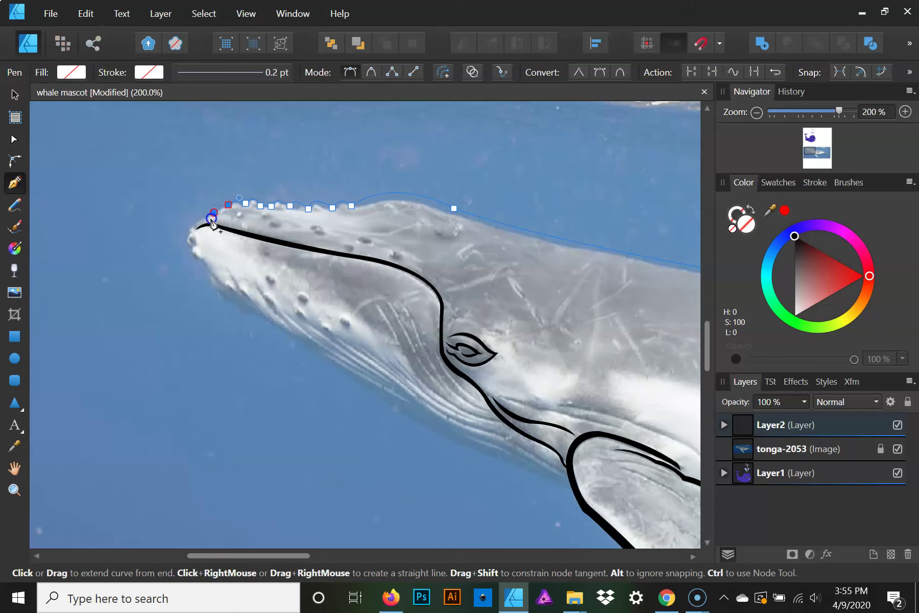
{"action": "left_click", "coordinate": [213, 213]}
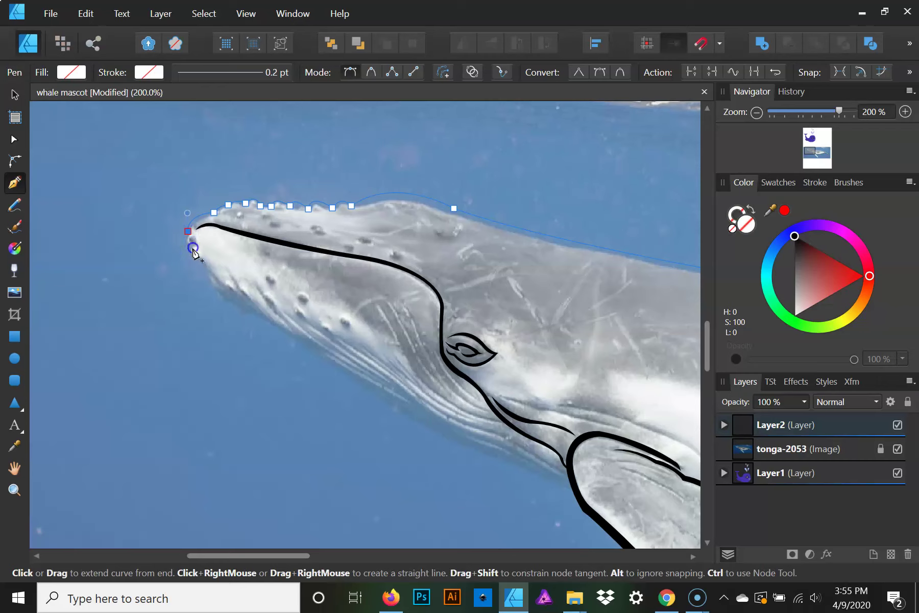
- Resume the blue tracing path and undo its two stray end points
{"action": "left_click", "coordinate": [192, 244]}
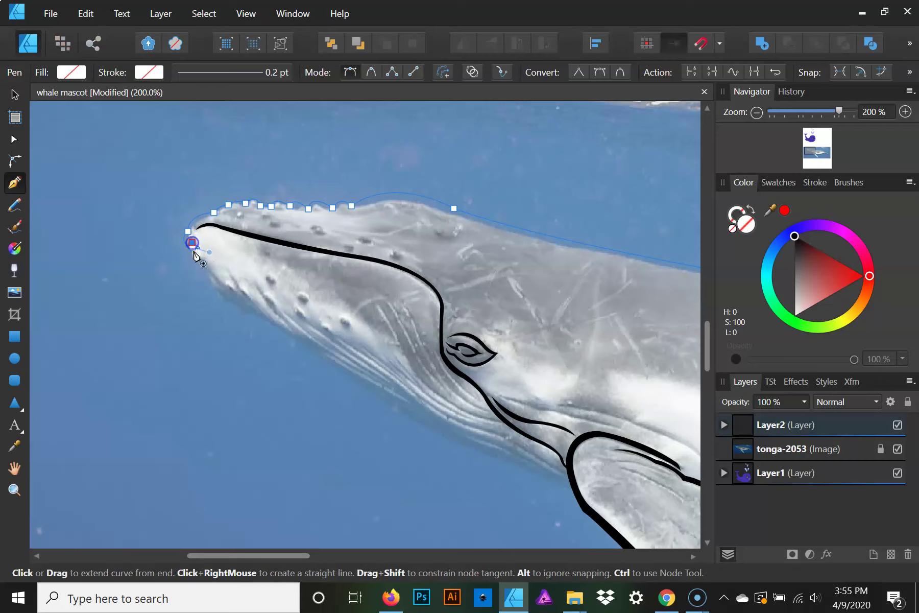
{"action": "key", "text": "ctrl+z"}
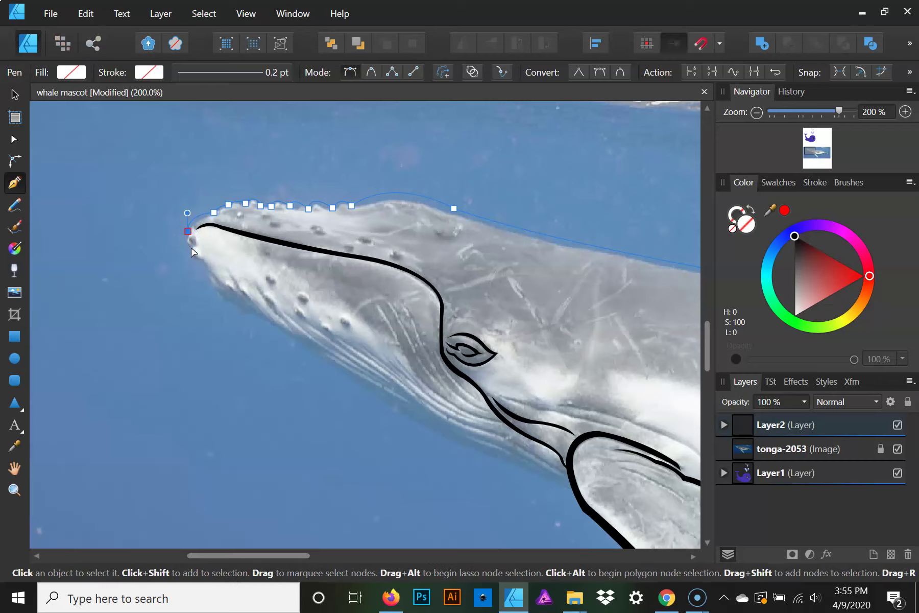
{"action": "key", "text": "ctrl+z"}
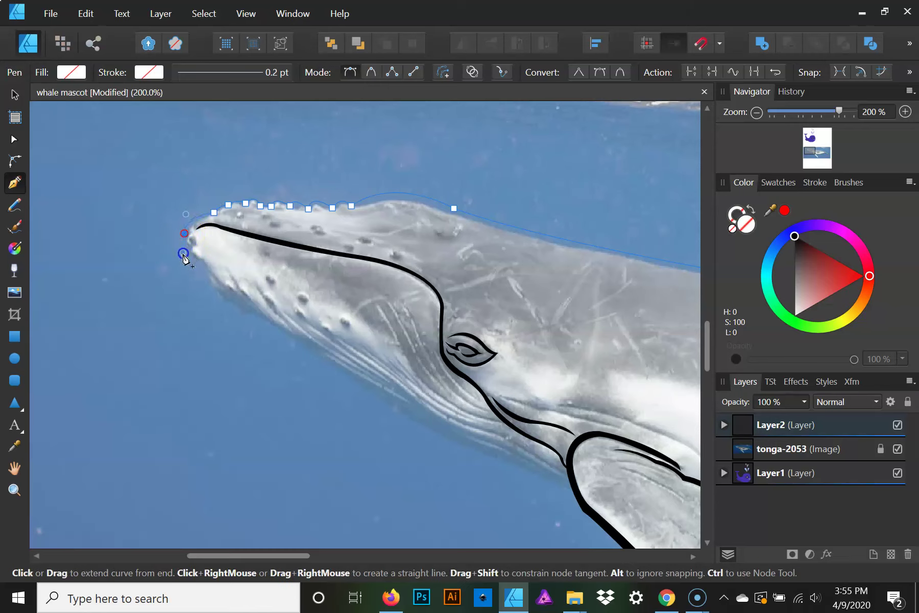
- Trace nodes around the snout tip and down along the lower jaw
{"action": "left_click", "coordinate": [184, 233]}
{"action": "left_click_drag", "start_coordinate": [200, 255], "coordinate": [198, 254]}
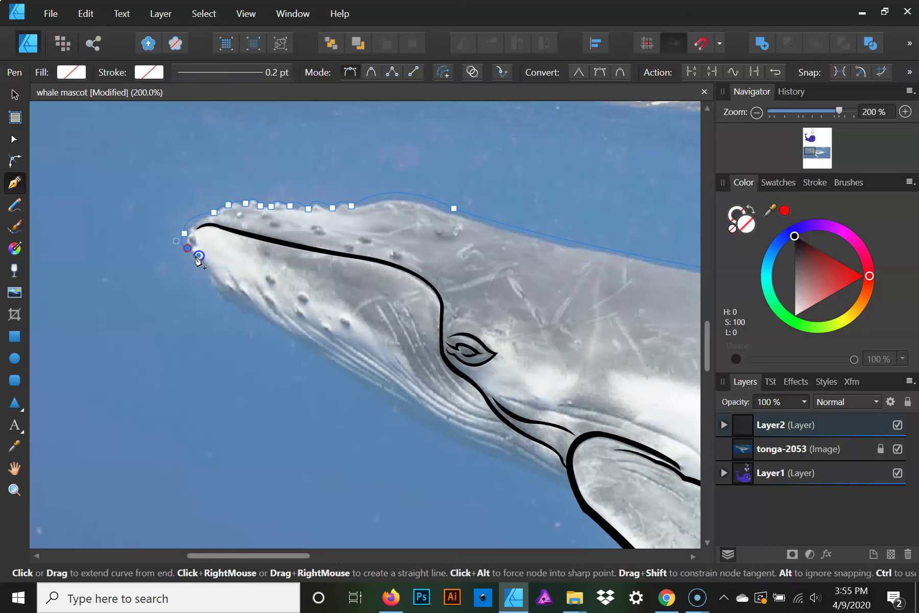
{"action": "left_click", "coordinate": [186, 249]}
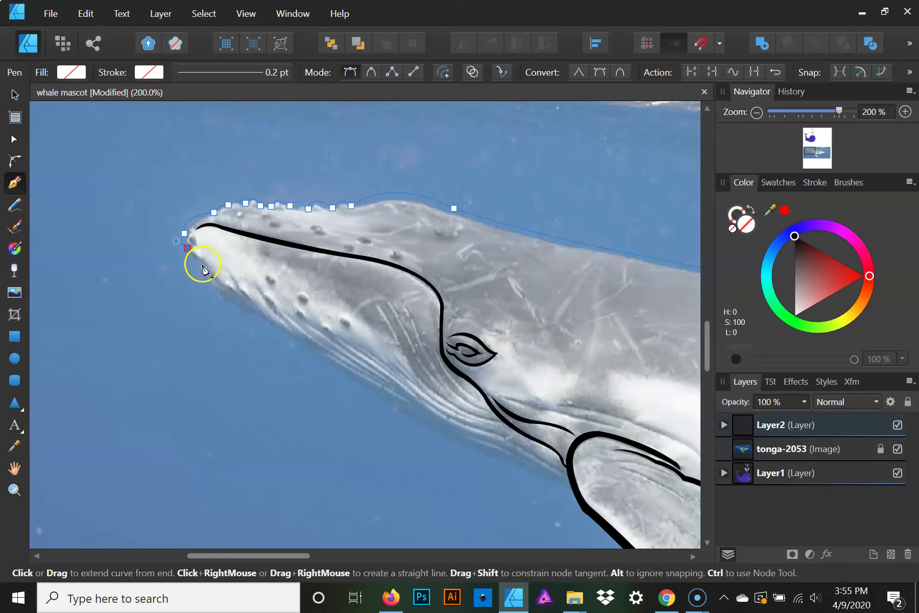
{"action": "left_click", "coordinate": [202, 264]}
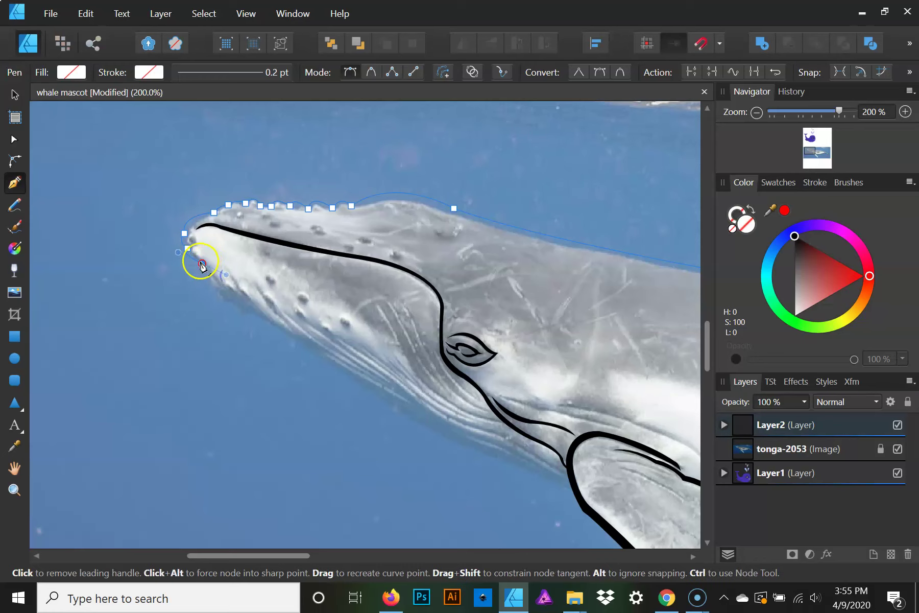
{"action": "left_click", "coordinate": [202, 264]}
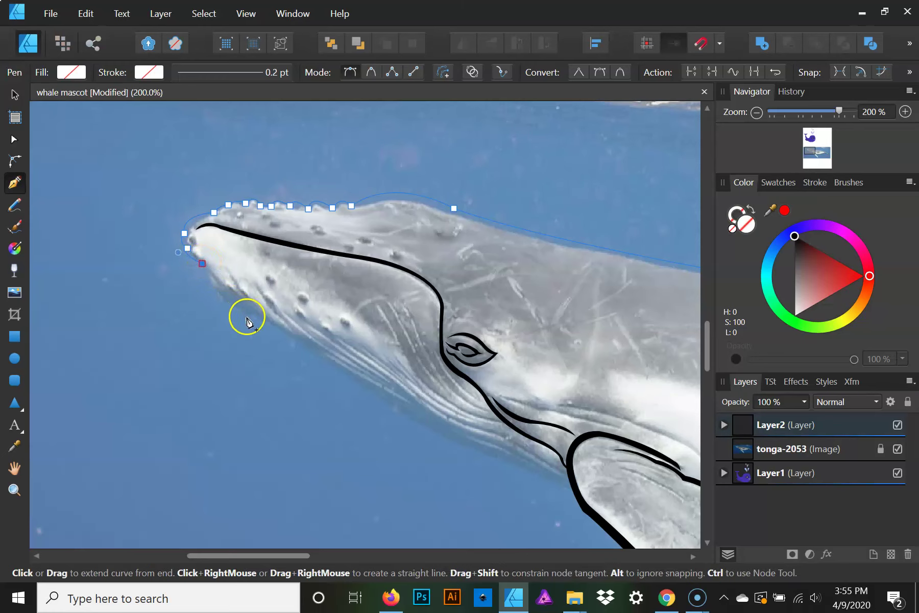
{"action": "mouse_move", "coordinate": [248, 317]}
{"action": "left_mouse_down"}
{"action": "mouse_move", "coordinate": [304, 349]}
{"action": "mouse_move", "coordinate": [199, 246]}
{"action": "left_mouse_up"}
{"action": "left_click", "coordinate": [248, 317]}
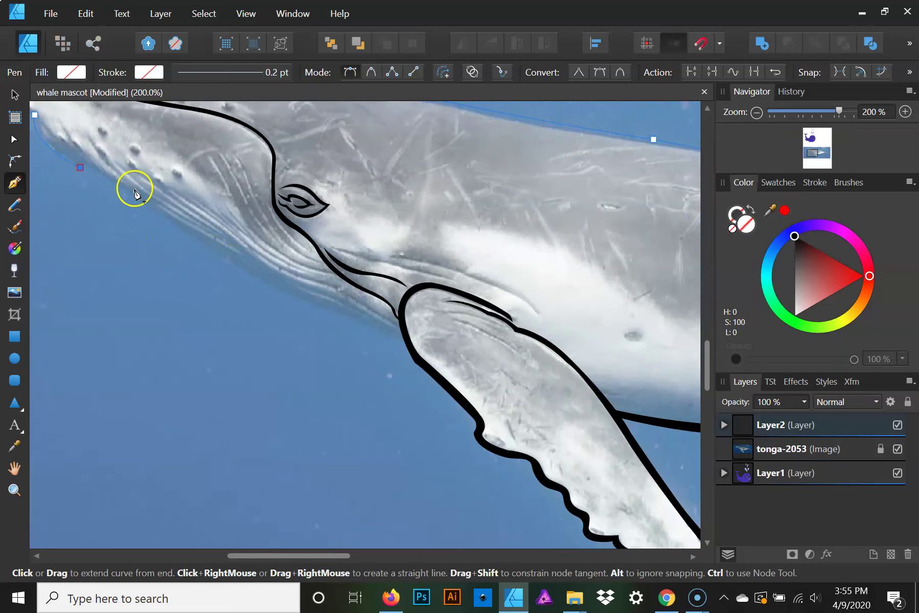
- Extend the path along the throat toward the flipper, undoing one misplaced node
{"action": "left_click_drag", "start_coordinate": [105, 180], "coordinate": [116, 183]}
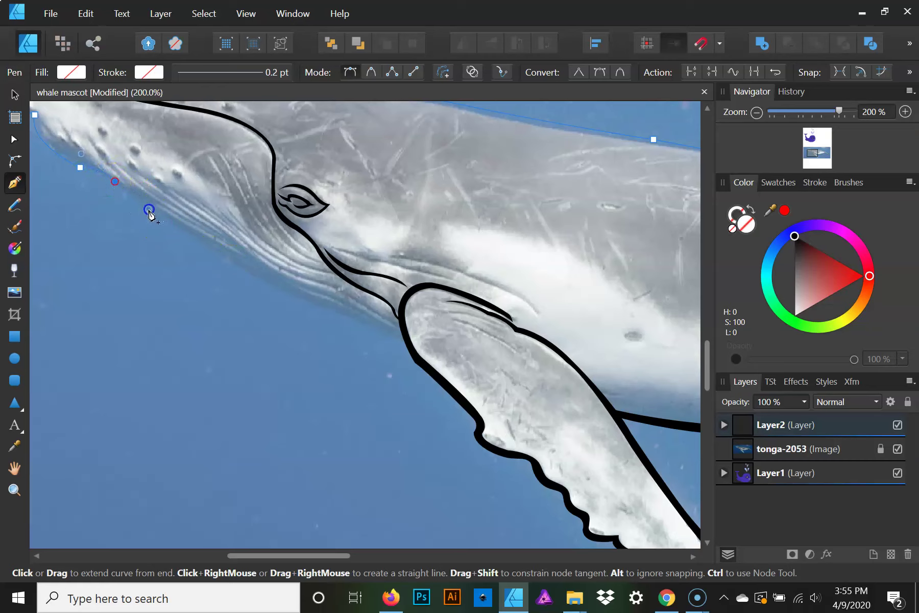
{"action": "left_click", "coordinate": [115, 185]}
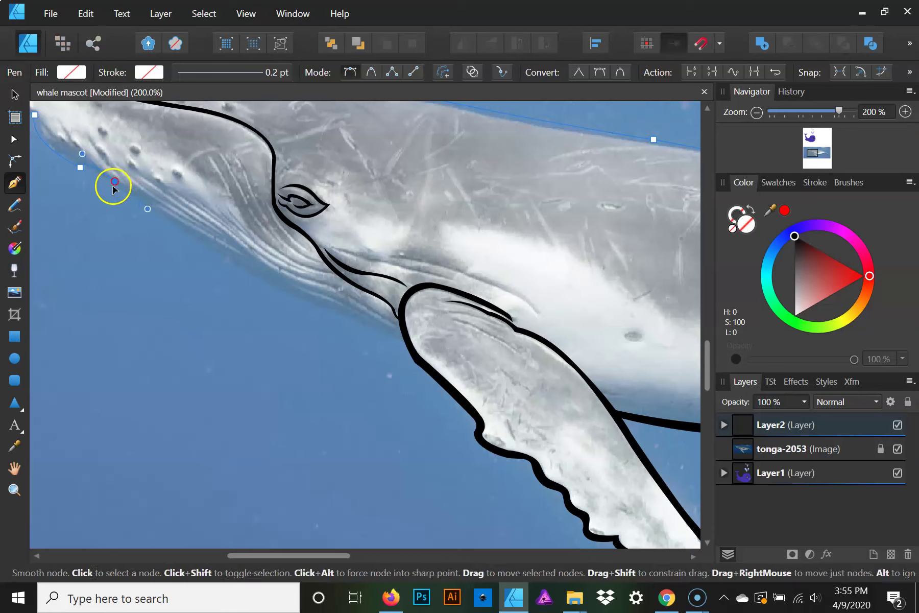
{"action": "left_click_drag", "start_coordinate": [113, 187], "coordinate": [128, 201]}
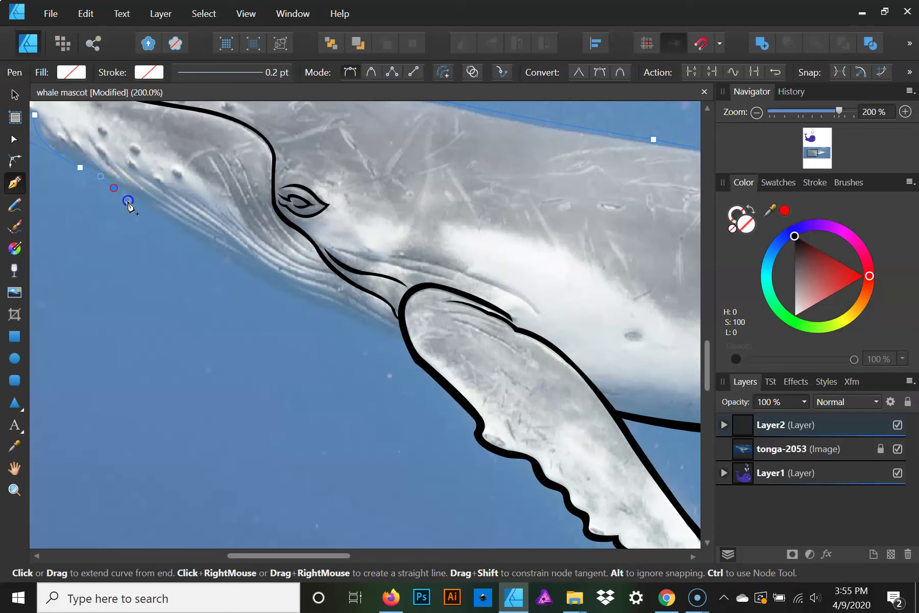
{"action": "left_click", "coordinate": [115, 189]}
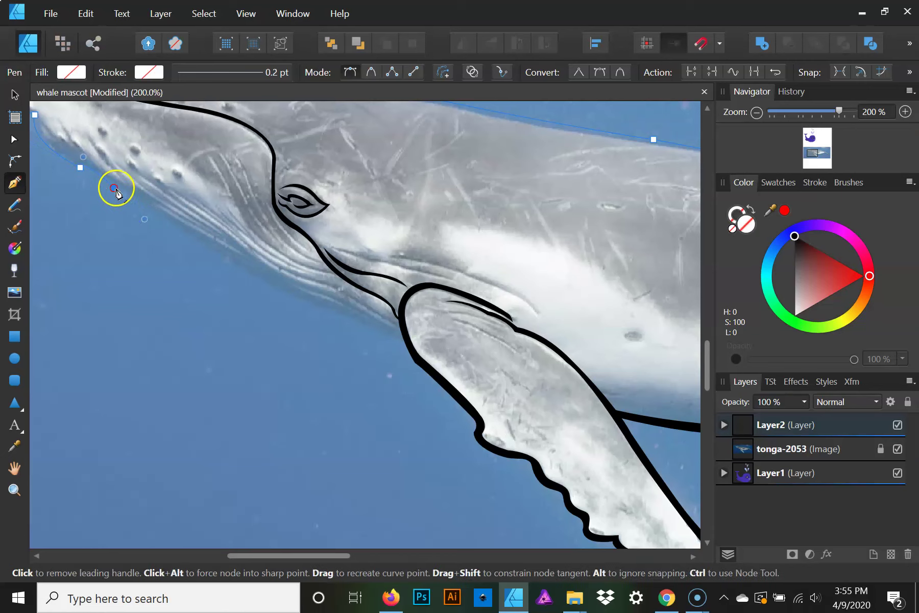
{"action": "left_click_drag", "start_coordinate": [116, 190], "coordinate": [305, 308]}
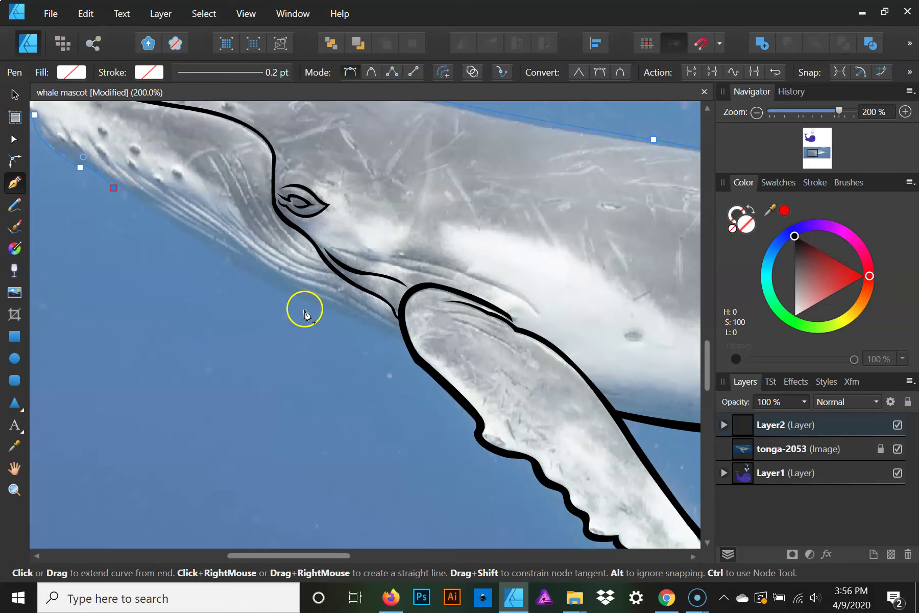
{"action": "mouse_move", "coordinate": [304, 308]}
{"action": "left_mouse_down"}
{"action": "mouse_move", "coordinate": [407, 348]}
{"action": "mouse_move", "coordinate": [431, 372]}
{"action": "left_mouse_up"}
{"action": "key", "text": "ctrl+z"}
{"action": "key", "text": "ctrl+z"}
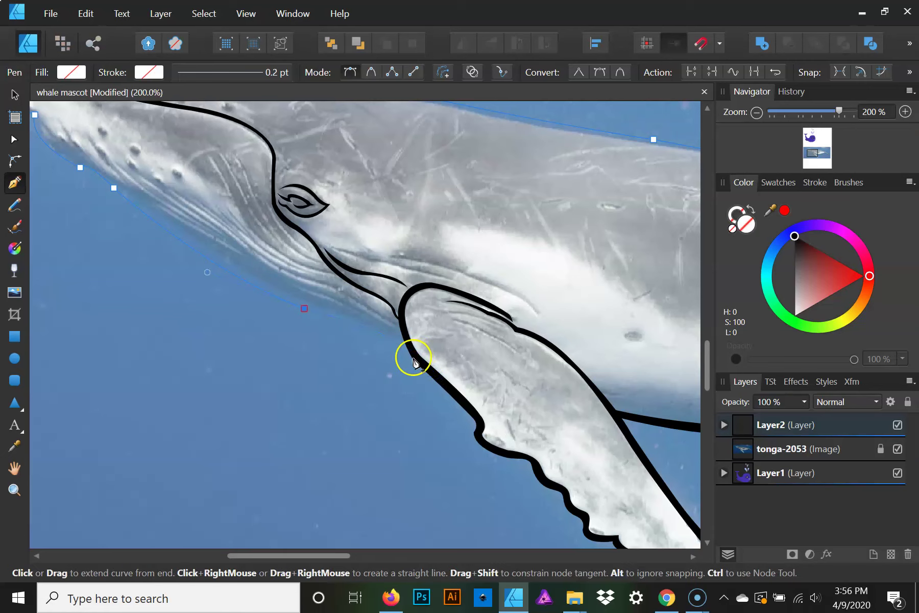
- Anchor a node at the flipper's front edge and bring the path back toward the snout
{"action": "left_click_drag", "start_coordinate": [416, 357], "coordinate": [425, 365]}
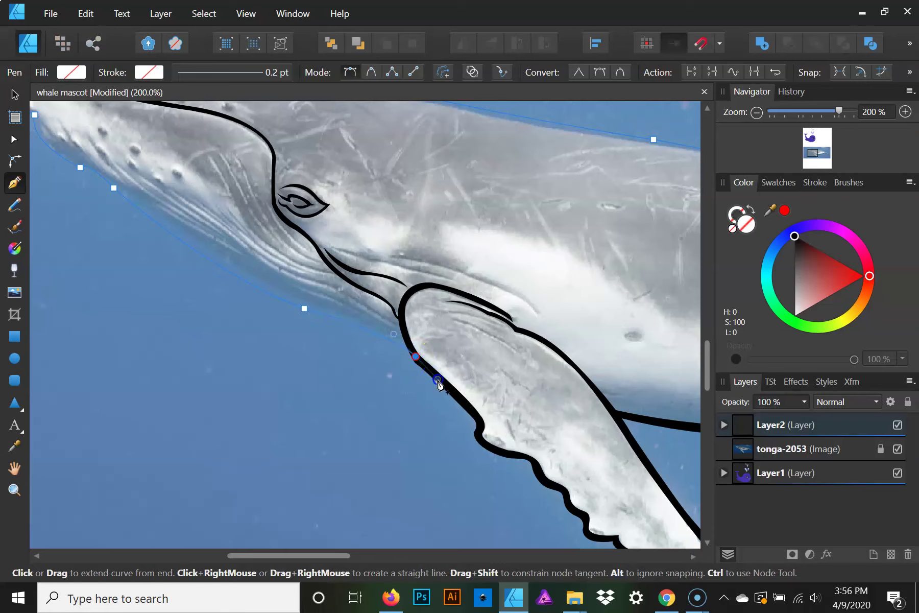
{"action": "left_click", "coordinate": [415, 356]}
{"action": "left_click_drag", "start_coordinate": [308, 300], "coordinate": [264, 296]}
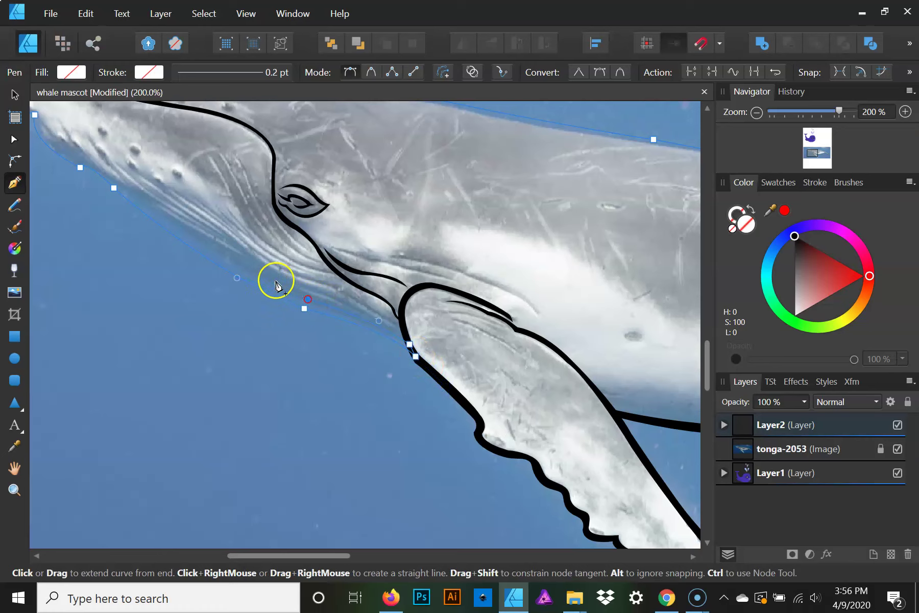
{"action": "left_click", "coordinate": [307, 299]}
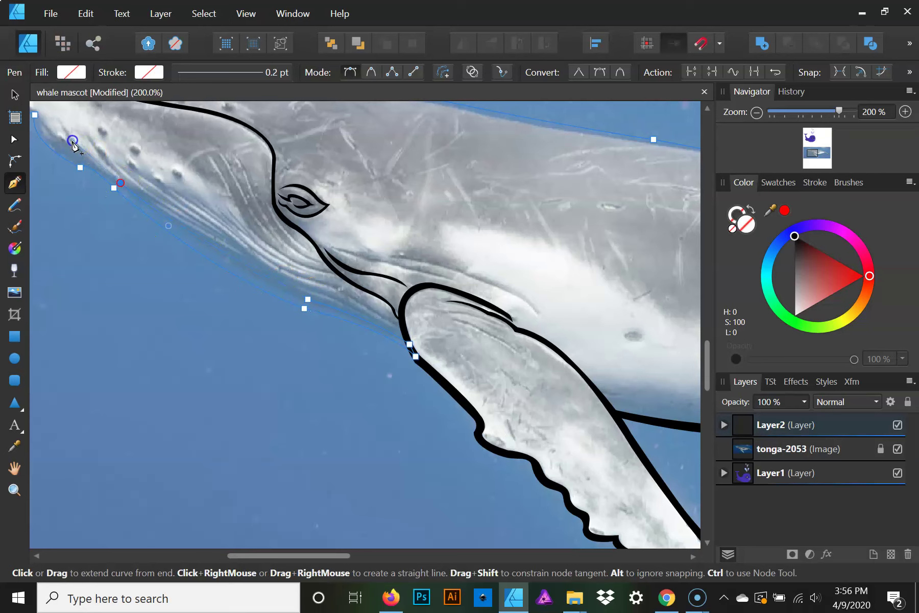
{"action": "left_click_drag", "start_coordinate": [57, 117], "coordinate": [62, 143]}
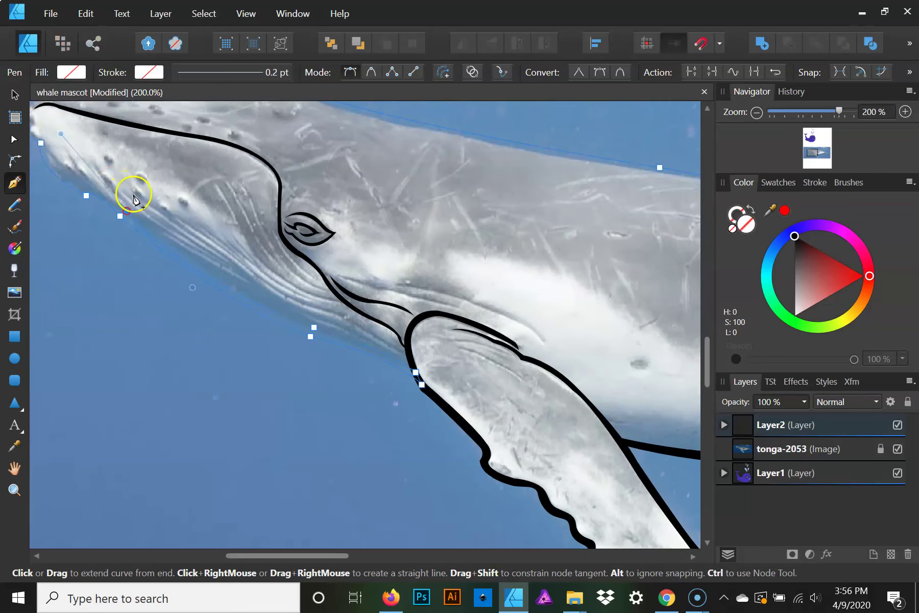
{"action": "left_click", "coordinate": [127, 210]}
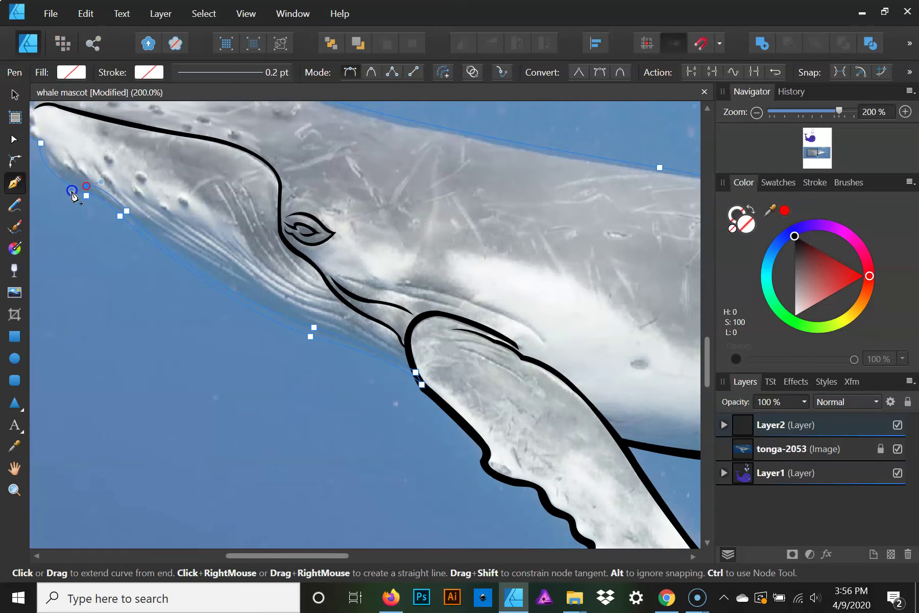
{"action": "left_click_drag", "start_coordinate": [139, 164], "coordinate": [384, 251]}
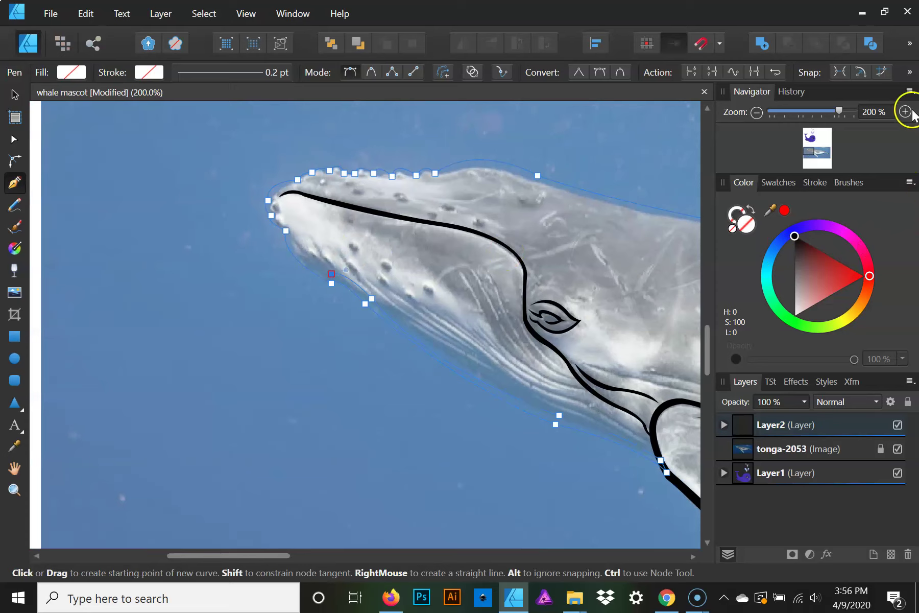
- Zoom to 400% on the snout and pick up the path at its end node
{"action": "left_click", "coordinate": [905, 112]}
{"action": "left_click_drag", "start_coordinate": [697, 160], "coordinate": [365, 261]}
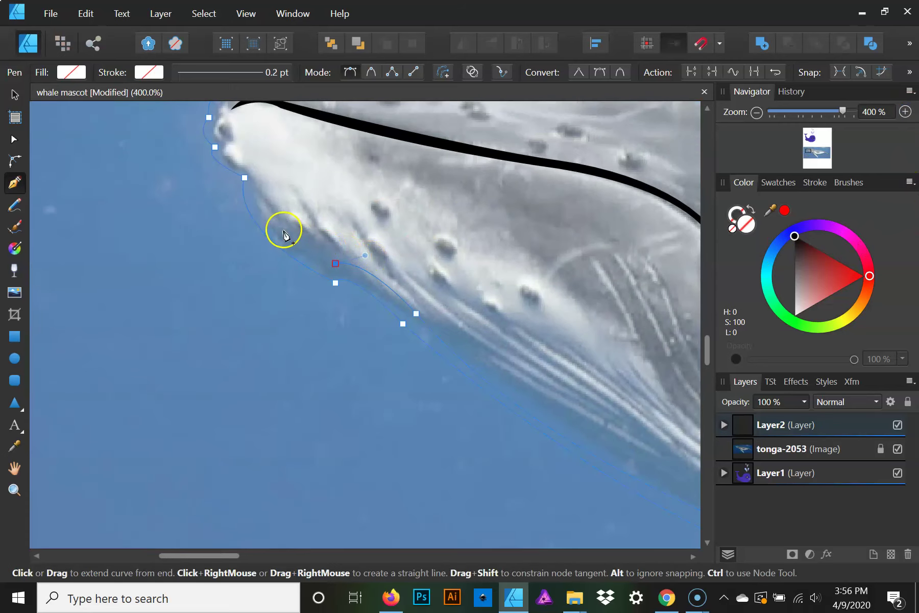
{"action": "key", "text": "Escape"}
{"action": "scroll", "coordinate": [251, 123], "scroll_direction": "up", "scroll_amount": 2}
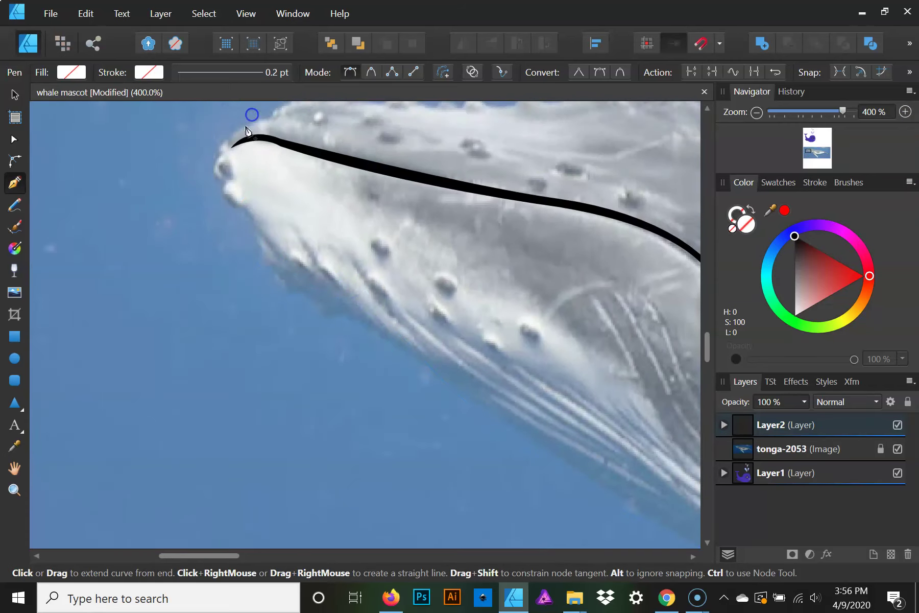
{"action": "left_click", "coordinate": [255, 214]}
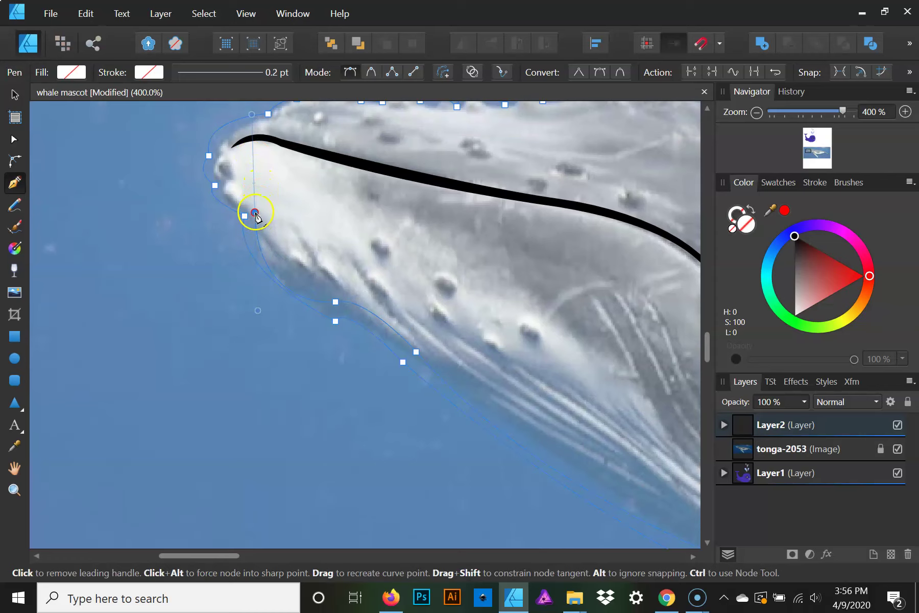
- Add corner nodes around the snout tip and onto the bumpy head top
{"action": "left_click_drag", "start_coordinate": [224, 181], "coordinate": [227, 158]}
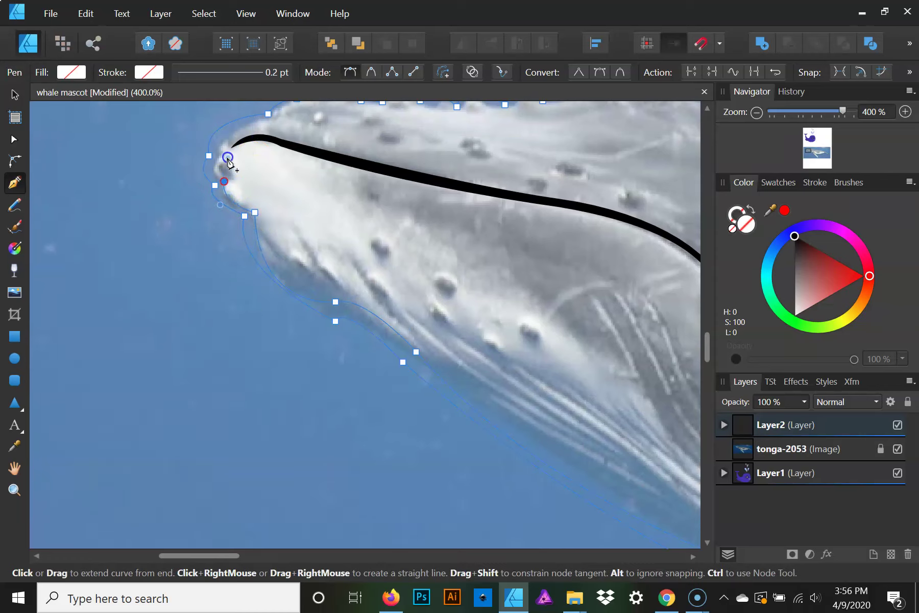
{"action": "left_click", "coordinate": [224, 181]}
{"action": "mouse_move", "coordinate": [216, 155]}
{"action": "left_mouse_down"}
{"action": "mouse_move", "coordinate": [233, 154]}
{"action": "mouse_move", "coordinate": [206, 187]}
{"action": "mouse_move", "coordinate": [286, 157]}
{"action": "mouse_move", "coordinate": [246, 149]}
{"action": "mouse_move", "coordinate": [289, 152]}
{"action": "left_mouse_up"}
{"action": "left_click", "coordinate": [216, 155]}
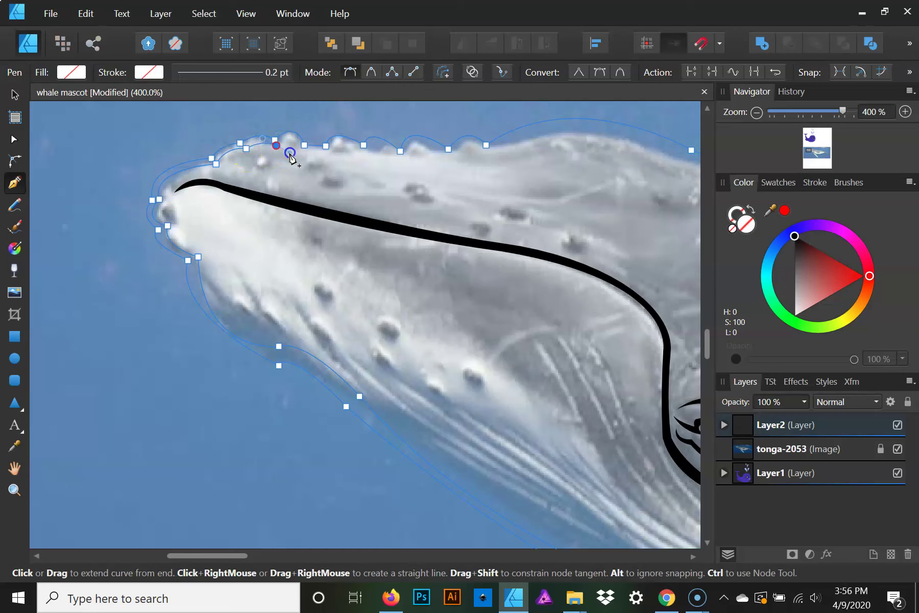
{"action": "left_click", "coordinate": [277, 146]}
{"action": "key", "text": "a"}
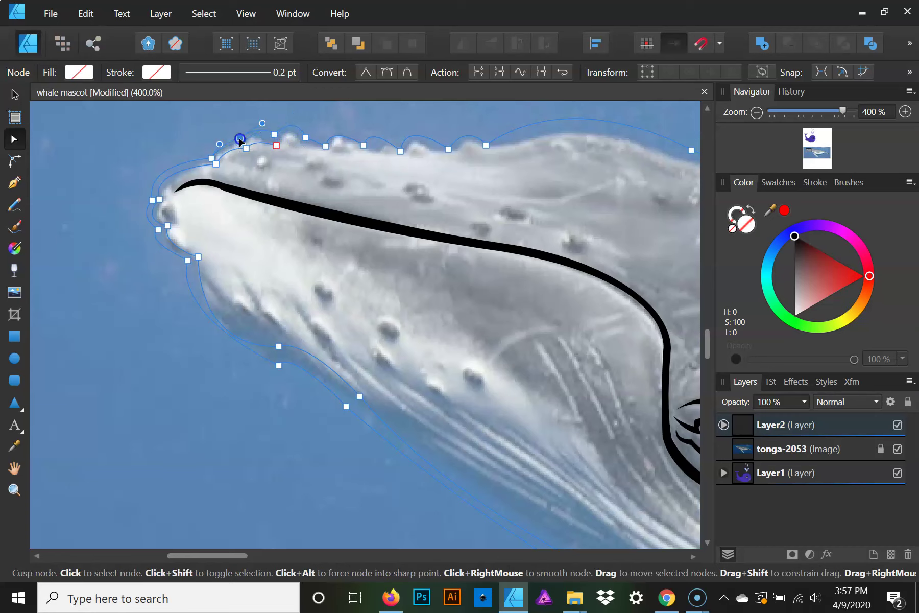
- Adjust the nodes along the head's top edge so the scallops match each tubercle bump
{"action": "left_click", "coordinate": [211, 160]}
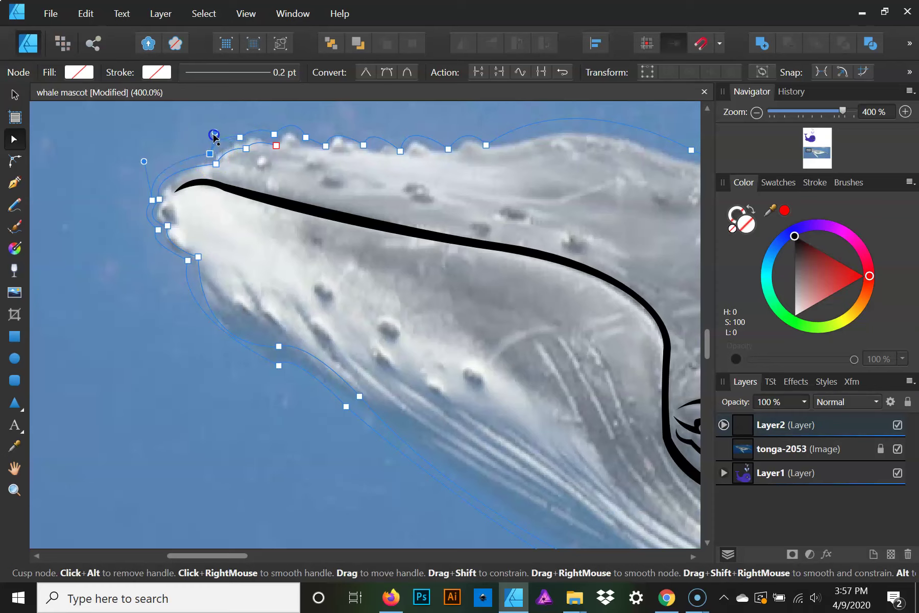
{"action": "left_click", "coordinate": [241, 137]}
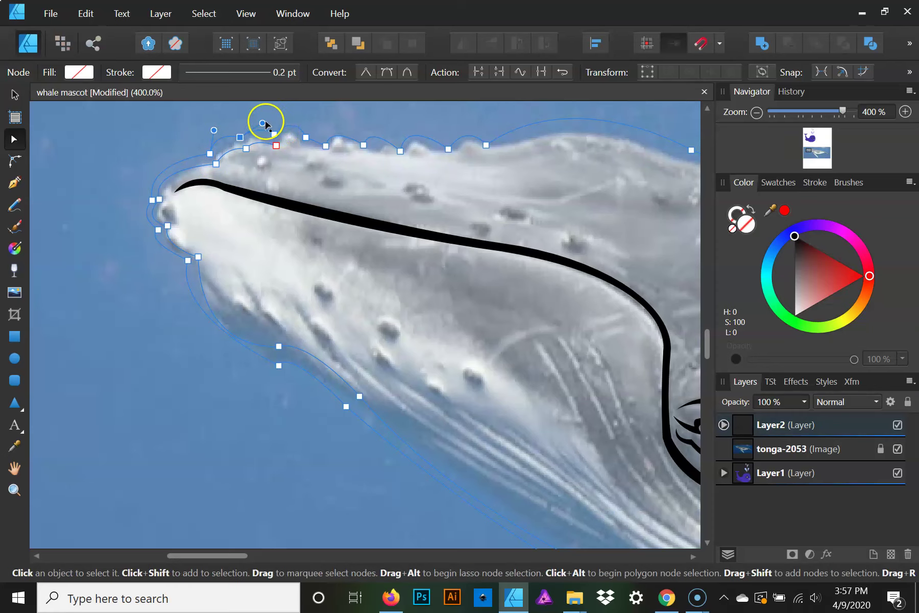
{"action": "scroll", "coordinate": [311, 162], "scroll_direction": "up", "scroll_amount": 1}
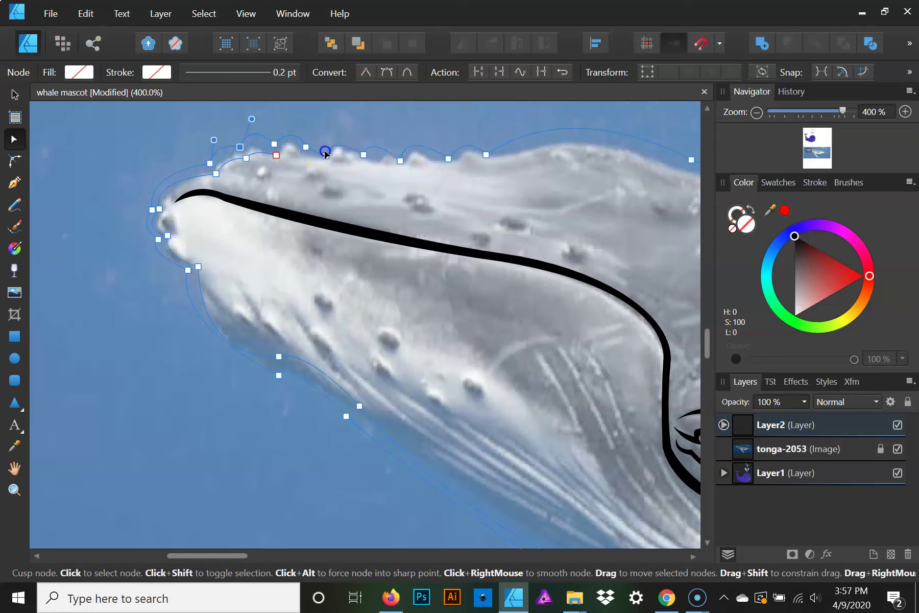
{"action": "left_click", "coordinate": [366, 155]}
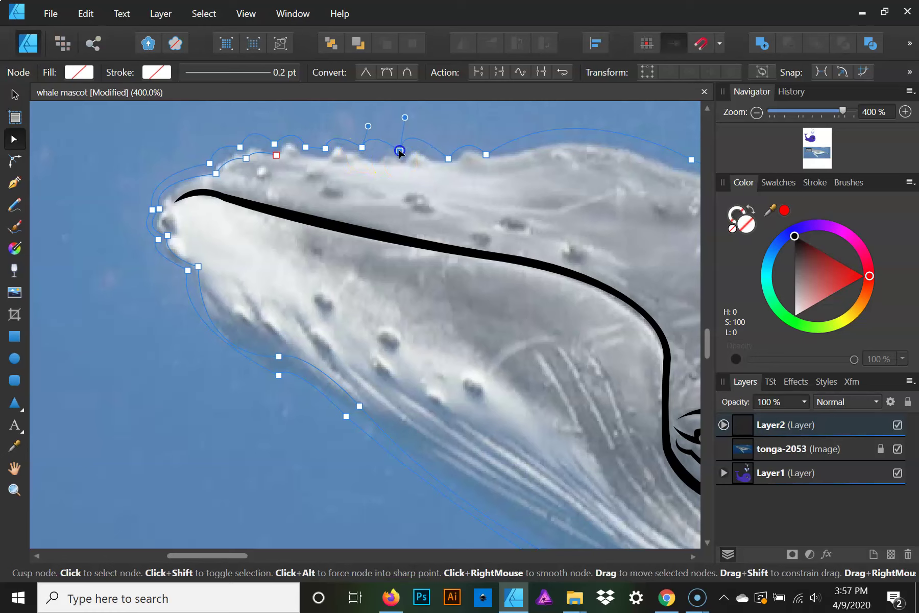
{"action": "left_click", "coordinate": [486, 156]}
{"action": "left_click_drag", "start_coordinate": [579, 148], "coordinate": [471, 178]}
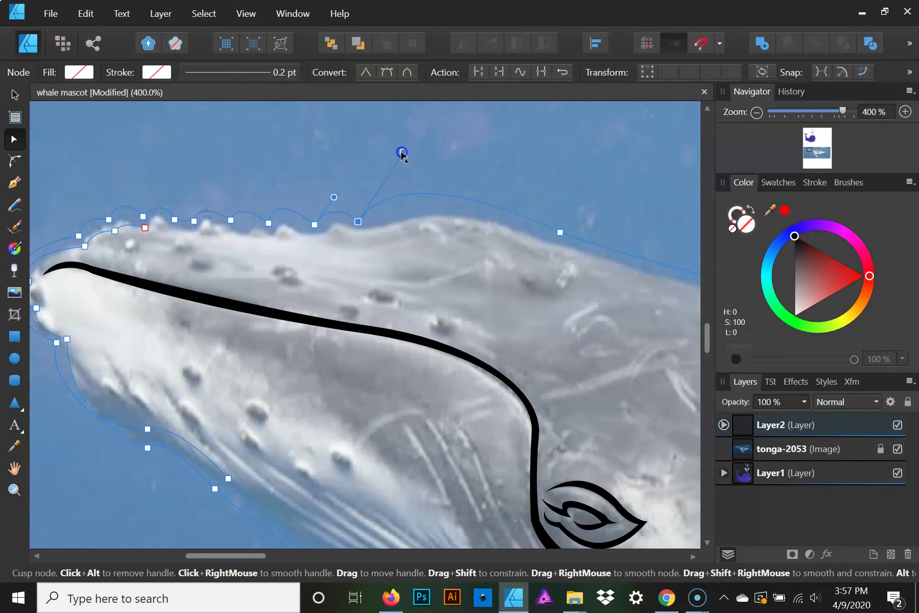
{"action": "key", "text": "p"}
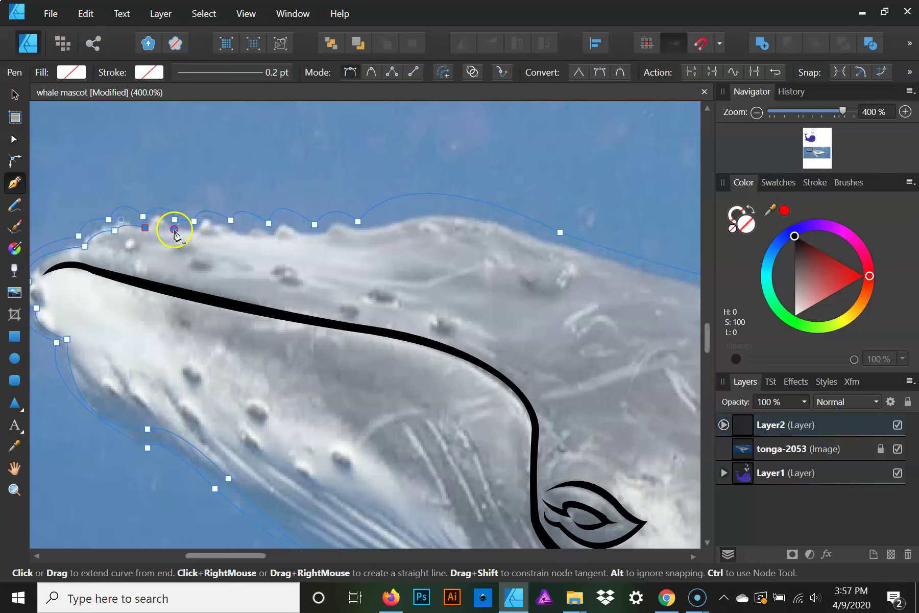
- Add a series of sharp bump nodes along the top of the head
{"action": "left_click", "coordinate": [174, 228]}
{"action": "left_click", "coordinate": [196, 232]}
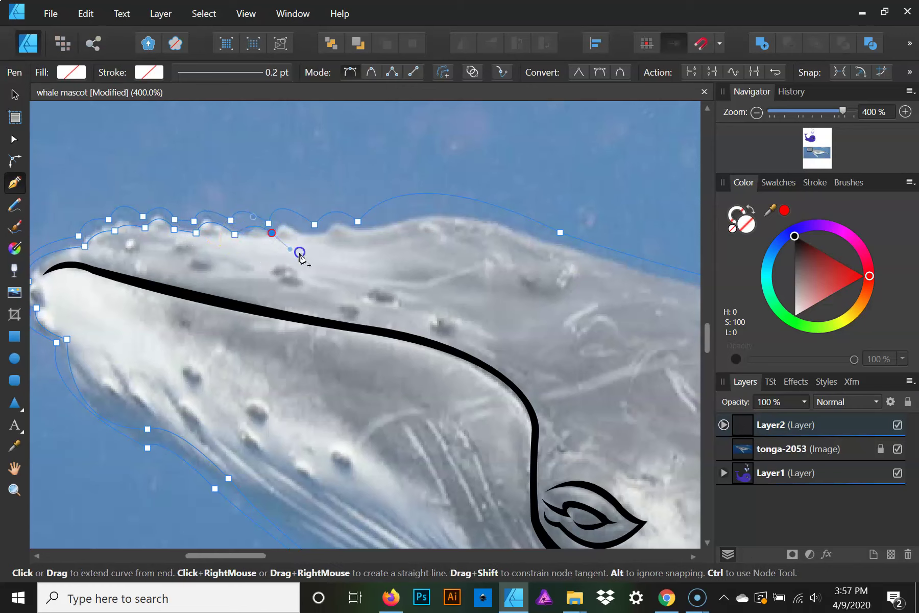
{"action": "left_click", "coordinate": [272, 233]}
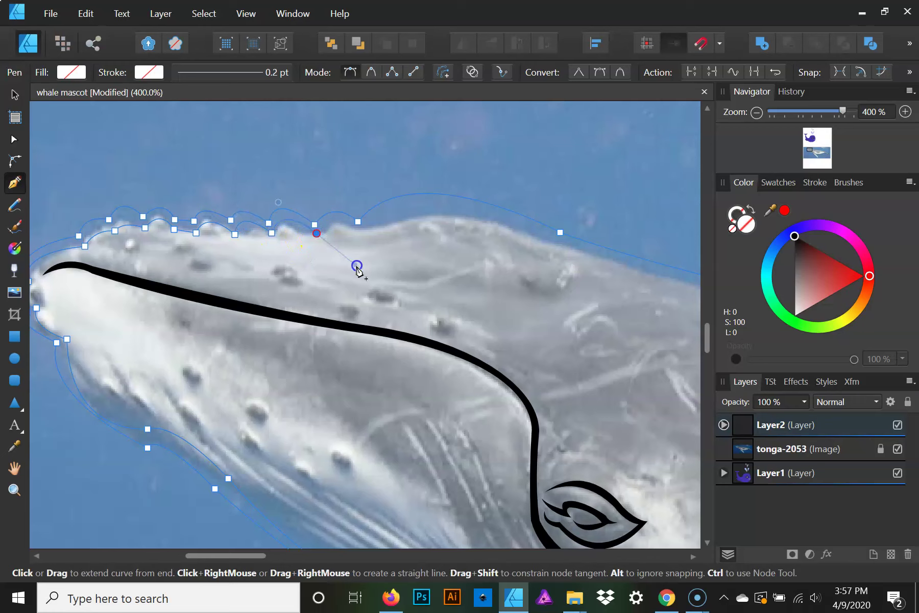
{"action": "left_click", "coordinate": [316, 233]}
{"action": "left_click", "coordinate": [362, 233]}
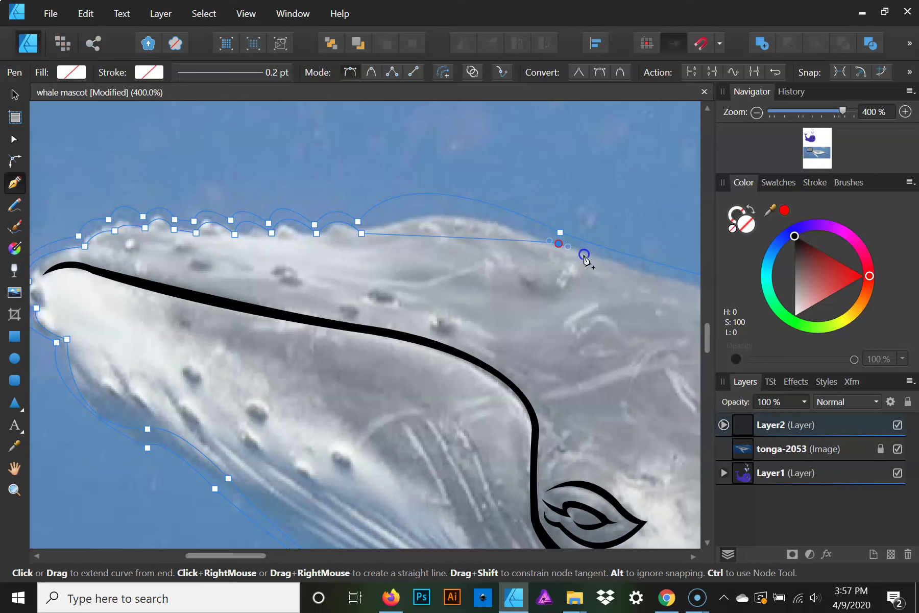
- Extend the outline onto the whale's back and bend that segment to follow the body
{"action": "scroll", "coordinate": [664, 322], "scroll_direction": "right", "scroll_amount": 2}
{"action": "scroll", "coordinate": [639, 327], "scroll_direction": "right", "scroll_amount": 2}
{"action": "left_click", "coordinate": [483, 243]}
{"action": "key", "text": "a"}
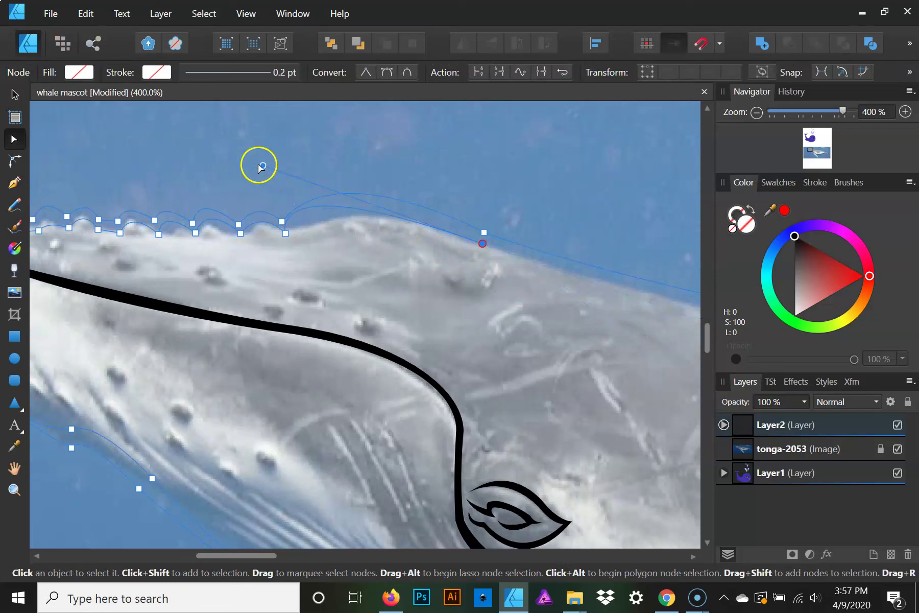
{"action": "left_click_drag", "start_coordinate": [261, 166], "coordinate": [320, 174]}
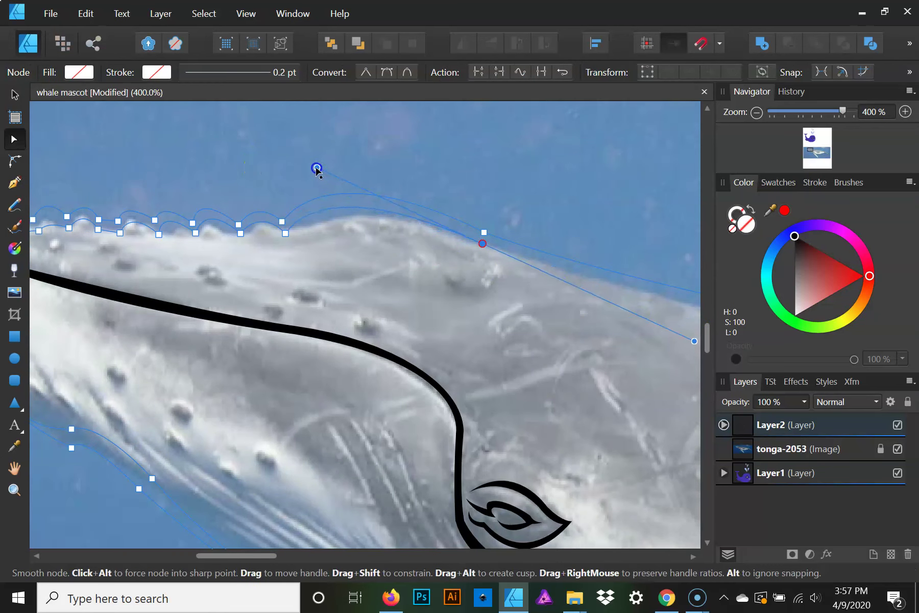
{"action": "key", "text": "p"}
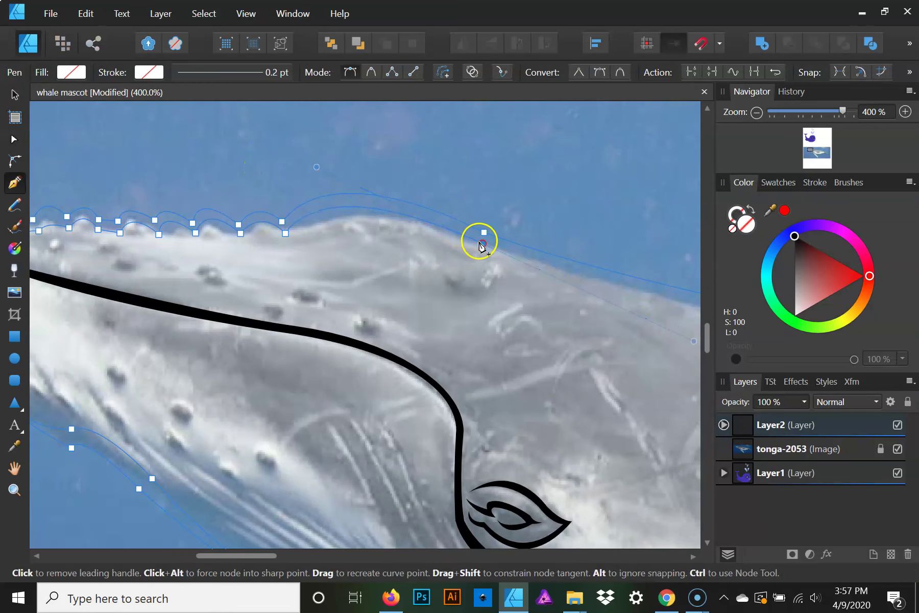
{"action": "left_click_drag", "start_coordinate": [484, 248], "coordinate": [343, 232]}
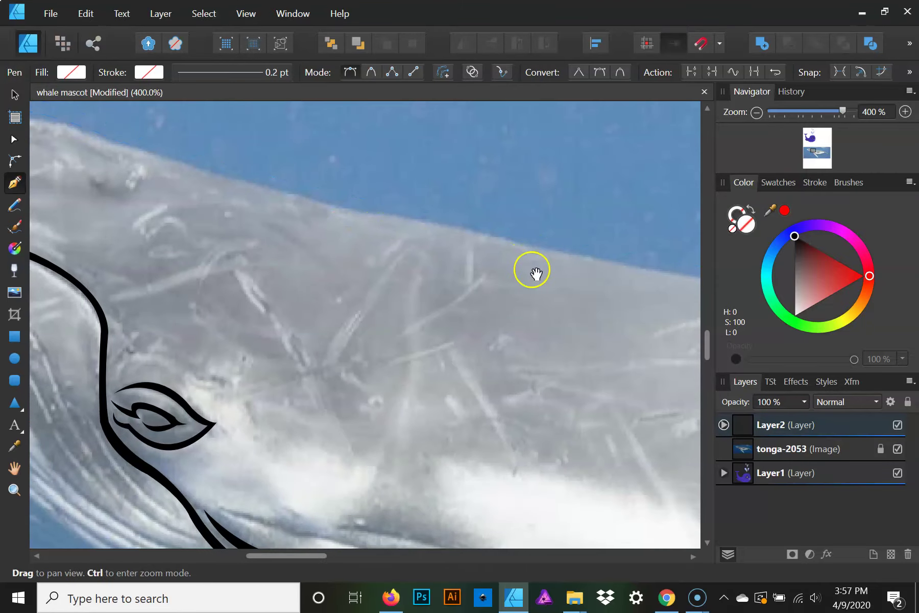
- Zoom out and trace the back edge up toward the dorsal hump
{"action": "left_click_drag", "start_coordinate": [531, 269], "coordinate": [371, 295]}
{"action": "left_click", "coordinate": [546, 284]}
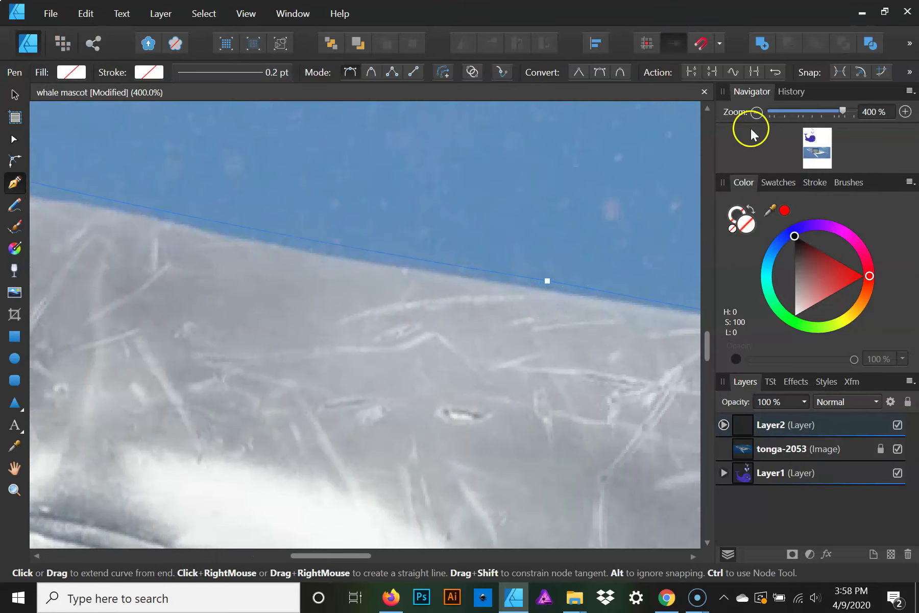
{"action": "left_click", "coordinate": [756, 112]}
{"action": "left_click", "coordinate": [757, 113]}
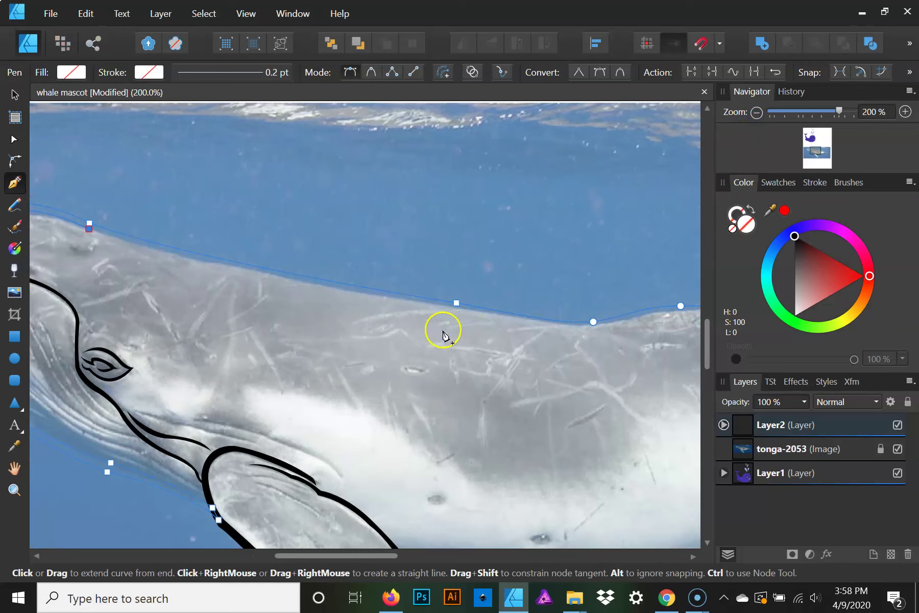
{"action": "left_click_drag", "start_coordinate": [457, 310], "coordinate": [615, 323]}
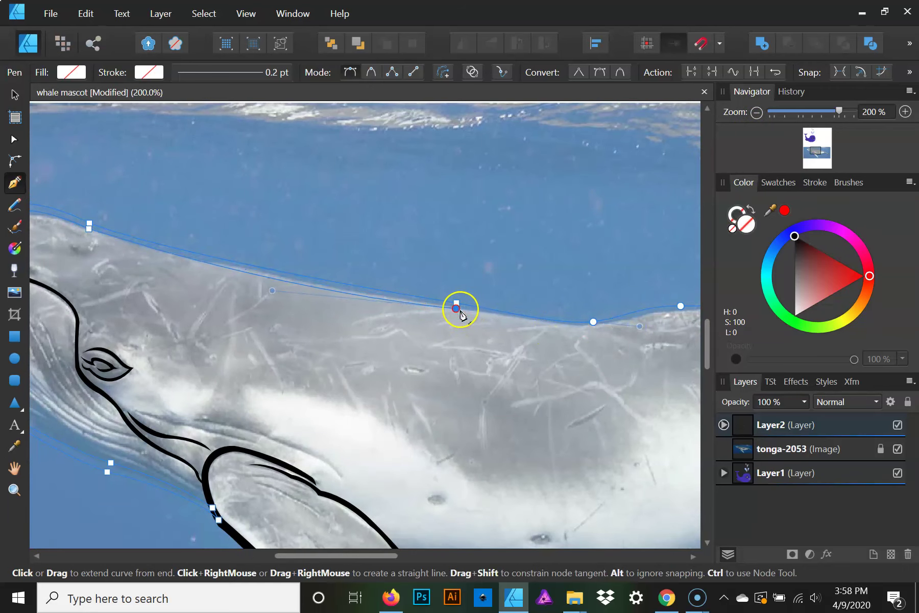
{"action": "left_click_drag", "start_coordinate": [491, 324], "coordinate": [419, 300]}
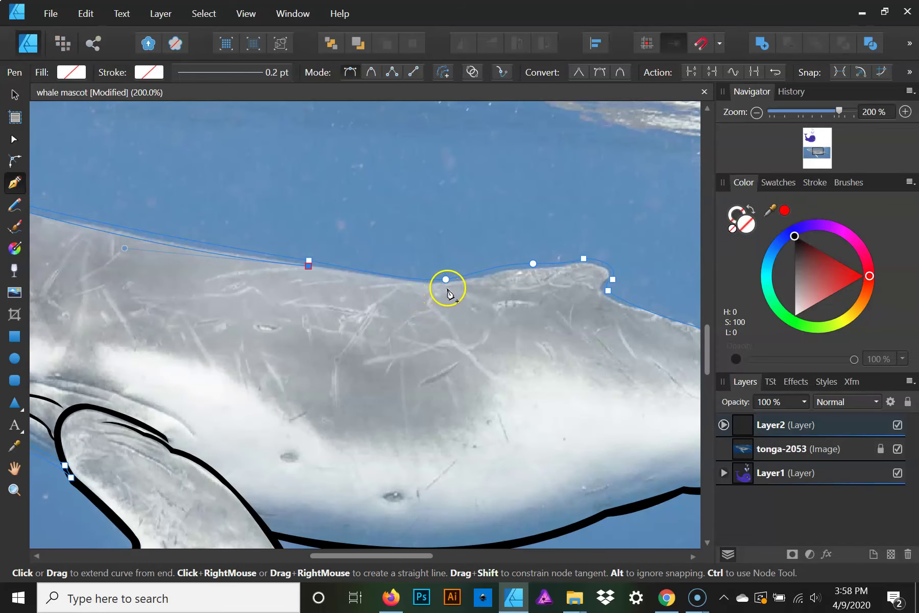
{"action": "left_click_drag", "start_coordinate": [449, 288], "coordinate": [490, 289]}
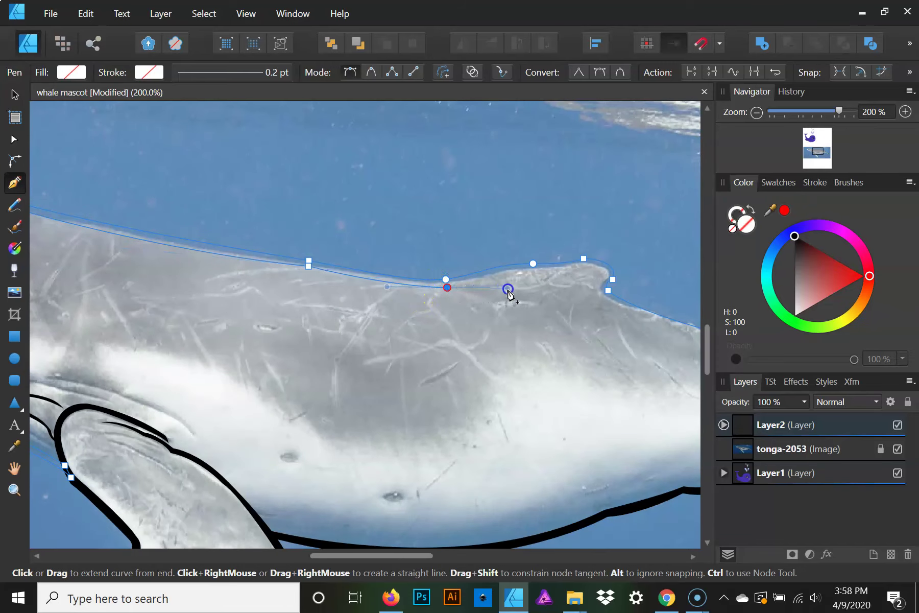
{"action": "left_click", "coordinate": [447, 287]}
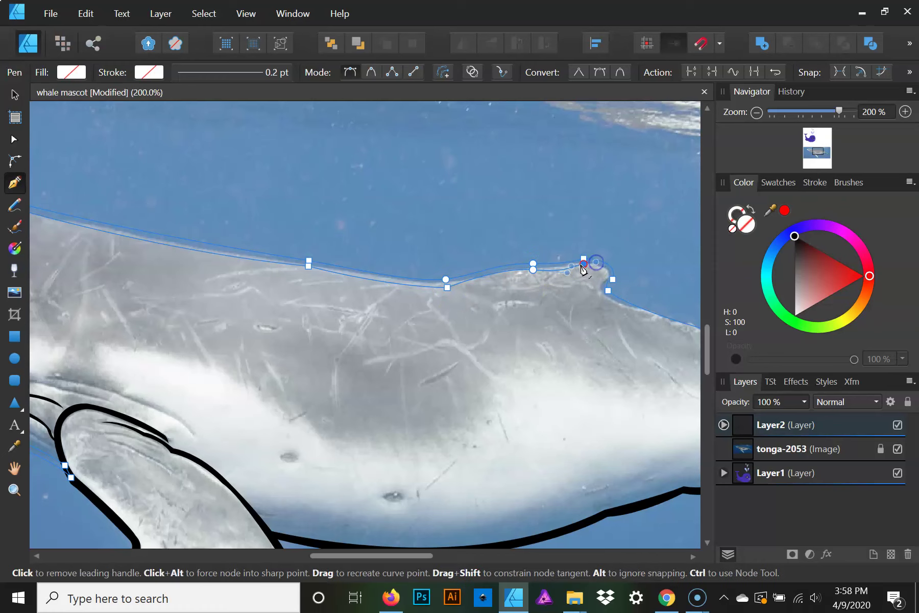
- Trace the dorsal fin's peak and rear edge to the tail, closing the outline black-filled
{"action": "left_click", "coordinate": [586, 265]}
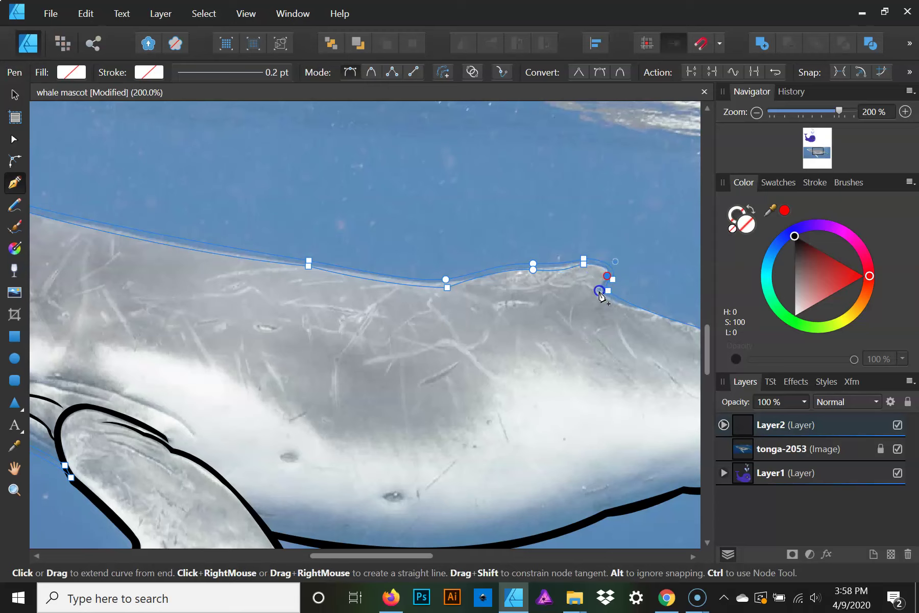
{"action": "left_click", "coordinate": [607, 277]}
{"action": "left_click_drag", "start_coordinate": [598, 298], "coordinate": [442, 306]}
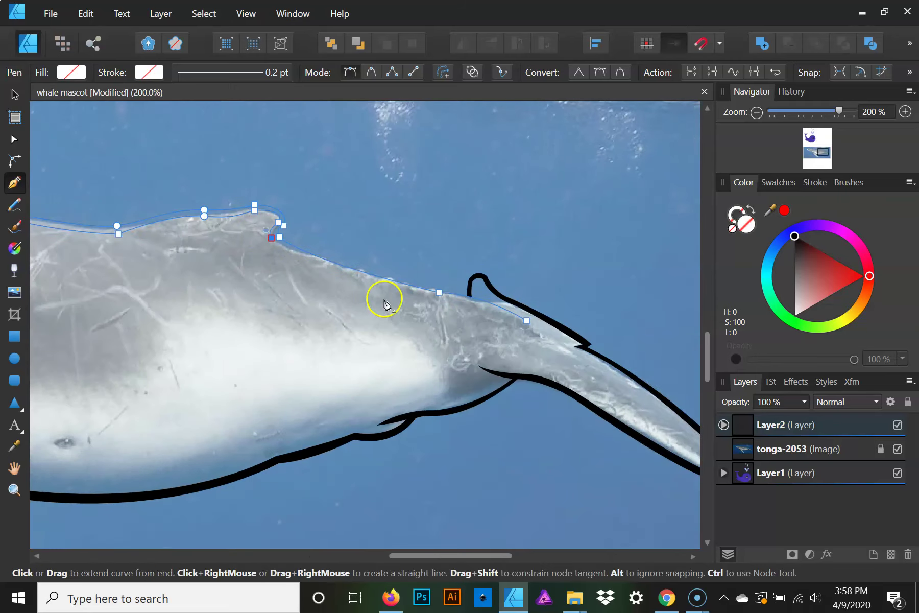
{"action": "left_click_drag", "start_coordinate": [443, 305], "coordinate": [567, 328]}
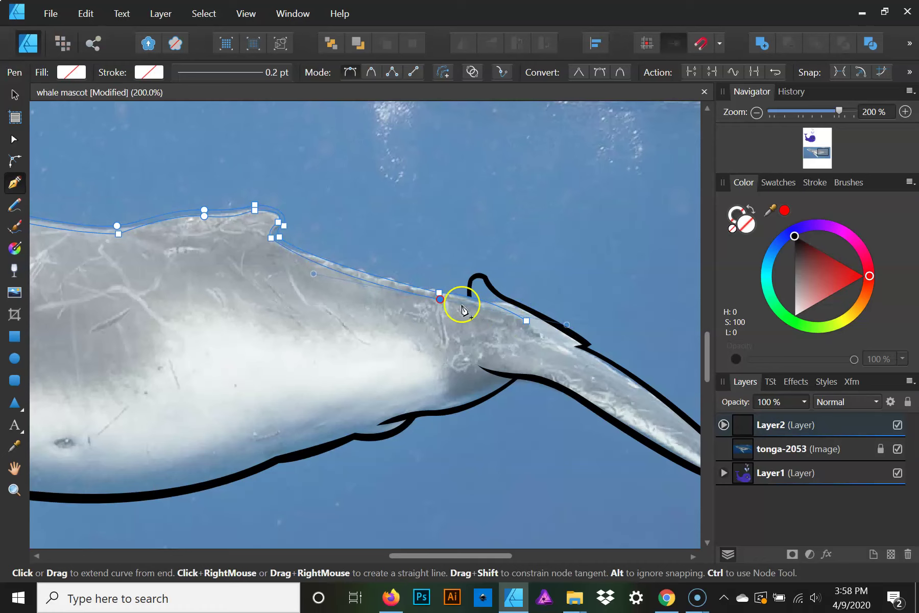
{"action": "left_click", "coordinate": [441, 300]}
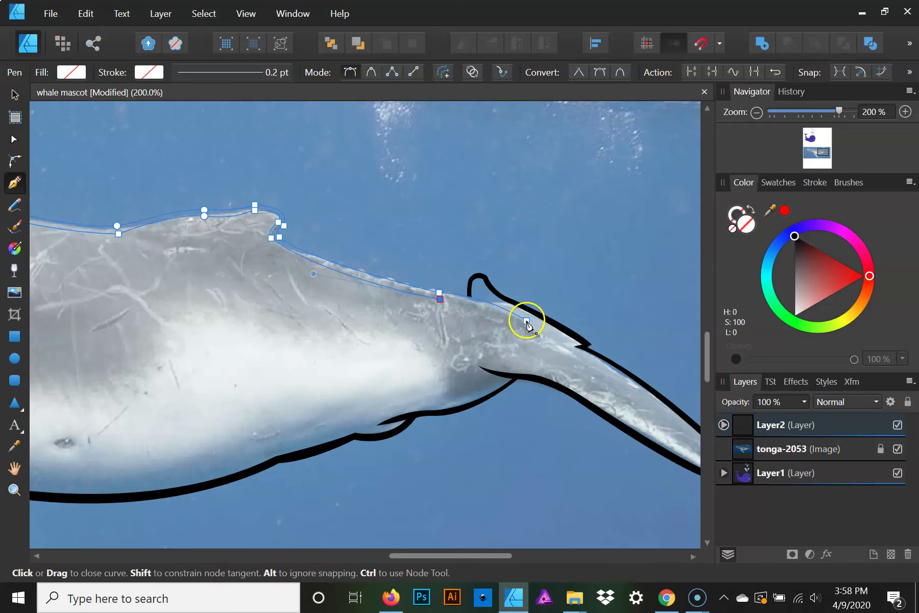
{"action": "left_click", "coordinate": [526, 321]}
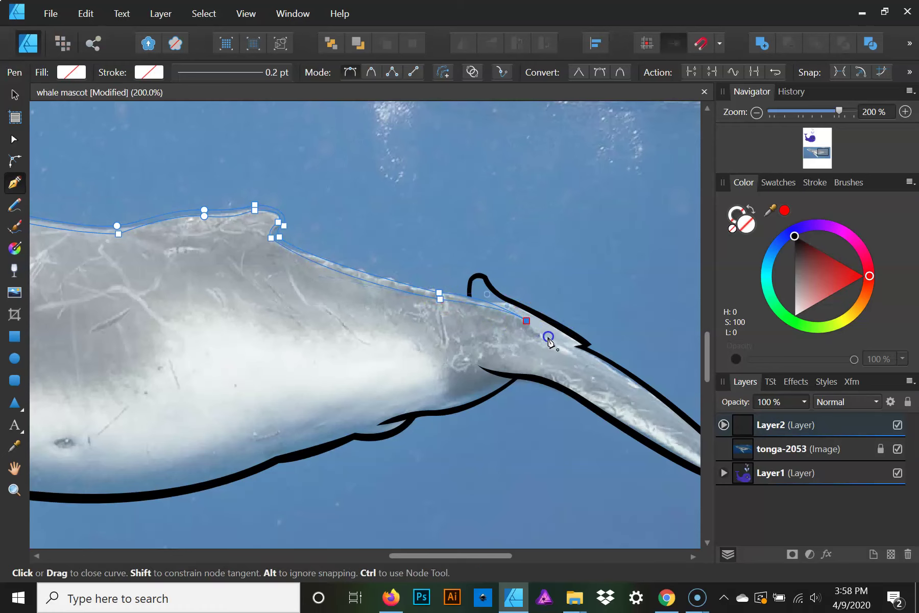
{"action": "left_click", "coordinate": [580, 347]}
{"action": "left_click", "coordinate": [799, 241]}
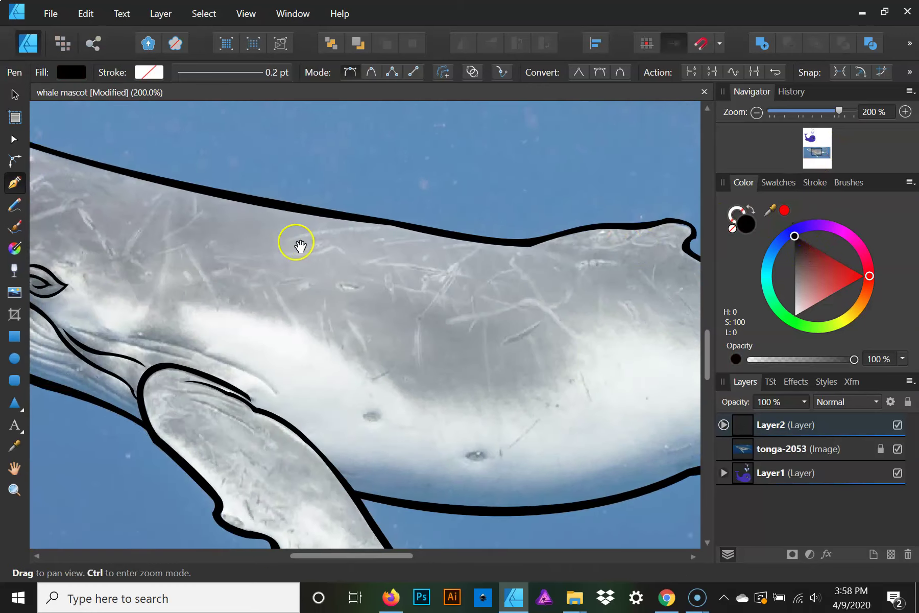
- Hide the reference photo and zoom in to 300% on the black outline's head
{"action": "mouse_move", "coordinate": [298, 246]}
{"action": "left_mouse_down"}
{"action": "mouse_move", "coordinate": [506, 293]}
{"action": "mouse_move", "coordinate": [407, 302]}
{"action": "left_mouse_up"}
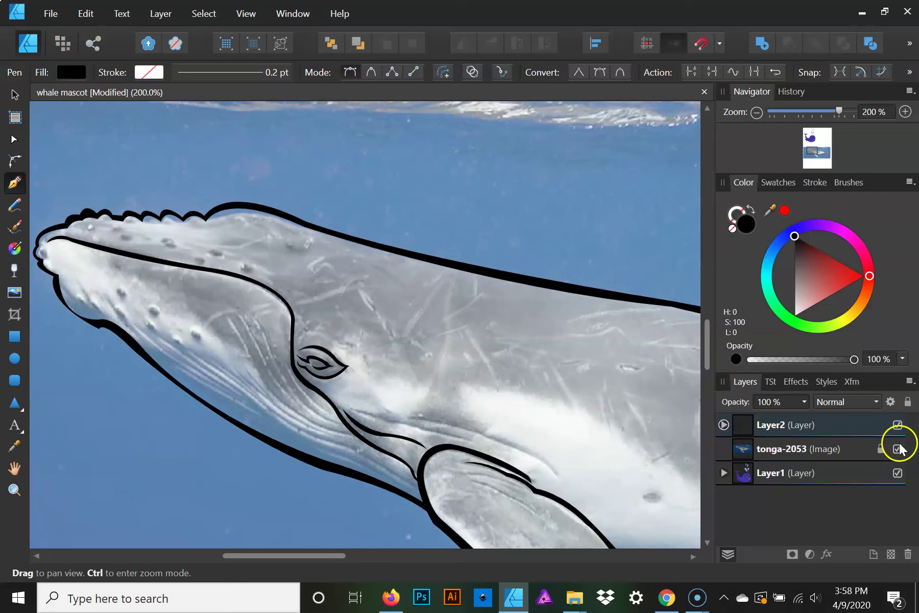
{"action": "left_click", "coordinate": [898, 449]}
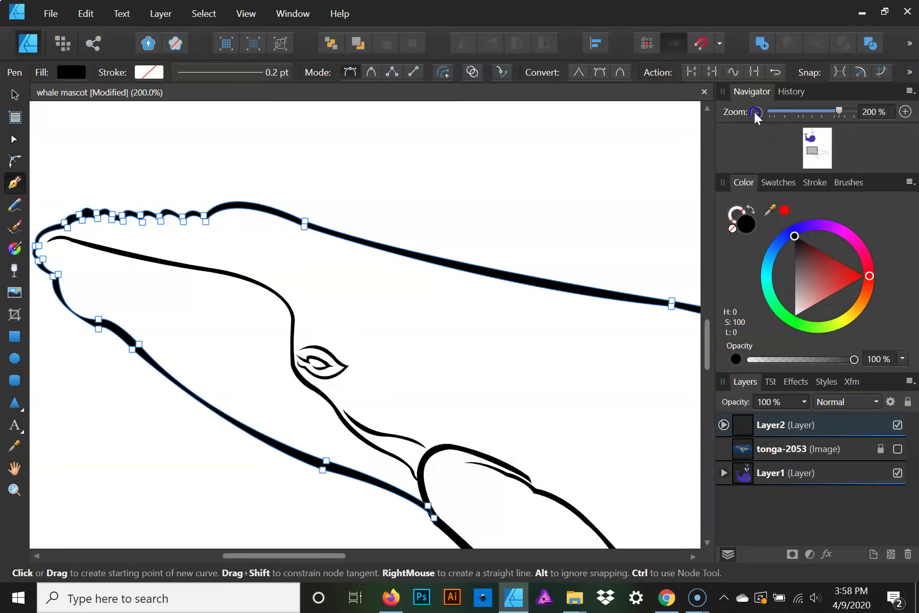
{"action": "left_click", "coordinate": [756, 112]}
{"action": "left_click_drag", "start_coordinate": [575, 207], "coordinate": [506, 232]}
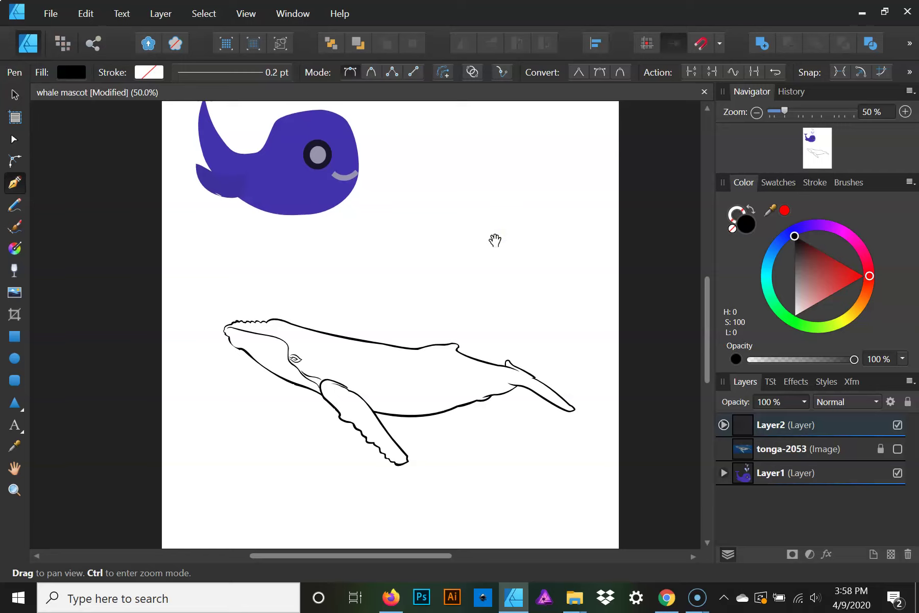
{"action": "left_click", "coordinate": [906, 112]}
{"action": "left_click", "coordinate": [906, 112]}
{"action": "left_click", "coordinate": [907, 113]}
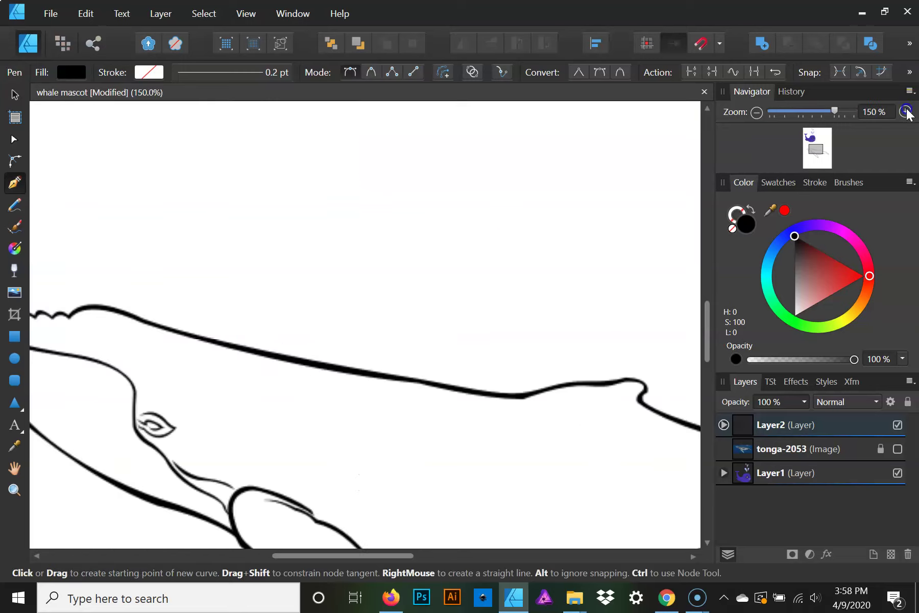
{"action": "mouse_move", "coordinate": [488, 149]}
{"action": "left_mouse_down"}
{"action": "mouse_move", "coordinate": [457, 265]}
{"action": "mouse_move", "coordinate": [528, 345]}
{"action": "left_mouse_up"}
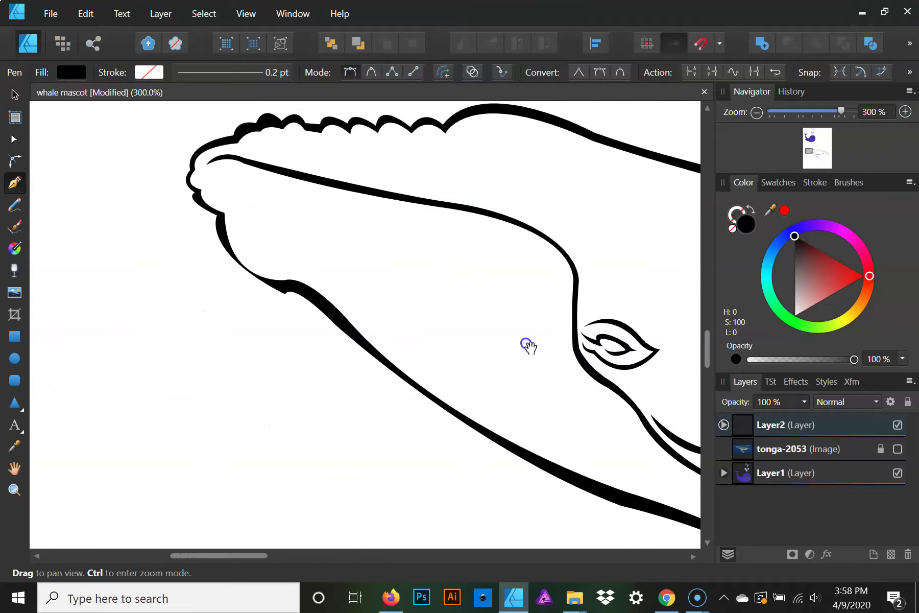
- Reshape the jaw and chin curves by dragging their nodes' Bézier handles
{"action": "key", "text": "a"}
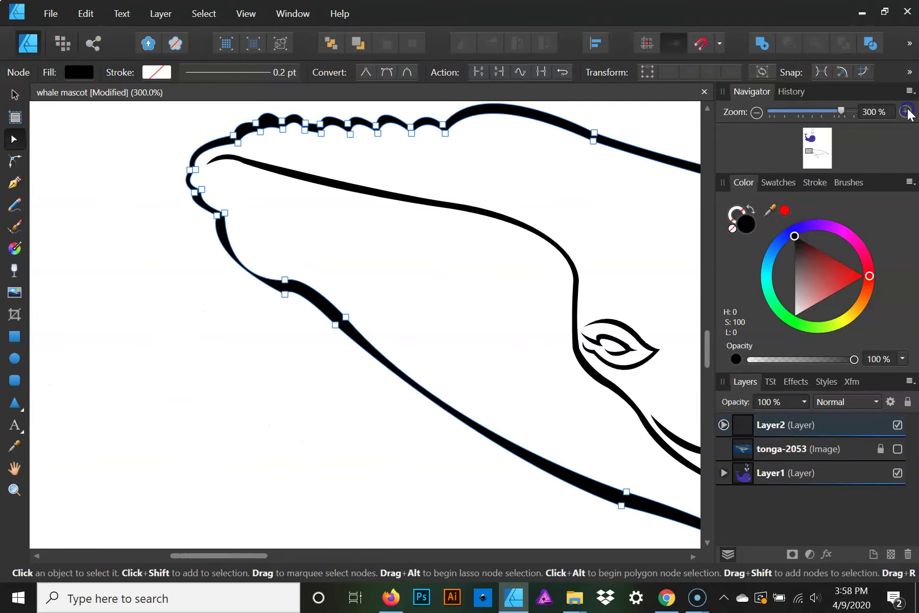
{"action": "left_click", "coordinate": [905, 112]}
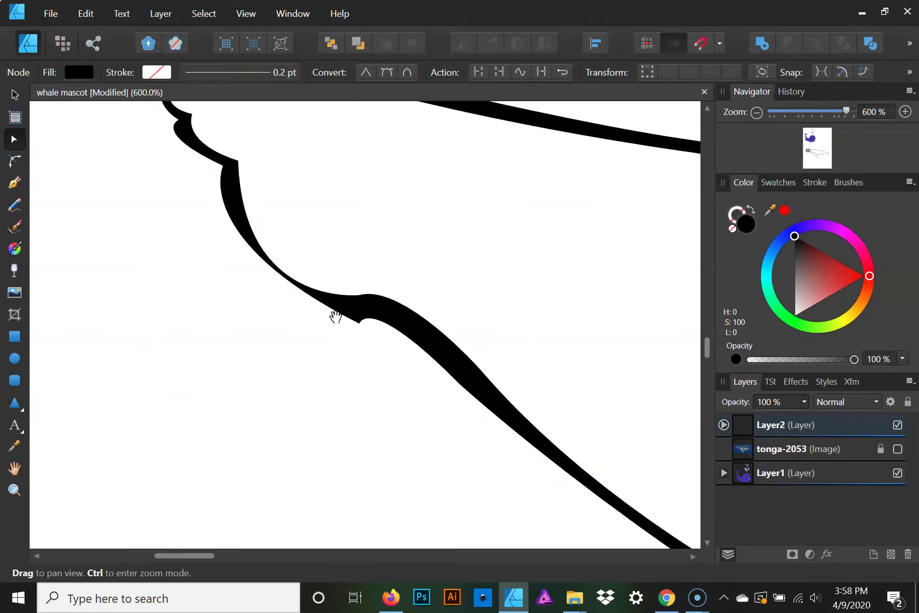
{"action": "left_click", "coordinate": [360, 323]}
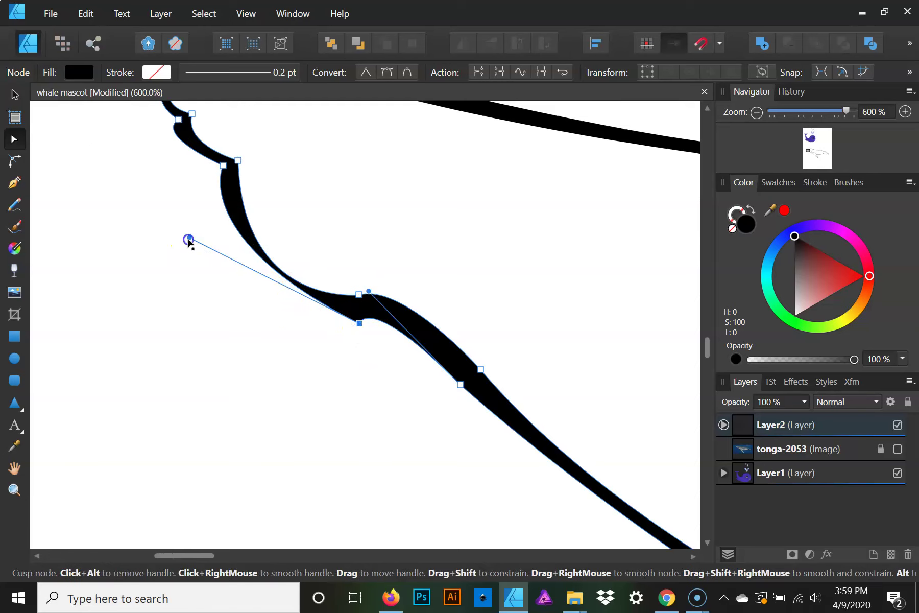
{"action": "left_click_drag", "start_coordinate": [188, 239], "coordinate": [192, 302]}
{"action": "left_click", "coordinate": [359, 294]}
{"action": "mouse_move", "coordinate": [306, 283]}
{"action": "left_mouse_down"}
{"action": "mouse_move", "coordinate": [283, 304]}
{"action": "mouse_move", "coordinate": [221, 297]}
{"action": "left_mouse_up"}
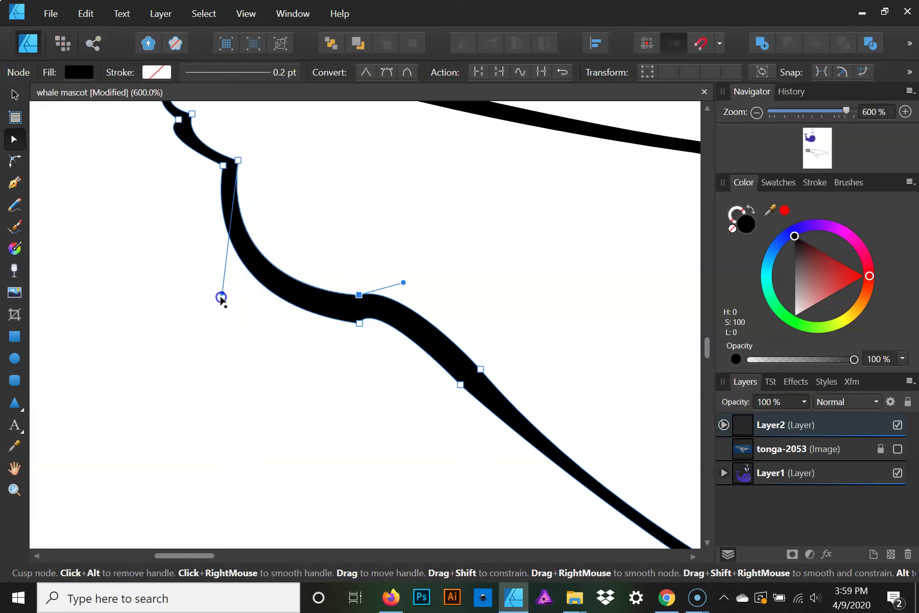
{"action": "left_click_drag", "start_coordinate": [221, 297], "coordinate": [219, 286]}
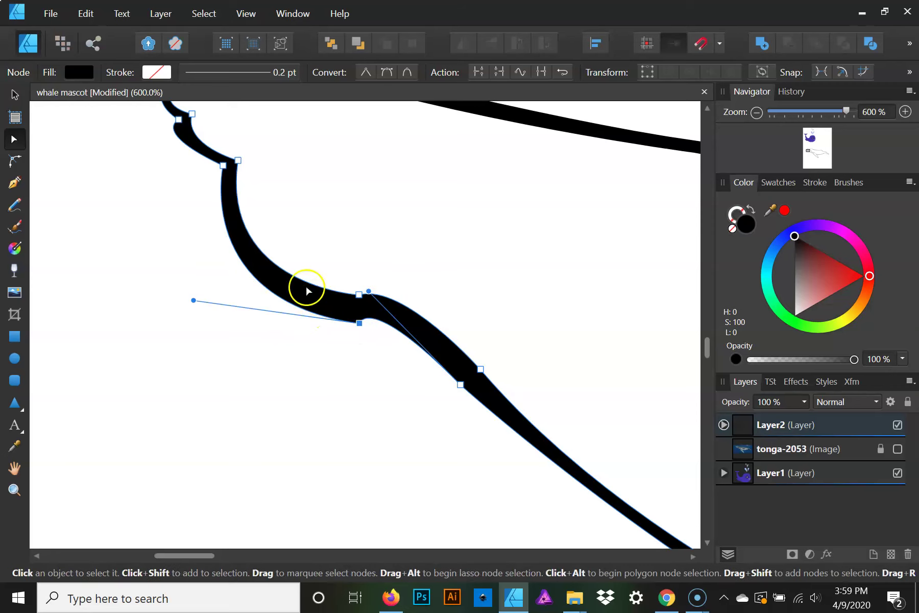
- Nudge the chin and snout nodes left and smooth the lower jaw node
{"action": "mouse_move", "coordinate": [191, 213]}
{"action": "left_mouse_down"}
{"action": "mouse_move", "coordinate": [281, 346]}
{"action": "mouse_move", "coordinate": [316, 316]}
{"action": "left_mouse_up"}
{"action": "left_click", "coordinate": [313, 317]}
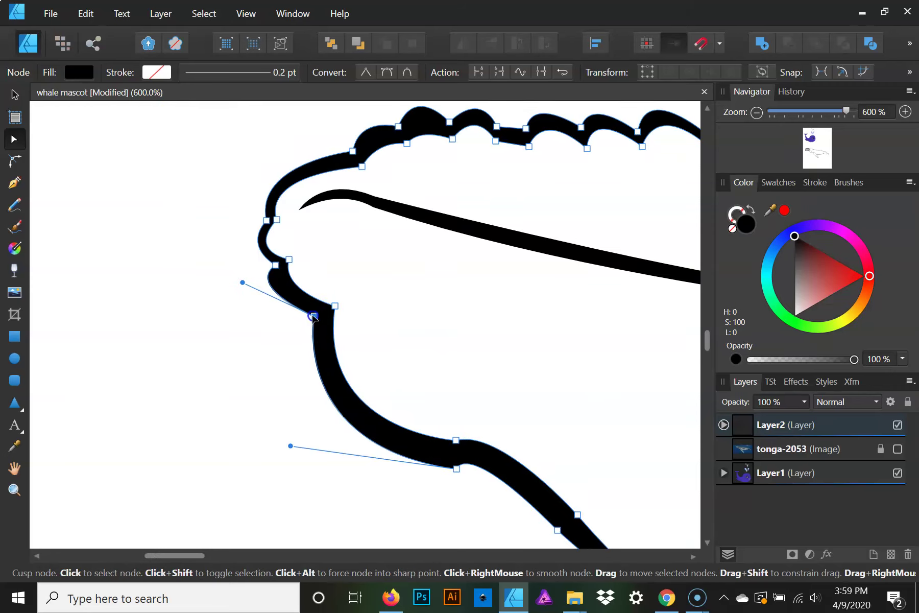
{"action": "left_click", "coordinate": [286, 265]}
{"action": "left_click_drag", "start_coordinate": [286, 265], "coordinate": [269, 265]}
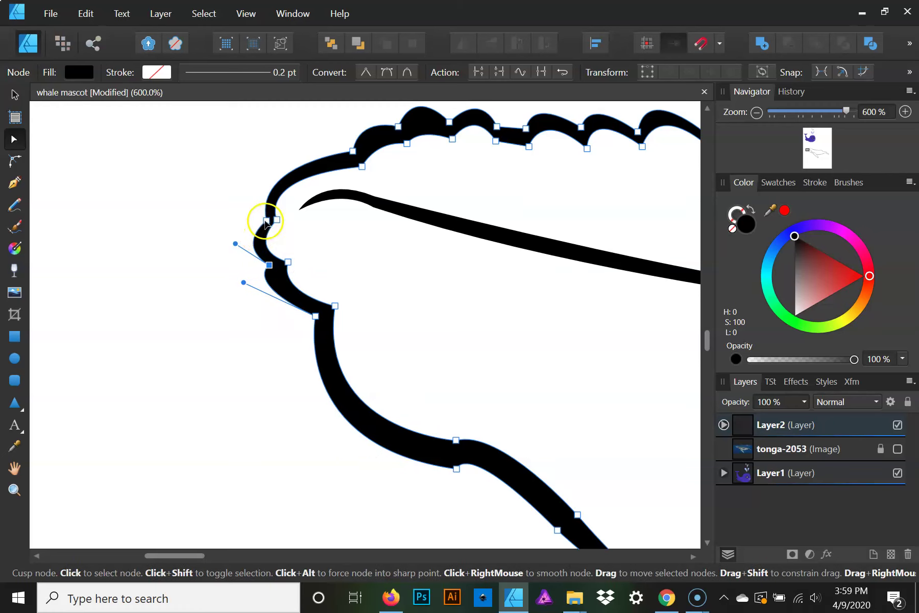
{"action": "left_click_drag", "start_coordinate": [265, 220], "coordinate": [256, 214]}
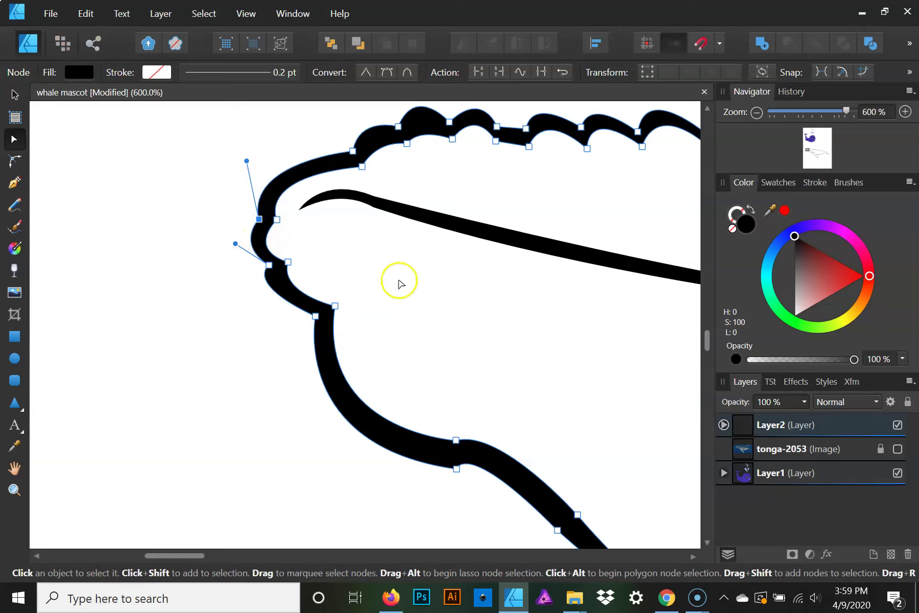
{"action": "mouse_move", "coordinate": [487, 325]}
{"action": "left_mouse_down"}
{"action": "mouse_move", "coordinate": [261, 322]}
{"action": "mouse_move", "coordinate": [373, 478]}
{"action": "mouse_move", "coordinate": [443, 351]}
{"action": "mouse_move", "coordinate": [393, 306]}
{"action": "mouse_move", "coordinate": [379, 273]}
{"action": "left_mouse_up"}
{"action": "left_click", "coordinate": [376, 351]}
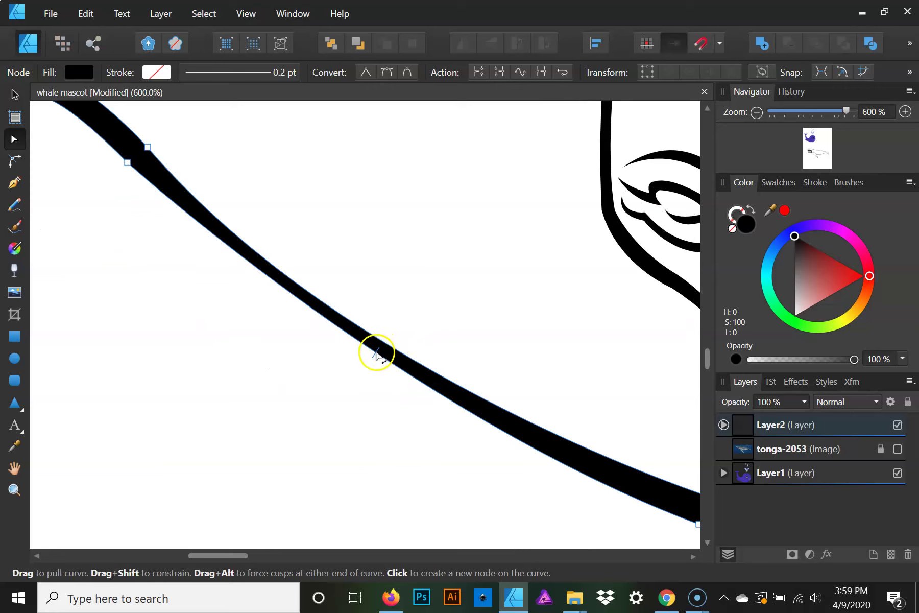
{"action": "left_click", "coordinate": [127, 162]}
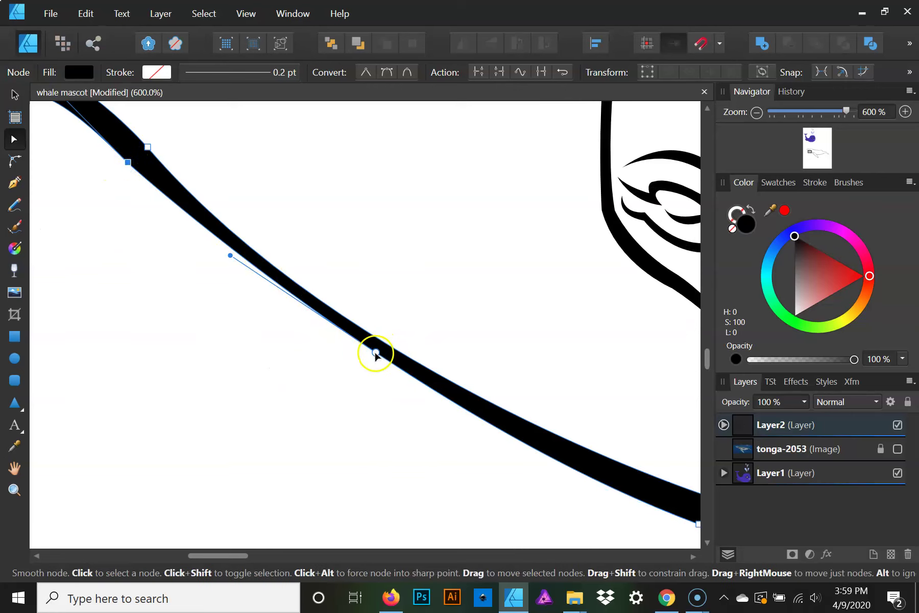
{"action": "left_click_drag", "start_coordinate": [369, 357], "coordinate": [354, 358]}
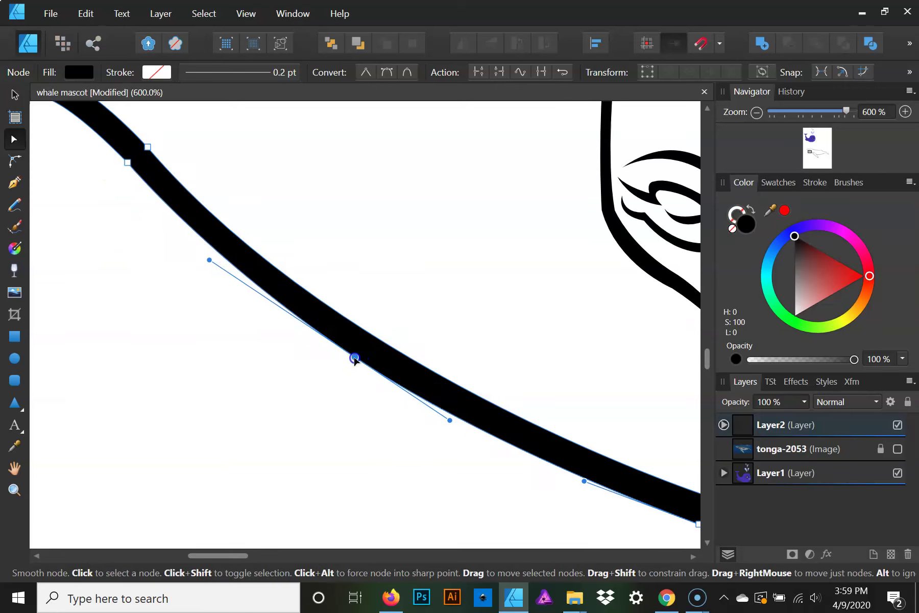
- Pan along the drawing and zoom out to 100% to view the whole whale
{"action": "left_click_drag", "start_coordinate": [531, 395], "coordinate": [189, 261]}
{"action": "mouse_move", "coordinate": [322, 304]}
{"action": "left_mouse_down"}
{"action": "mouse_move", "coordinate": [304, 384]}
{"action": "mouse_move", "coordinate": [205, 334]}
{"action": "left_mouse_up"}
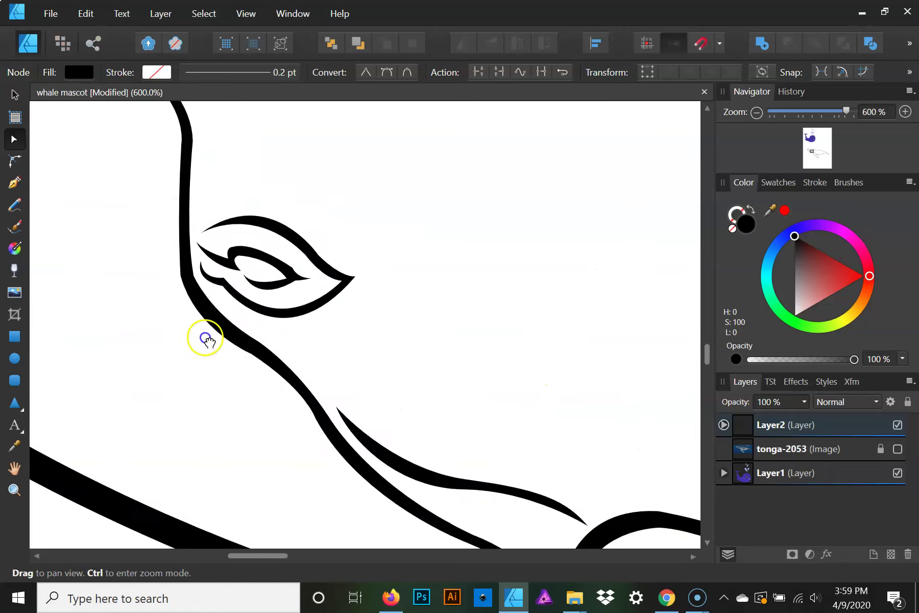
{"action": "mouse_move", "coordinate": [170, 298]}
{"action": "left_mouse_down"}
{"action": "mouse_move", "coordinate": [190, 348]}
{"action": "mouse_move", "coordinate": [212, 347]}
{"action": "left_mouse_up"}
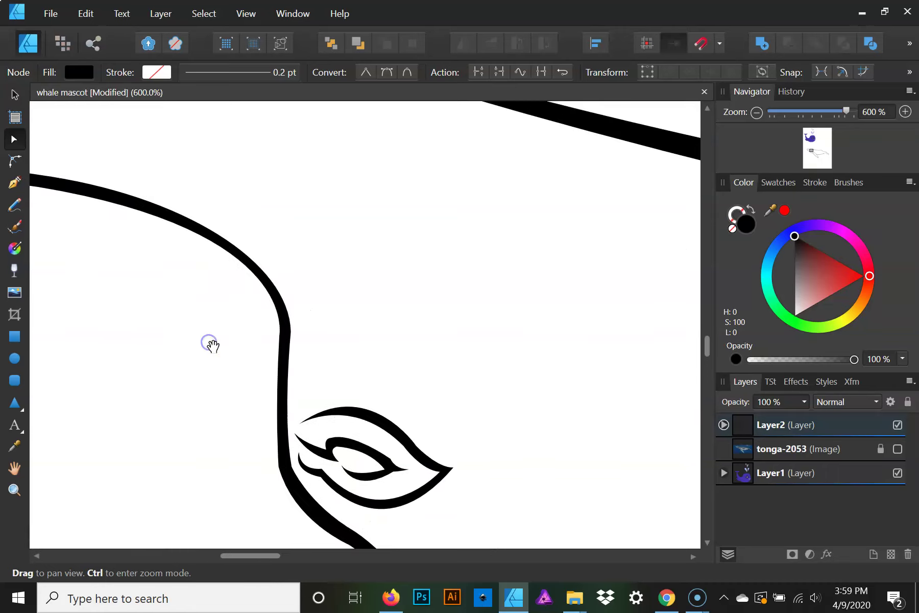
{"action": "left_click", "coordinate": [757, 113]}
{"action": "left_click", "coordinate": [757, 112]}
{"action": "mouse_move", "coordinate": [528, 242]}
{"action": "left_mouse_down"}
{"action": "mouse_move", "coordinate": [280, 193]}
{"action": "mouse_move", "coordinate": [414, 243]}
{"action": "left_mouse_up"}
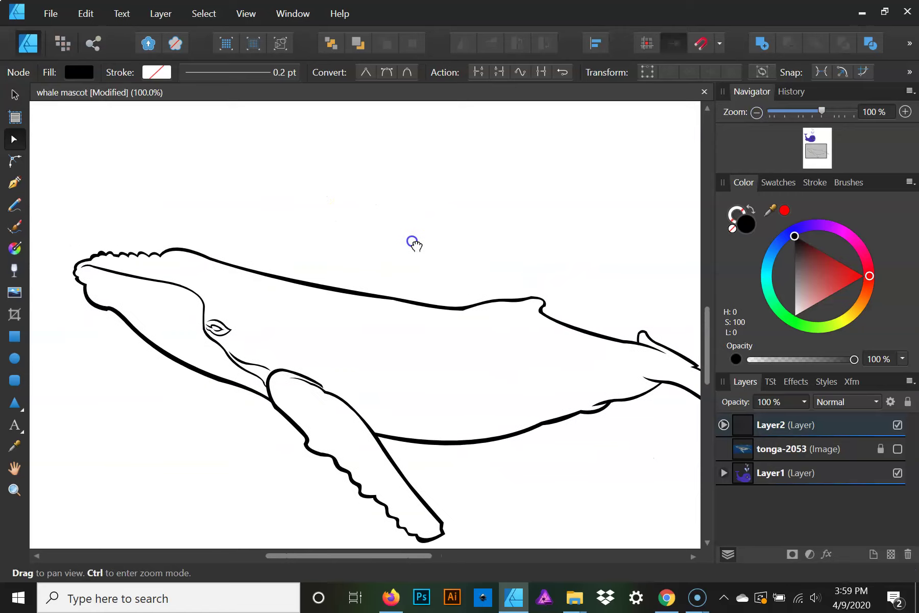
- Select the whale outline and make the tonga-2053 reference photo visible again
{"action": "key", "text": "space"}
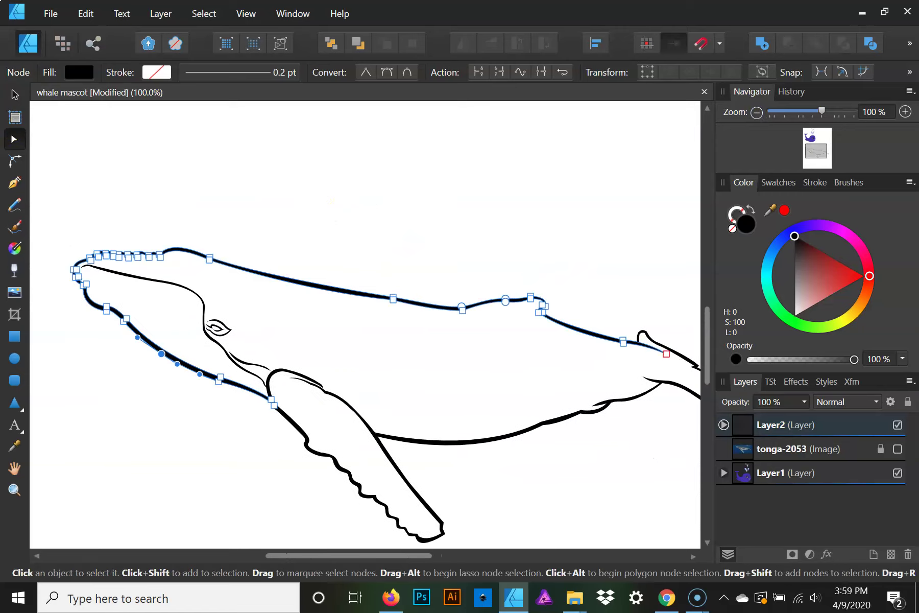
{"action": "left_click", "coordinate": [14, 94]}
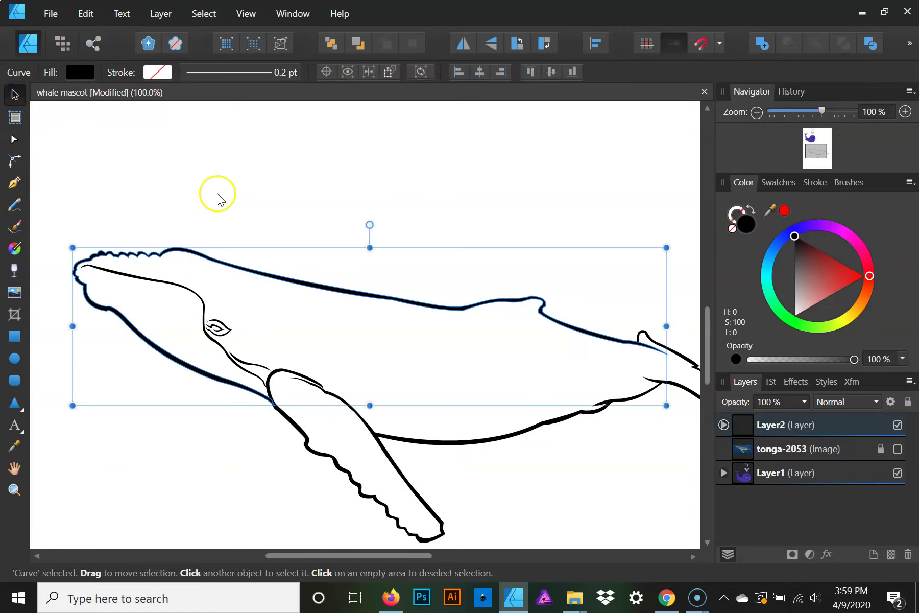
{"action": "left_click", "coordinate": [757, 112]}
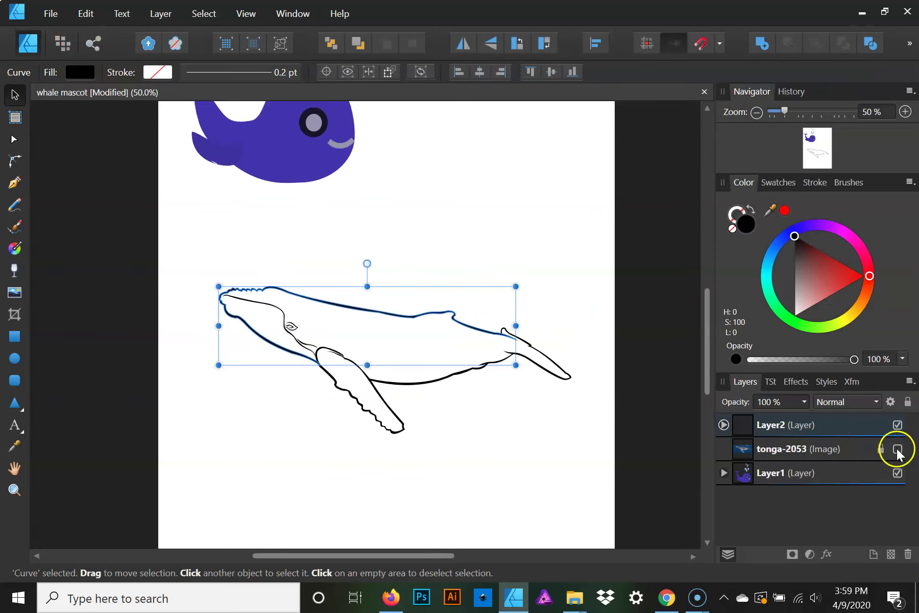
{"action": "left_click", "coordinate": [897, 449]}
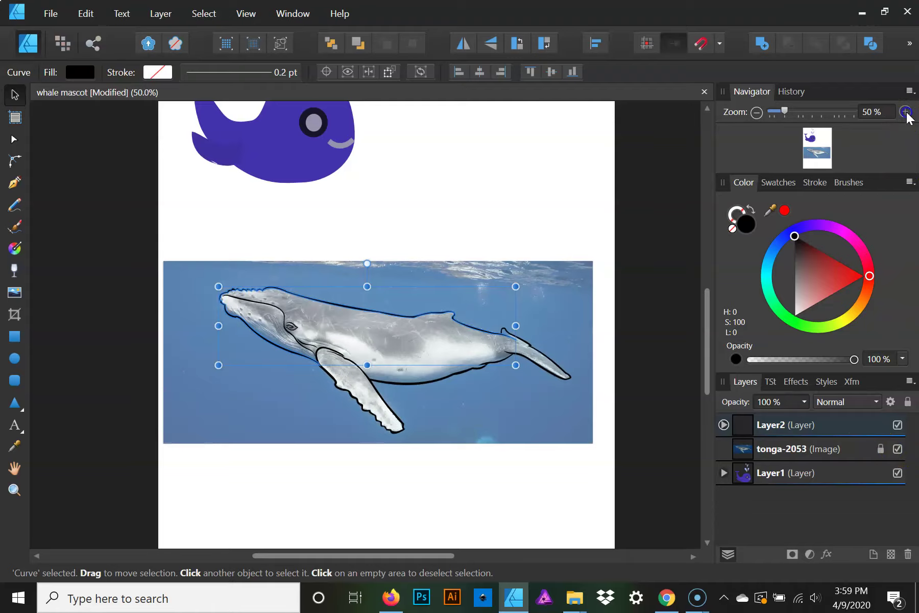
- Zoom in to 300% on the whale's head, eye and snout
{"action": "left_click", "coordinate": [905, 112]}
{"action": "left_click", "coordinate": [905, 112]}
{"action": "left_click", "coordinate": [905, 112]}
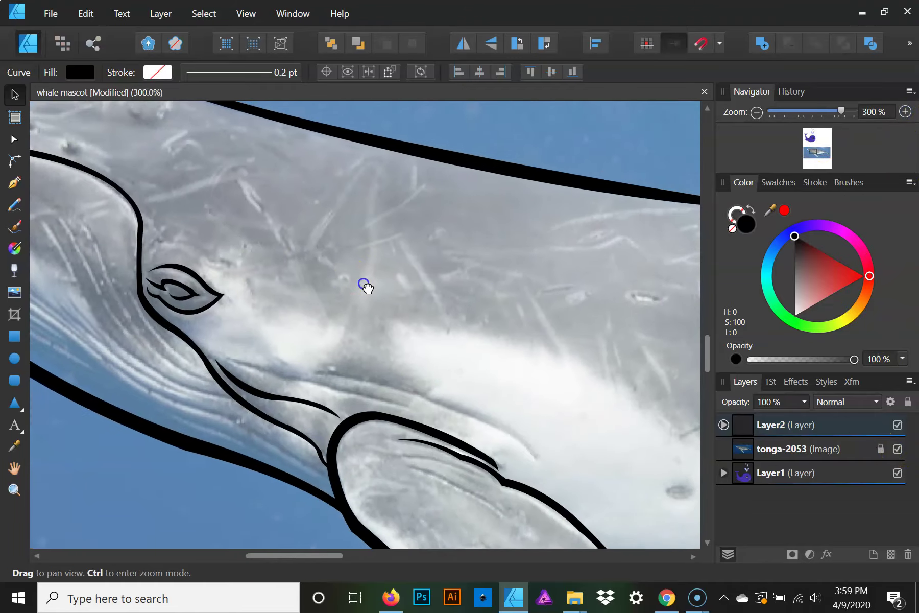
{"action": "left_click_drag", "start_coordinate": [364, 285], "coordinate": [550, 403]}
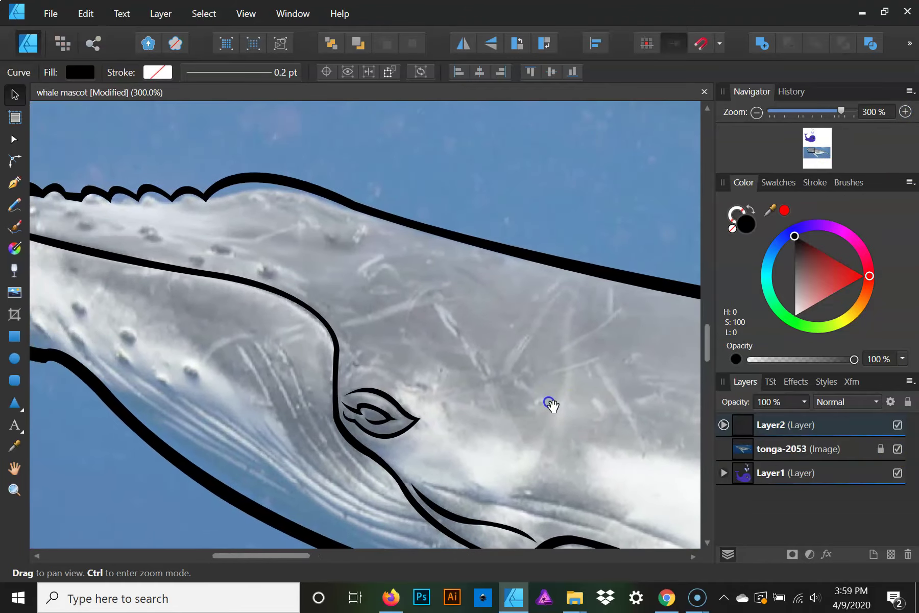
{"action": "left_click_drag", "start_coordinate": [495, 368], "coordinate": [544, 324]}
{"action": "mouse_move", "coordinate": [468, 331]}
{"action": "left_mouse_down"}
{"action": "mouse_move", "coordinate": [483, 314]}
{"action": "mouse_move", "coordinate": [460, 298]}
{"action": "mouse_move", "coordinate": [468, 283]}
{"action": "mouse_move", "coordinate": [478, 325]}
{"action": "mouse_move", "coordinate": [492, 337]}
{"action": "left_mouse_up"}
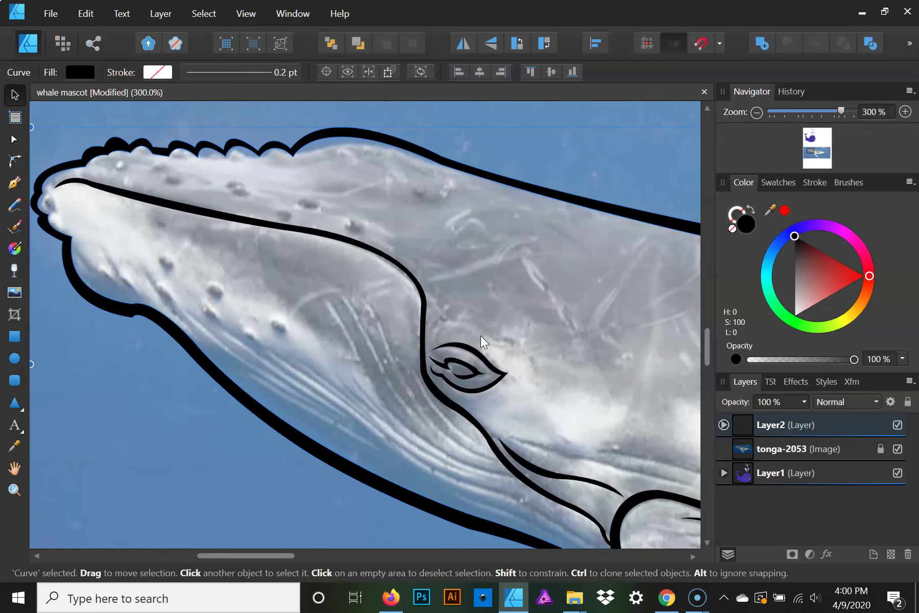
- Take the Pen Tool and zoom in on the throat area below the eye
{"action": "left_click", "coordinate": [14, 182]}
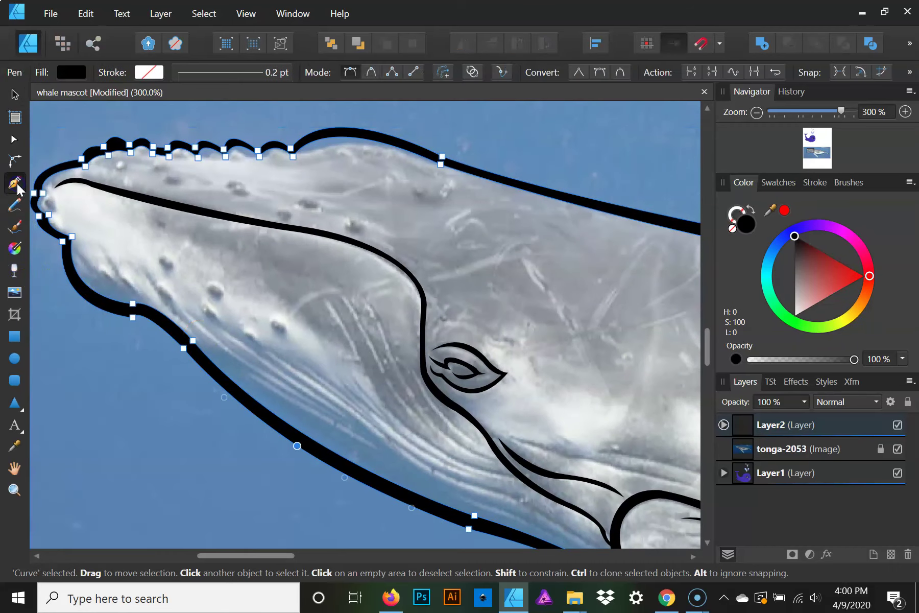
{"action": "left_click_drag", "start_coordinate": [453, 258], "coordinate": [58, 163]}
{"action": "mouse_move", "coordinate": [507, 279]}
{"action": "left_mouse_down"}
{"action": "mouse_move", "coordinate": [303, 279]}
{"action": "mouse_move", "coordinate": [246, 295]}
{"action": "mouse_move", "coordinate": [20, 286]}
{"action": "left_mouse_up"}
{"action": "mouse_move", "coordinate": [257, 305]}
{"action": "left_mouse_down"}
{"action": "mouse_move", "coordinate": [213, 294]}
{"action": "mouse_move", "coordinate": [472, 314]}
{"action": "mouse_move", "coordinate": [520, 326]}
{"action": "left_mouse_up"}
{"action": "left_click_drag", "start_coordinate": [355, 327], "coordinate": [410, 328]}
{"action": "left_click_drag", "start_coordinate": [201, 319], "coordinate": [549, 338]}
{"action": "left_click_drag", "start_coordinate": [309, 322], "coordinate": [518, 333]}
{"action": "mouse_move", "coordinate": [233, 283]}
{"action": "left_mouse_down"}
{"action": "mouse_move", "coordinate": [431, 318]}
{"action": "mouse_move", "coordinate": [513, 345]}
{"action": "left_mouse_up"}
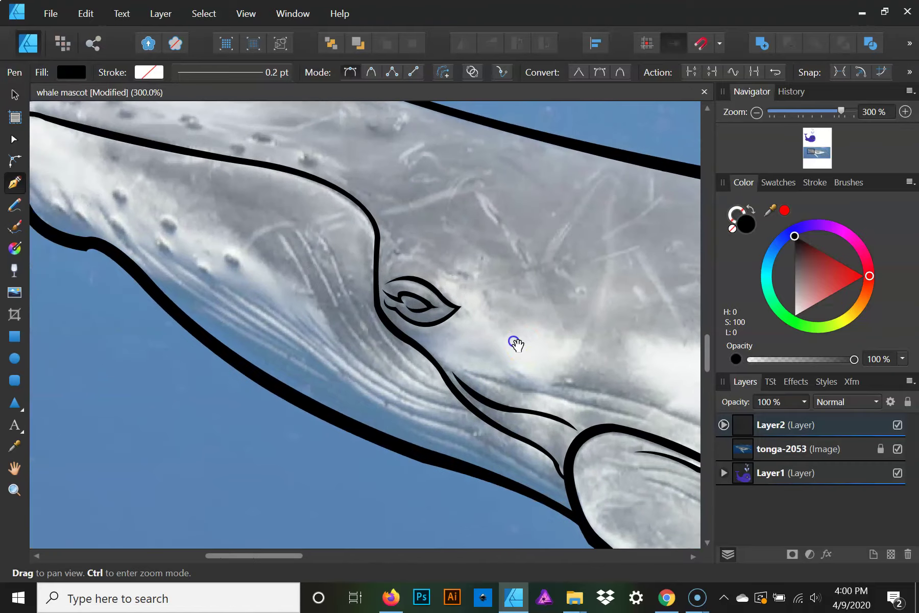
{"action": "left_click_drag", "start_coordinate": [417, 325], "coordinate": [530, 345]}
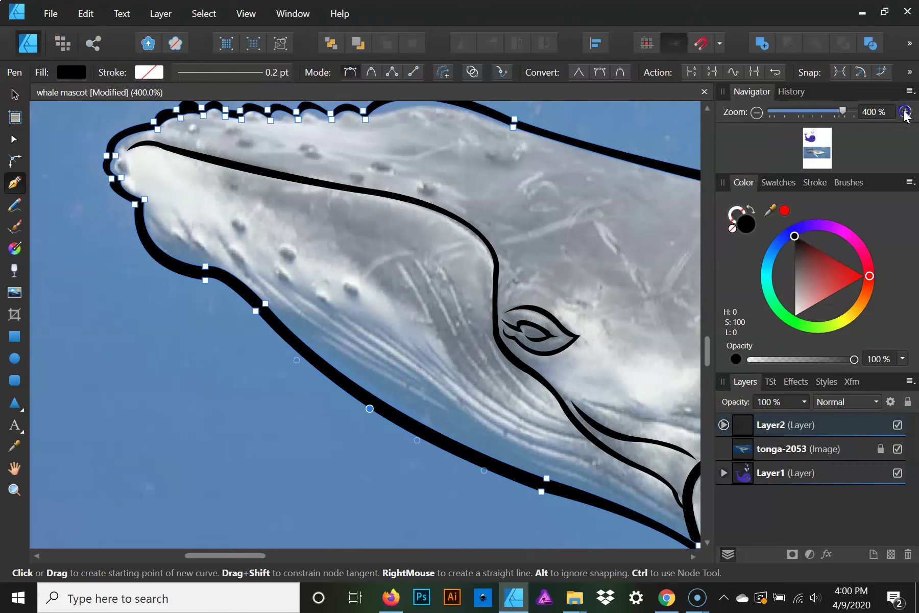
{"action": "left_click", "coordinate": [906, 111]}
{"action": "mouse_move", "coordinate": [550, 246]}
{"action": "left_mouse_down"}
{"action": "mouse_move", "coordinate": [355, 204]}
{"action": "mouse_move", "coordinate": [384, 254]}
{"action": "mouse_move", "coordinate": [380, 292]}
{"action": "mouse_move", "coordinate": [401, 327]}
{"action": "left_mouse_up"}
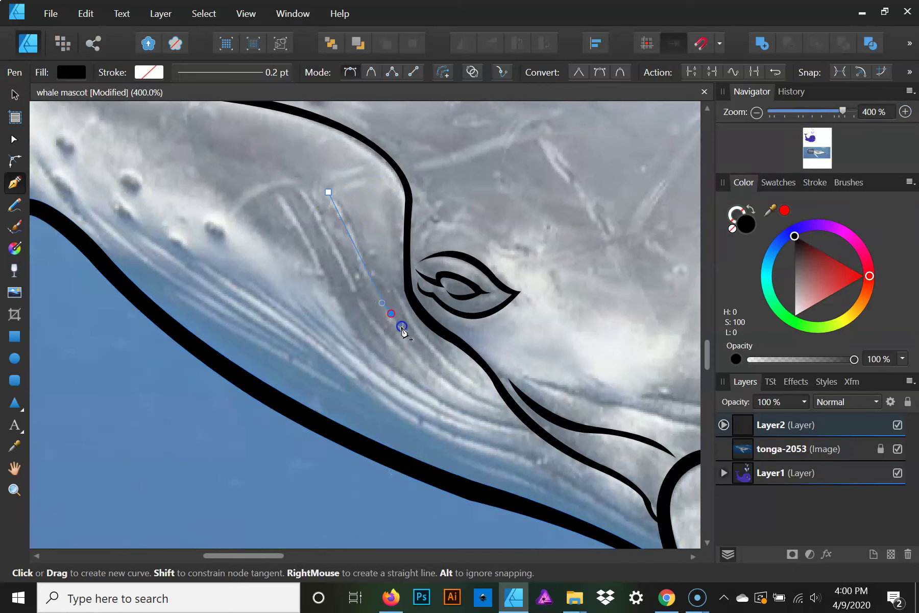
- Draw a closed tapered throat groove shape and fill it black
{"action": "left_click", "coordinate": [487, 411]}
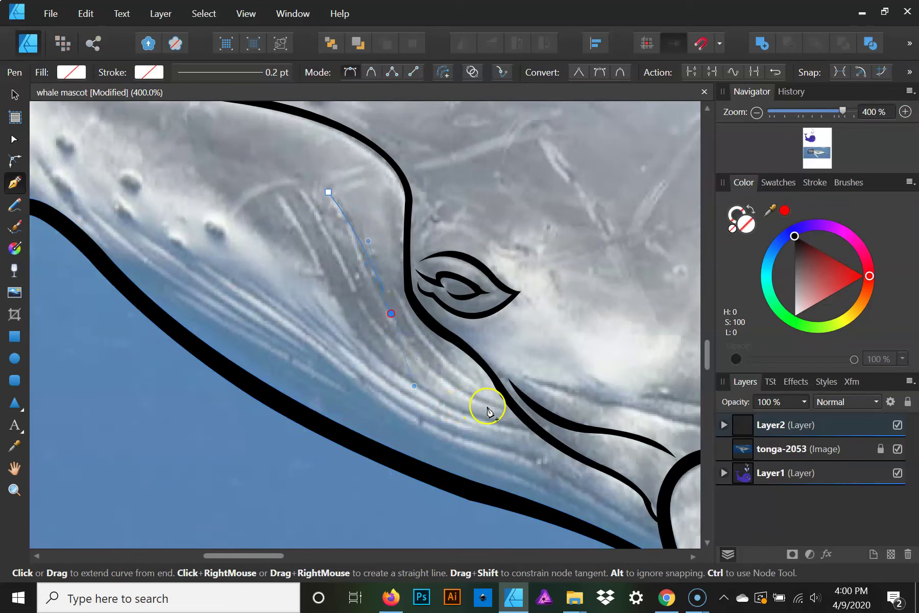
{"action": "left_click_drag", "start_coordinate": [500, 406], "coordinate": [532, 413]}
{"action": "left_click", "coordinate": [499, 405]}
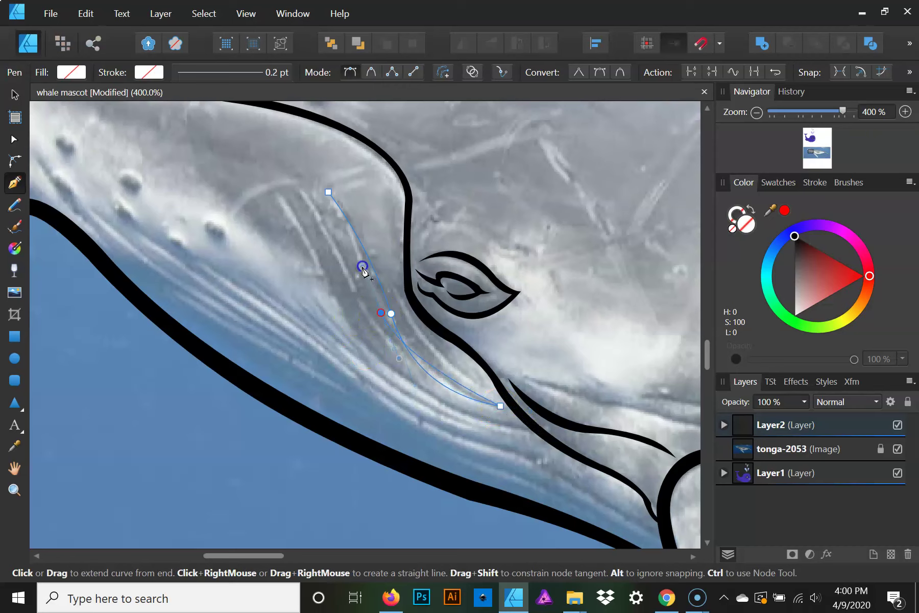
{"action": "left_click_drag", "start_coordinate": [338, 210], "coordinate": [304, 144]}
{"action": "left_click", "coordinate": [797, 245]}
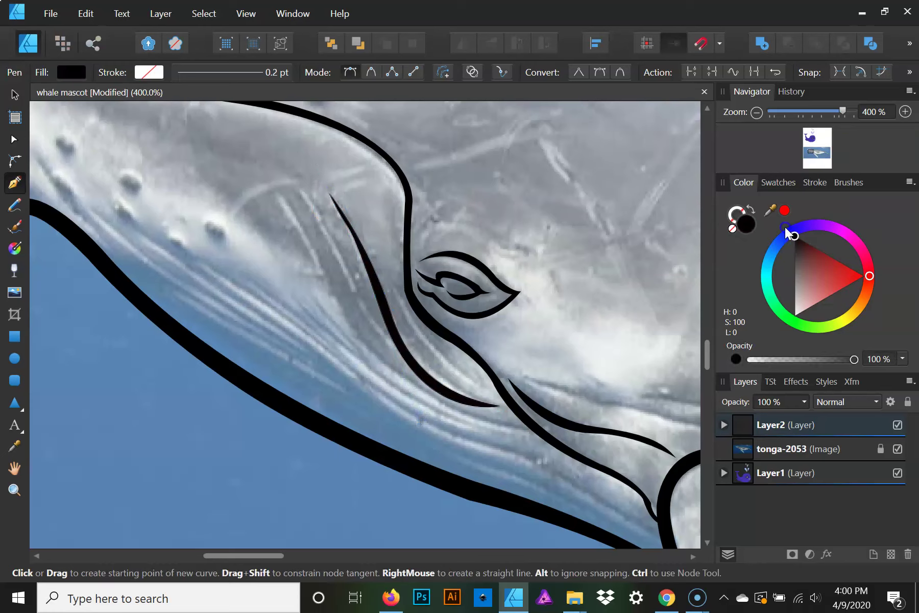
{"action": "left_click", "coordinate": [299, 187]}
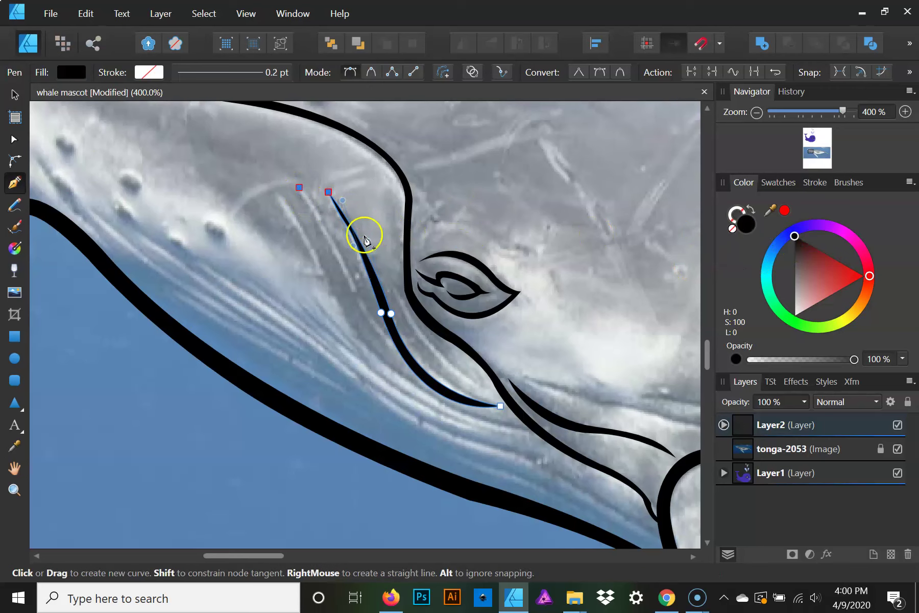
- Discard the stray point and nudge the groove's middle and top toward the photo's groove
{"action": "key", "text": "ctrl+z"}
{"action": "key", "text": "a"}
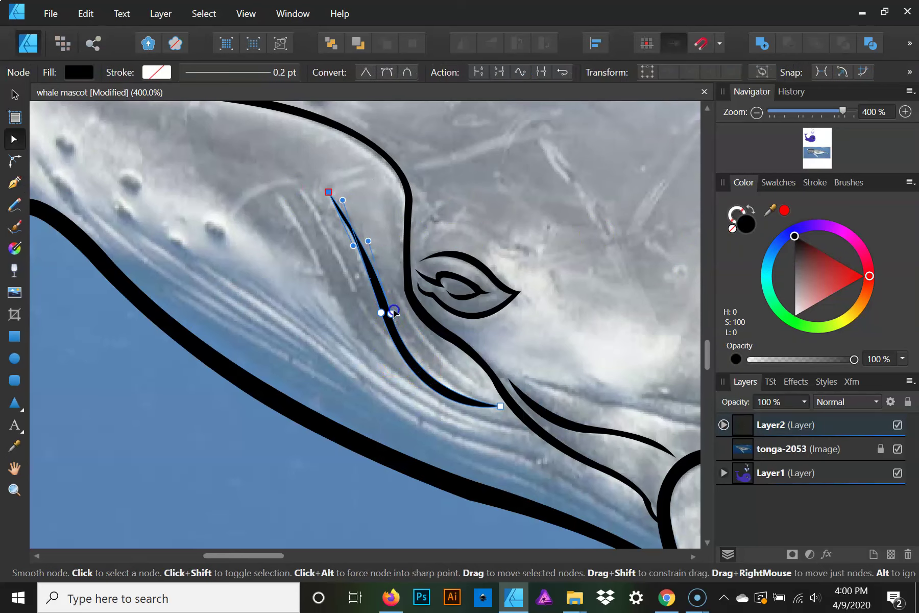
{"action": "left_click_drag", "start_coordinate": [393, 311], "coordinate": [392, 308]}
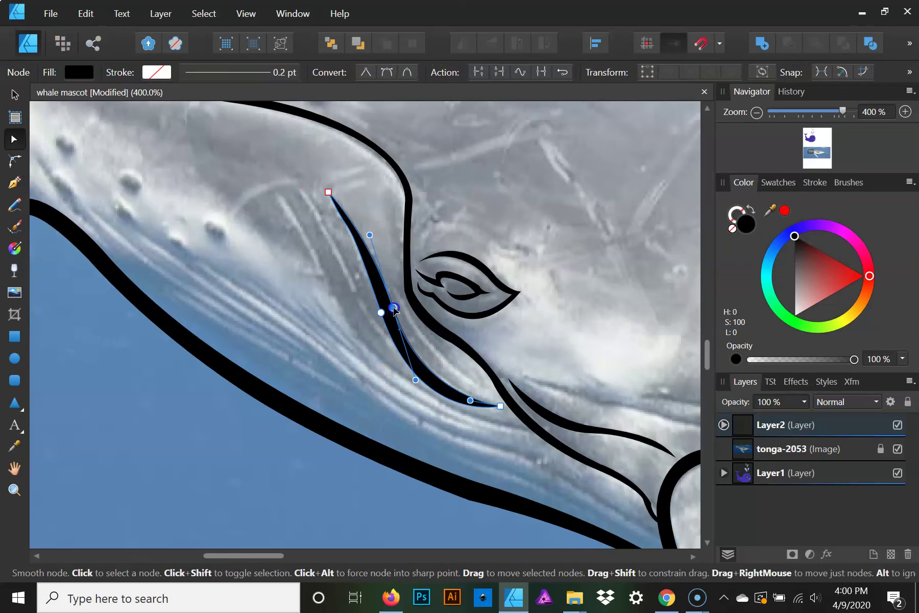
{"action": "left_click", "coordinate": [308, 205]}
{"action": "left_click", "coordinate": [371, 305]}
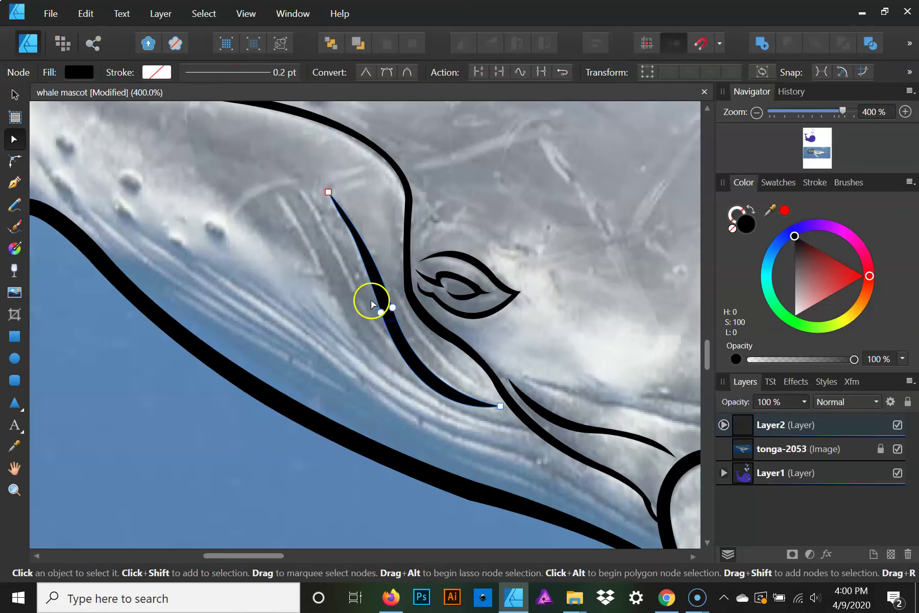
{"action": "left_click_drag", "start_coordinate": [381, 311], "coordinate": [390, 305]}
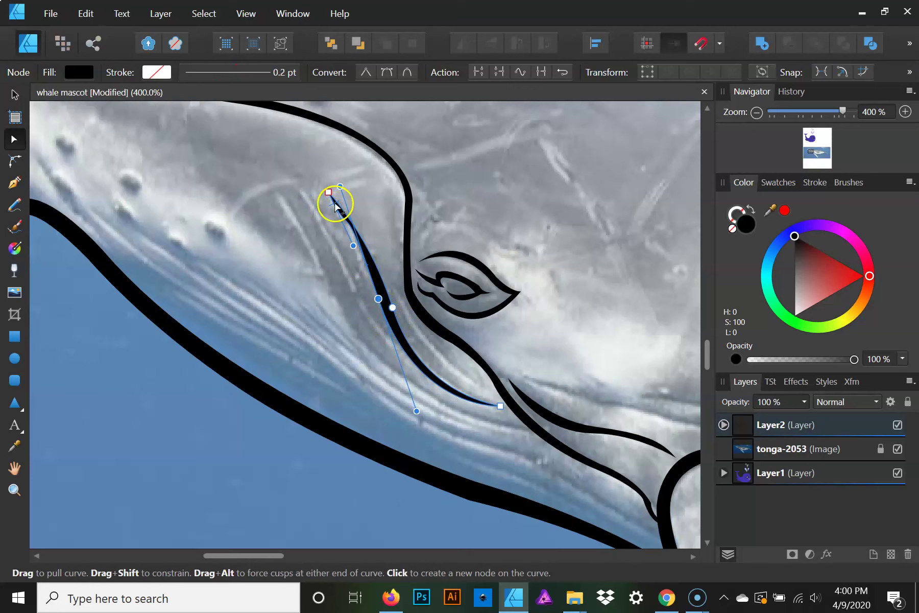
{"action": "mouse_move", "coordinate": [339, 187]}
{"action": "left_mouse_down"}
{"action": "mouse_move", "coordinate": [362, 251]}
{"action": "mouse_move", "coordinate": [351, 238]}
{"action": "left_mouse_up"}
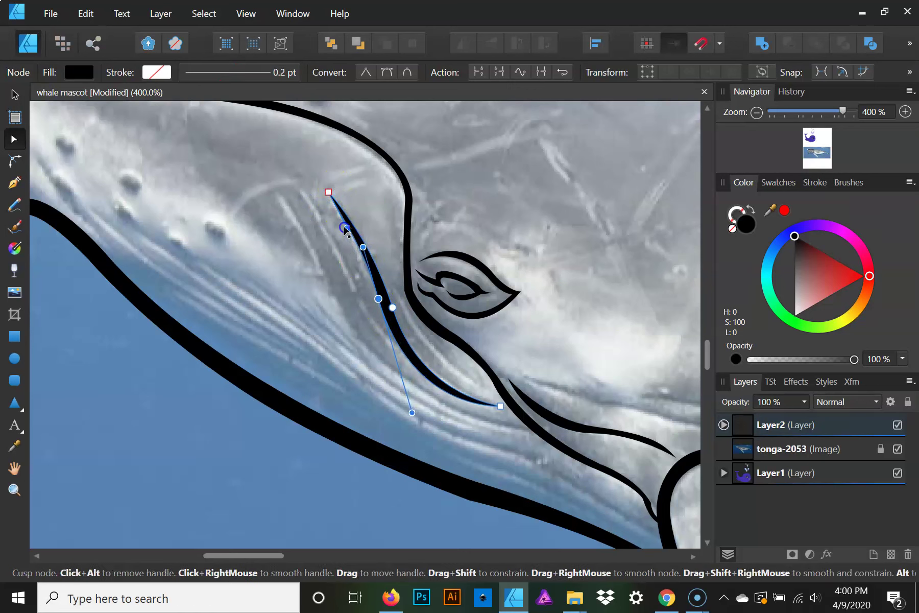
- Shift the groove's middle node and end point, and add a node to bend the lower curve
{"action": "left_click", "coordinate": [378, 299]}
{"action": "left_click_drag", "start_coordinate": [384, 307], "coordinate": [390, 316]}
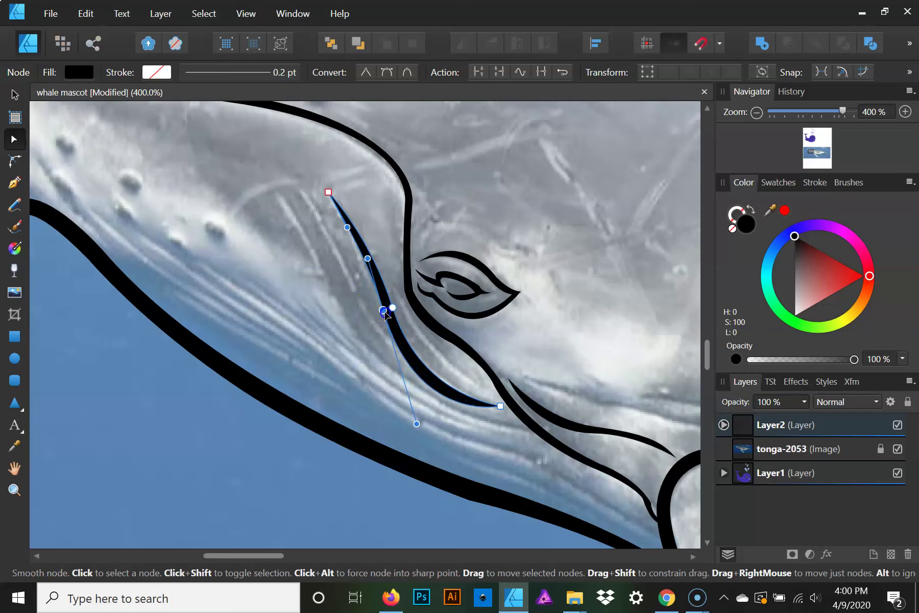
{"action": "left_click", "coordinate": [417, 423]}
{"action": "mouse_move", "coordinate": [418, 425]}
{"action": "left_mouse_down"}
{"action": "mouse_move", "coordinate": [410, 399]}
{"action": "mouse_move", "coordinate": [423, 417]}
{"action": "left_mouse_up"}
{"action": "left_click", "coordinate": [500, 407]}
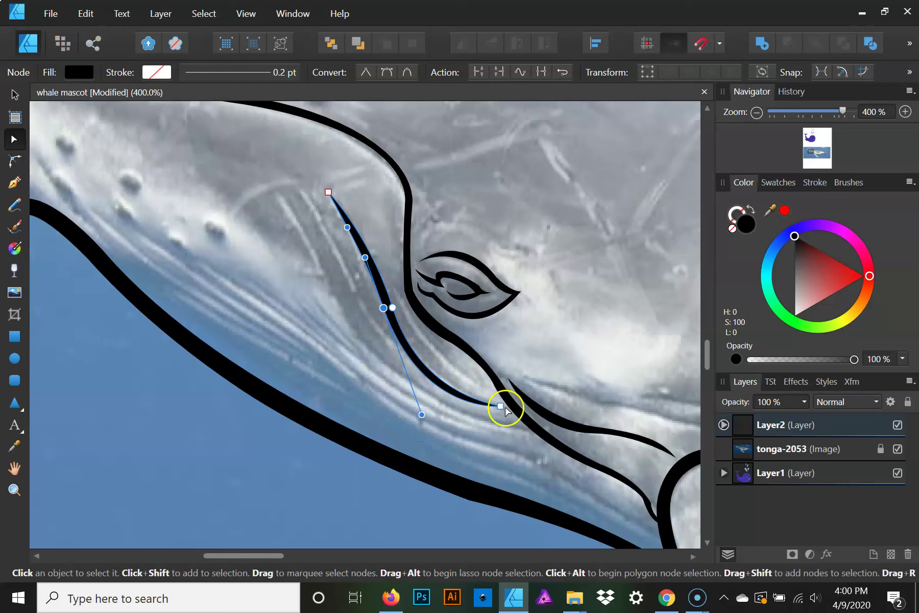
{"action": "left_click_drag", "start_coordinate": [500, 403], "coordinate": [502, 406]}
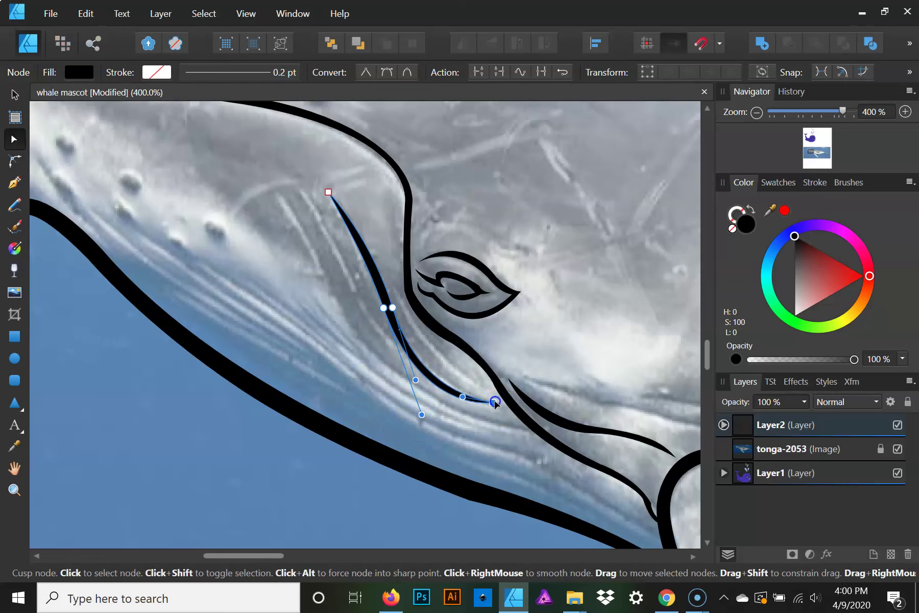
{"action": "left_click", "coordinate": [469, 400]}
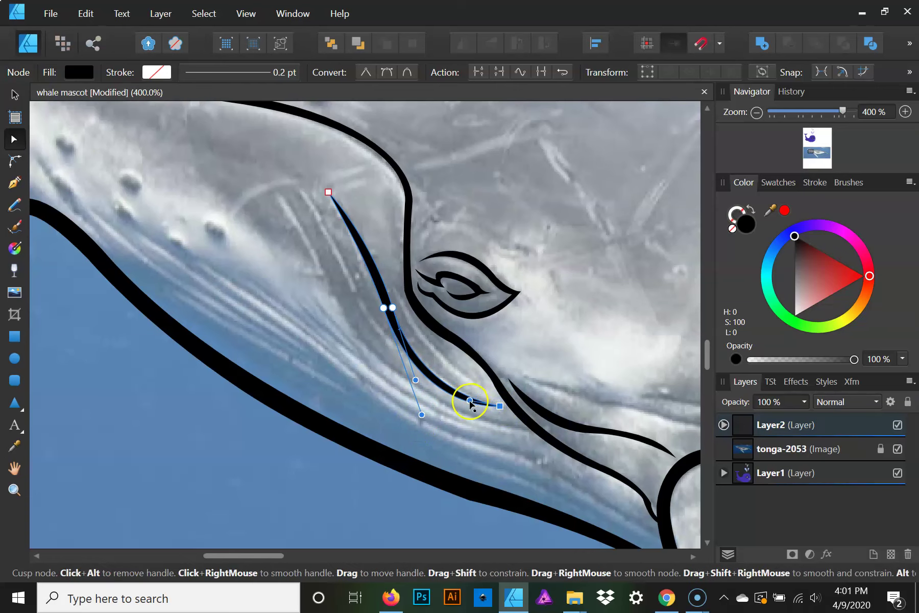
{"action": "left_click", "coordinate": [417, 379]}
{"action": "mouse_move", "coordinate": [417, 378]}
{"action": "left_mouse_down"}
{"action": "mouse_move", "coordinate": [422, 370]}
{"action": "mouse_move", "coordinate": [424, 377]}
{"action": "left_mouse_up"}
- Add a node on the groove's upper part to follow the photo and smooth the lower curve
{"action": "left_click", "coordinate": [349, 257]}
{"action": "left_click", "coordinate": [385, 291]}
{"action": "left_click", "coordinate": [364, 241]}
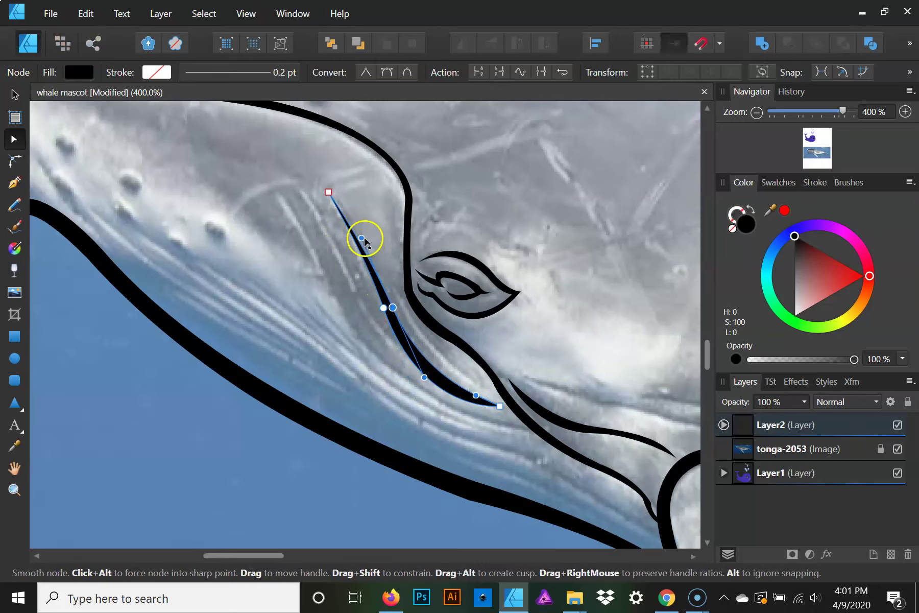
{"action": "left_click_drag", "start_coordinate": [363, 238], "coordinate": [352, 201]}
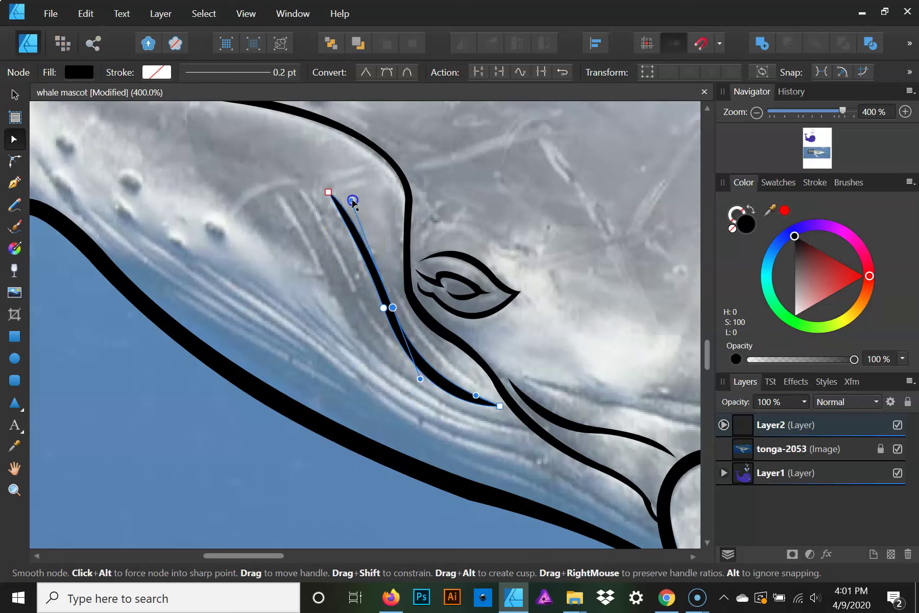
{"action": "left_click", "coordinate": [420, 379]}
{"action": "left_click", "coordinate": [383, 307]}
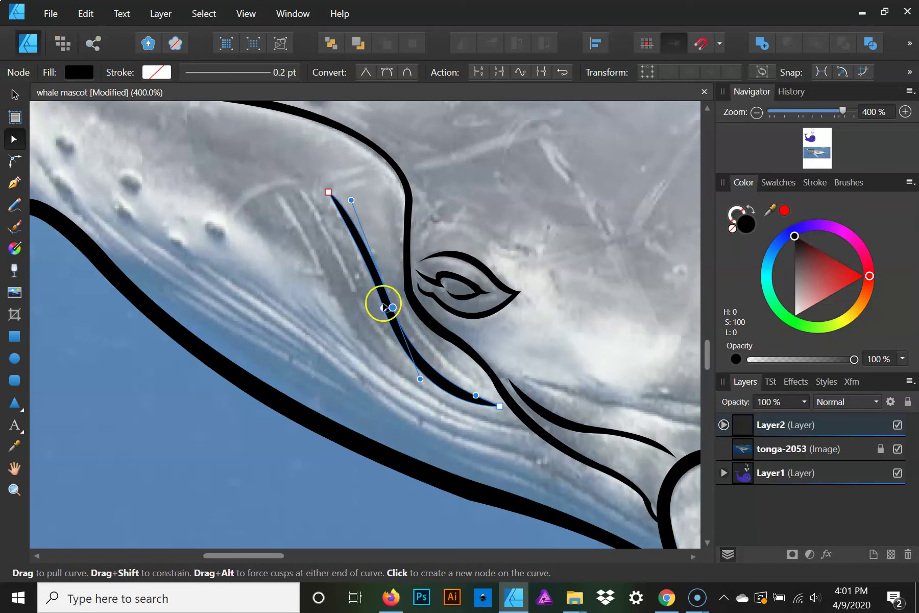
{"action": "mouse_move", "coordinate": [420, 379]}
{"action": "left_mouse_down"}
{"action": "mouse_move", "coordinate": [422, 414]}
{"action": "mouse_move", "coordinate": [415, 397]}
{"action": "left_mouse_up"}
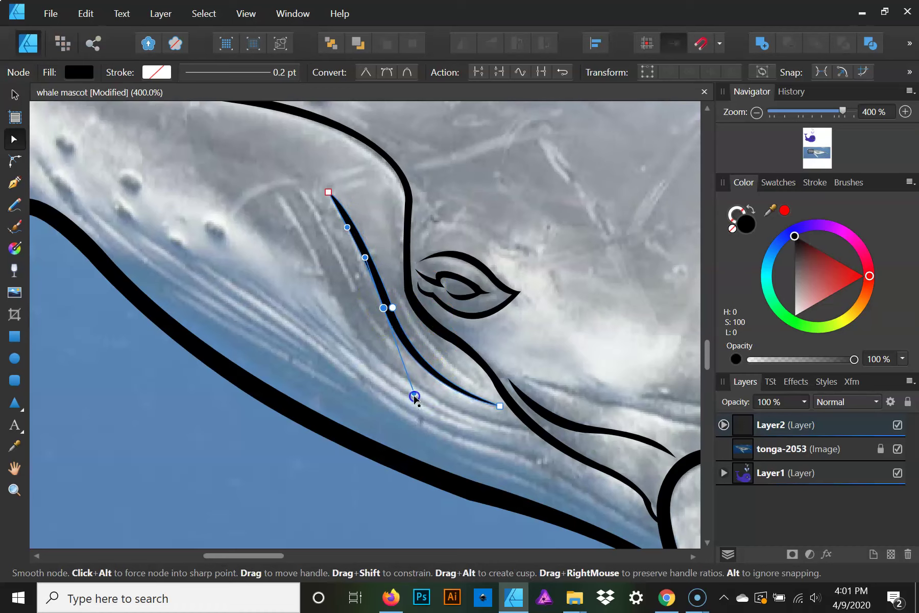
{"action": "key", "text": "p"}
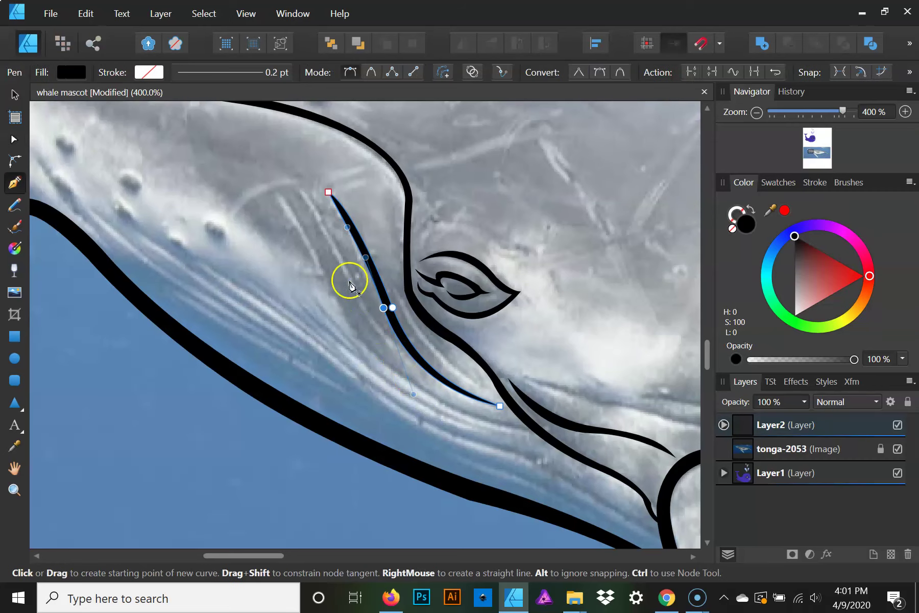
{"action": "key", "text": "a"}
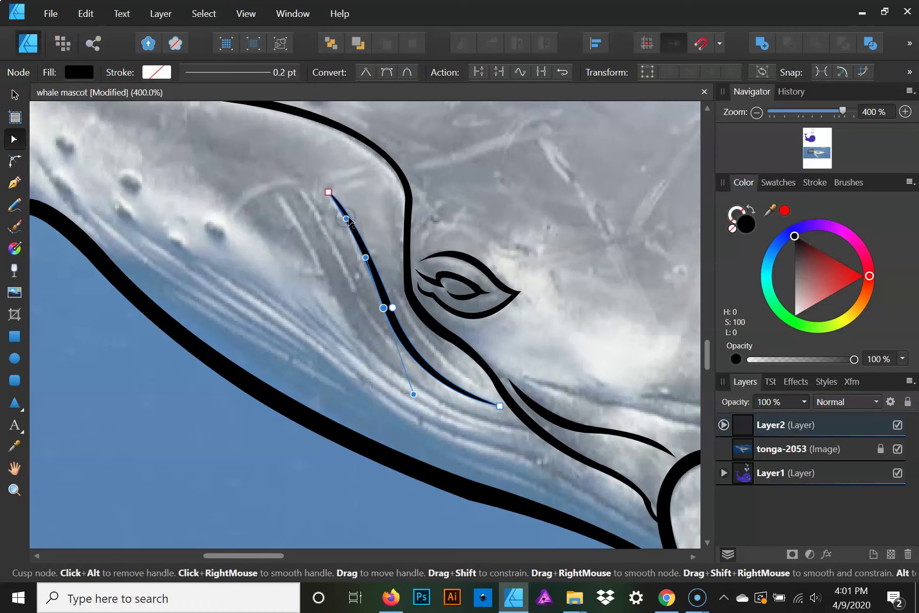
- Draw a closed second groove shape just left of the first one
{"action": "key", "text": "p"}
{"action": "left_click", "coordinate": [301, 188]}
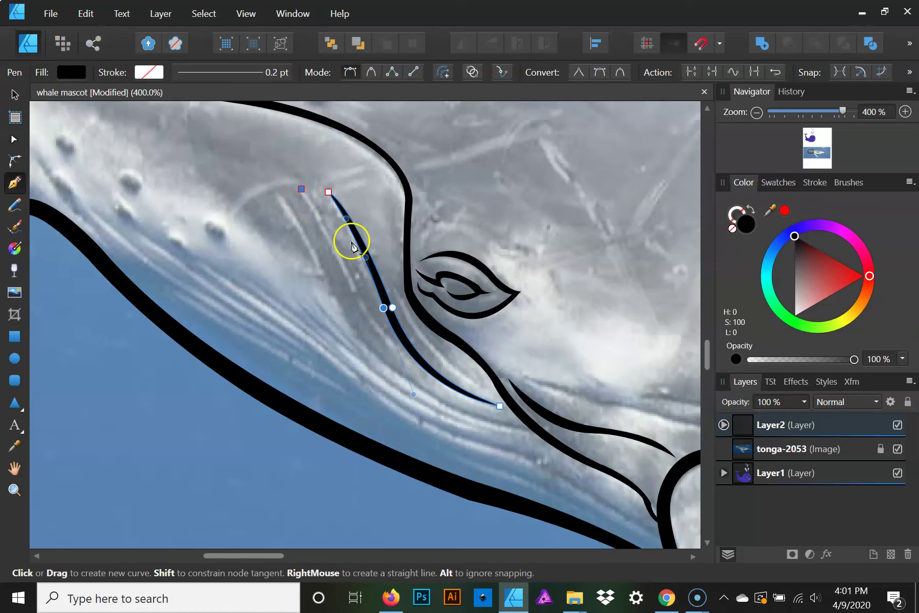
{"action": "mouse_move", "coordinate": [366, 306]}
{"action": "left_mouse_down"}
{"action": "mouse_move", "coordinate": [385, 361]}
{"action": "mouse_move", "coordinate": [412, 362]}
{"action": "left_mouse_up"}
{"action": "left_click", "coordinate": [402, 348]}
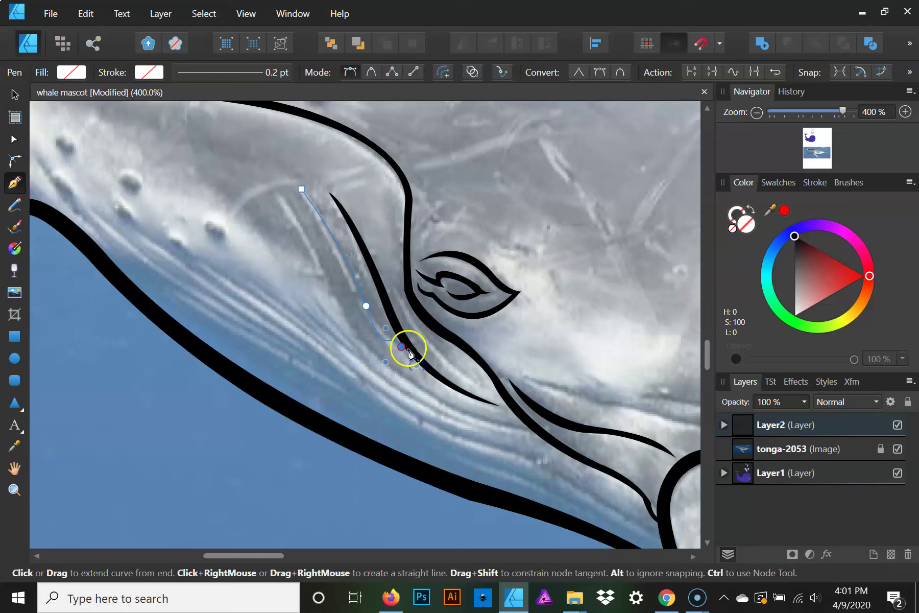
{"action": "left_click", "coordinate": [402, 347]}
{"action": "left_click_drag", "start_coordinate": [356, 302], "coordinate": [345, 266]}
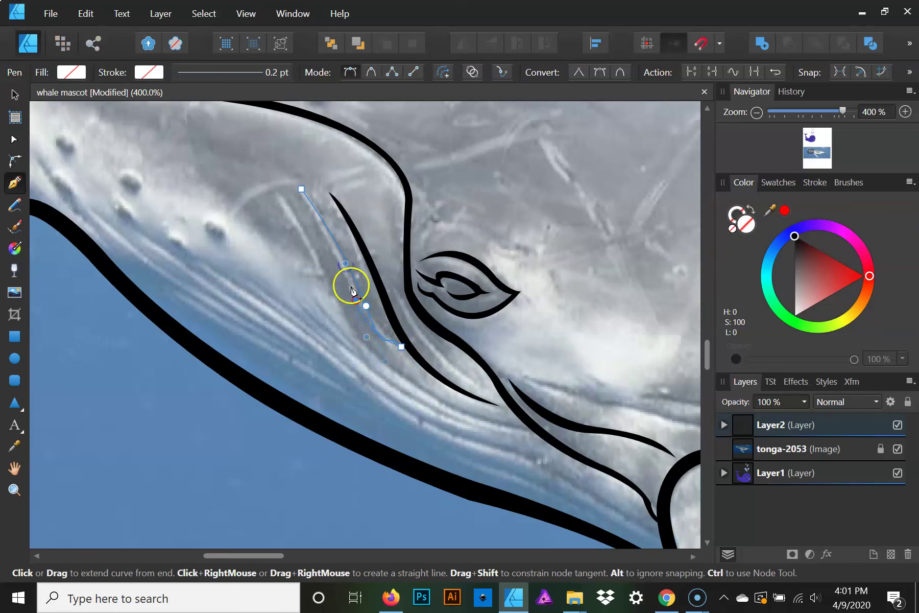
{"action": "left_click", "coordinate": [355, 301]}
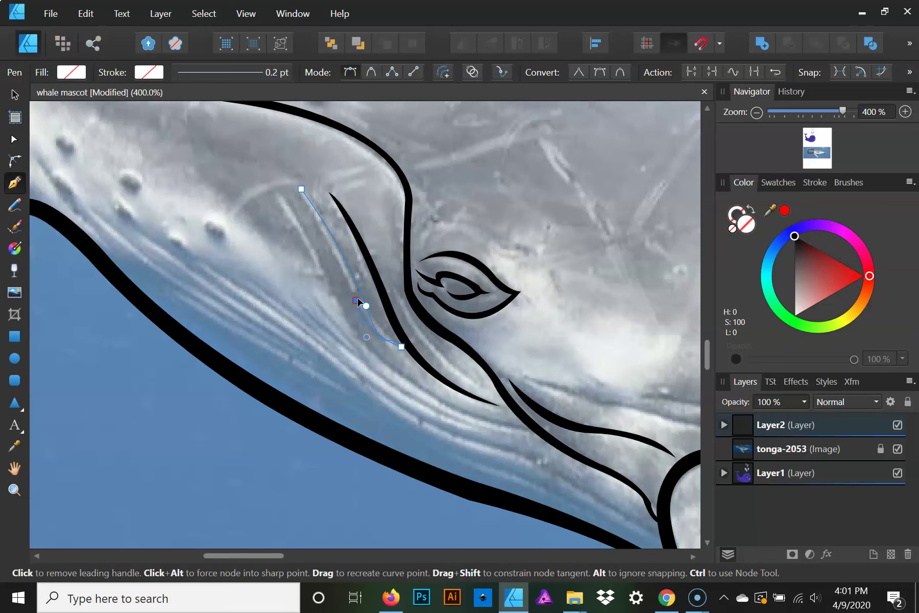
{"action": "left_click_drag", "start_coordinate": [302, 189], "coordinate": [281, 163]}
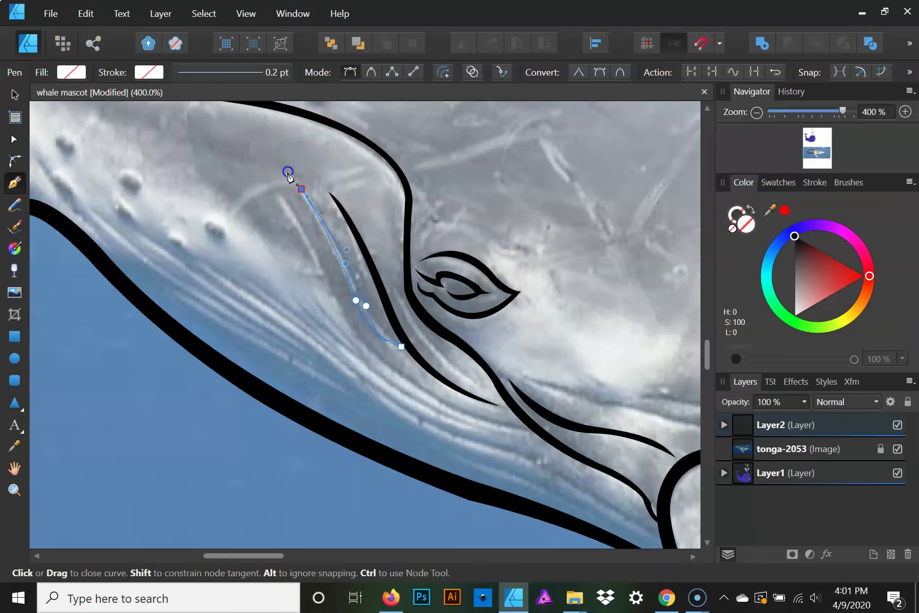
- Fill the second groove black and reshape its lower end and top to match the photo
{"action": "key", "text": "a"}
{"action": "left_click", "coordinate": [797, 241]}
{"action": "left_click", "coordinate": [381, 335]}
{"action": "left_click_drag", "start_coordinate": [385, 356], "coordinate": [378, 340]}
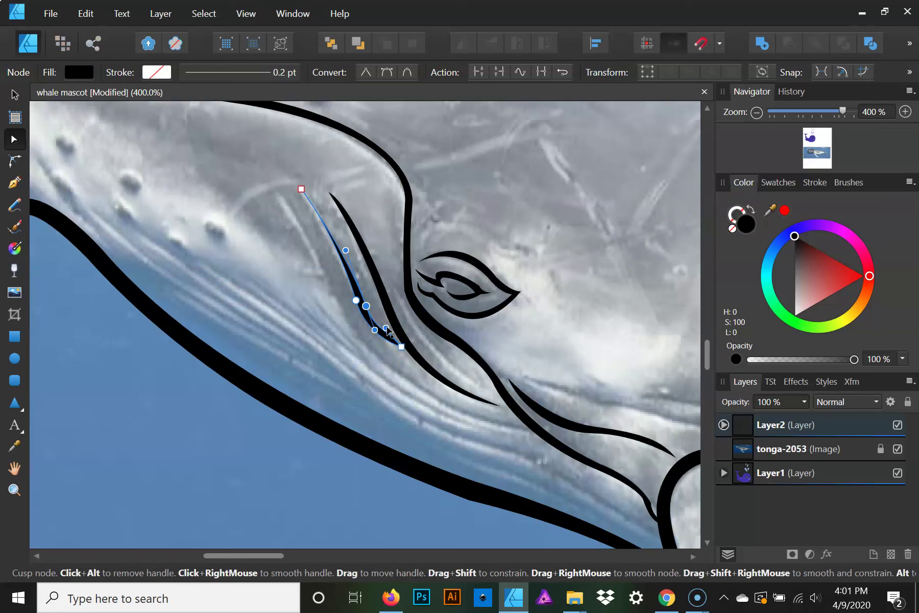
{"action": "left_click", "coordinate": [400, 347]}
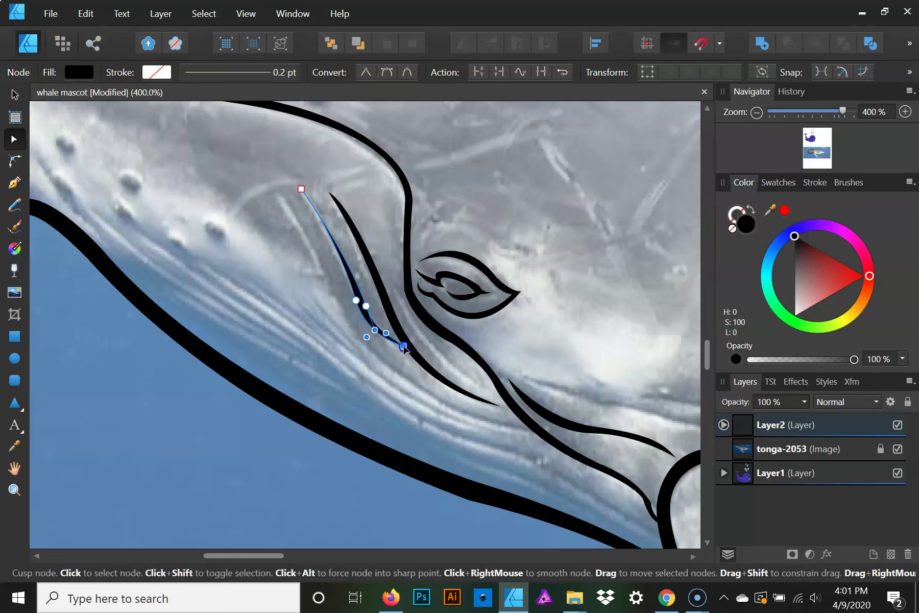
{"action": "left_click_drag", "start_coordinate": [366, 337], "coordinate": [376, 351]}
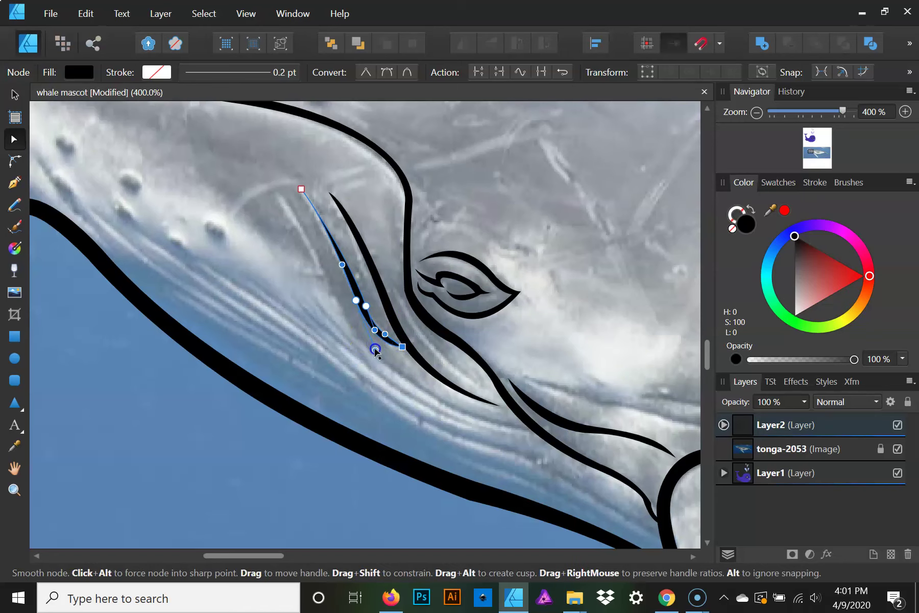
{"action": "left_click", "coordinate": [342, 289]}
{"action": "left_click", "coordinate": [368, 306]}
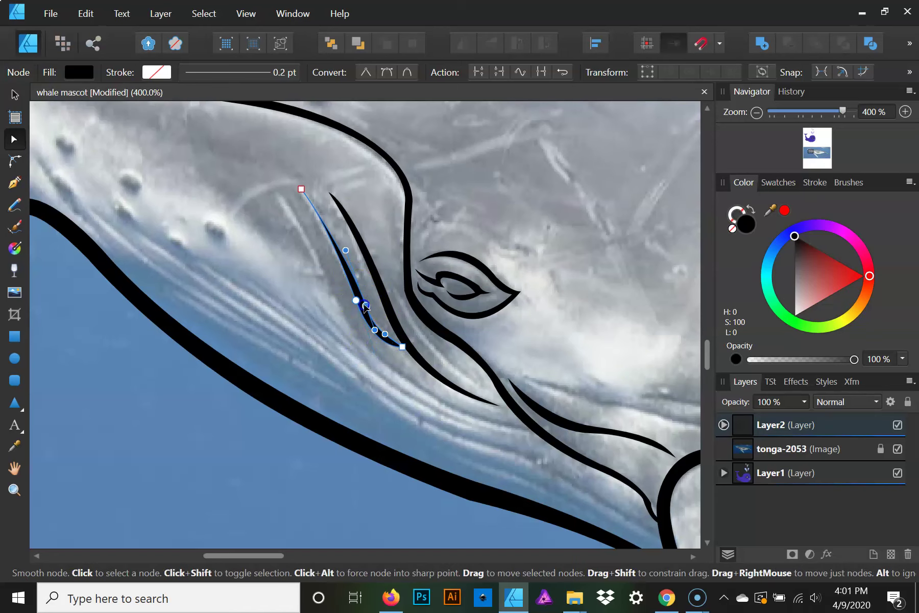
{"action": "left_click_drag", "start_coordinate": [345, 252], "coordinate": [334, 215]}
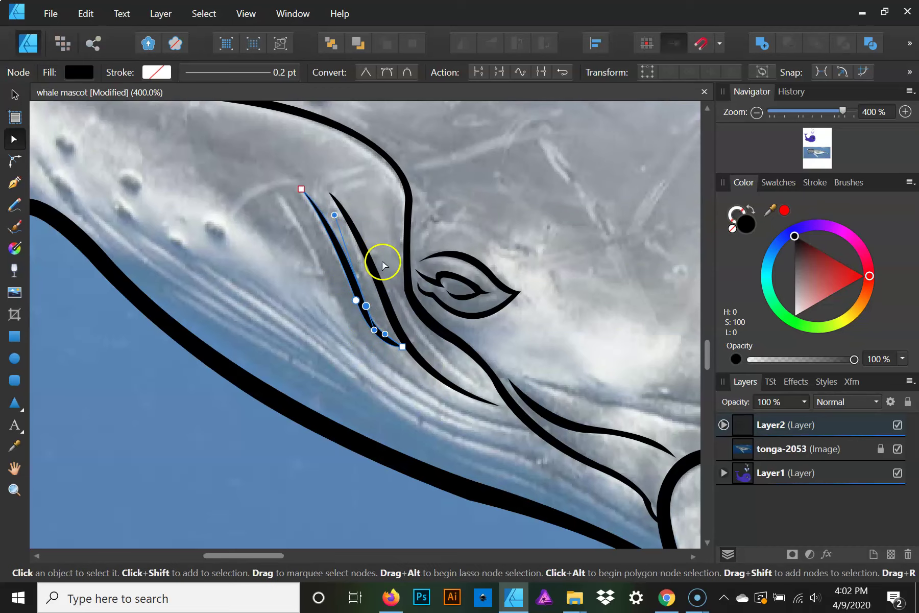
- Draw a closed tapered third groove shape extending down beside the existing grooves
{"action": "key", "text": "p"}
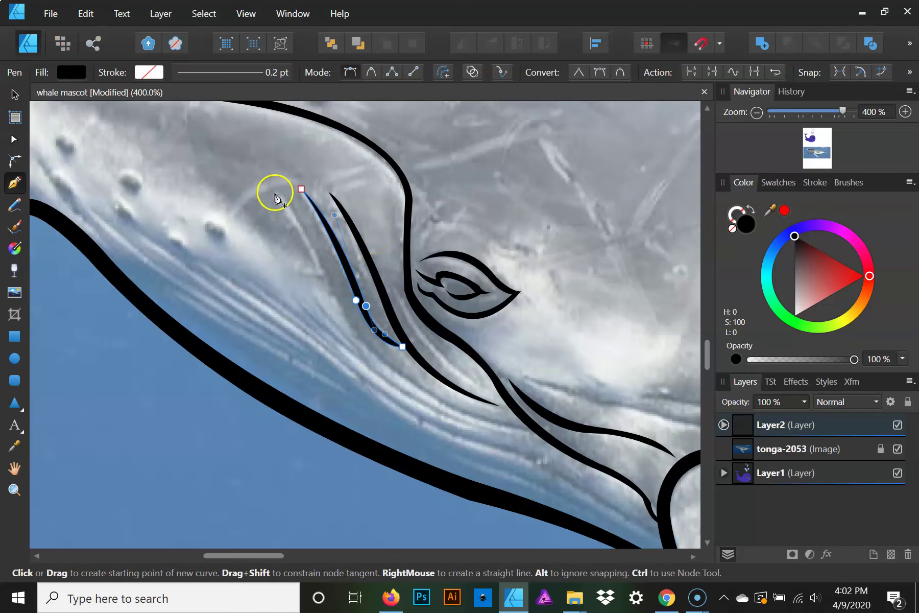
{"action": "left_click", "coordinate": [274, 192]}
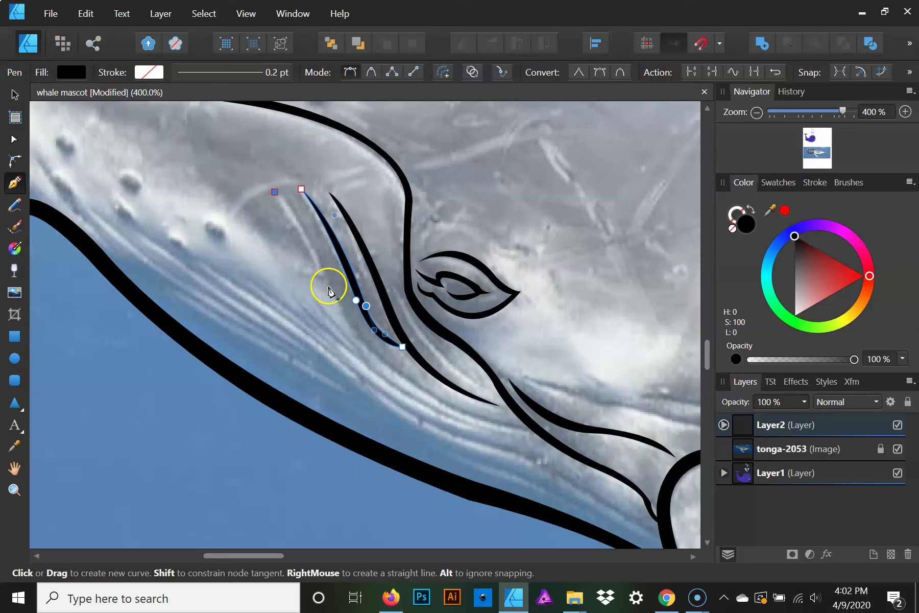
{"action": "left_click_drag", "start_coordinate": [337, 296], "coordinate": [351, 347]}
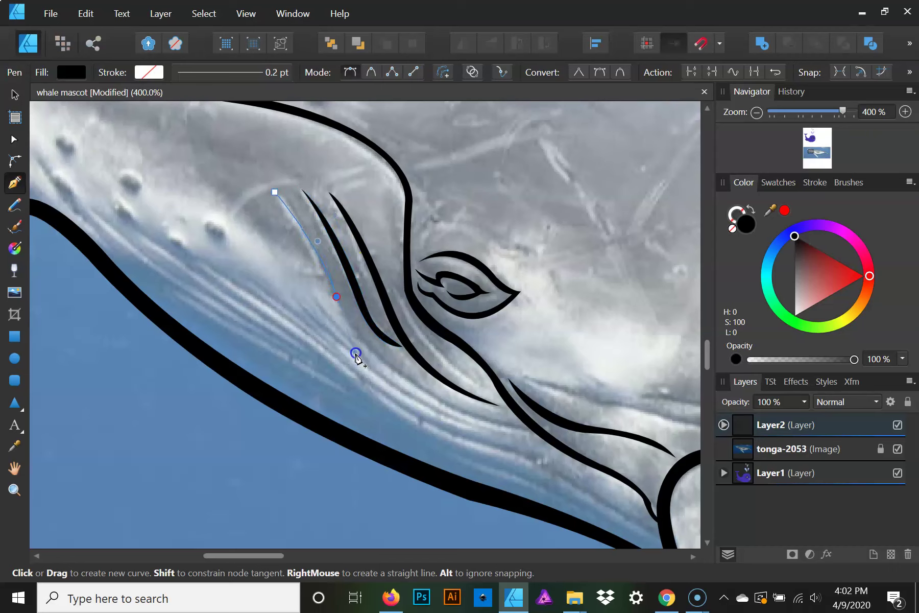
{"action": "left_click", "coordinate": [336, 297]}
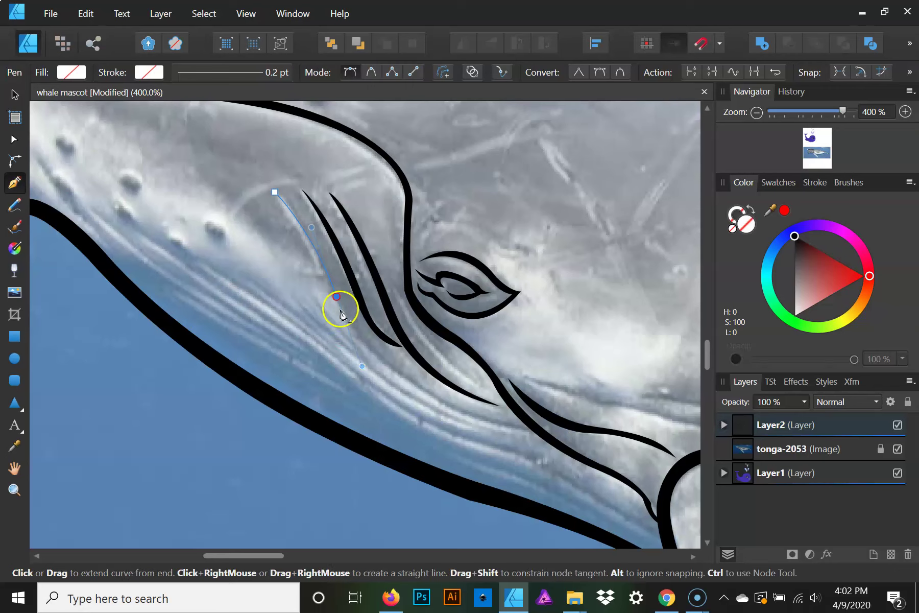
{"action": "key", "text": "ctrl+z"}
{"action": "left_click_drag", "start_coordinate": [524, 427], "coordinate": [596, 437]}
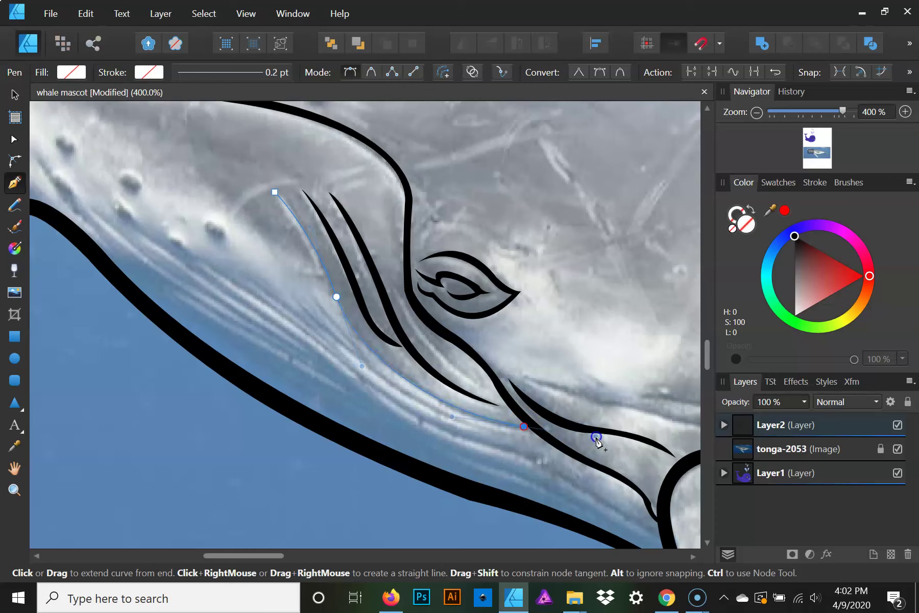
{"action": "left_click", "coordinate": [525, 427]}
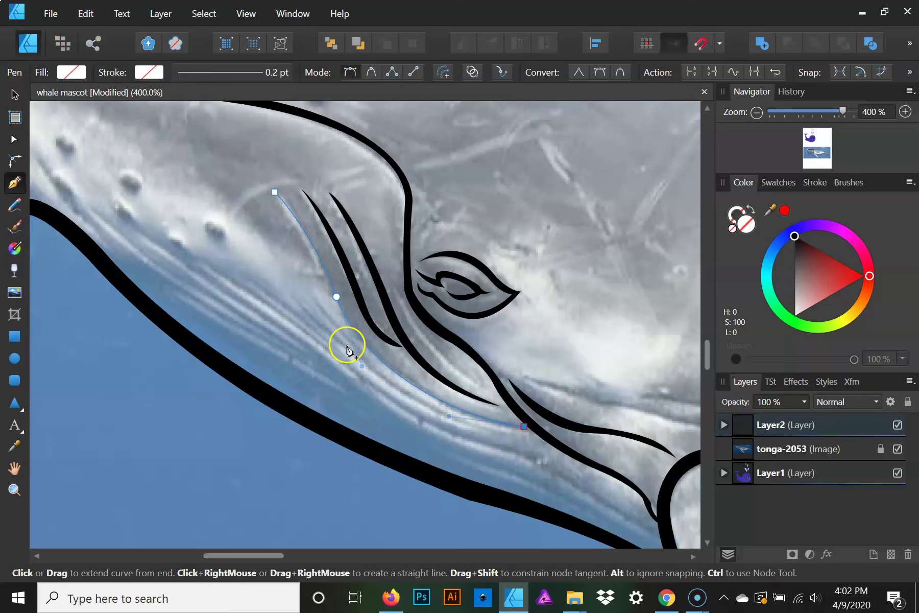
{"action": "left_click", "coordinate": [328, 298]}
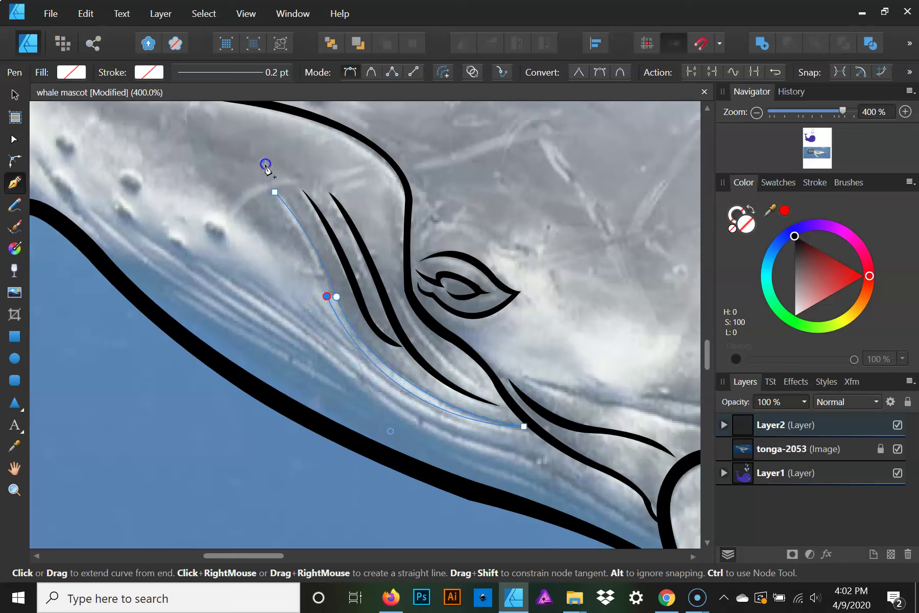
{"action": "left_click_drag", "start_coordinate": [273, 192], "coordinate": [262, 175]}
- Fill the third groove black and refine its upper edge and inner curve so it tapers
{"action": "key", "text": "ctrl"}
{"action": "left_click", "coordinate": [326, 296]}
{"action": "left_click_drag", "start_coordinate": [247, 150], "coordinate": [302, 245]}
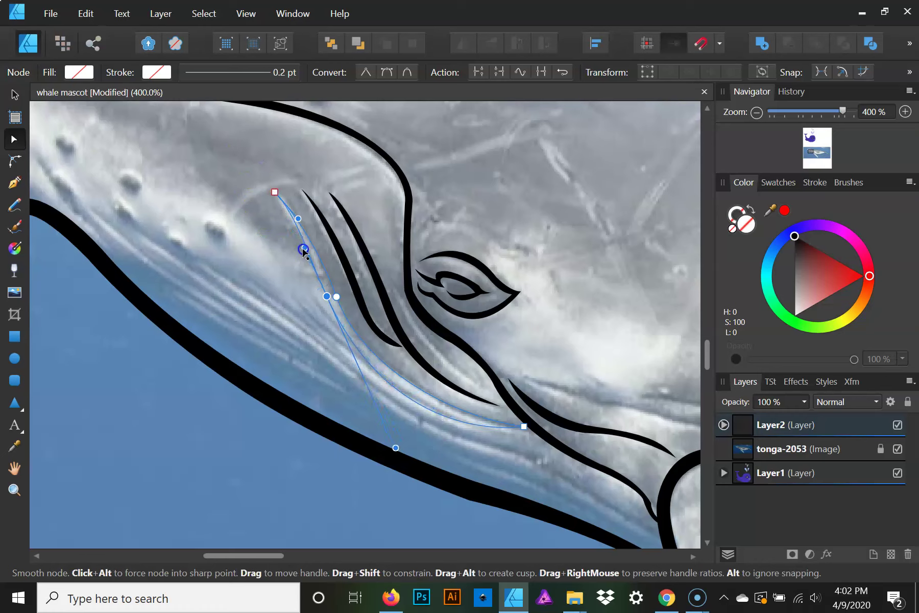
{"action": "left_click", "coordinate": [337, 295]}
{"action": "left_click", "coordinate": [312, 231]}
{"action": "left_click_drag", "start_coordinate": [311, 228], "coordinate": [305, 205]}
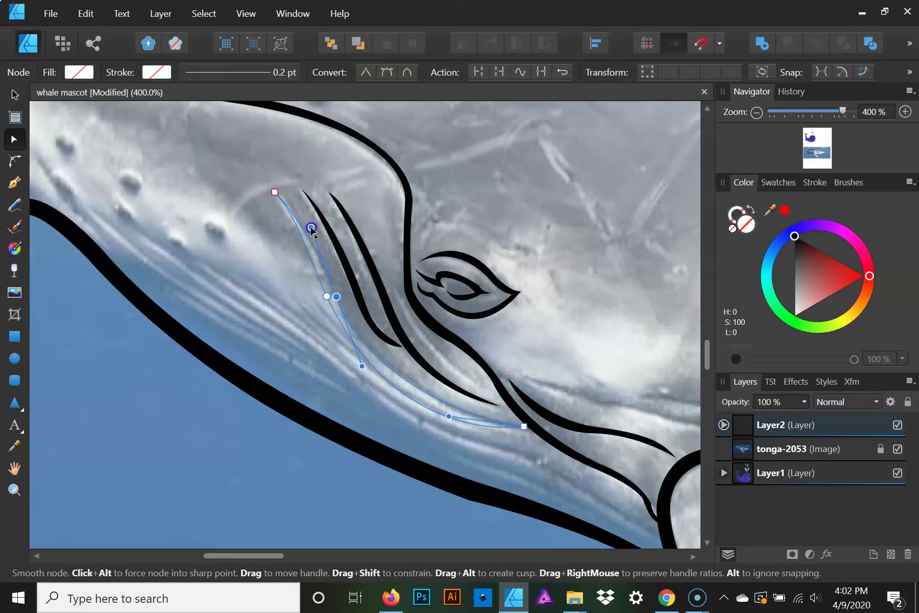
{"action": "left_click", "coordinate": [795, 245]}
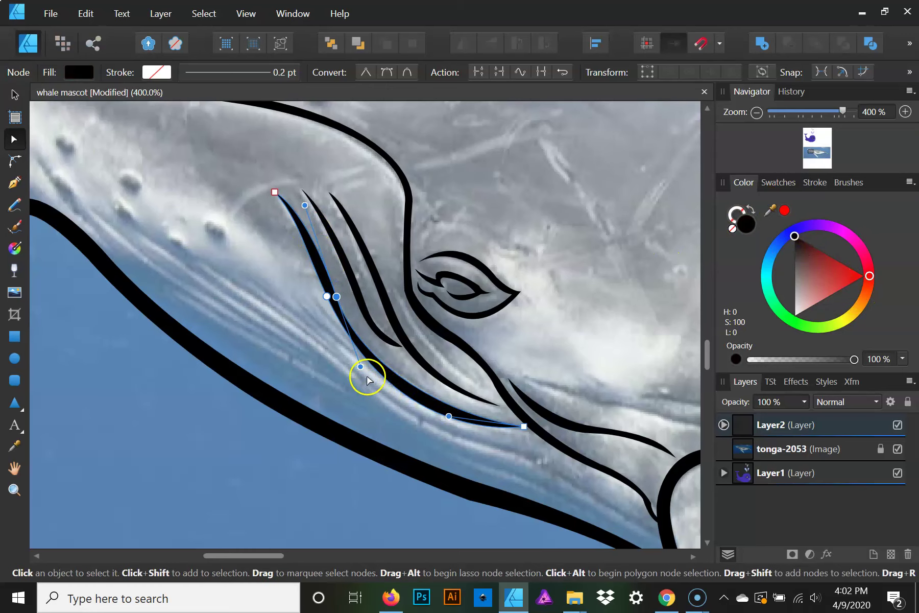
{"action": "left_click_drag", "start_coordinate": [449, 416], "coordinate": [452, 417]}
{"action": "mouse_move", "coordinate": [361, 366]}
{"action": "left_mouse_down"}
{"action": "mouse_move", "coordinate": [380, 424]}
{"action": "mouse_move", "coordinate": [370, 421]}
{"action": "left_mouse_up"}
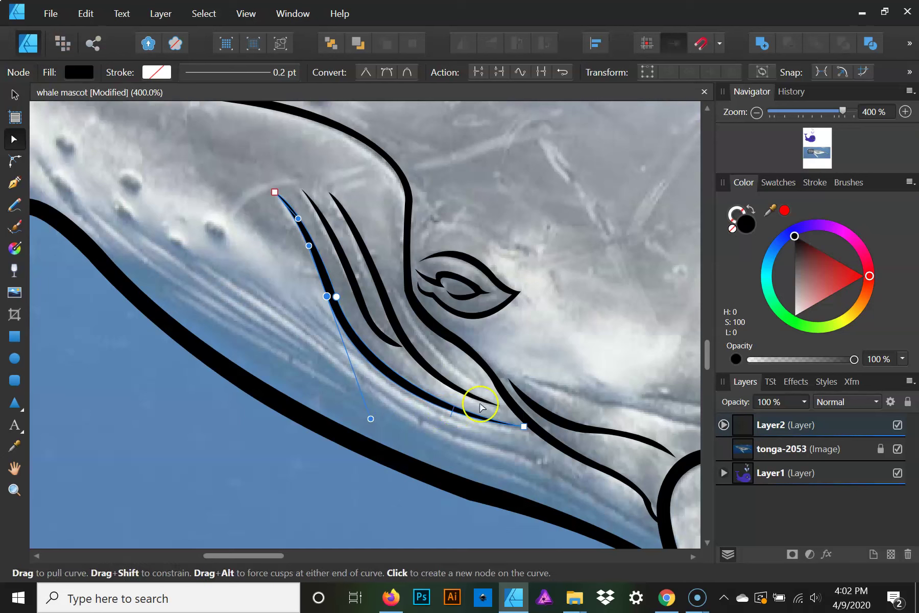
{"action": "left_click", "coordinate": [600, 360]}
{"action": "mouse_move", "coordinate": [329, 332]}
{"action": "left_mouse_down"}
{"action": "mouse_move", "coordinate": [317, 323]}
{"action": "mouse_move", "coordinate": [341, 394]}
{"action": "mouse_move", "coordinate": [377, 451]}
{"action": "mouse_move", "coordinate": [328, 431]}
{"action": "left_mouse_up"}
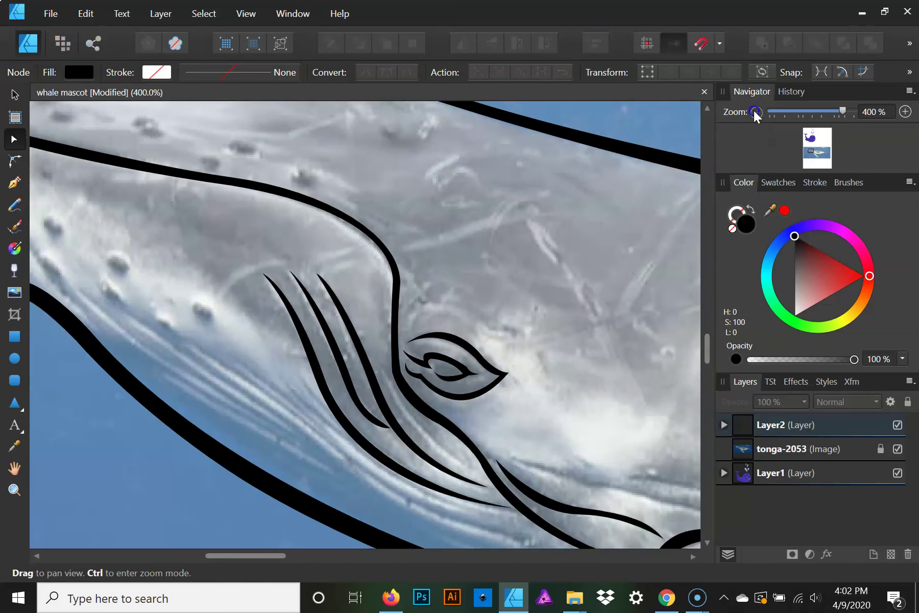
- Zoom in on the head bumps and draw a black crescent mark on one bump
{"action": "left_click", "coordinate": [756, 112]}
{"action": "left_click", "coordinate": [755, 112]}
{"action": "mouse_move", "coordinate": [583, 332]}
{"action": "left_mouse_down"}
{"action": "mouse_move", "coordinate": [544, 329]}
{"action": "mouse_move", "coordinate": [538, 339]}
{"action": "left_mouse_up"}
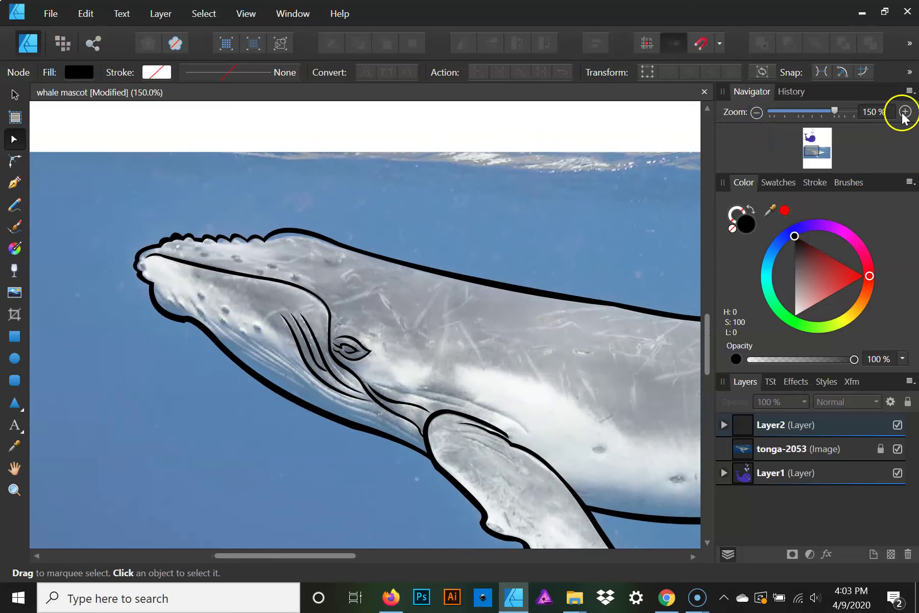
{"action": "left_click", "coordinate": [905, 112]}
{"action": "left_click", "coordinate": [905, 112]}
{"action": "mouse_move", "coordinate": [225, 352]}
{"action": "left_mouse_down"}
{"action": "mouse_move", "coordinate": [382, 302]}
{"action": "mouse_move", "coordinate": [392, 362]}
{"action": "left_mouse_up"}
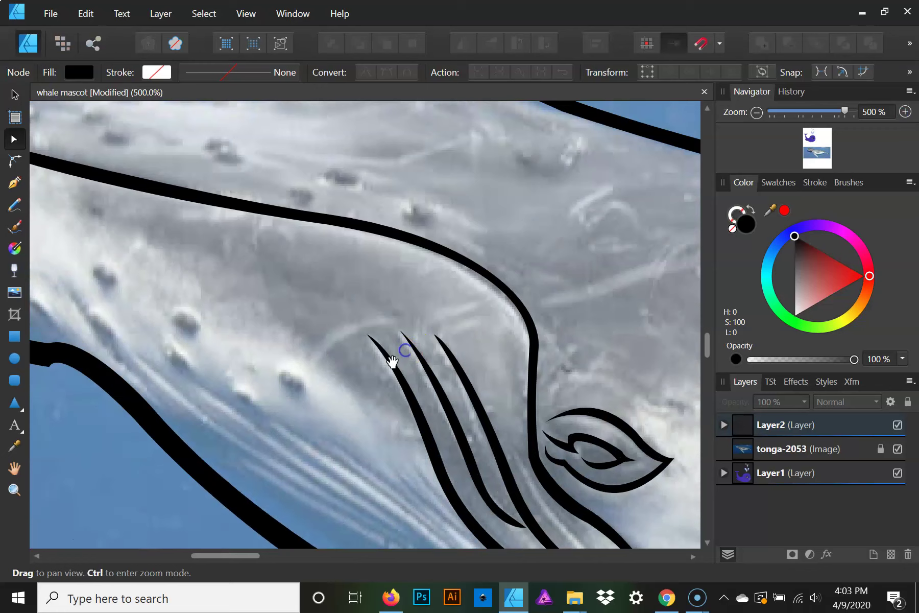
{"action": "left_click", "coordinate": [905, 112]}
{"action": "left_click_drag", "start_coordinate": [371, 324], "coordinate": [398, 312]}
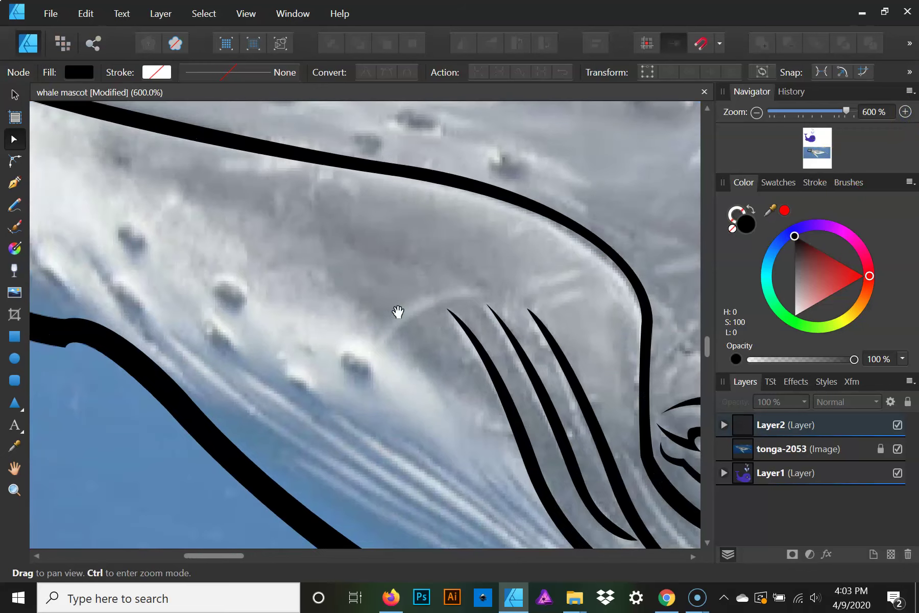
{"action": "key", "text": "p"}
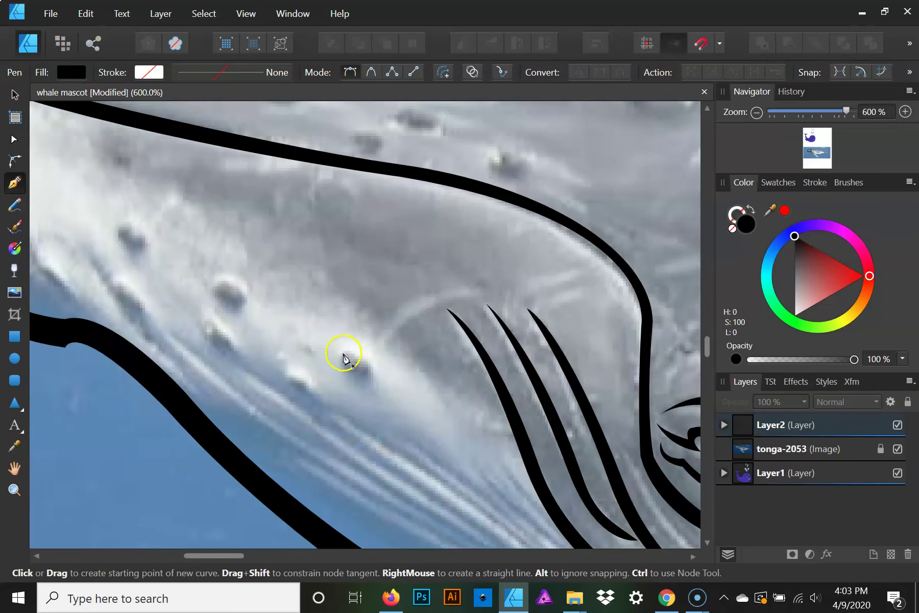
{"action": "left_click", "coordinate": [347, 350]}
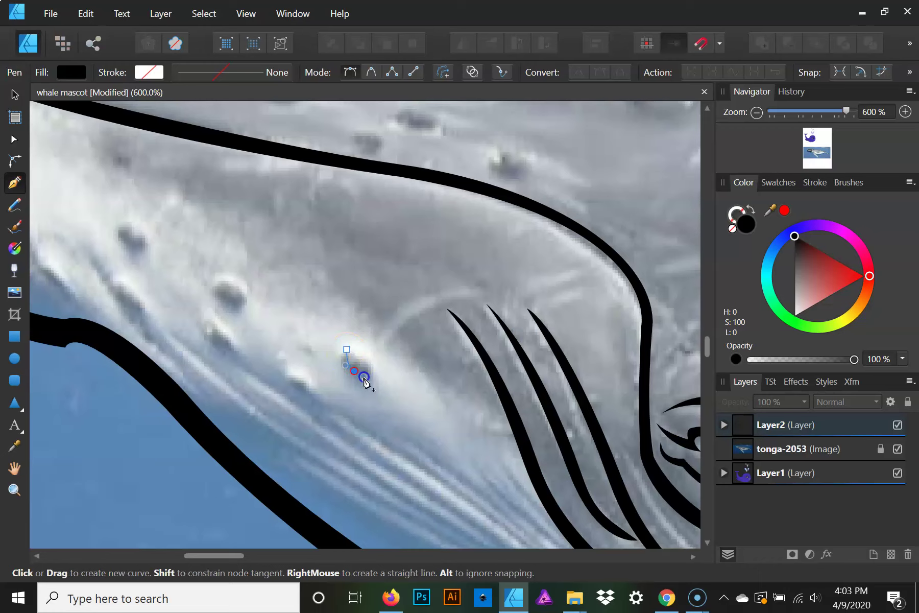
{"action": "left_click_drag", "start_coordinate": [374, 382], "coordinate": [378, 378]}
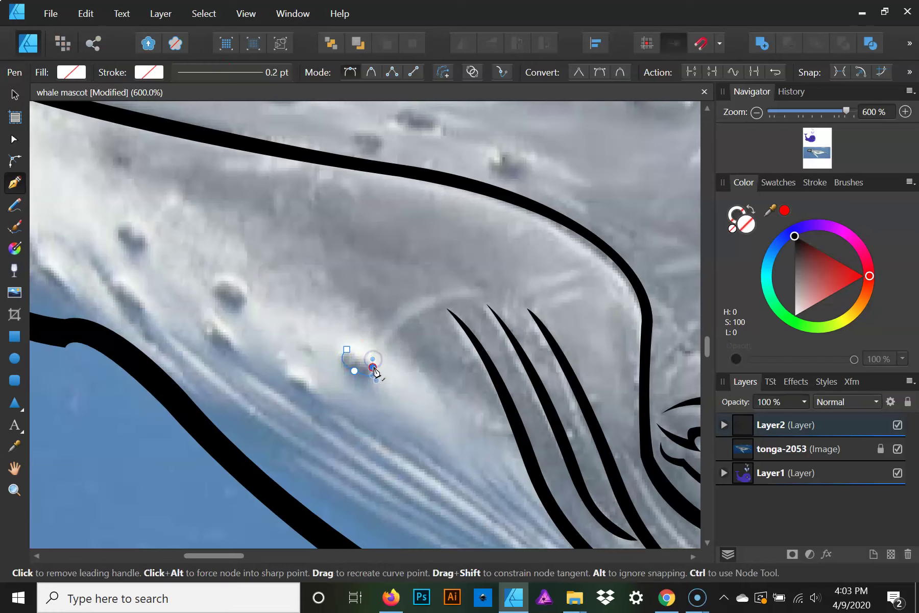
{"action": "left_click", "coordinate": [375, 366]}
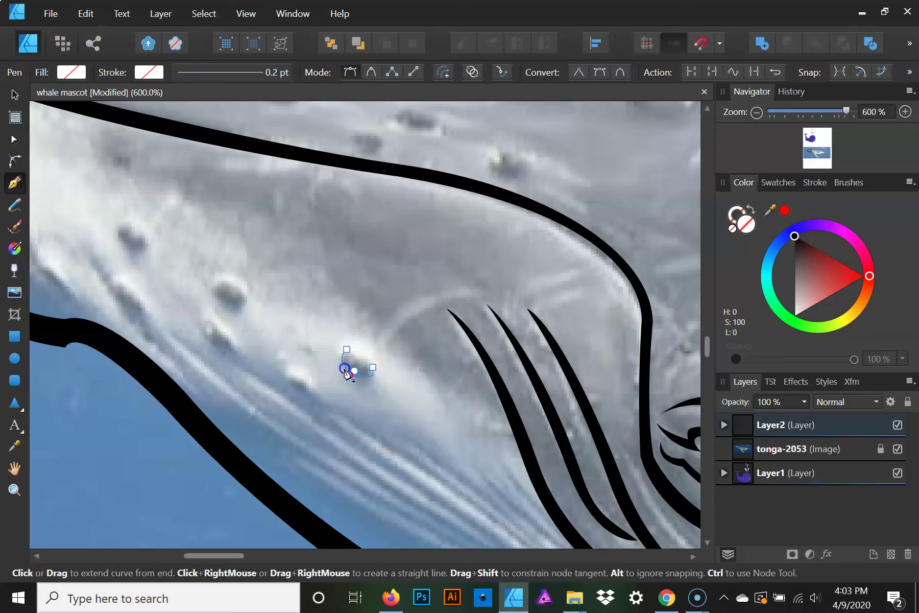
{"action": "left_click", "coordinate": [347, 352]}
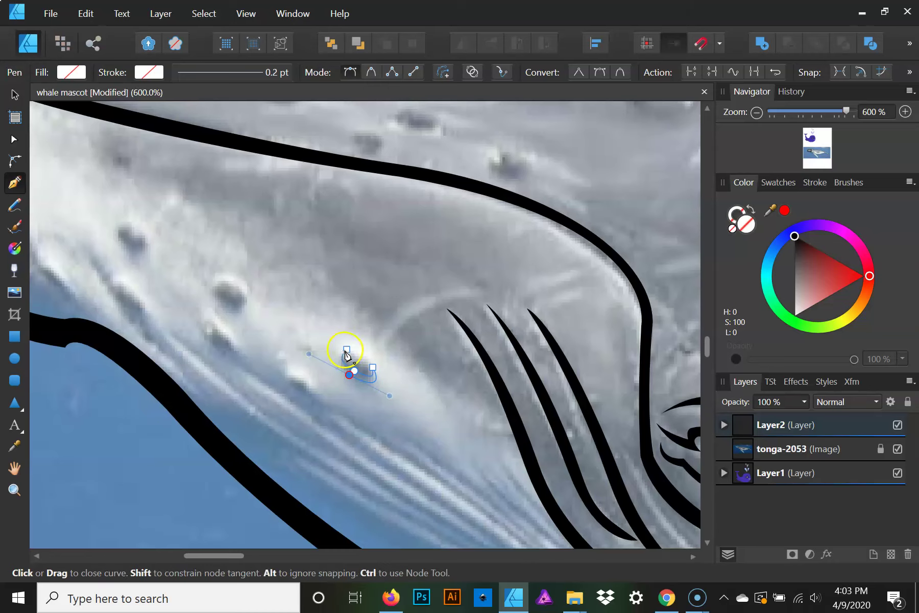
{"action": "left_click_drag", "start_coordinate": [346, 353], "coordinate": [350, 353]}
{"action": "left_click", "coordinate": [797, 238]}
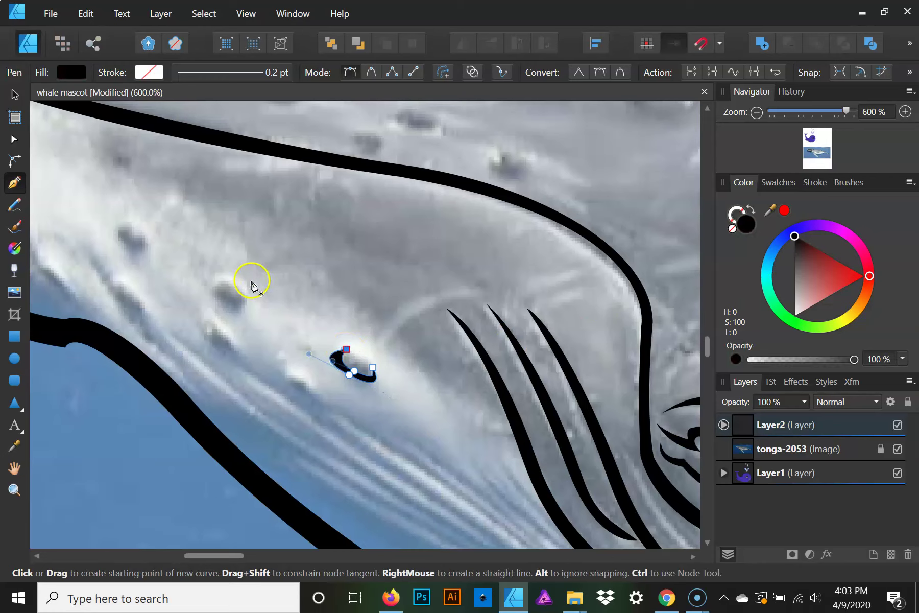
- Draw a second black crescent on the upper-left bump, then zoom back out
{"action": "left_click", "coordinate": [227, 282]}
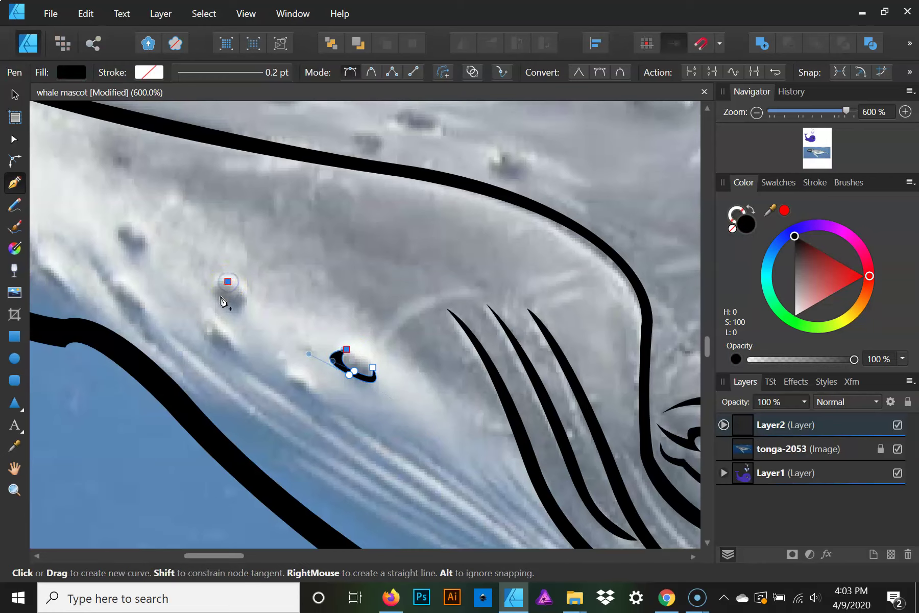
{"action": "left_click_drag", "start_coordinate": [250, 308], "coordinate": [174, 271]}
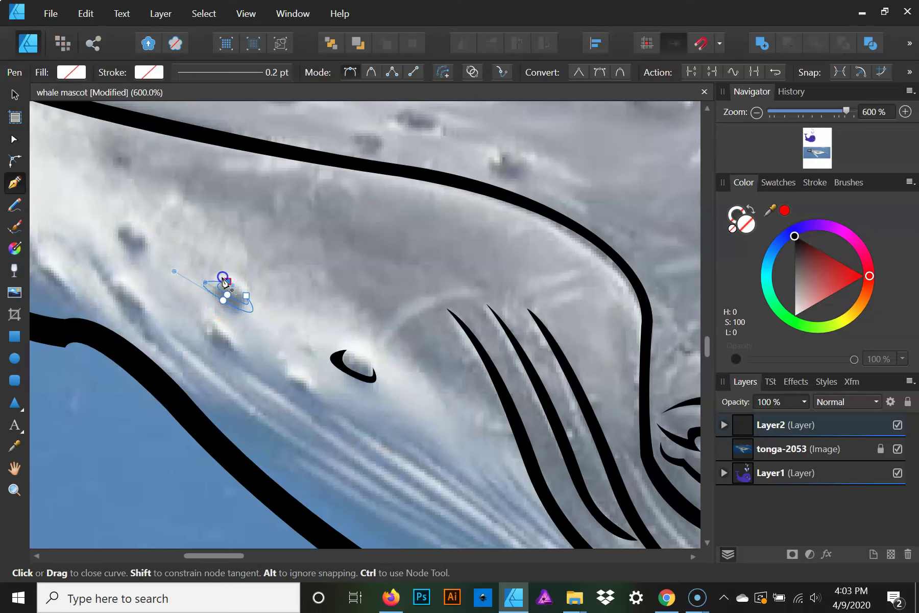
{"action": "left_click", "coordinate": [241, 289]}
{"action": "key", "text": "a"}
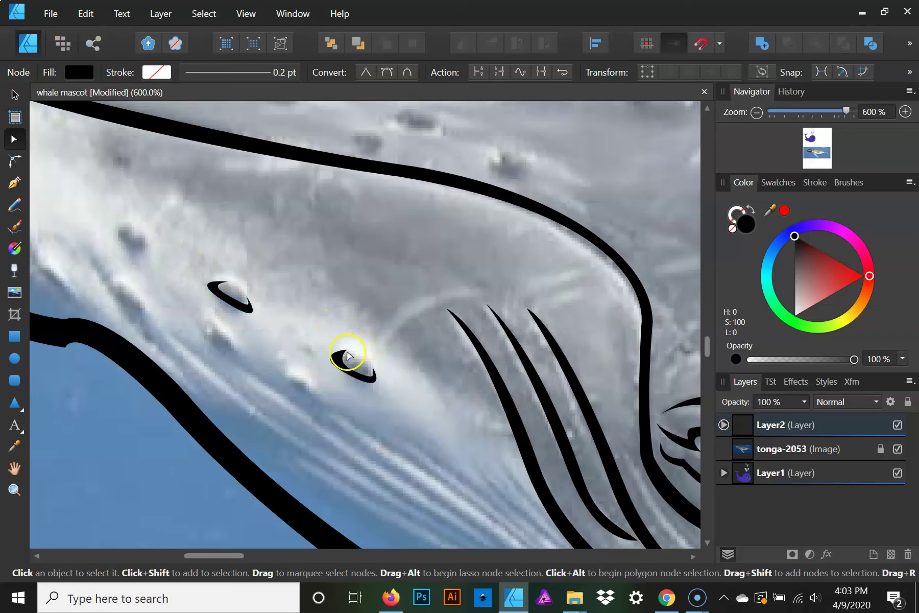
{"action": "left_click_drag", "start_coordinate": [302, 349], "coordinate": [426, 261]}
{"action": "left_click_drag", "start_coordinate": [447, 332], "coordinate": [322, 360]}
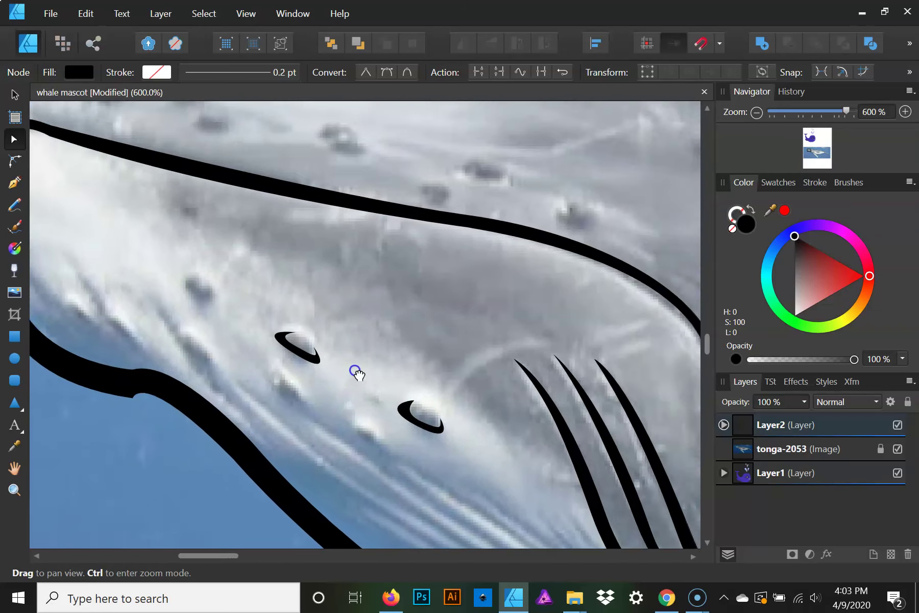
{"action": "left_click", "coordinate": [757, 112]}
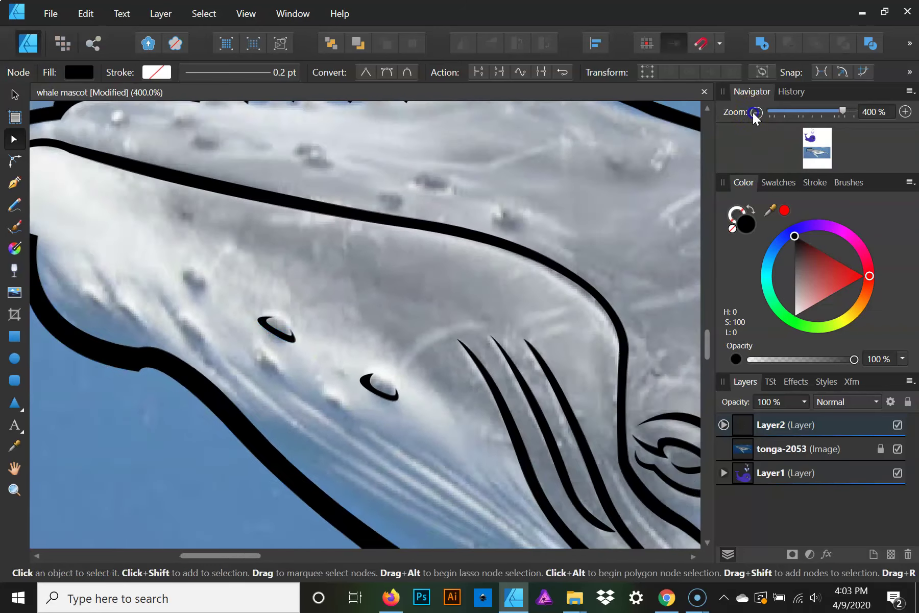